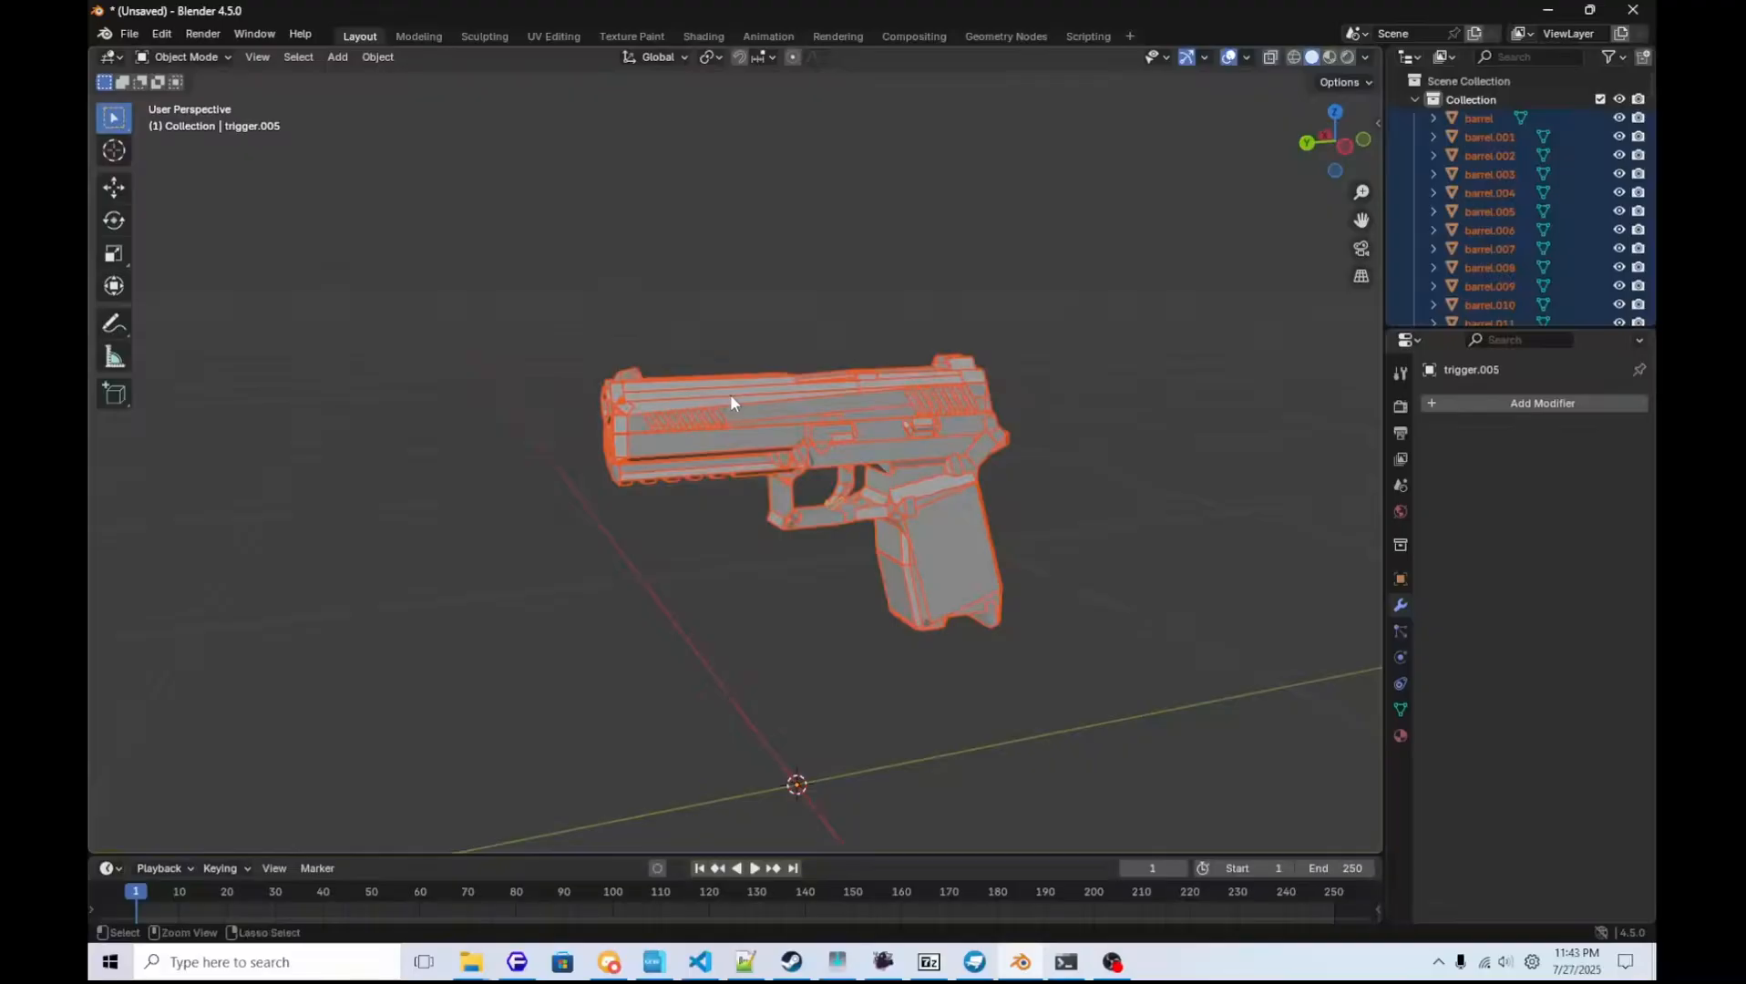
Join all selected pistol parts into one mesh and set it up for face selection in Edit Mode.
key(ctrl+j)
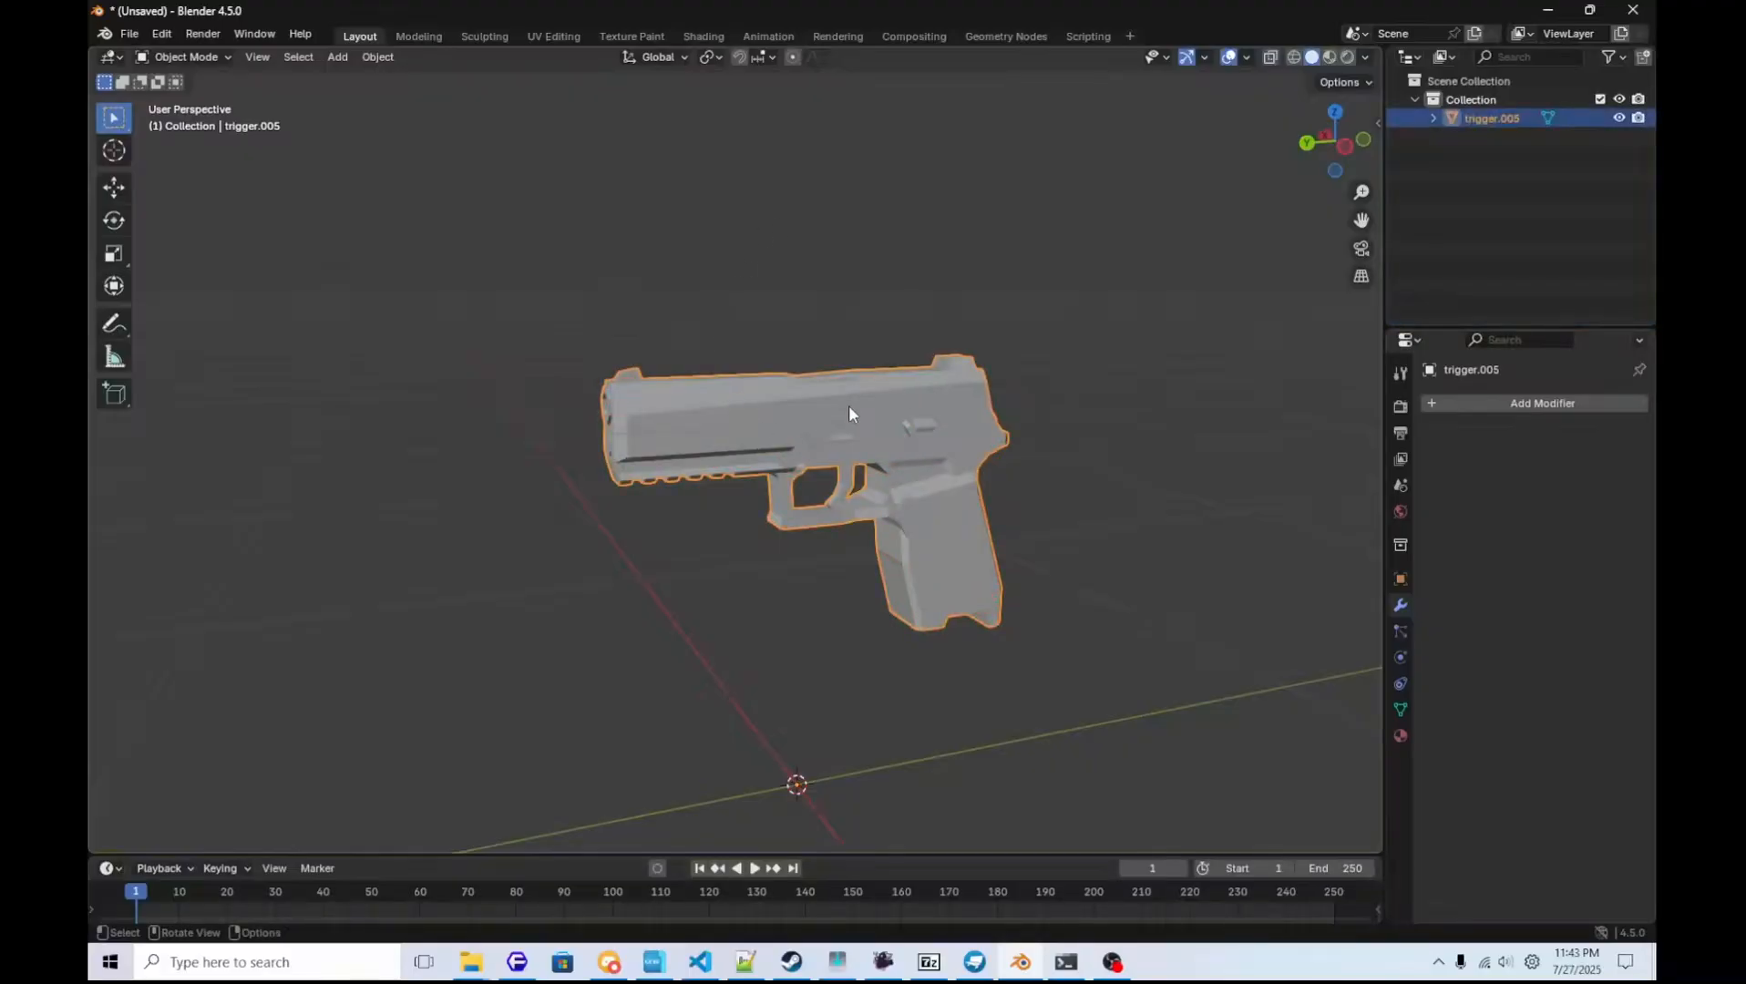
key(Tab)
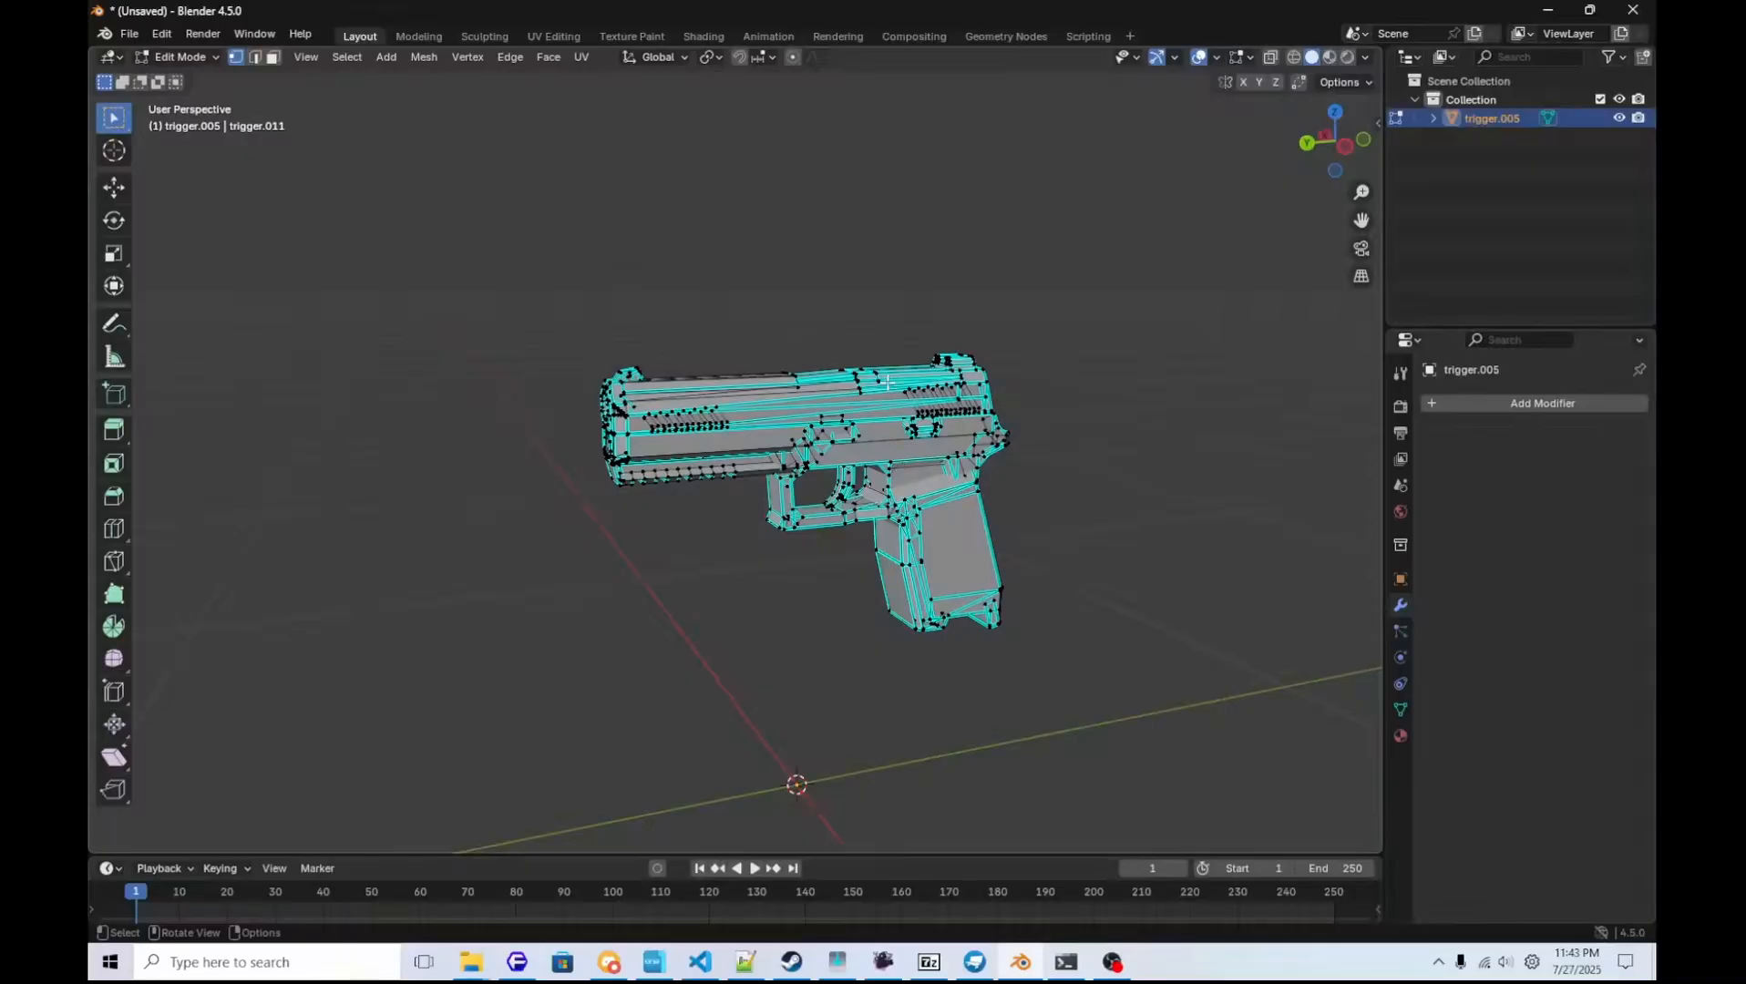
key(3)
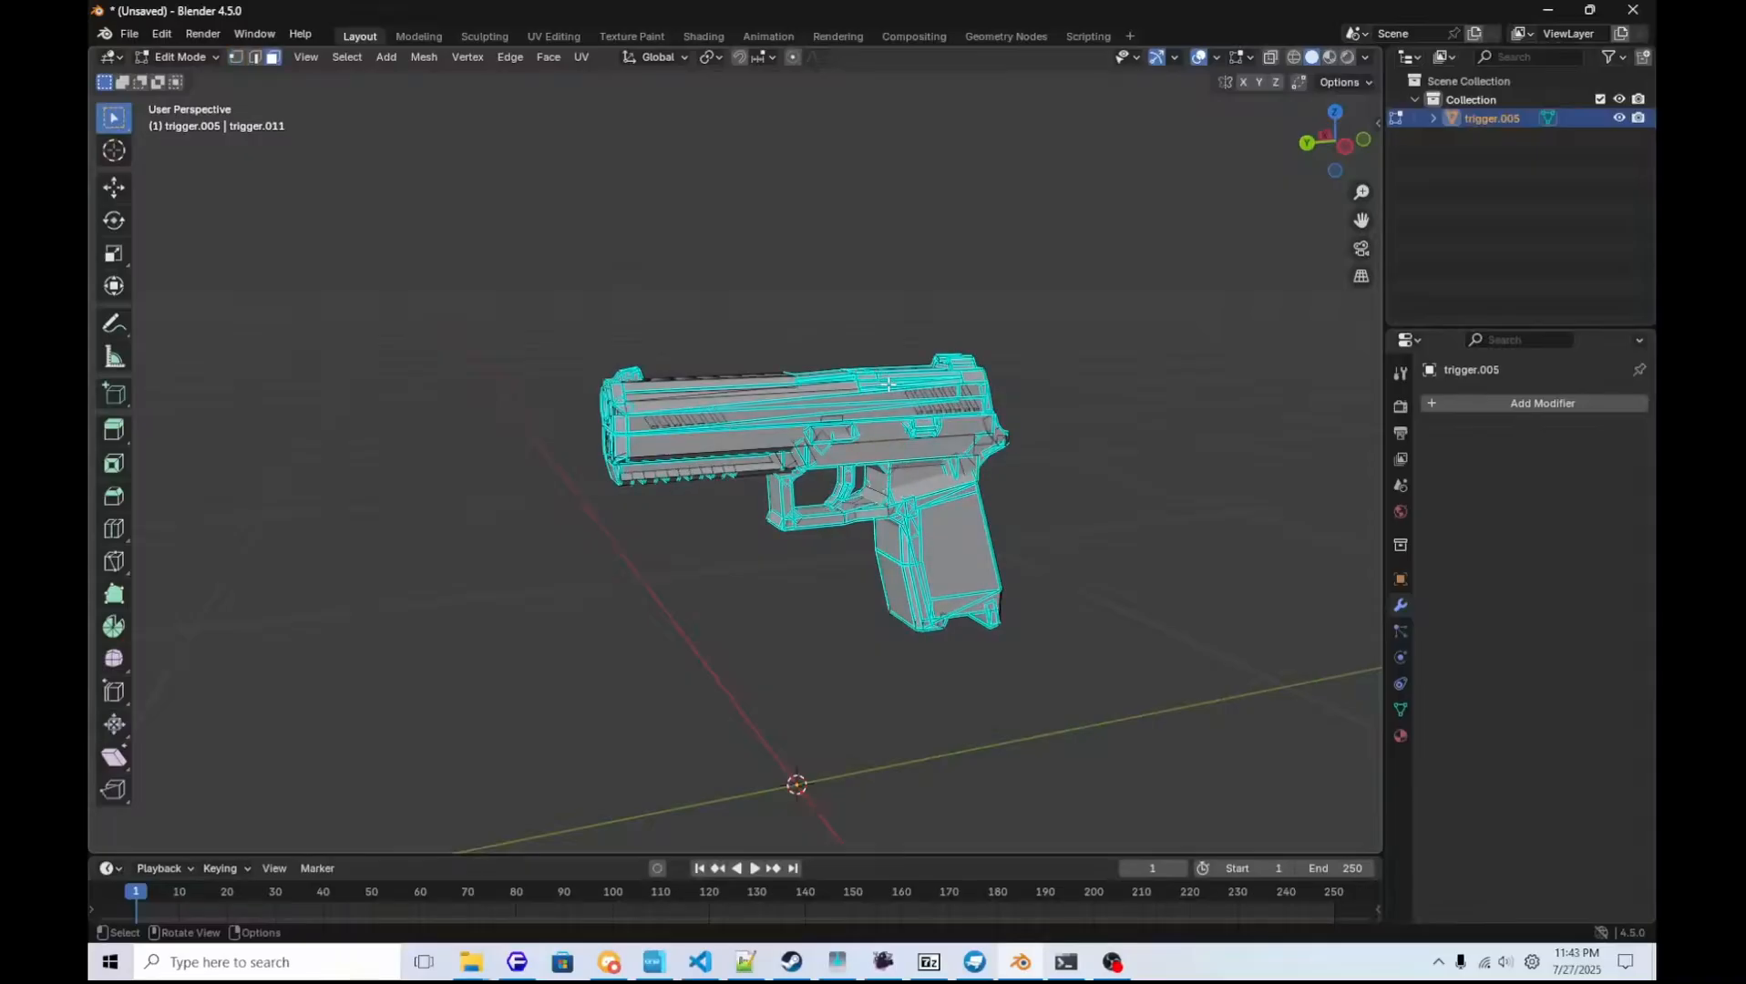
Select all the linked pieces forming the trigger and separate them from the pistol mesh as their own object.
scroll(897, 426, up, 6)
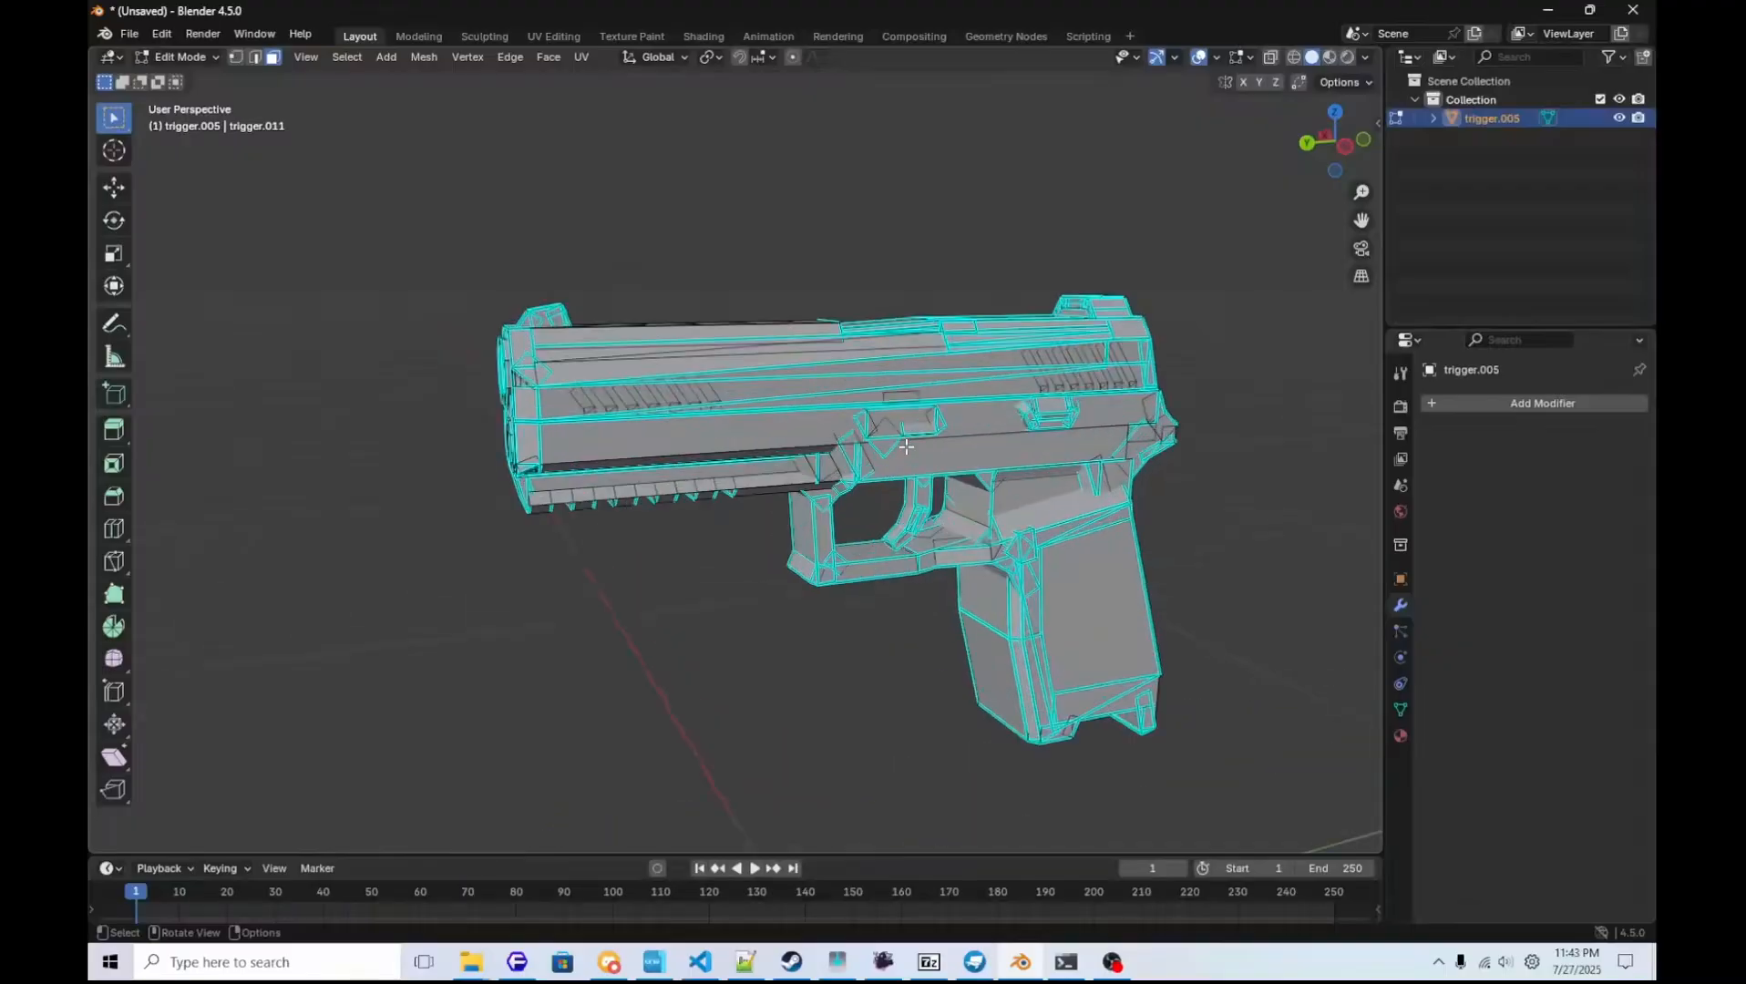
shift+middle_drag(961, 497, 873, 433)
scroll(873, 434, up, 1)
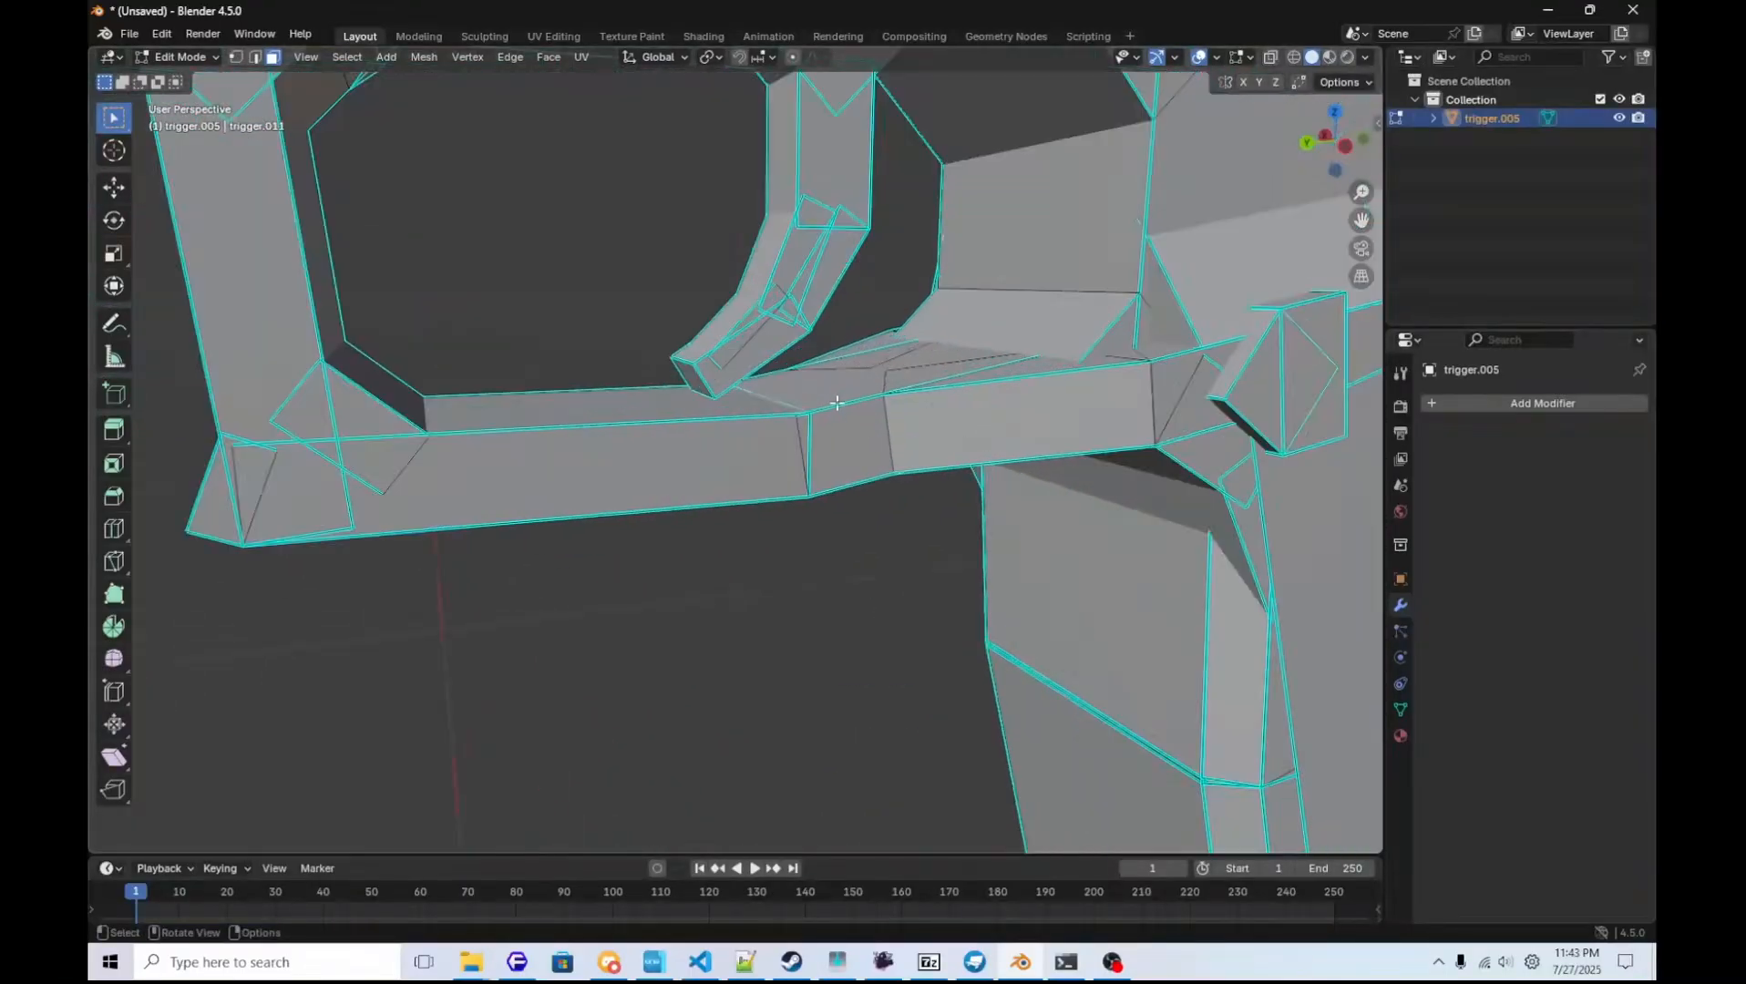
key(a)
key(a)
shift+middle_drag(763, 305, 795, 393)
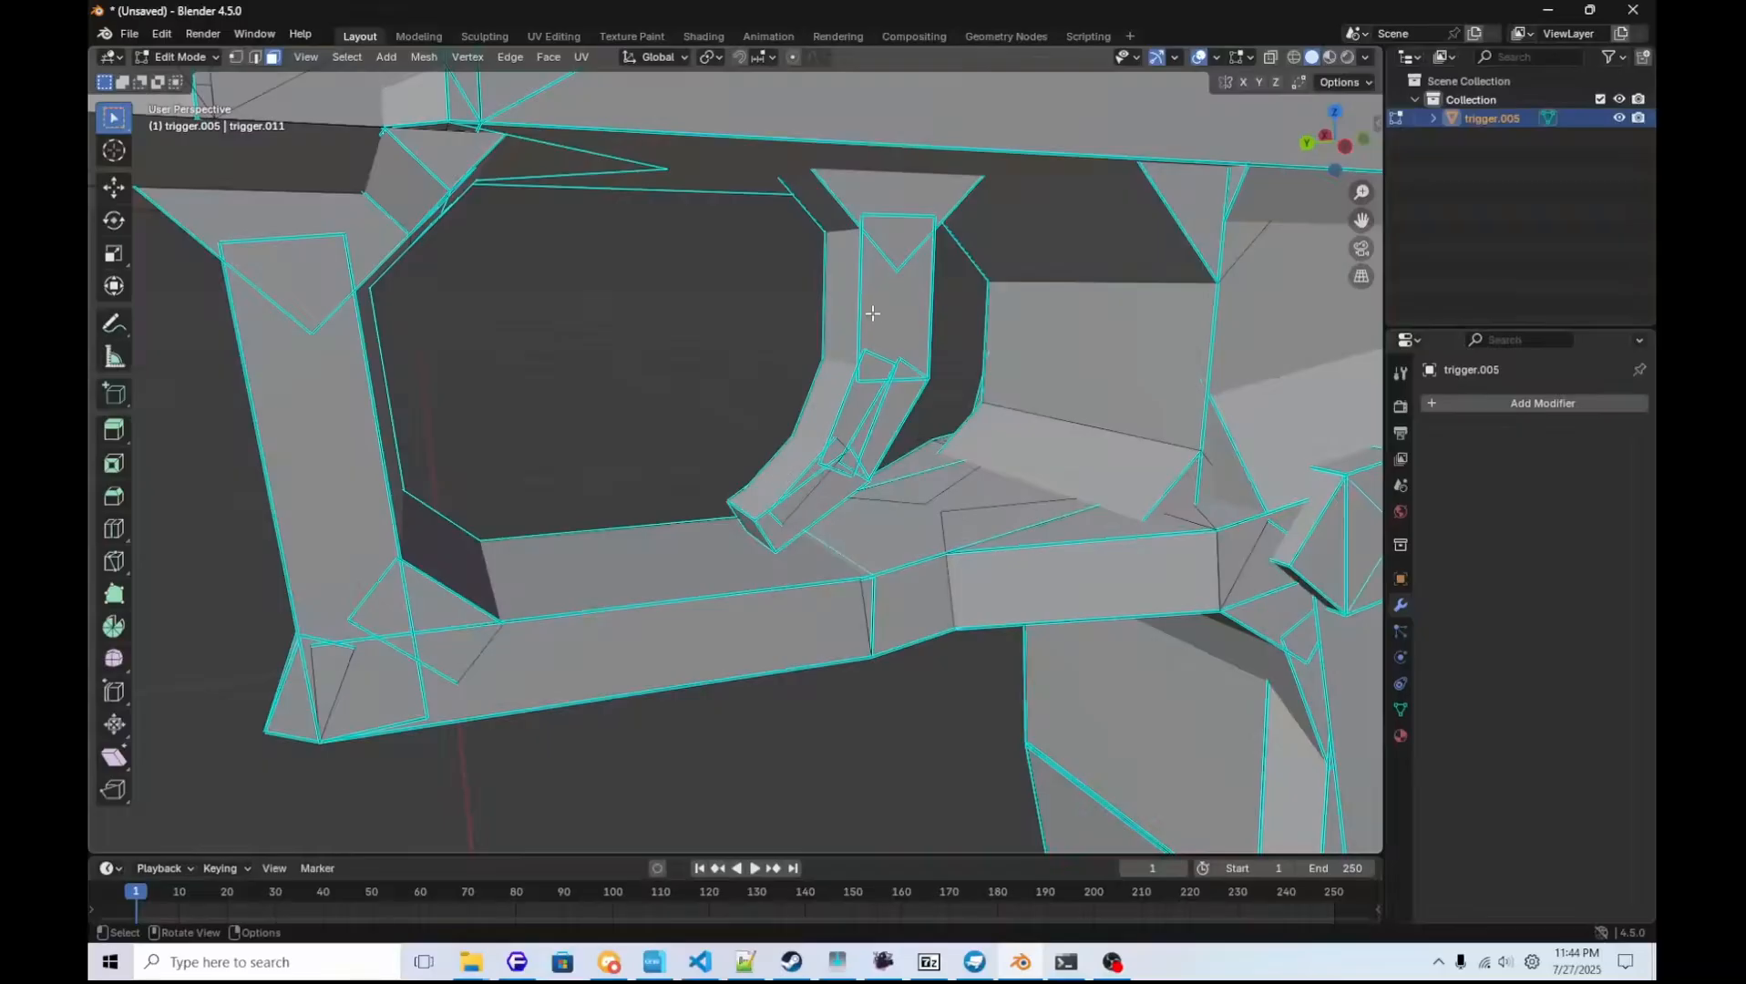
key(l)
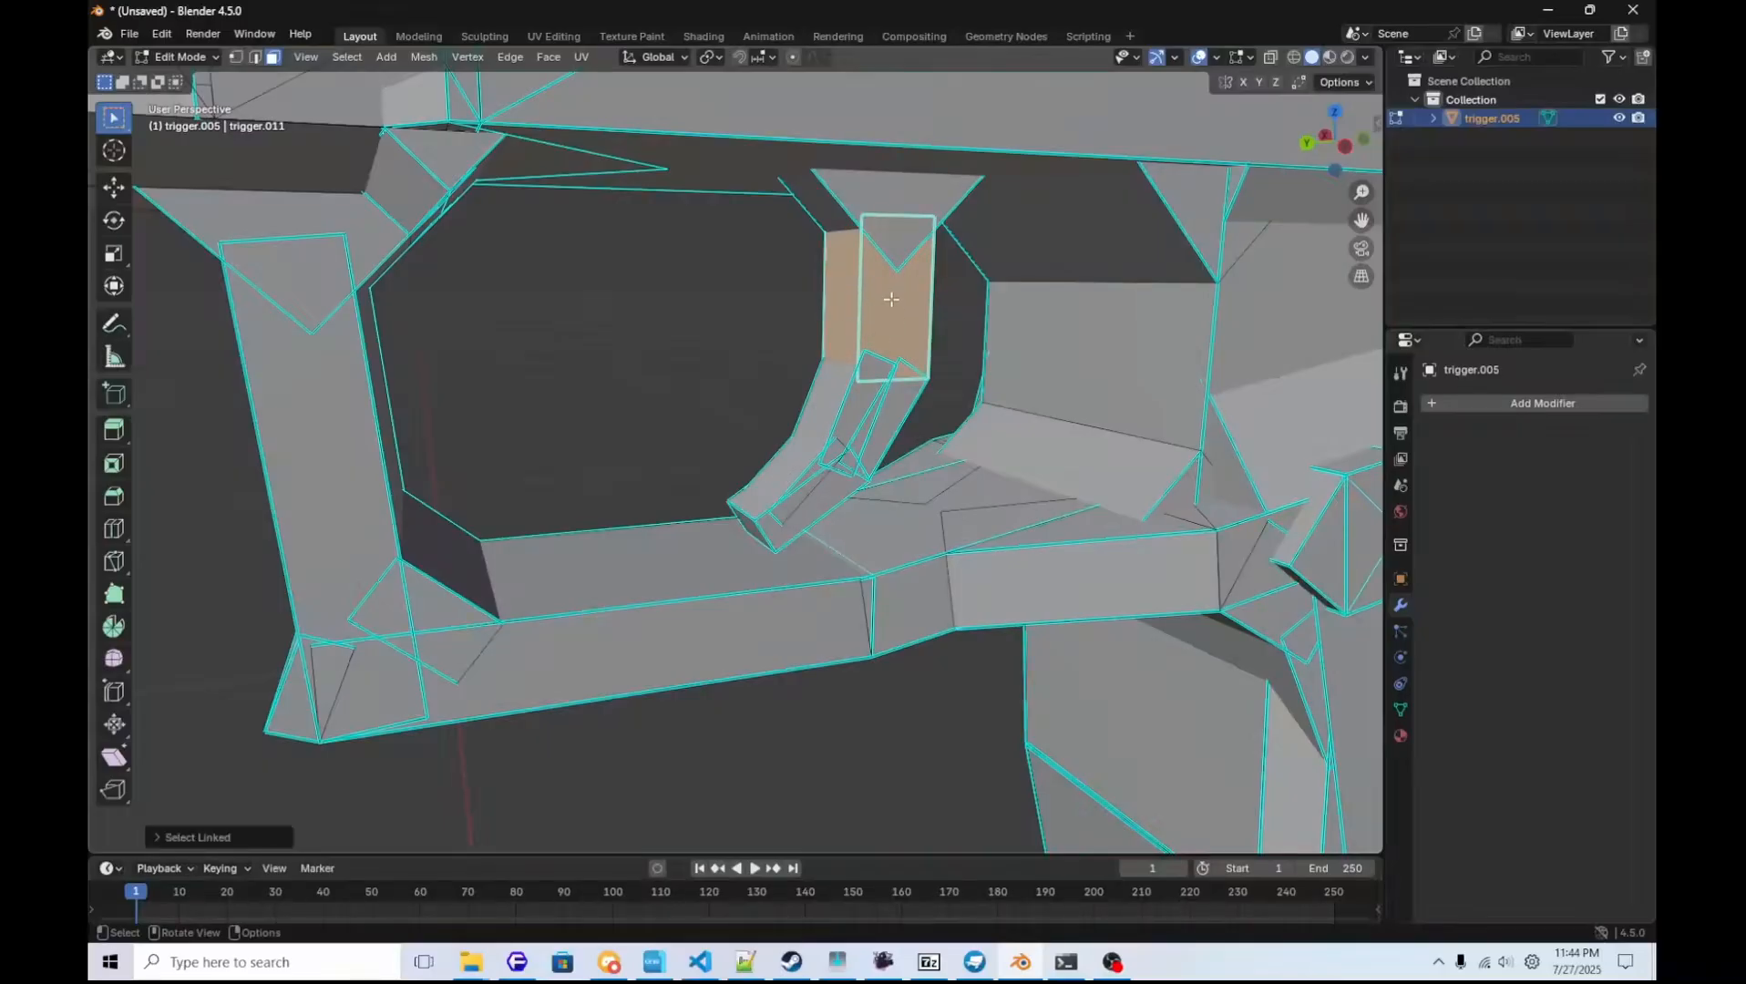
key(l)
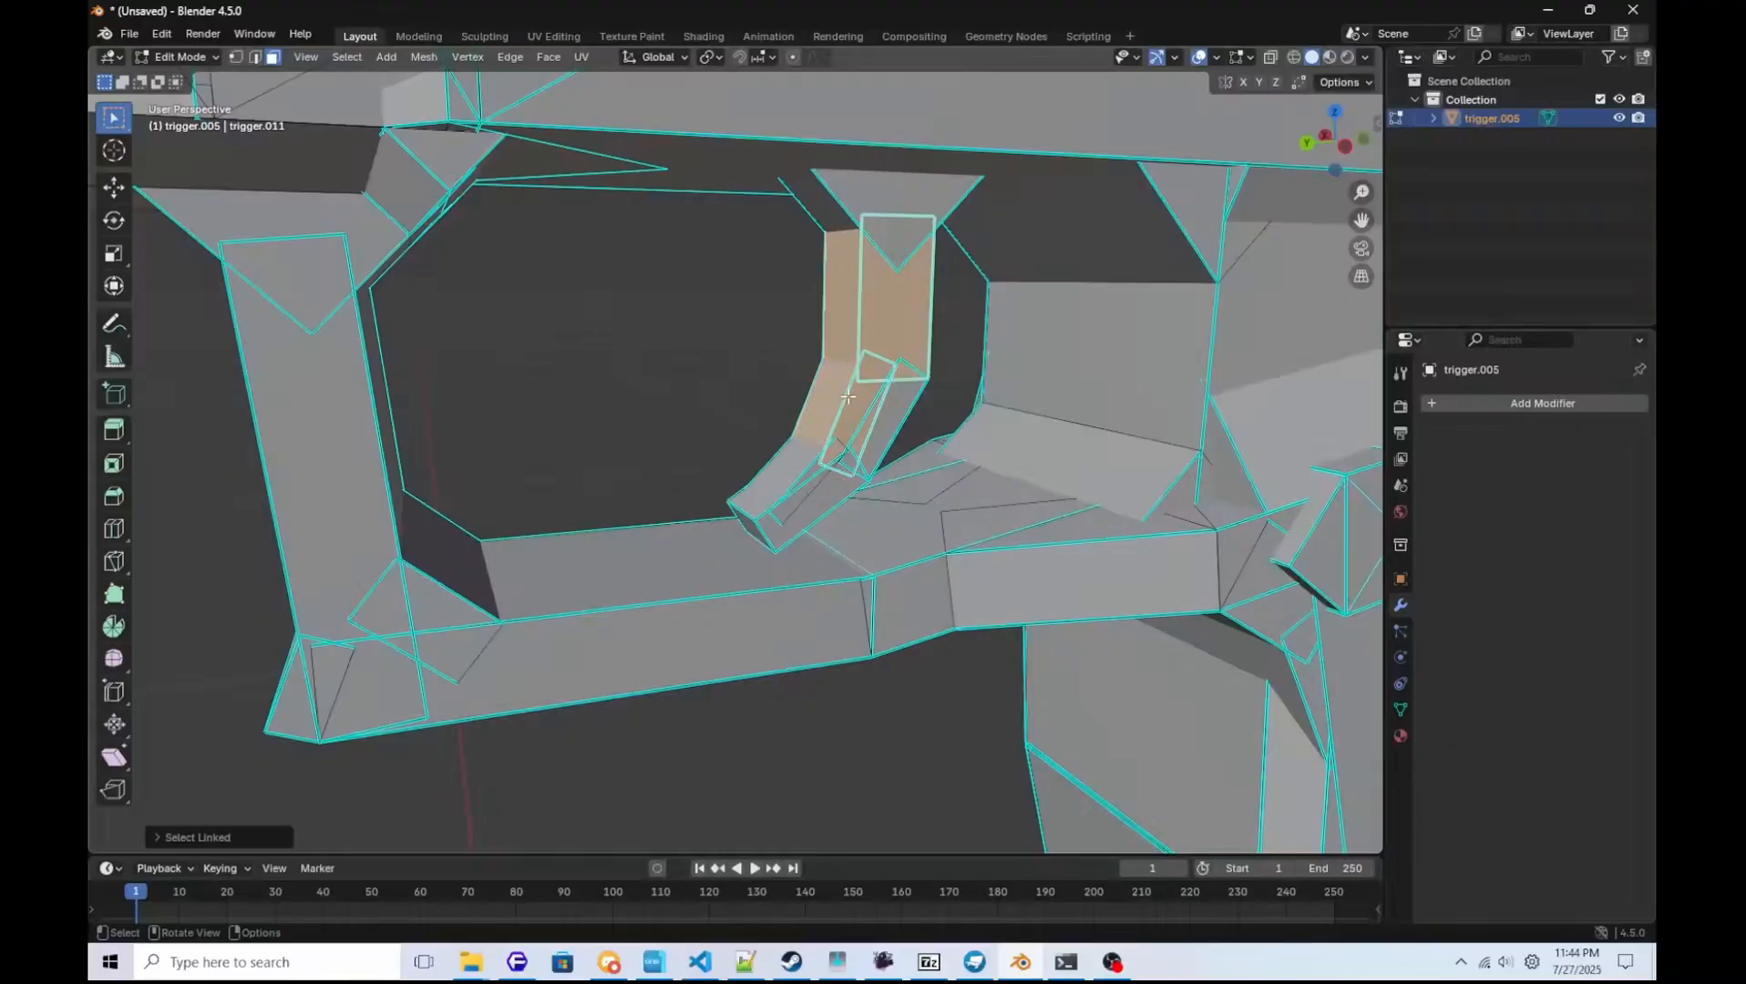
key(l)
key(l)
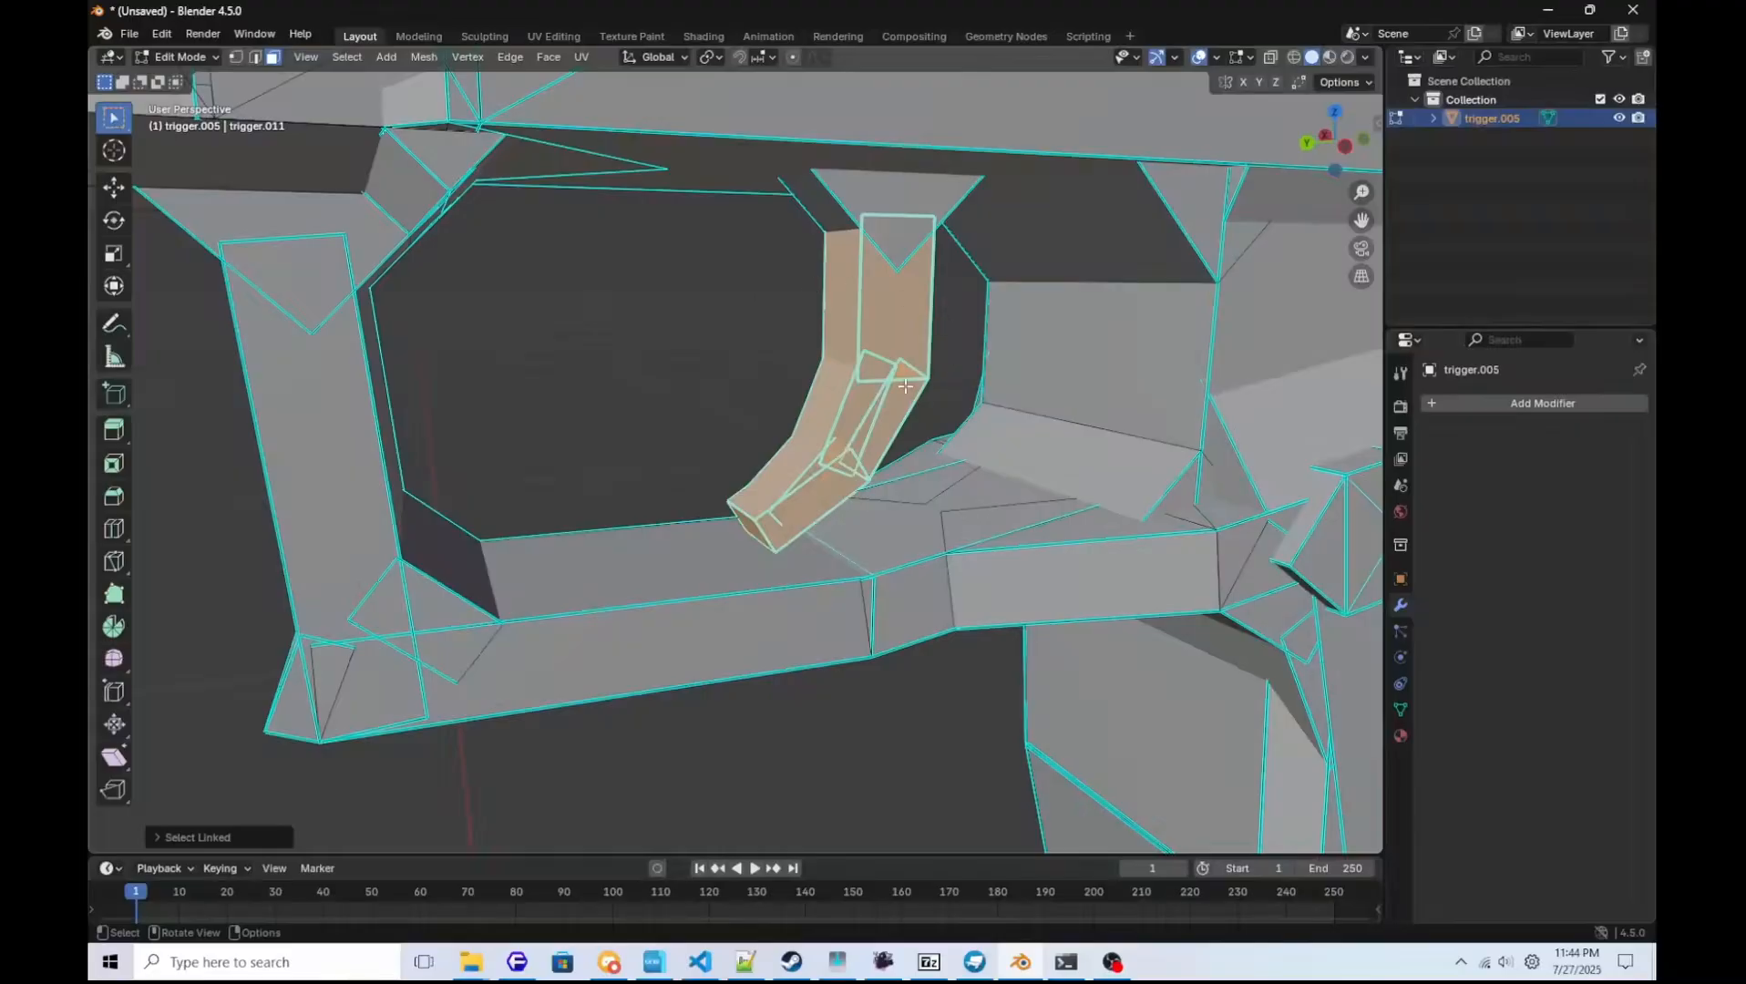
key(p)
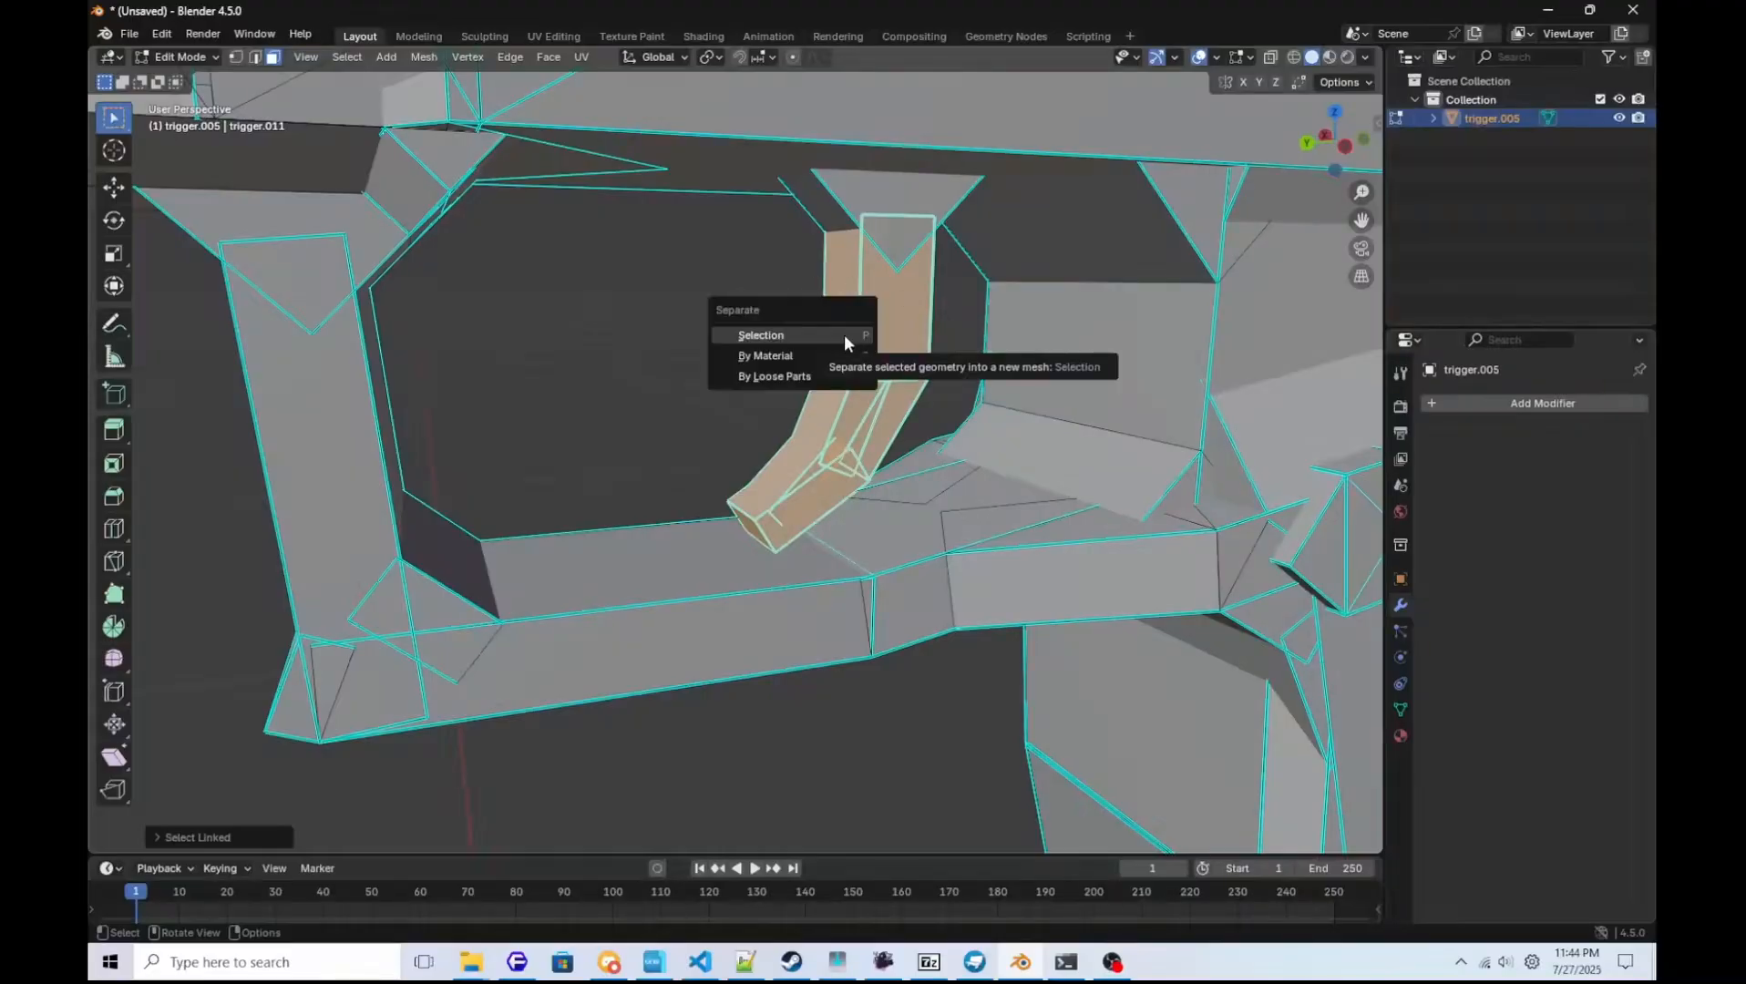
click(845, 334)
Return to Object Mode and check that the trigger and pistol body move independently, leaving the body selected.
scroll(844, 335, down, 5)
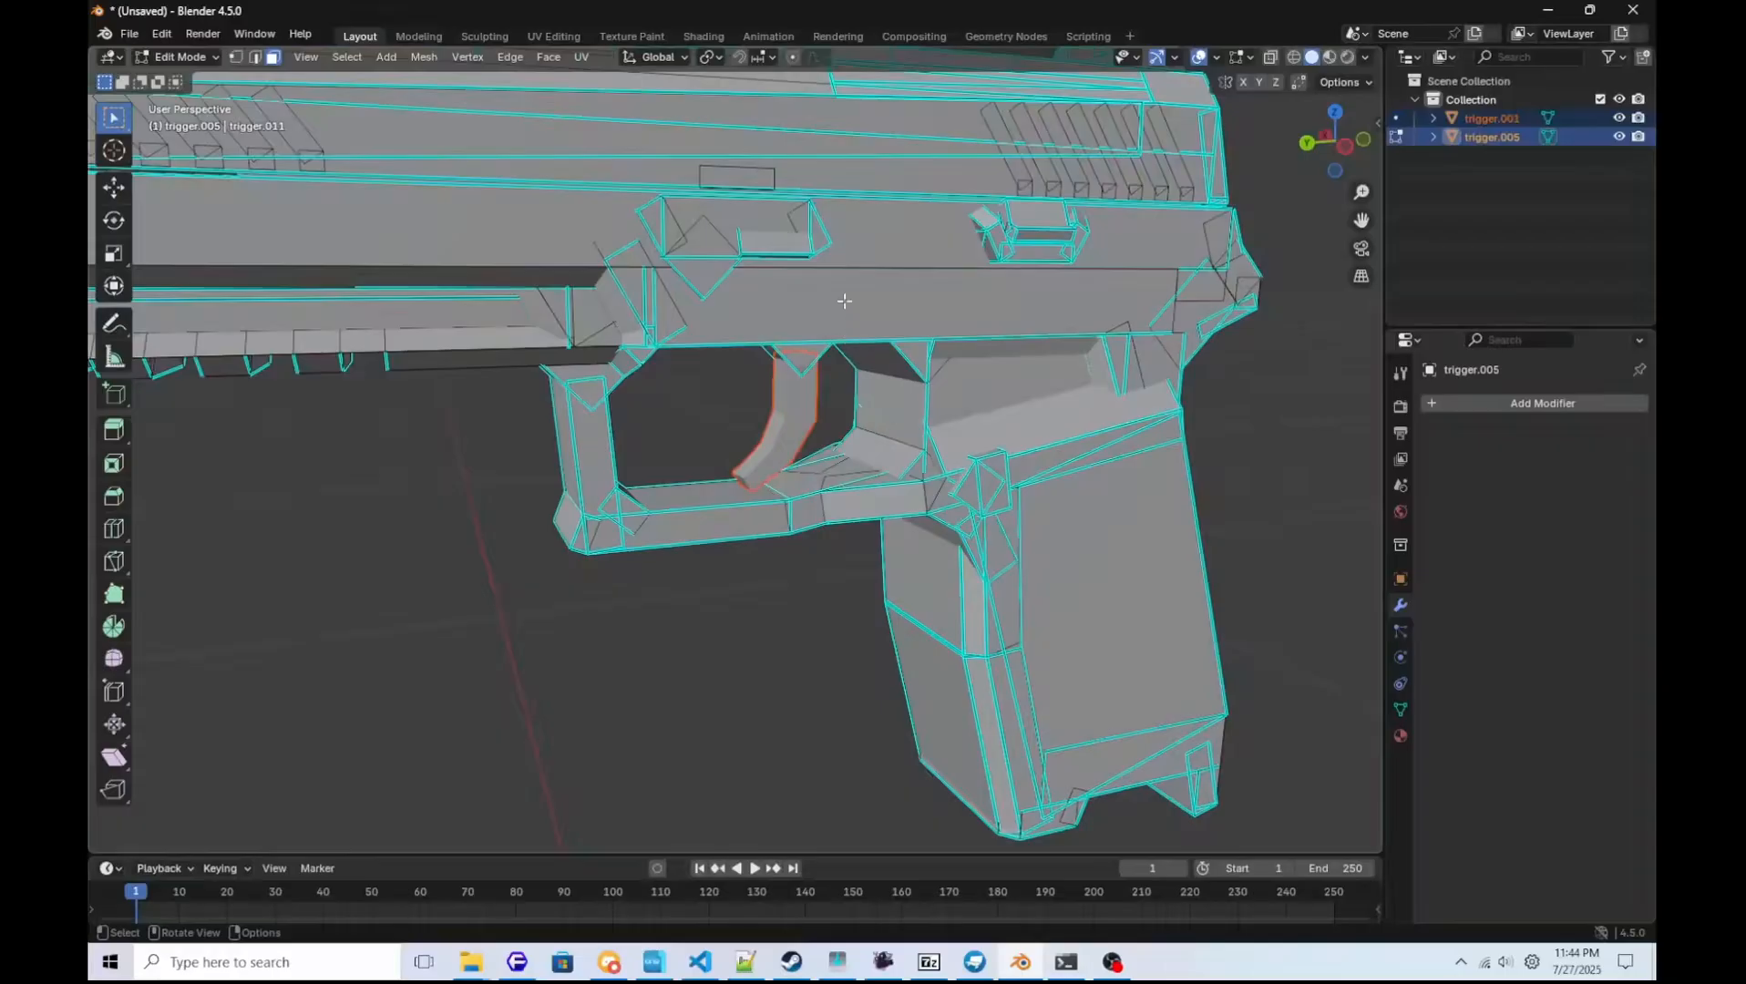
middle_drag(842, 301, 917, 338)
scroll(917, 338, down, 5)
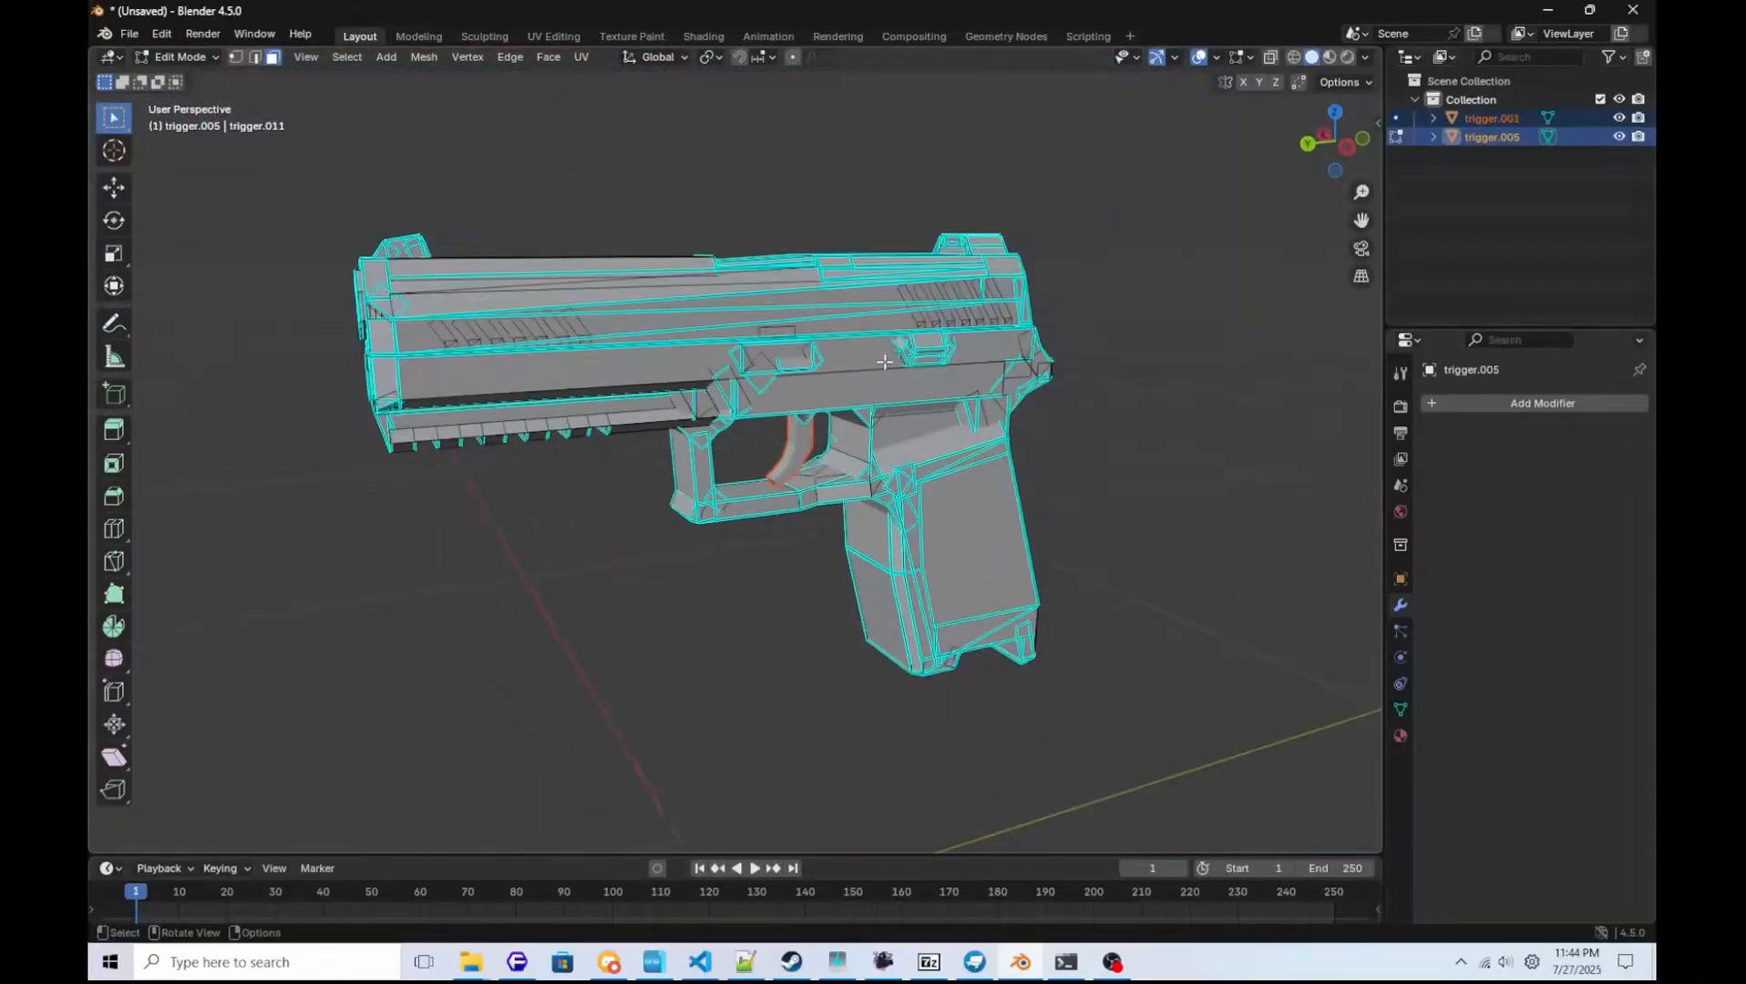
key(Tab)
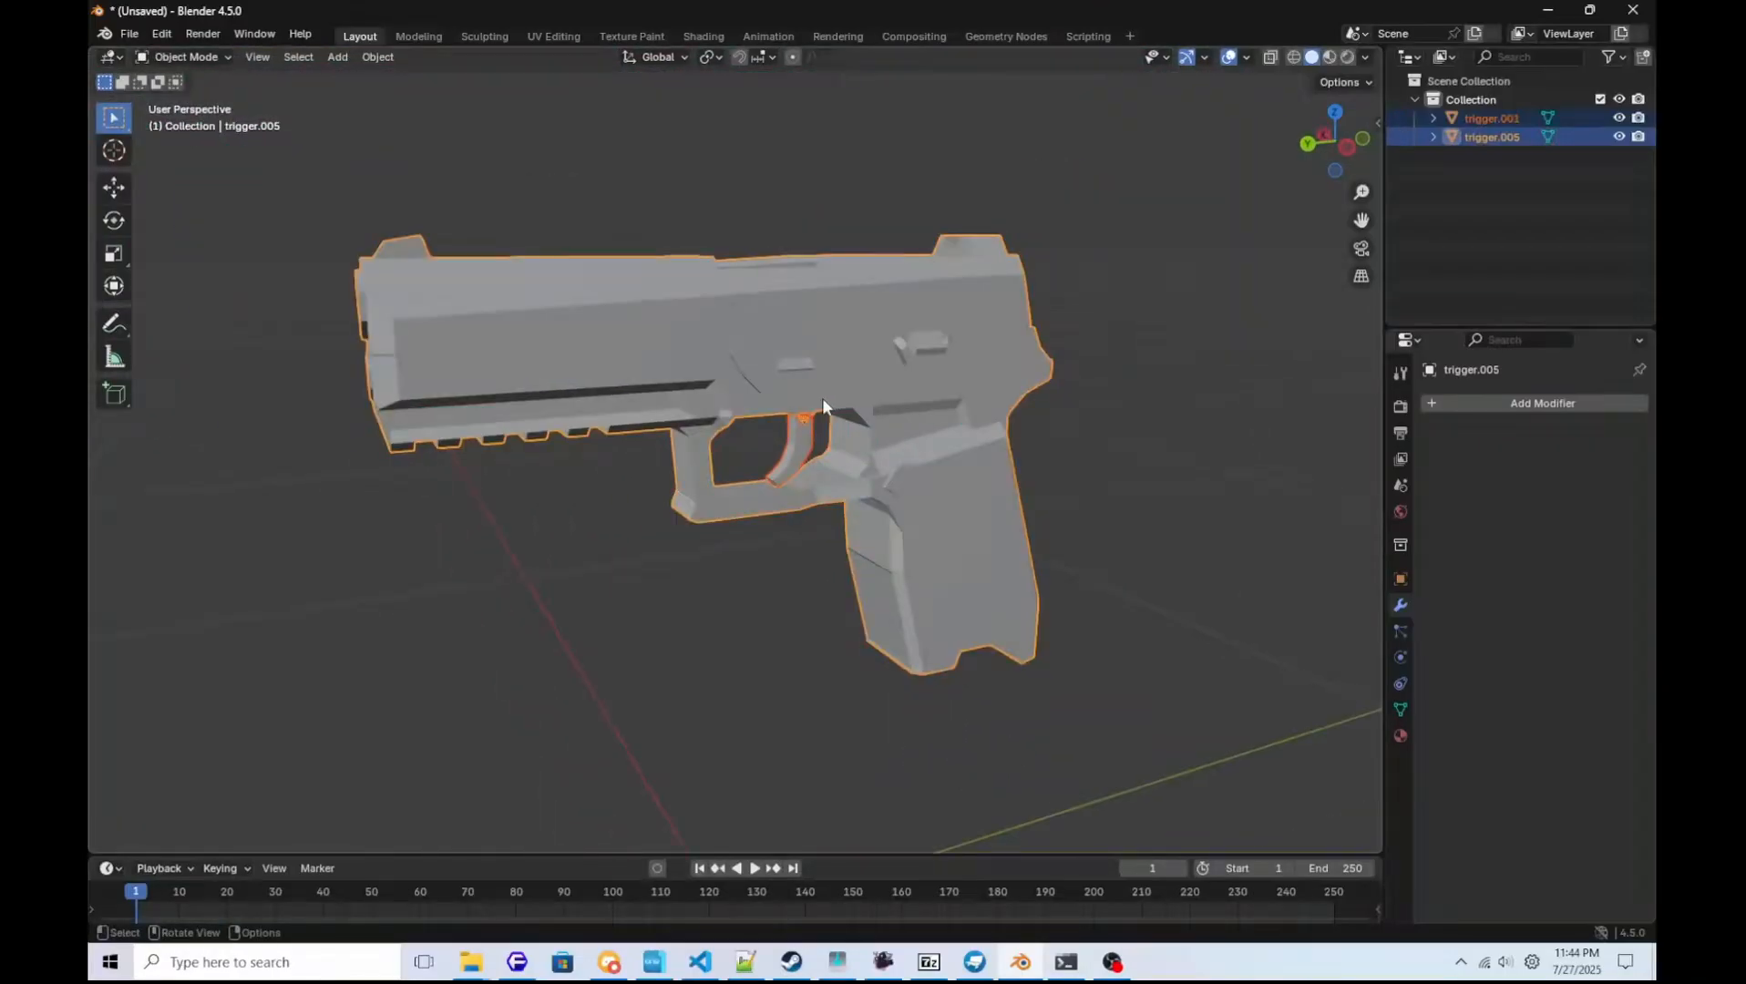
click(811, 458)
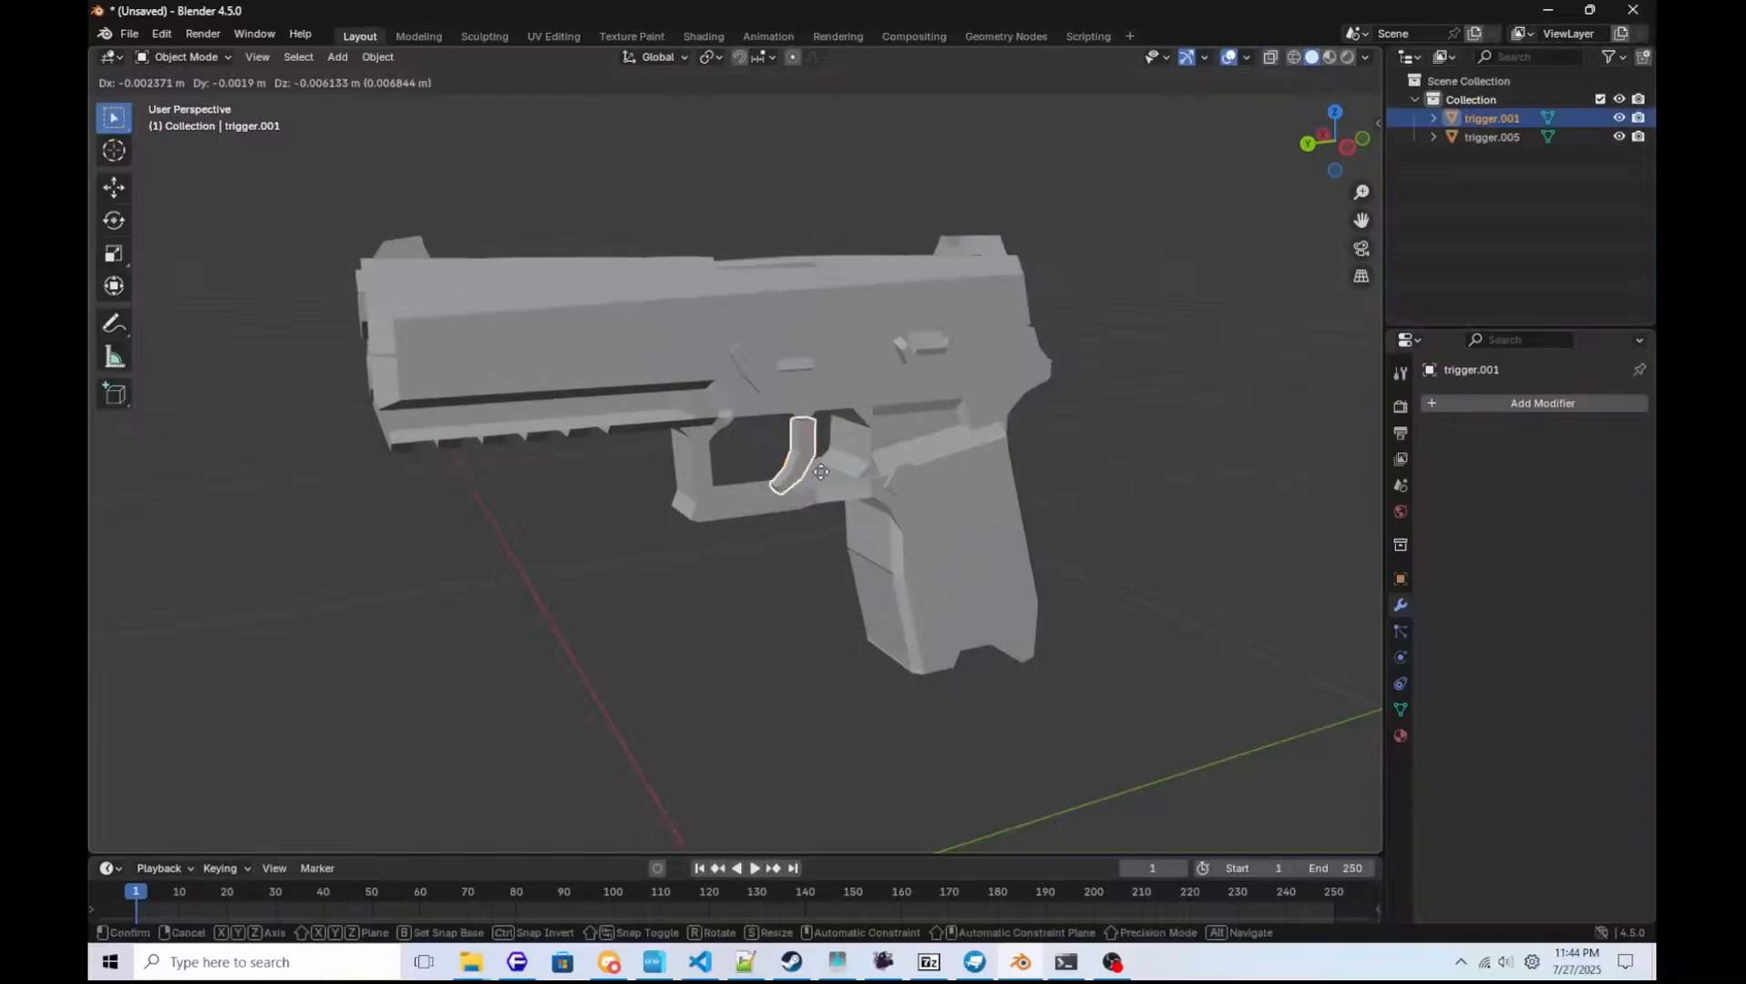
click(832, 393)
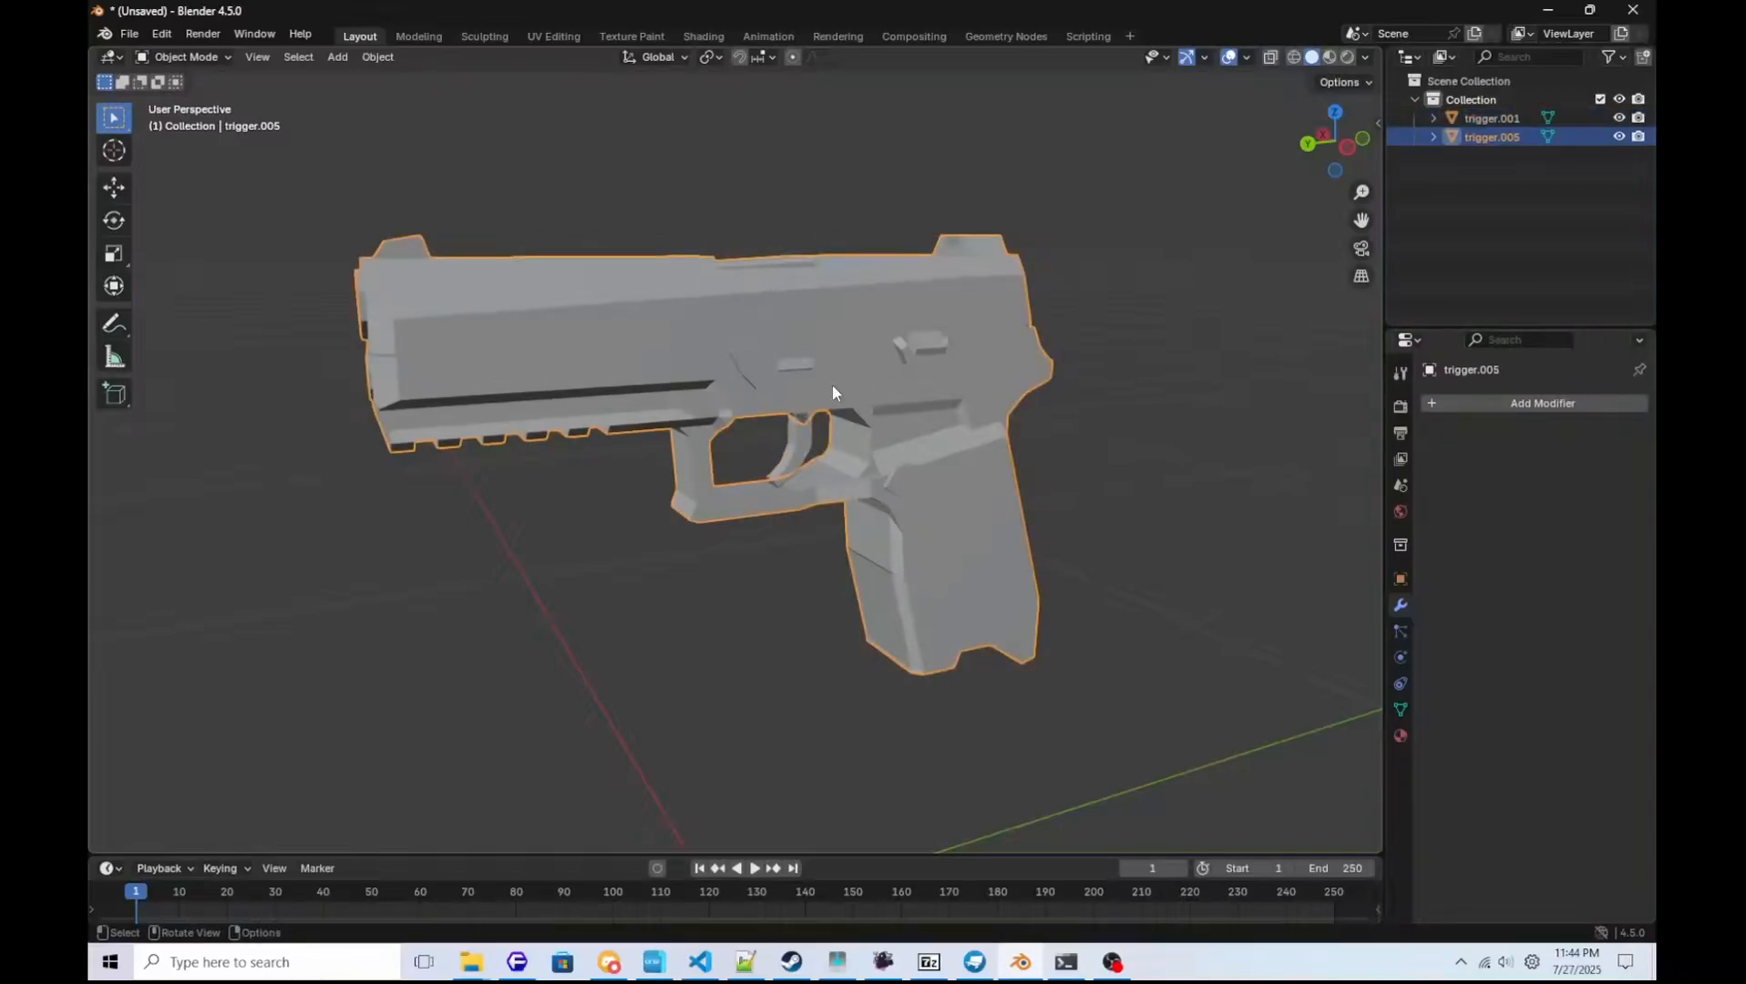
key(g)
key(Escape)
Export the pistol body as Stanford PLY to D:\Apps\mdl\p320base.ply with Selection Only enabled.
click(130, 33)
mouse_move(169, 316)
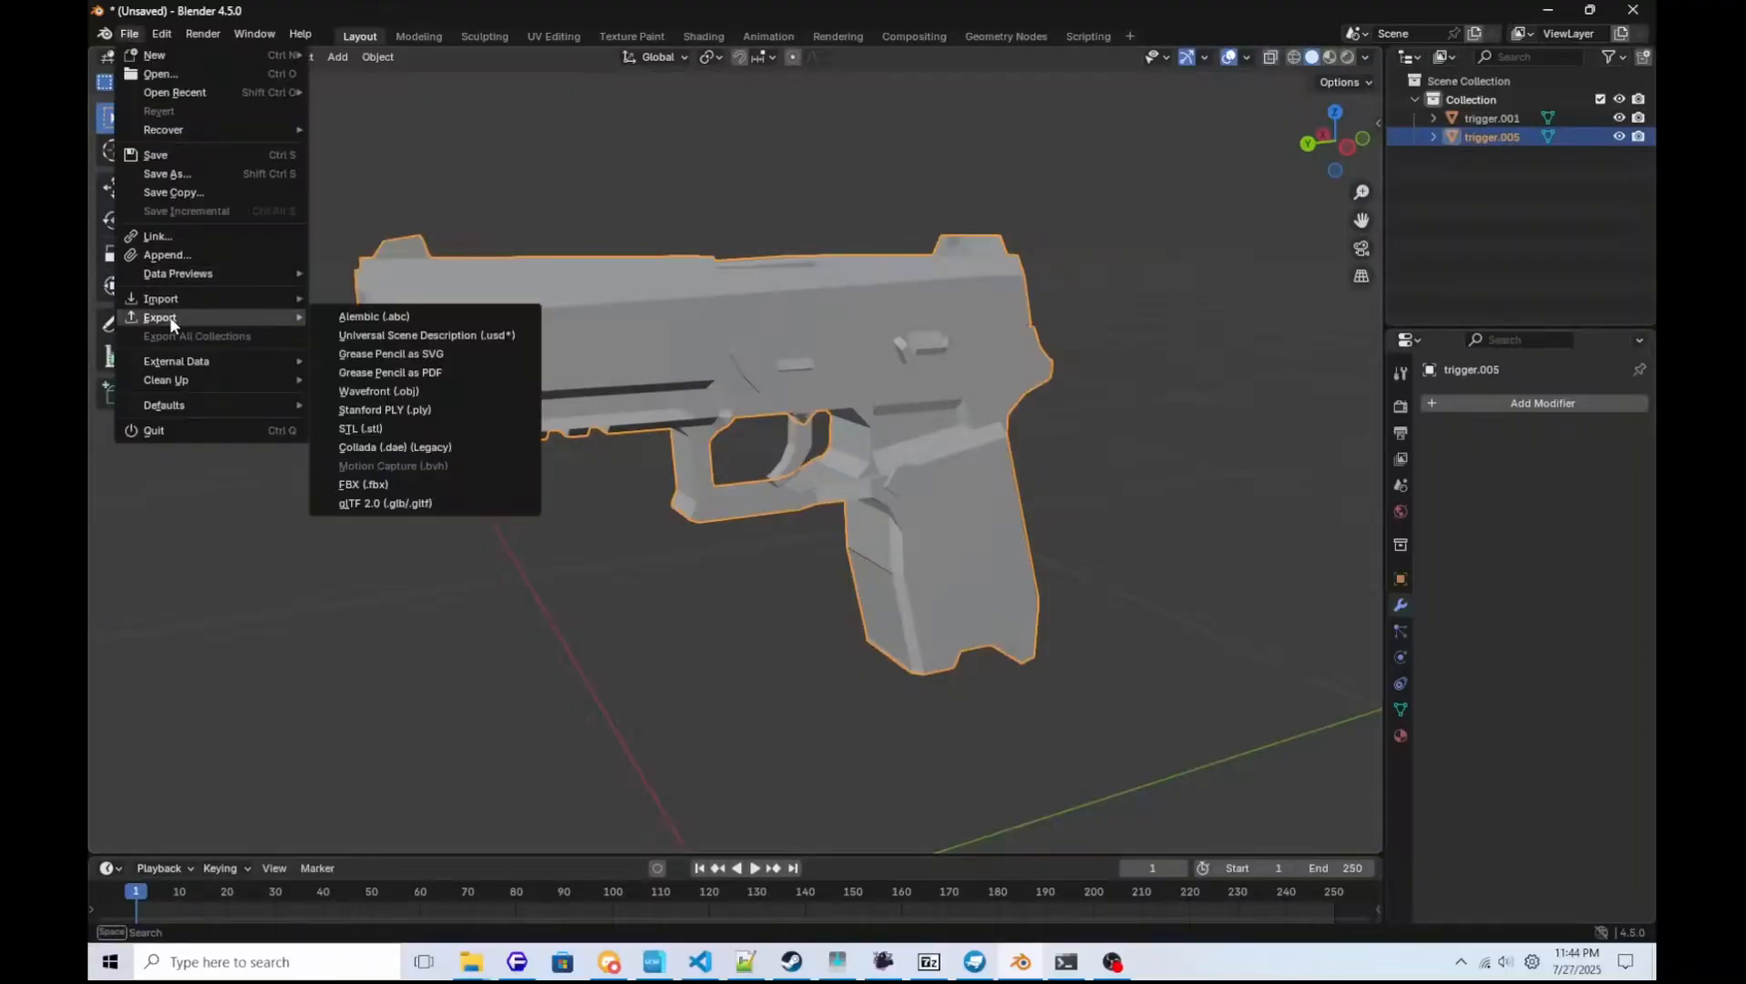
click(387, 411)
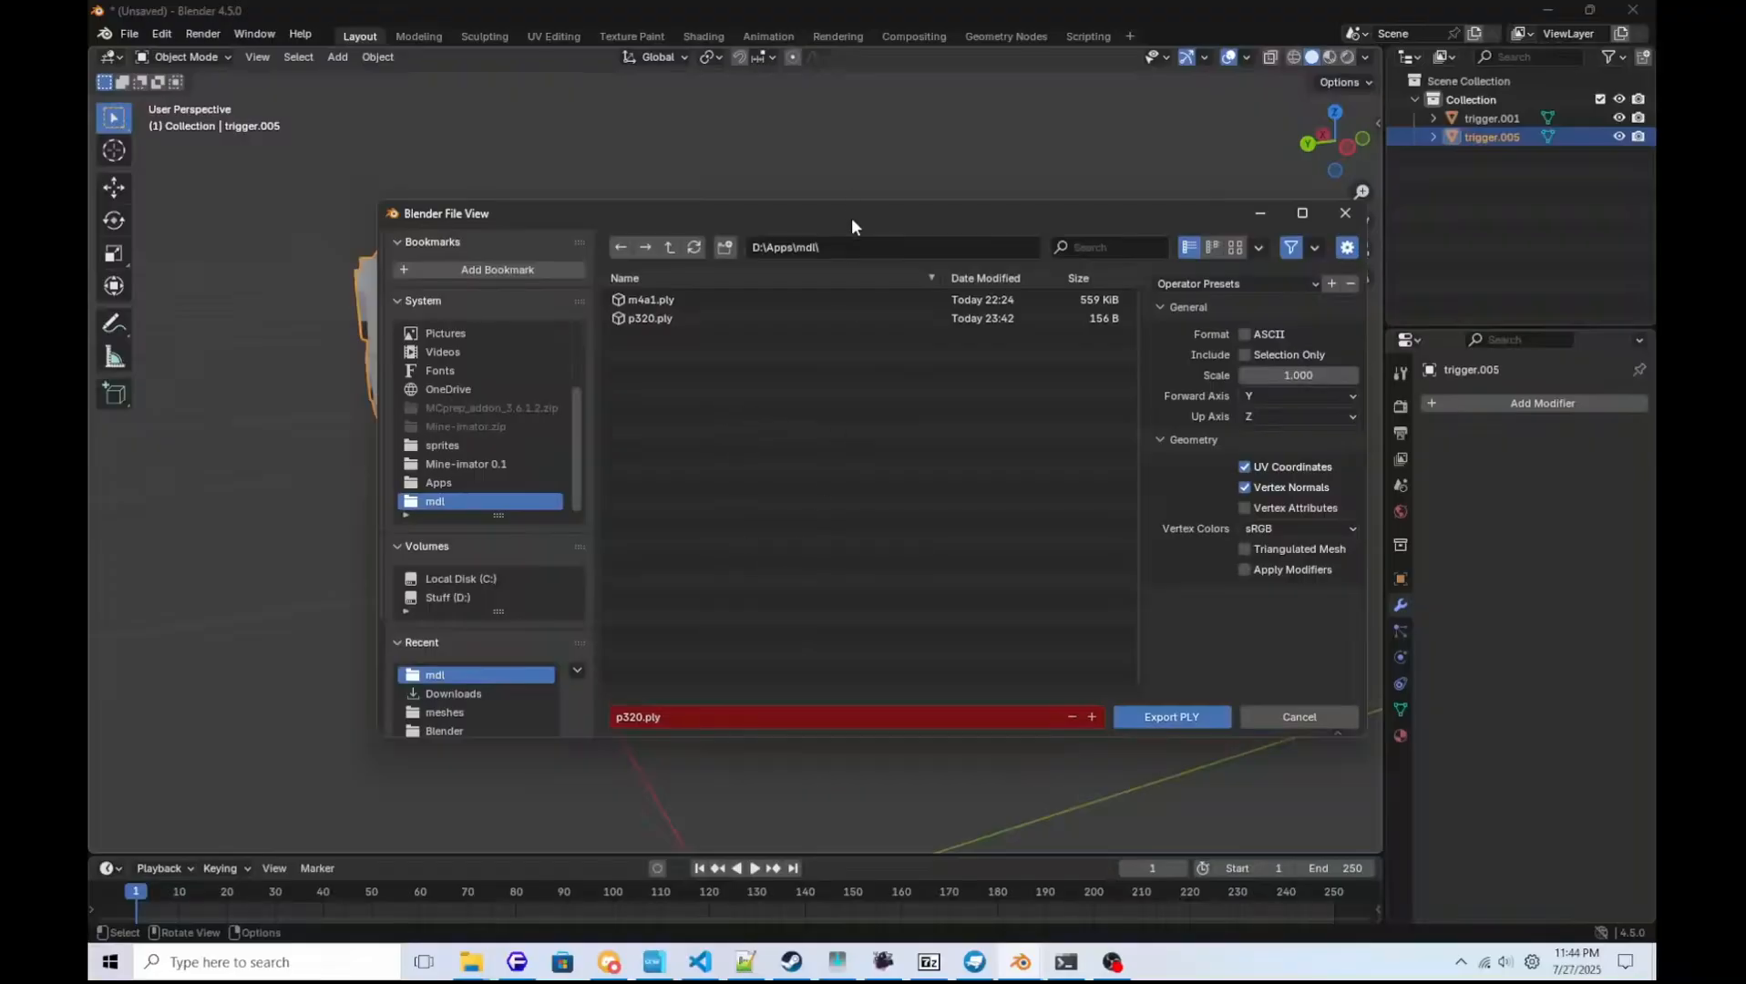
drag(851, 218, 1342, 290)
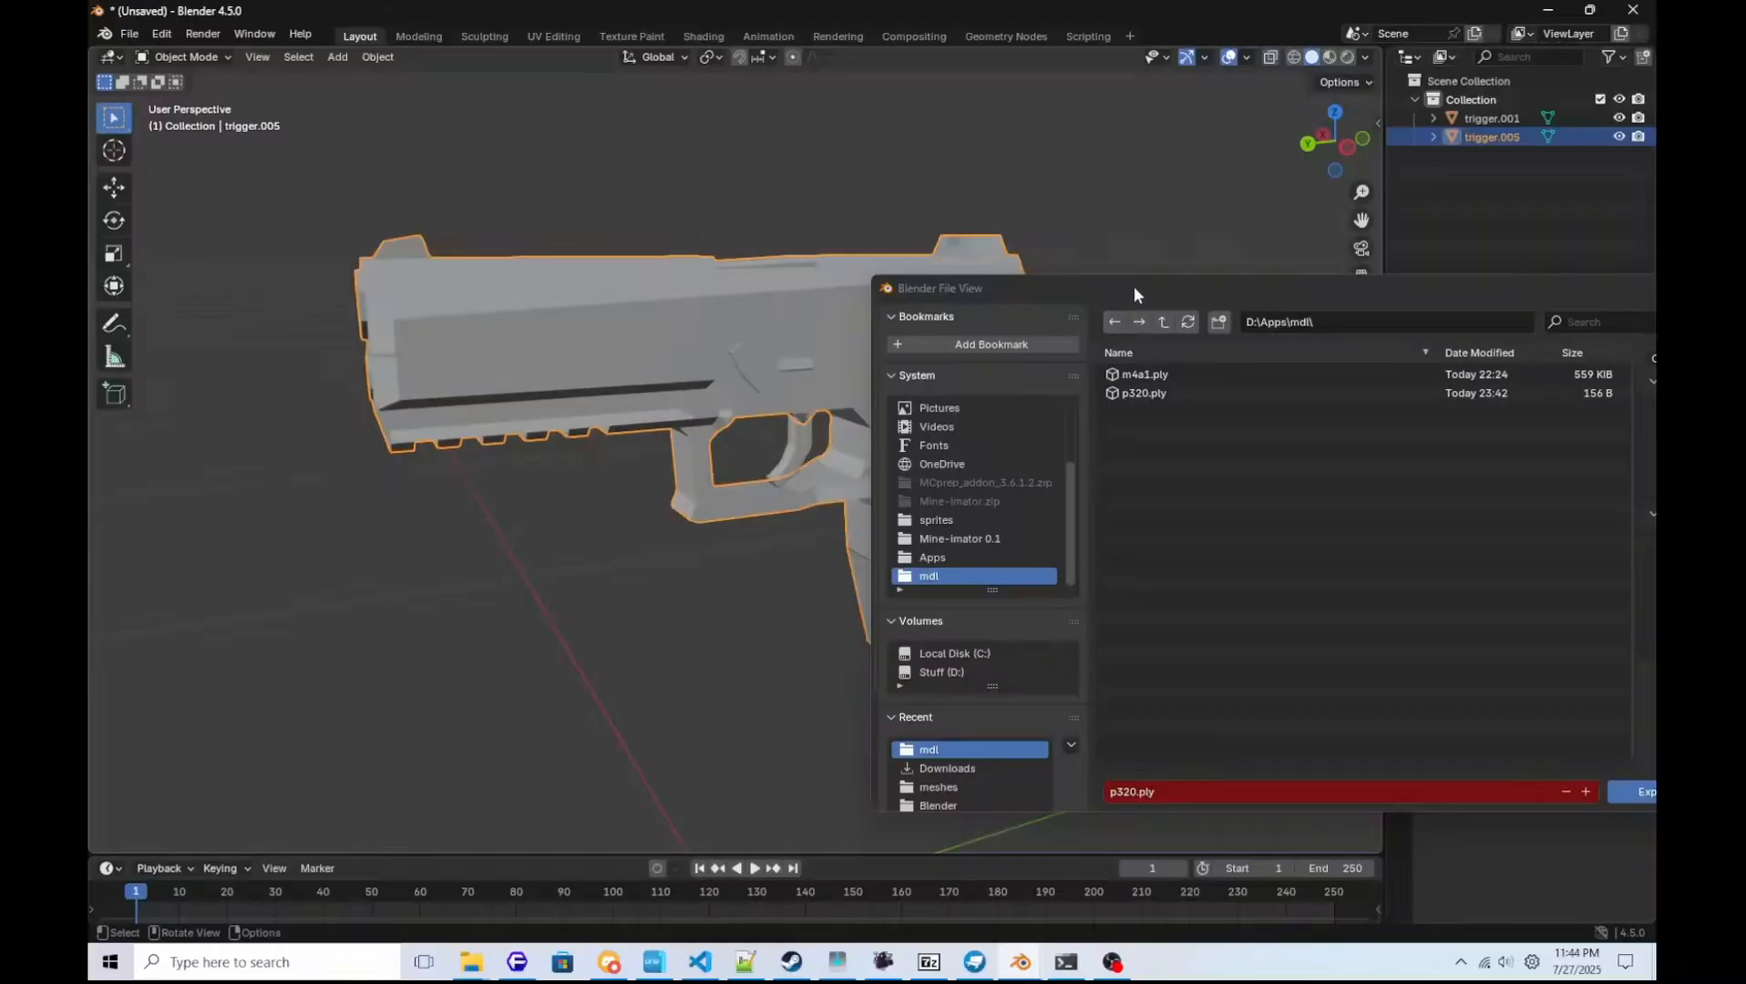
drag(1134, 286, 653, 218)
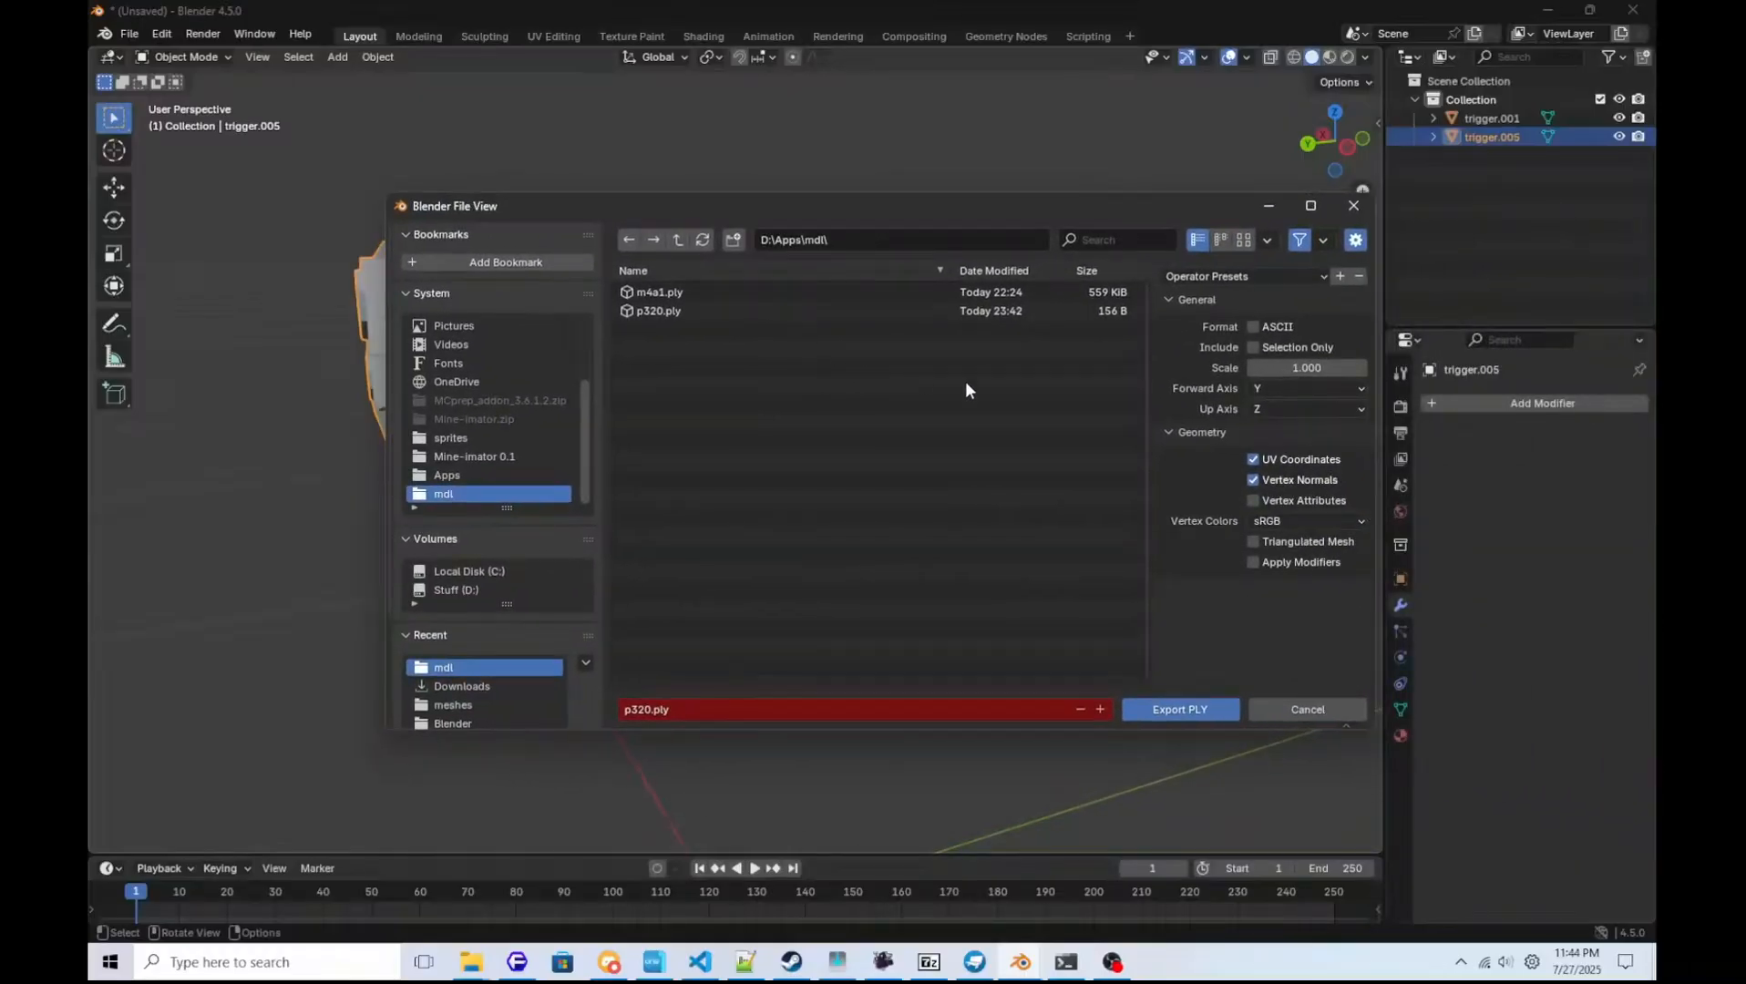
click(648, 711)
text(base)
key(Return)
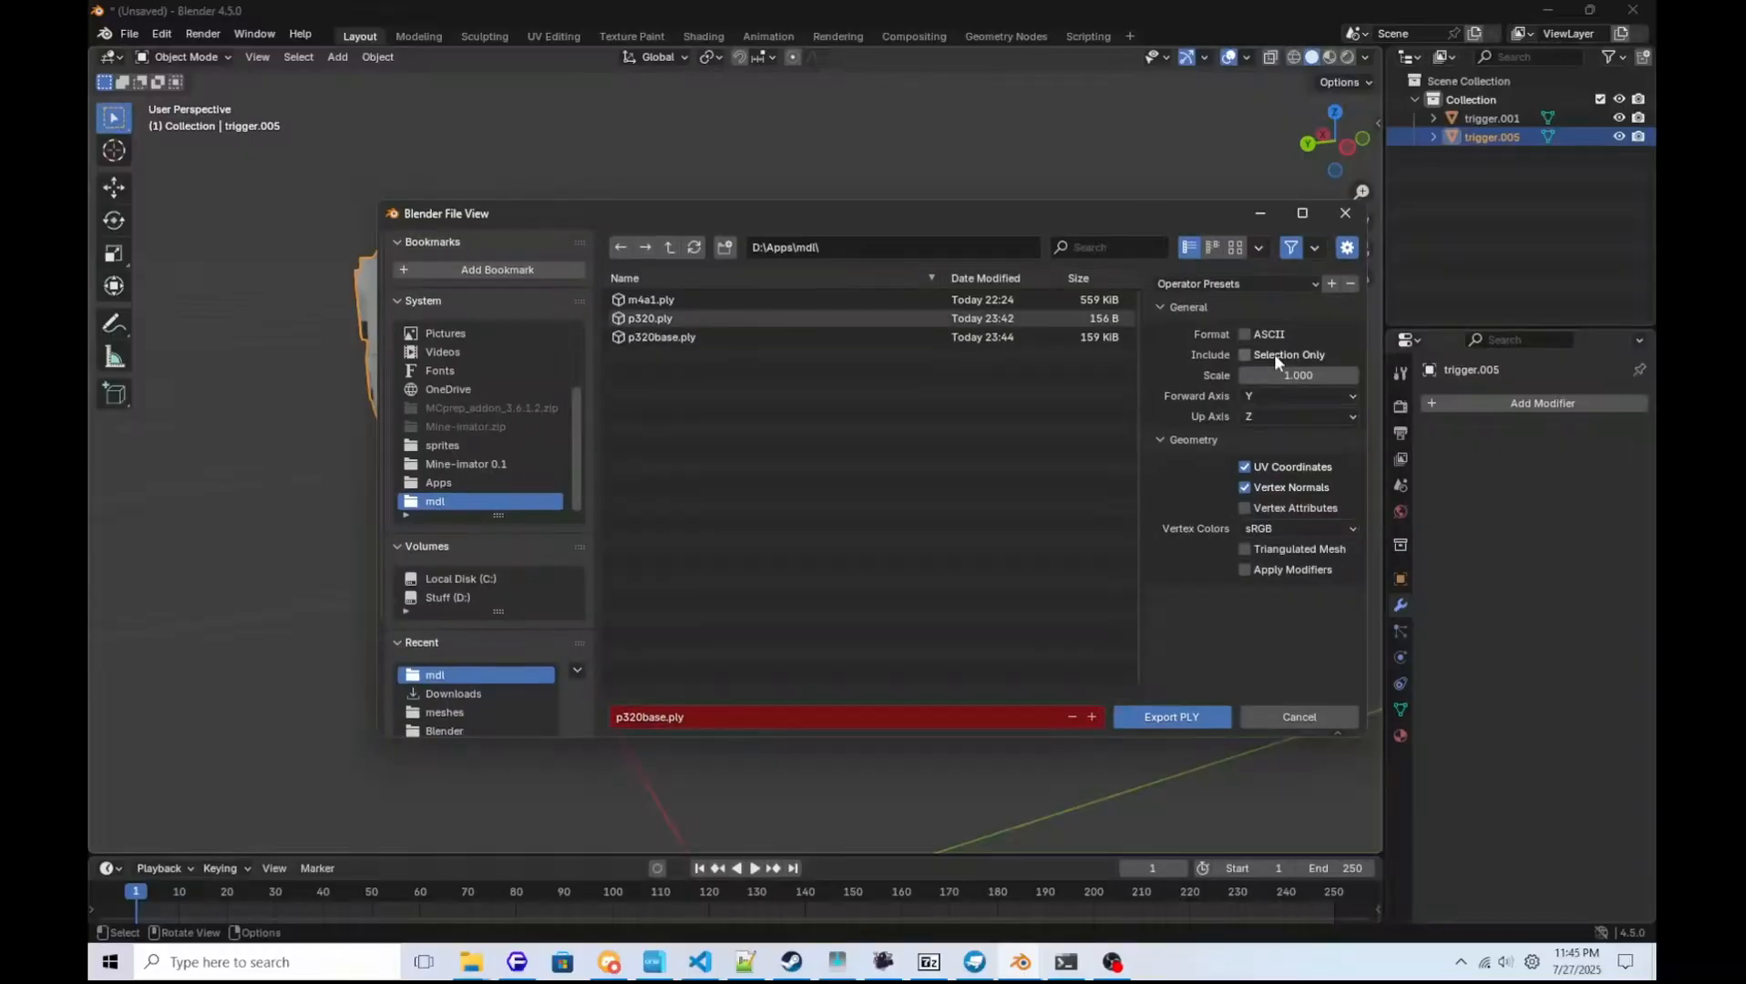
click(1274, 353)
click(1186, 720)
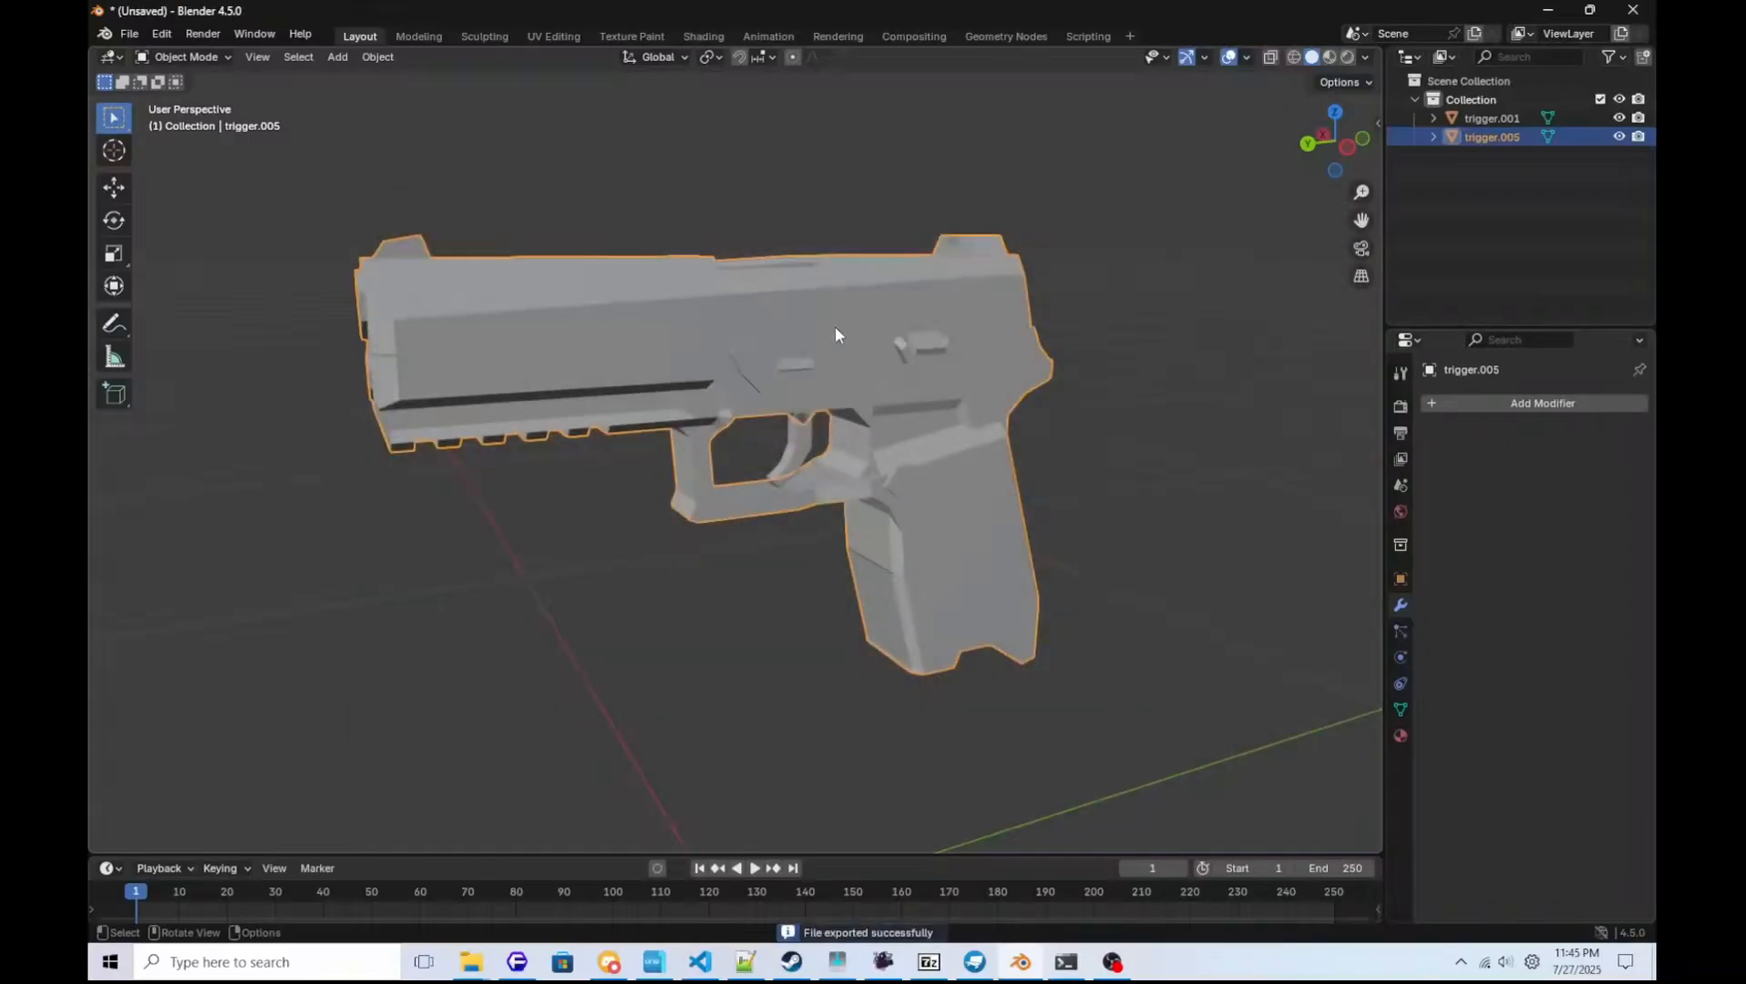
key(g)
right_click(873, 314)
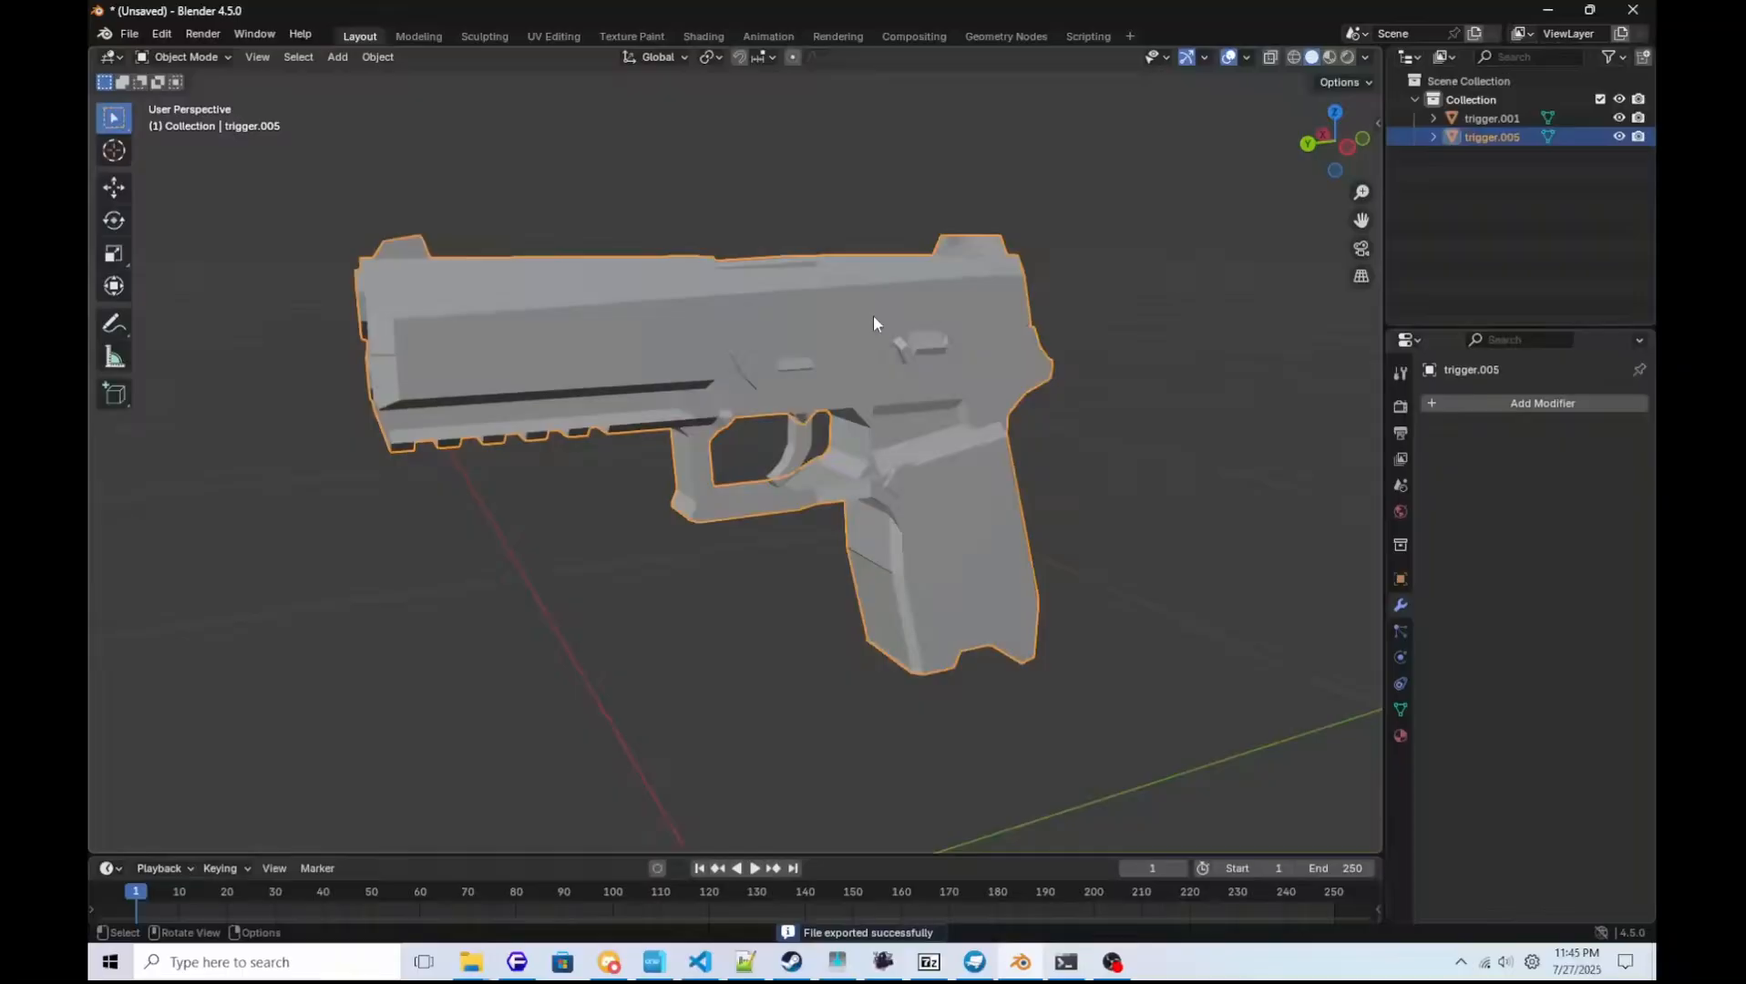
Select the trigger object and export only it as a Stanford PLY file named p320trigger.ply in D:\Apps\mdl.
click(804, 442)
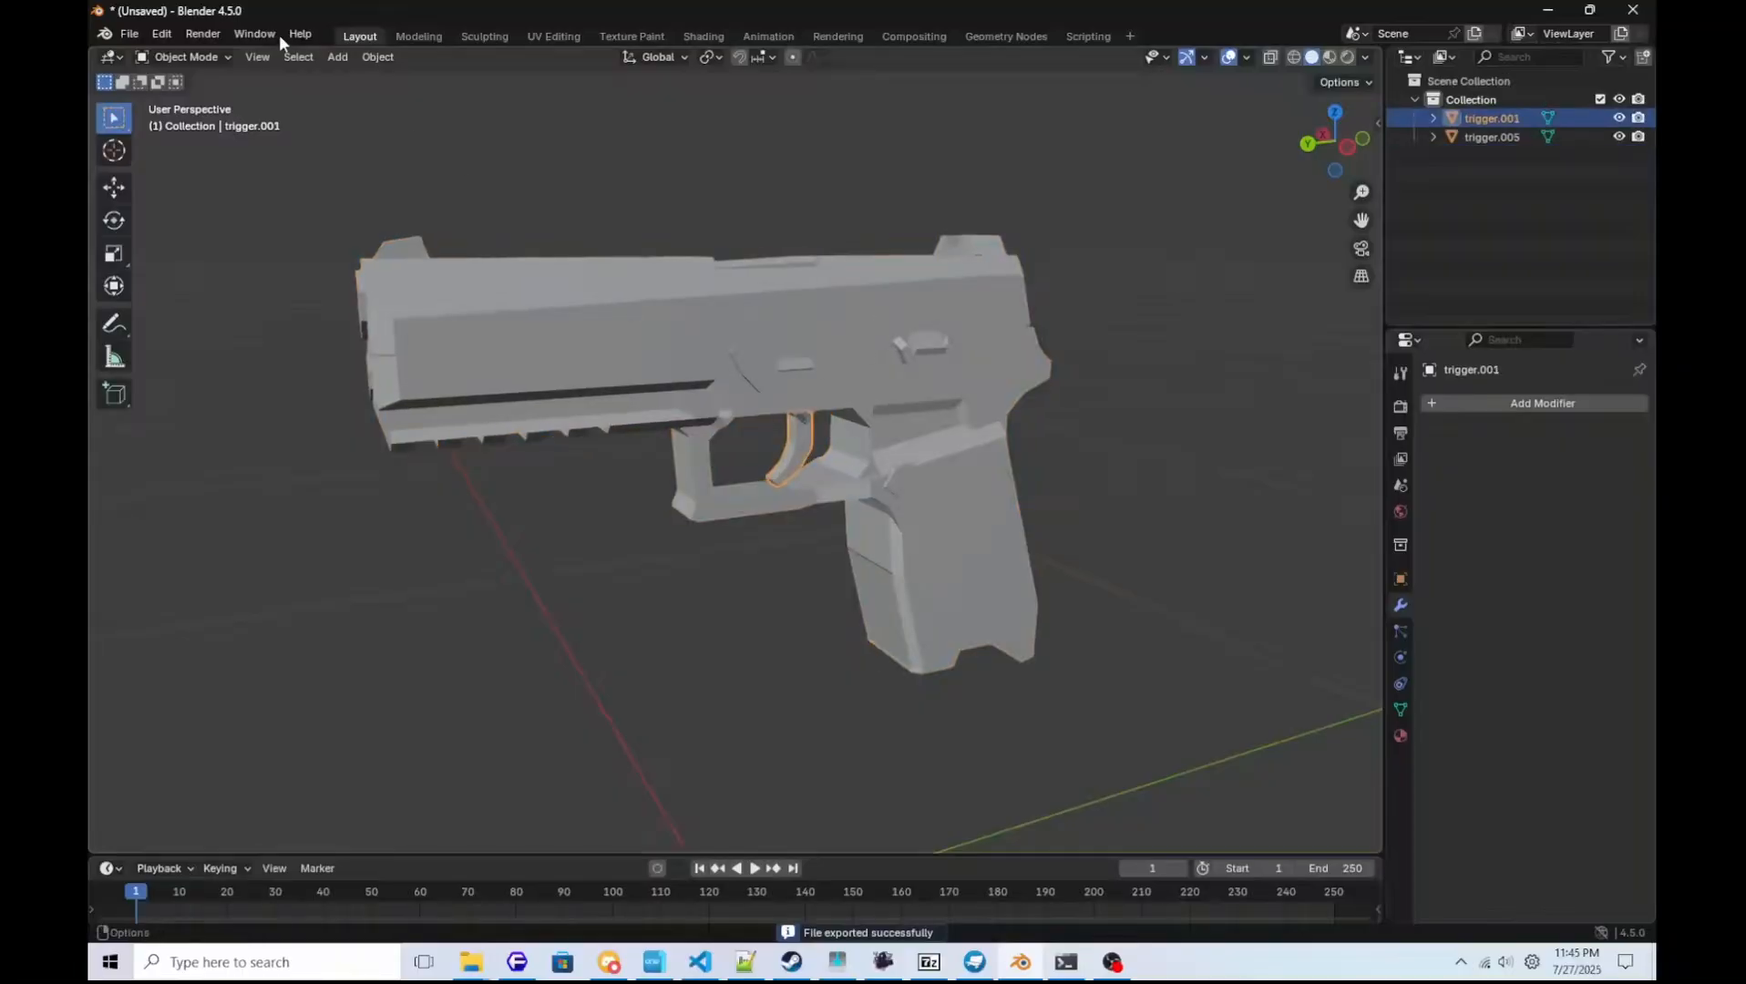
click(132, 34)
mouse_move(202, 314)
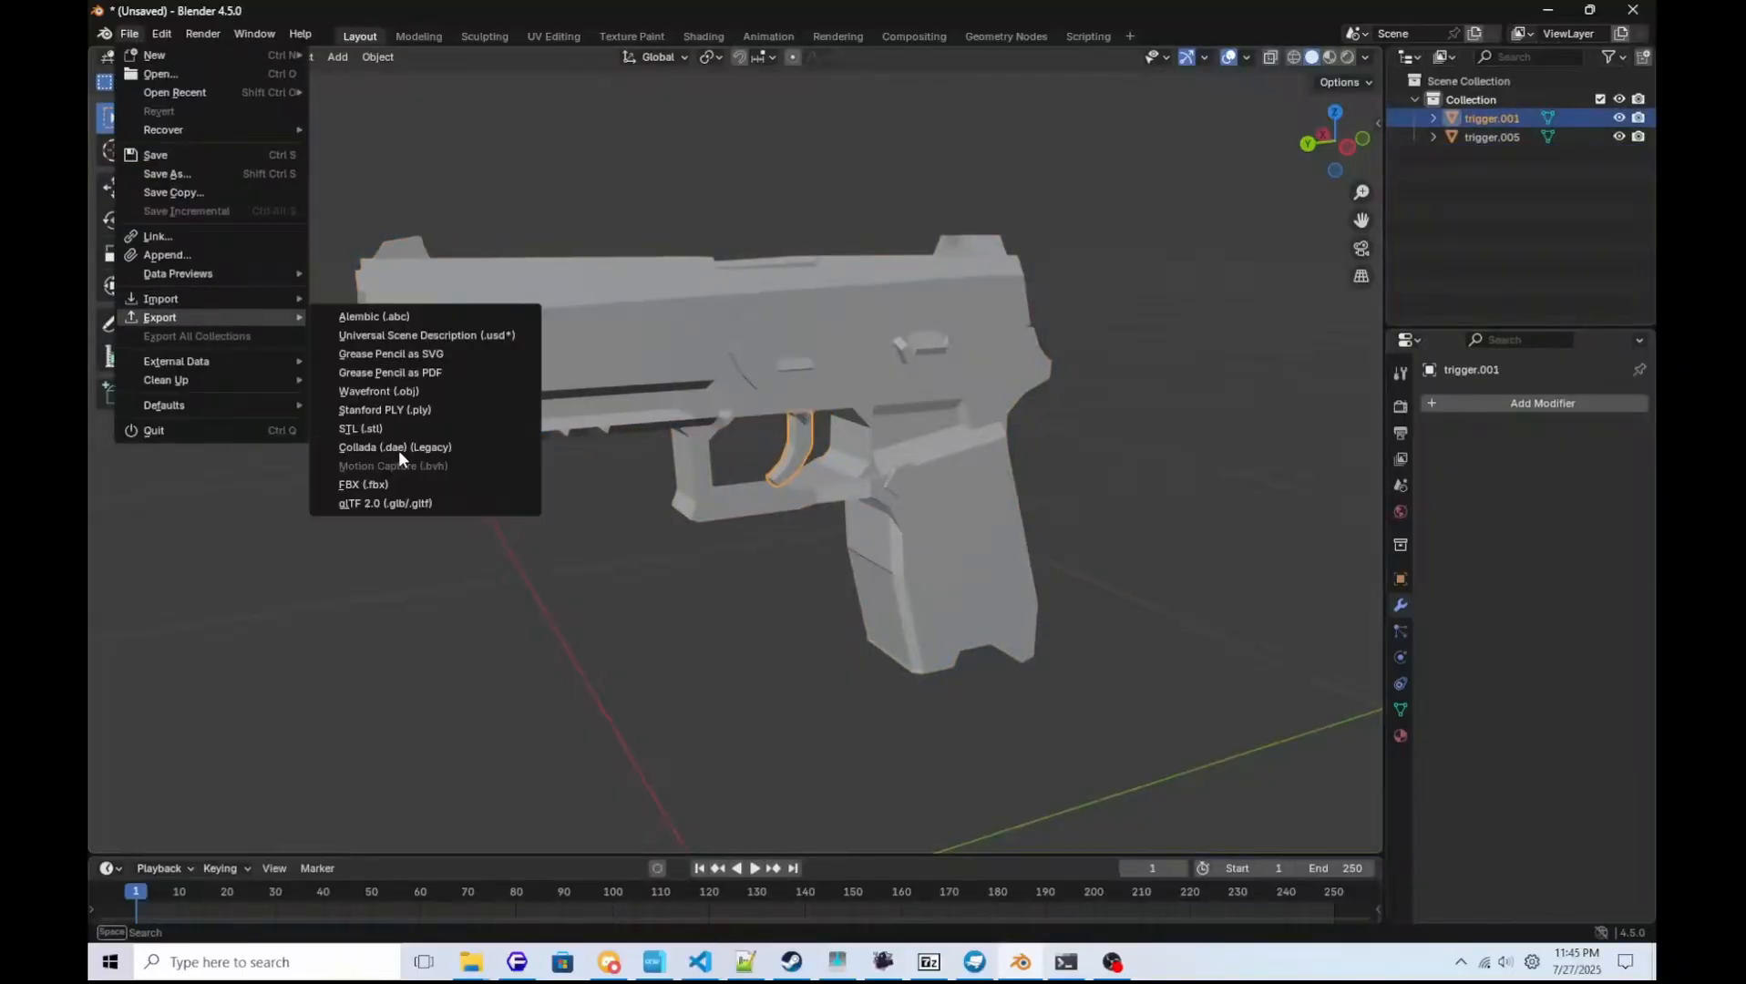
click(379, 410)
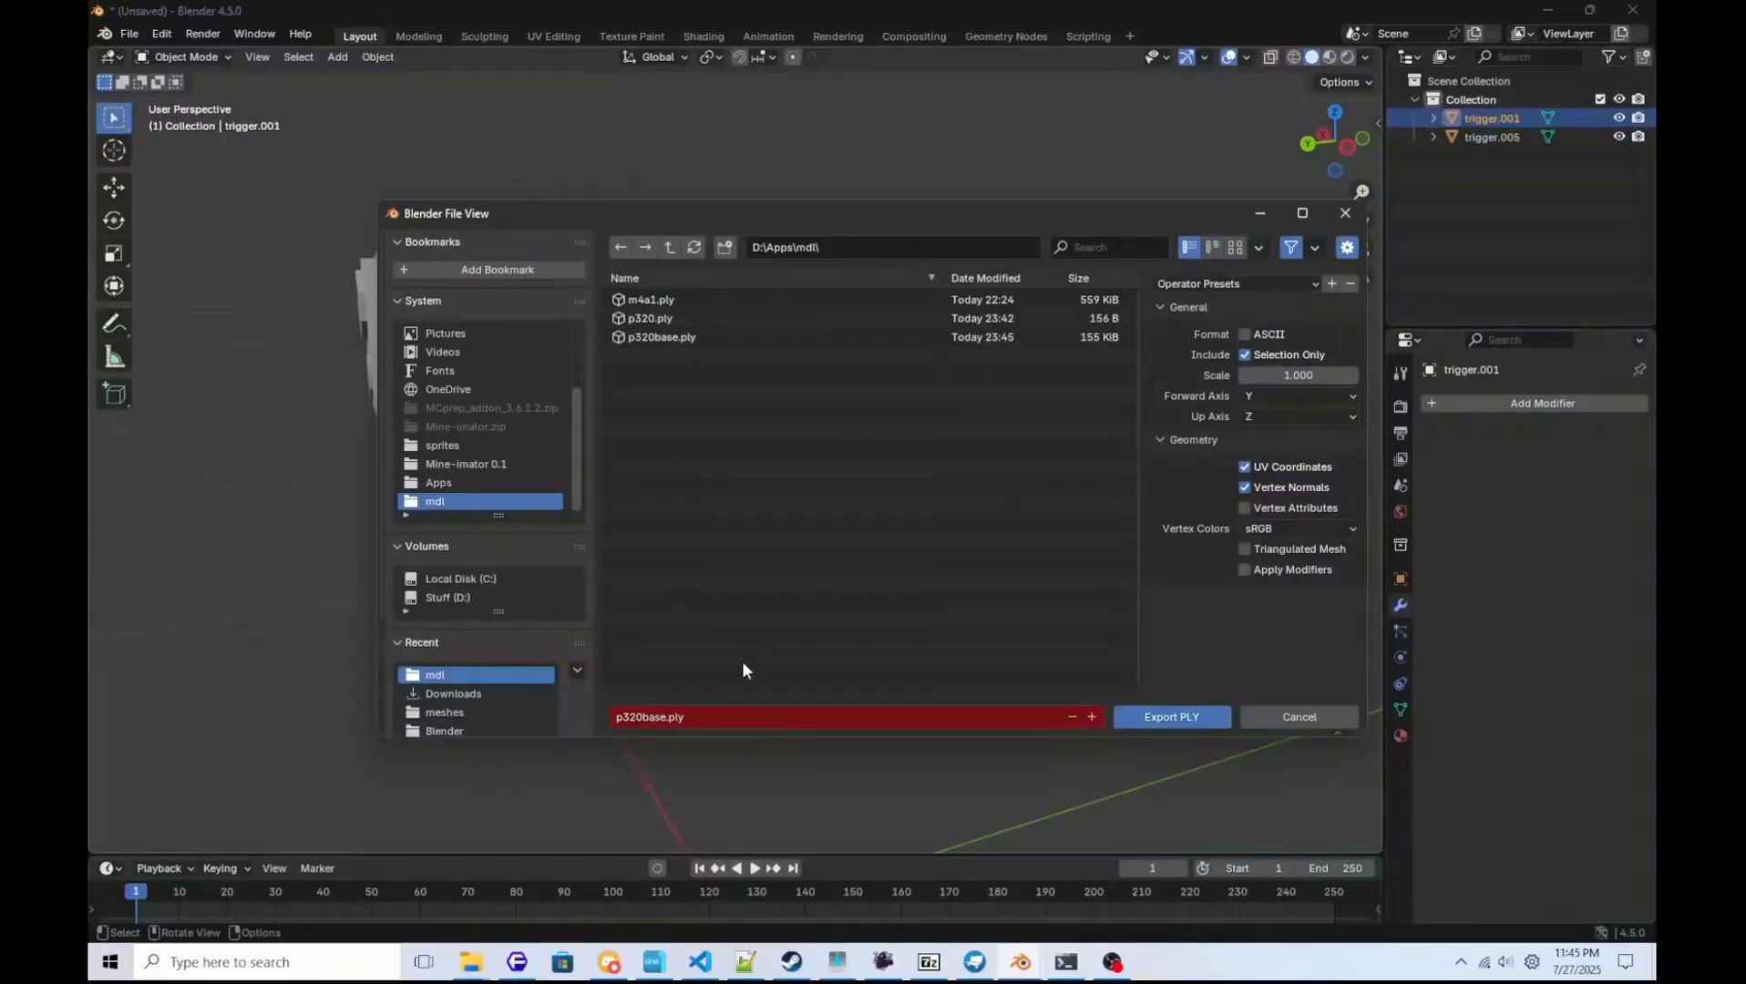
click(663, 716)
key(BackSpace)
key(BackSpace)
key(BackSpace)
key(BackSpace)
text(trigger)
key(Return)
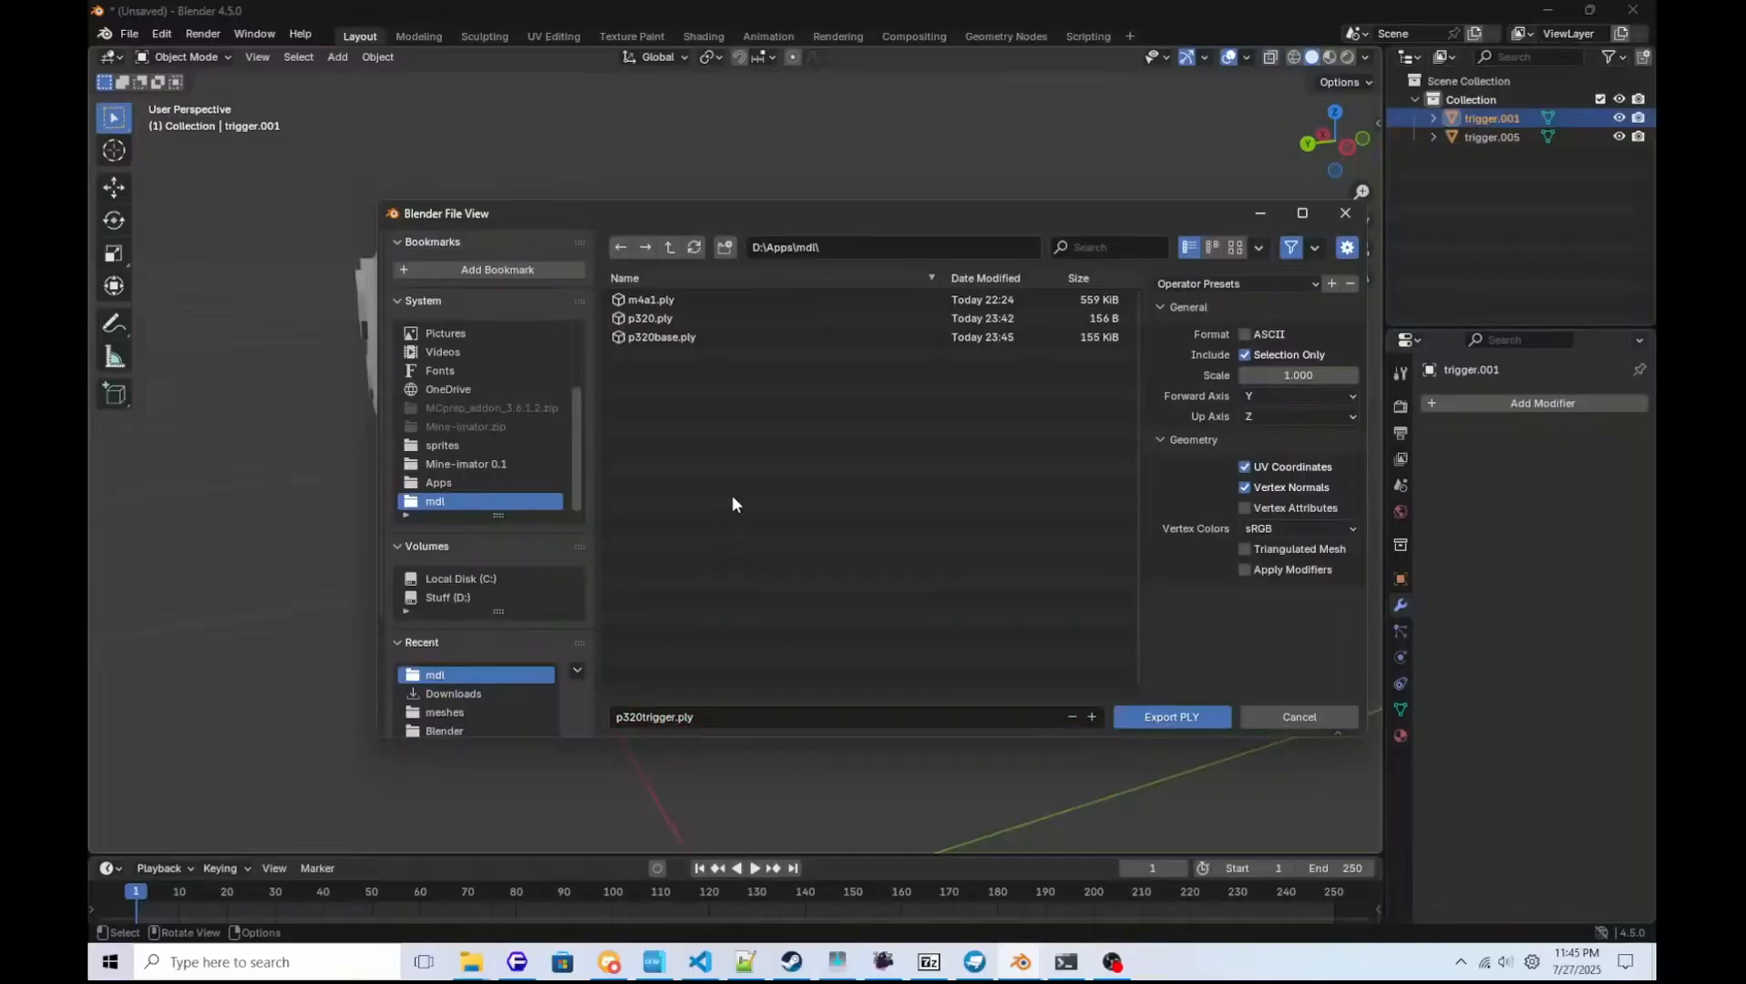
click(1144, 717)
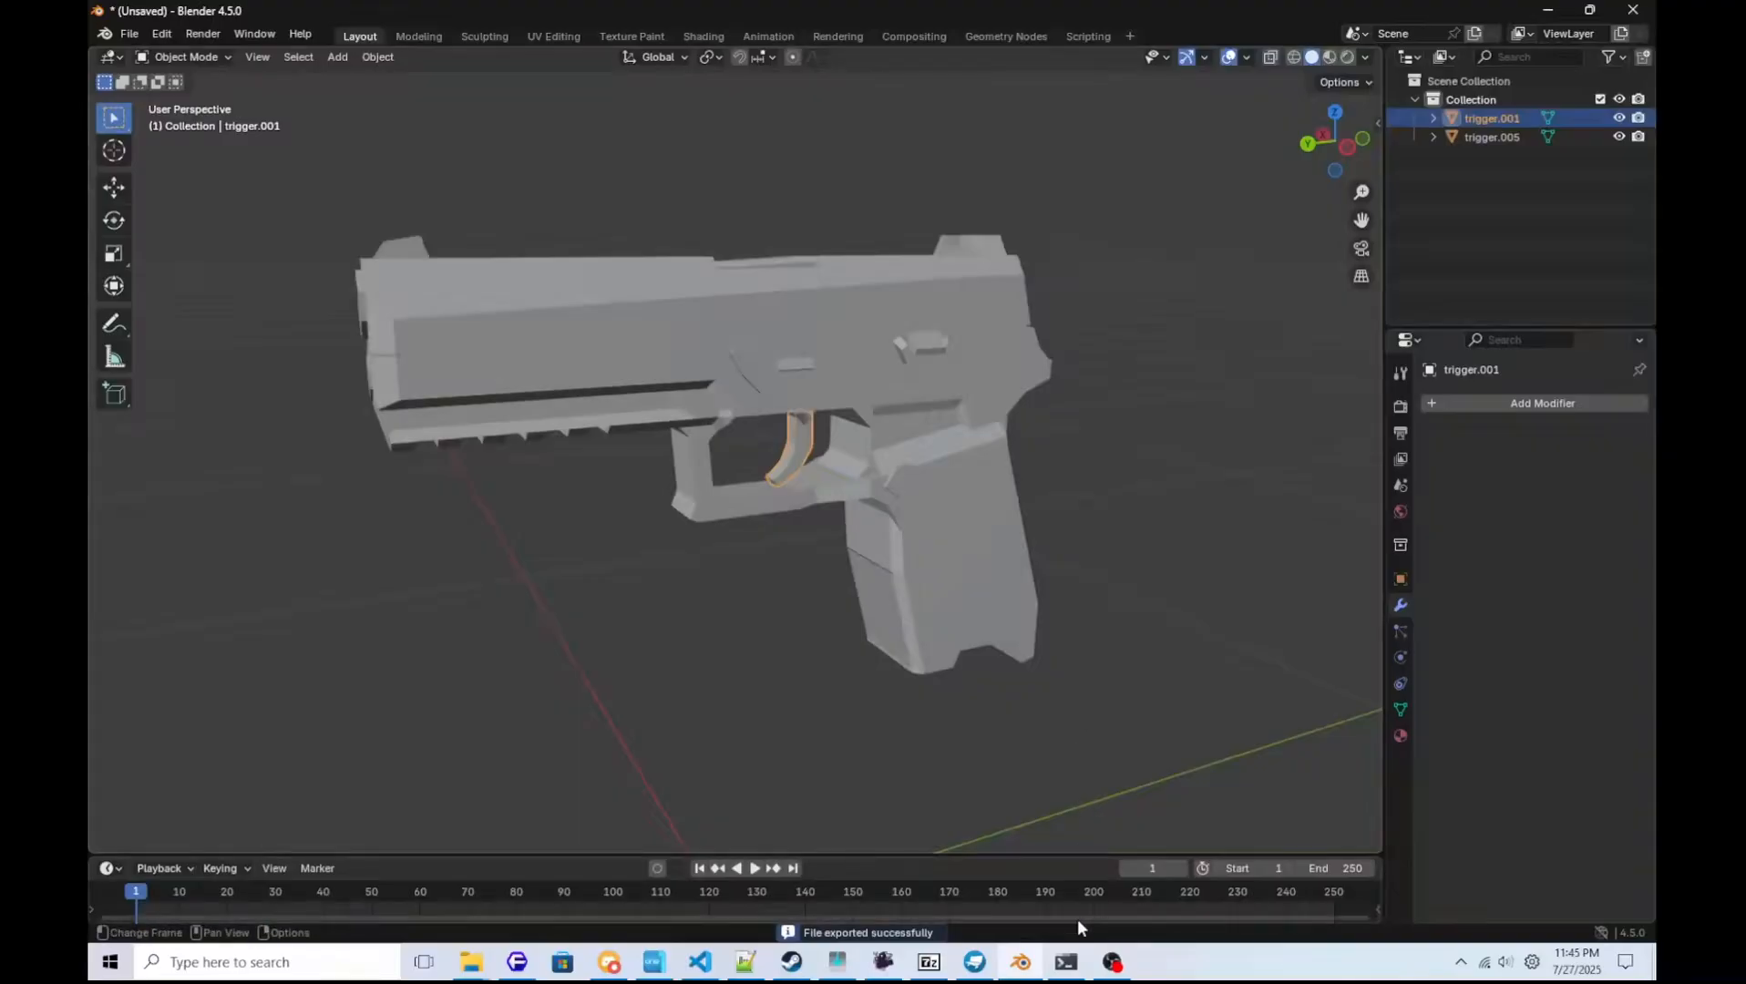
Switch to Windows PowerShell, recall the previous converter command and strip its file arguments, leaving only .\converter.exe.
click(1066, 962)
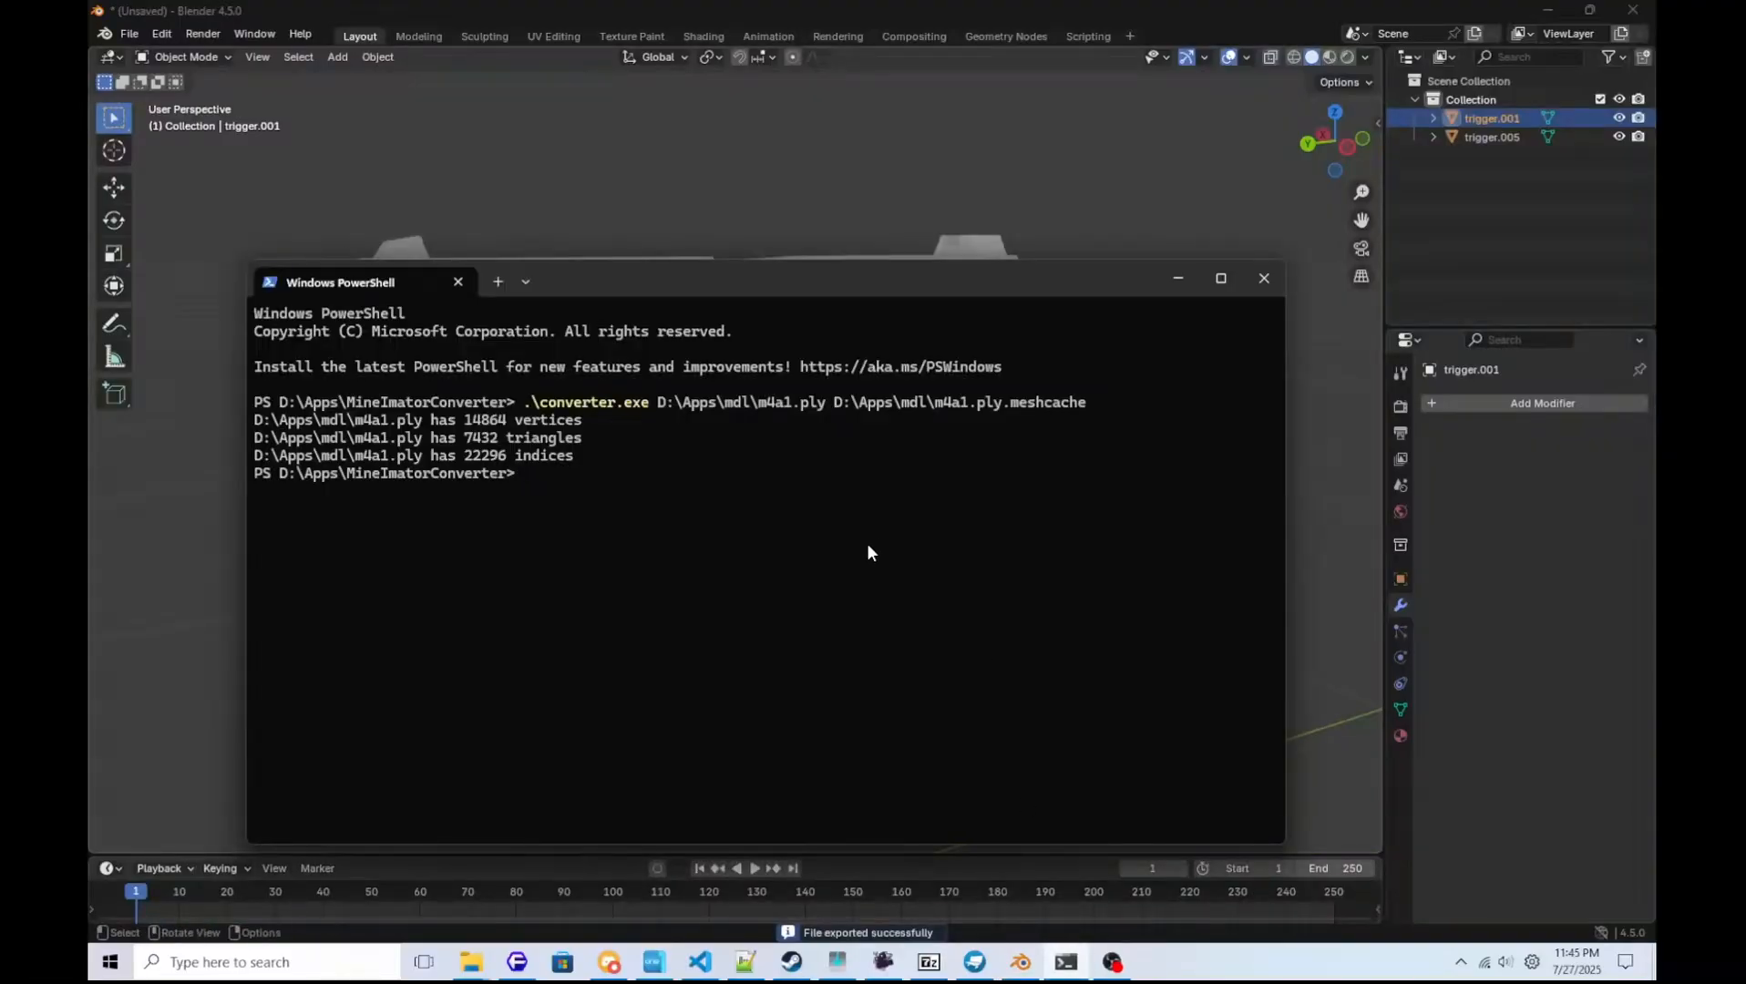
key(Up)
key(BackSpace)
key(BackSpace)
key(BackSpace)
key(BackSpace)
key(BackSpace)
key(BackSpace)
key(BackSpace)
key(BackSpace)
key(BackSpace)
key(BackSpace)
key(BackSpace)
key(BackSpace)
key(BackSpace)
key(BackSpace)
key(BackSpace)
key(BackSpace)
key(BackSpace)
key(BackSpace)
key(BackSpace)
key(BackSpace)
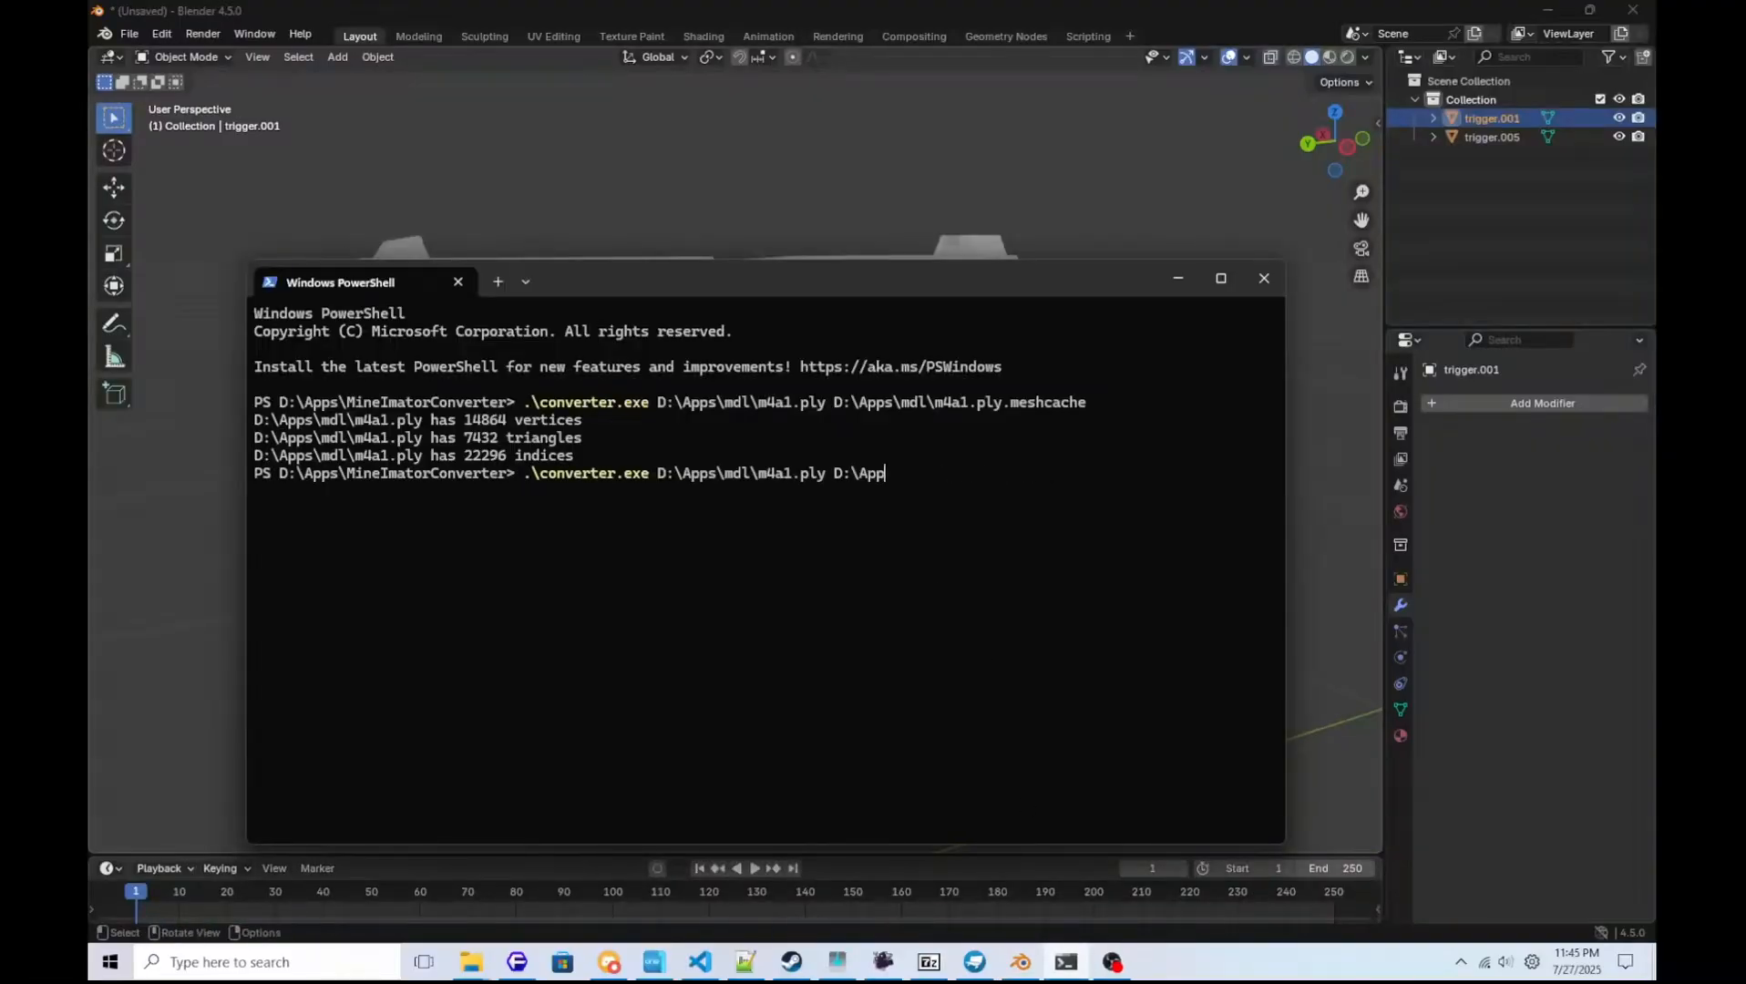
key(BackSpace)
key(BackSpace)
key(BackSpace)
key(BackSpace)
key(BackSpace)
key(BackSpace)
key(BackSpace)
key(BackSpace)
key(BackSpace)
key(BackSpace)
key(BackSpace)
key(BackSpace)
key(BackSpace)
key(BackSpace)
key(BackSpace)
key(BackSpace)
key(BackSpace)
key(BackSpace)
key(BackSpace)
key(BackSpace)
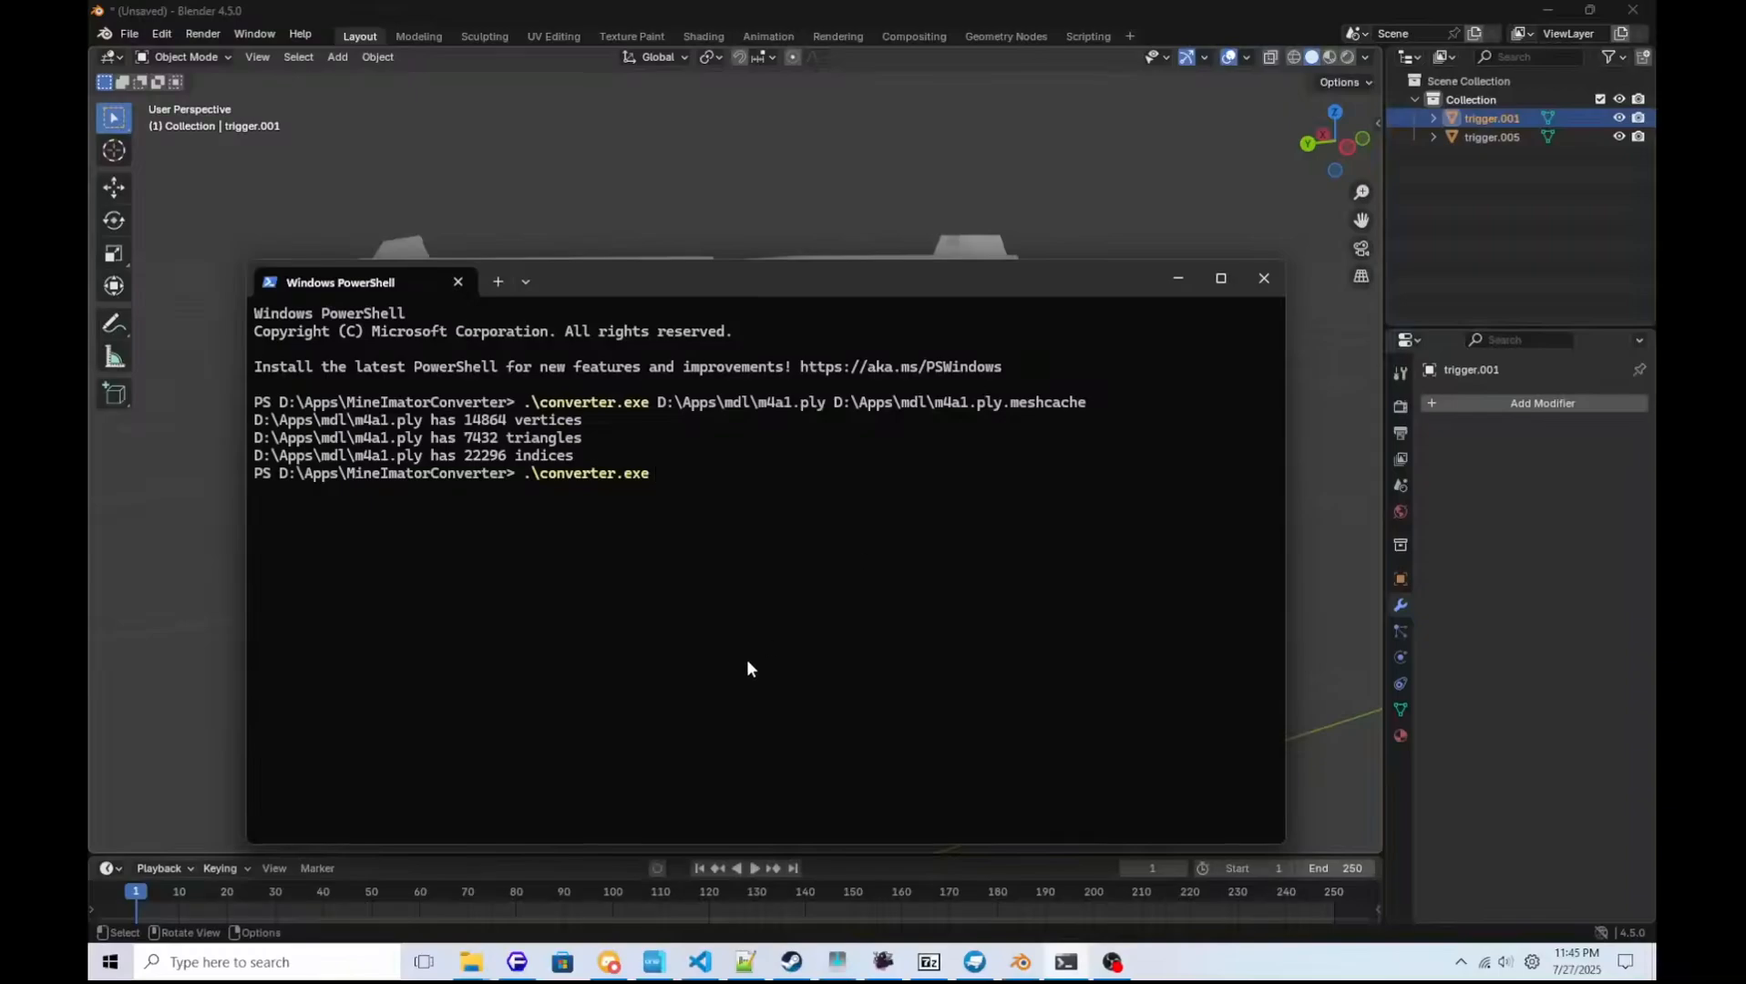
Insert the path of p320base.ply from the mdl folder twice after .\converter.exe on the PowerShell command line.
mouse_move(478, 964)
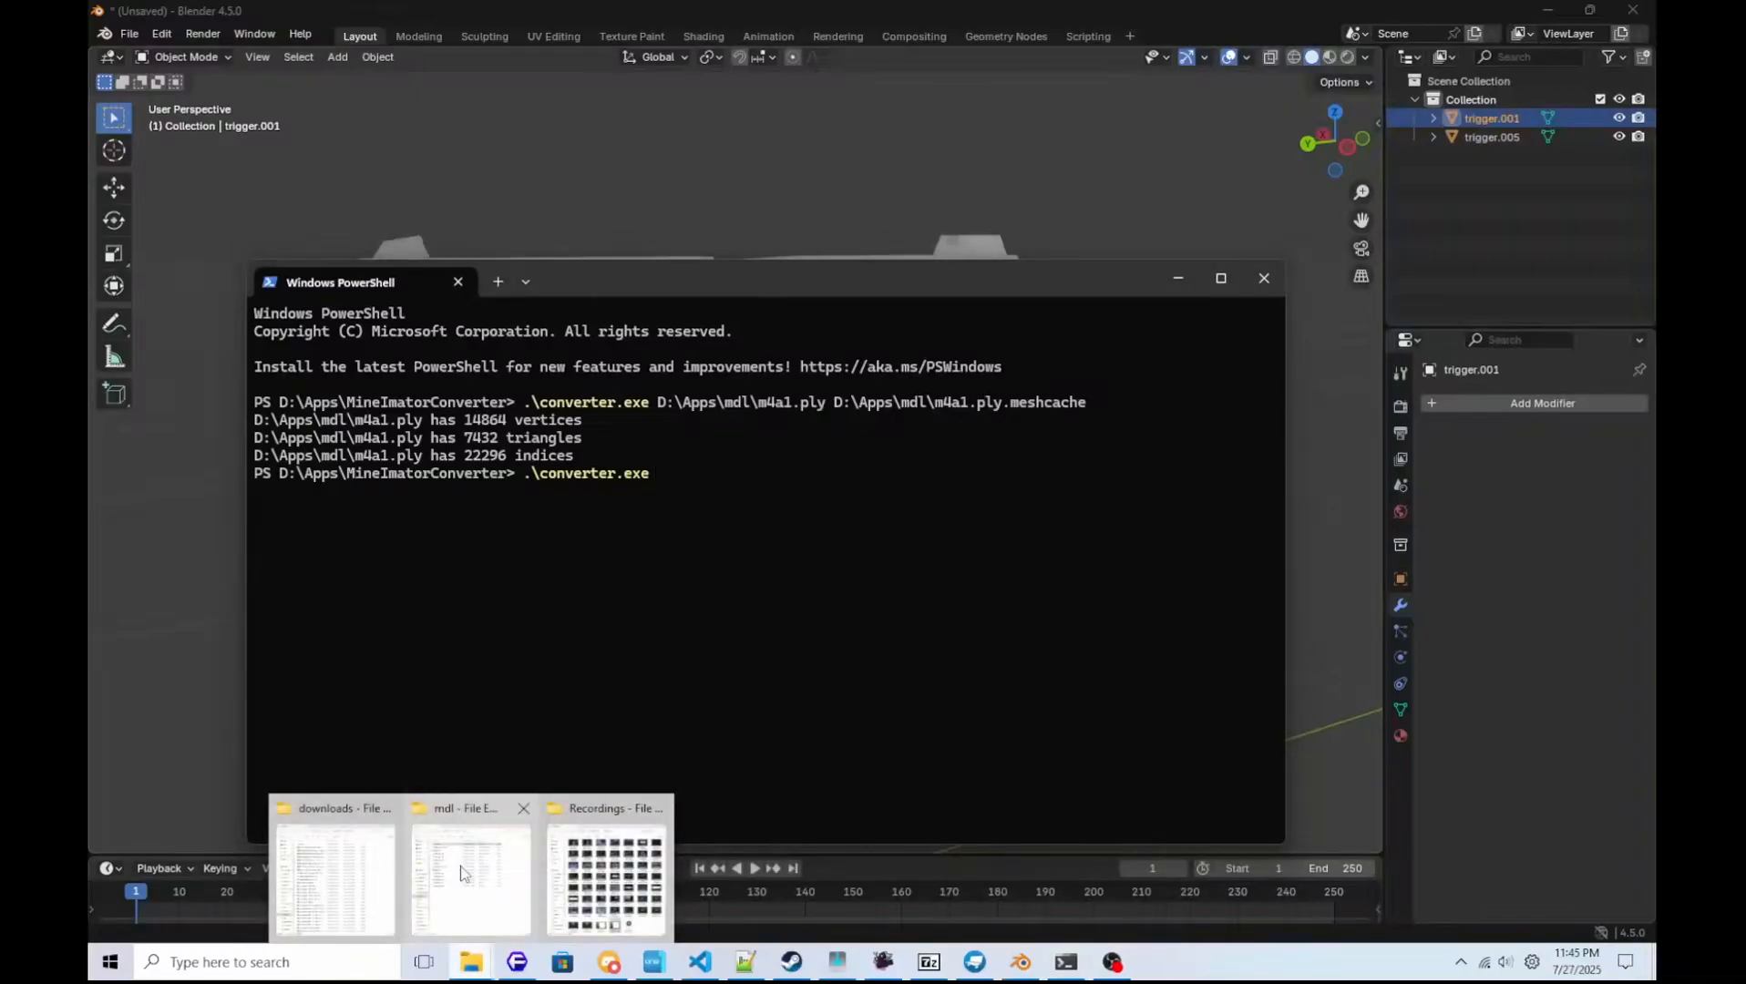
click(462, 873)
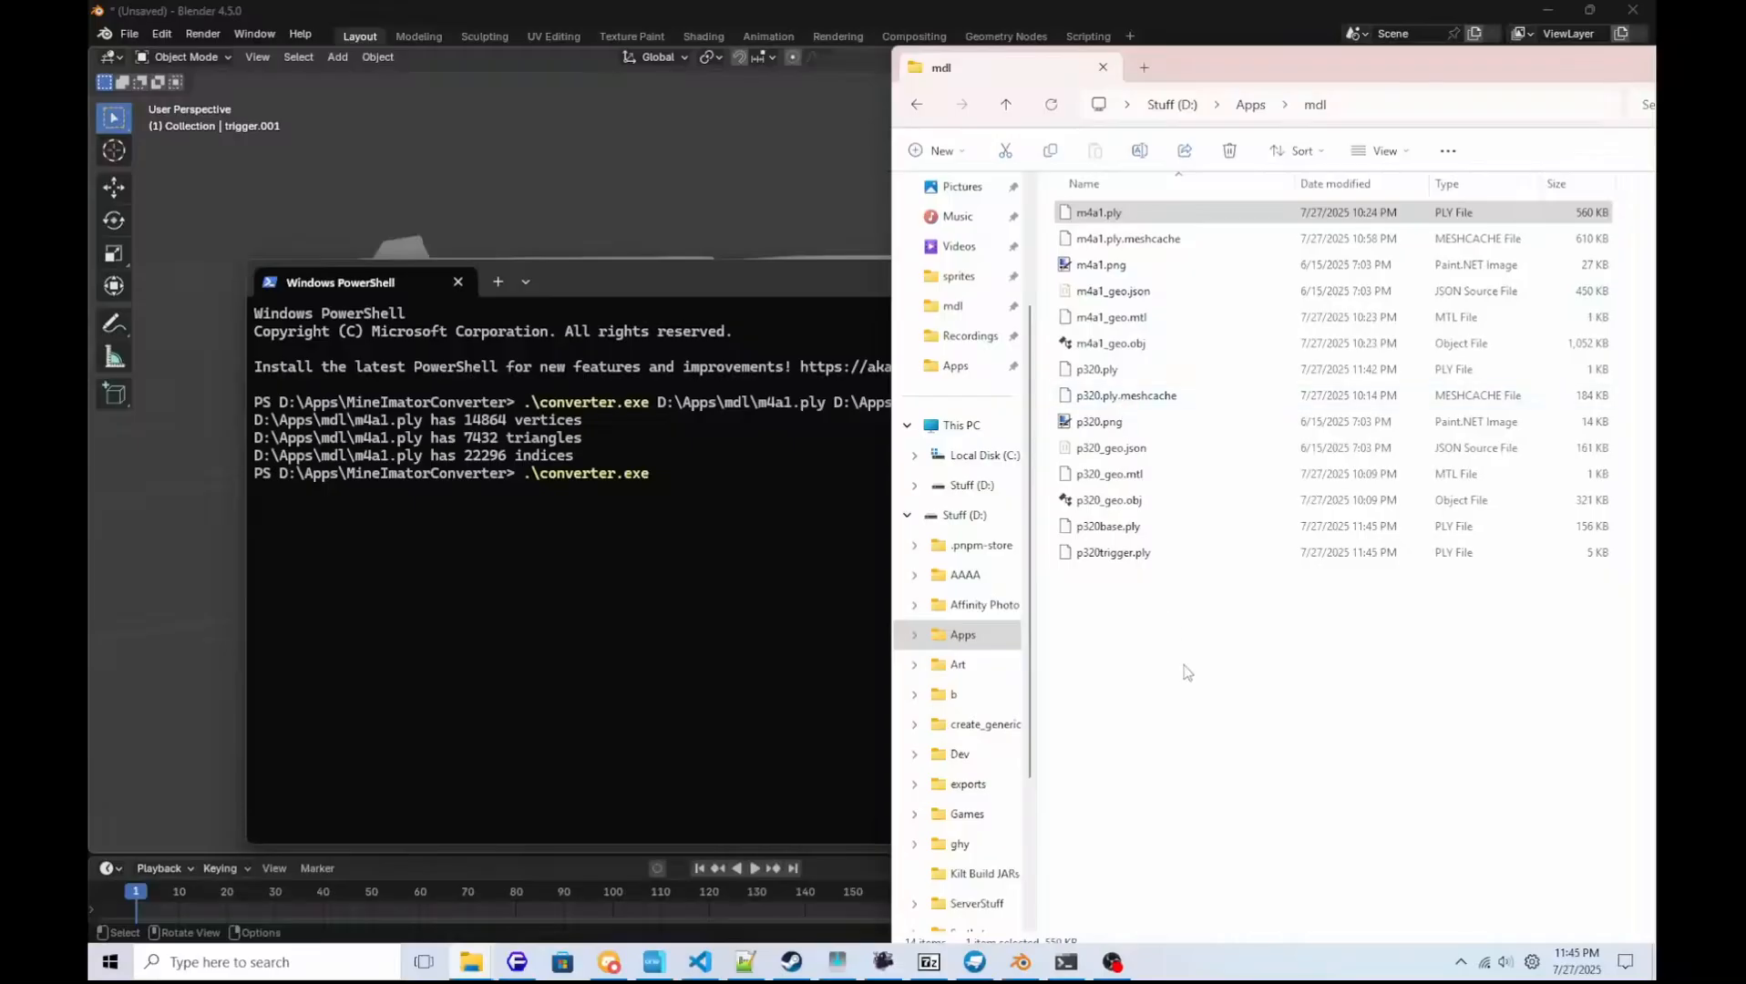
click(1119, 529)
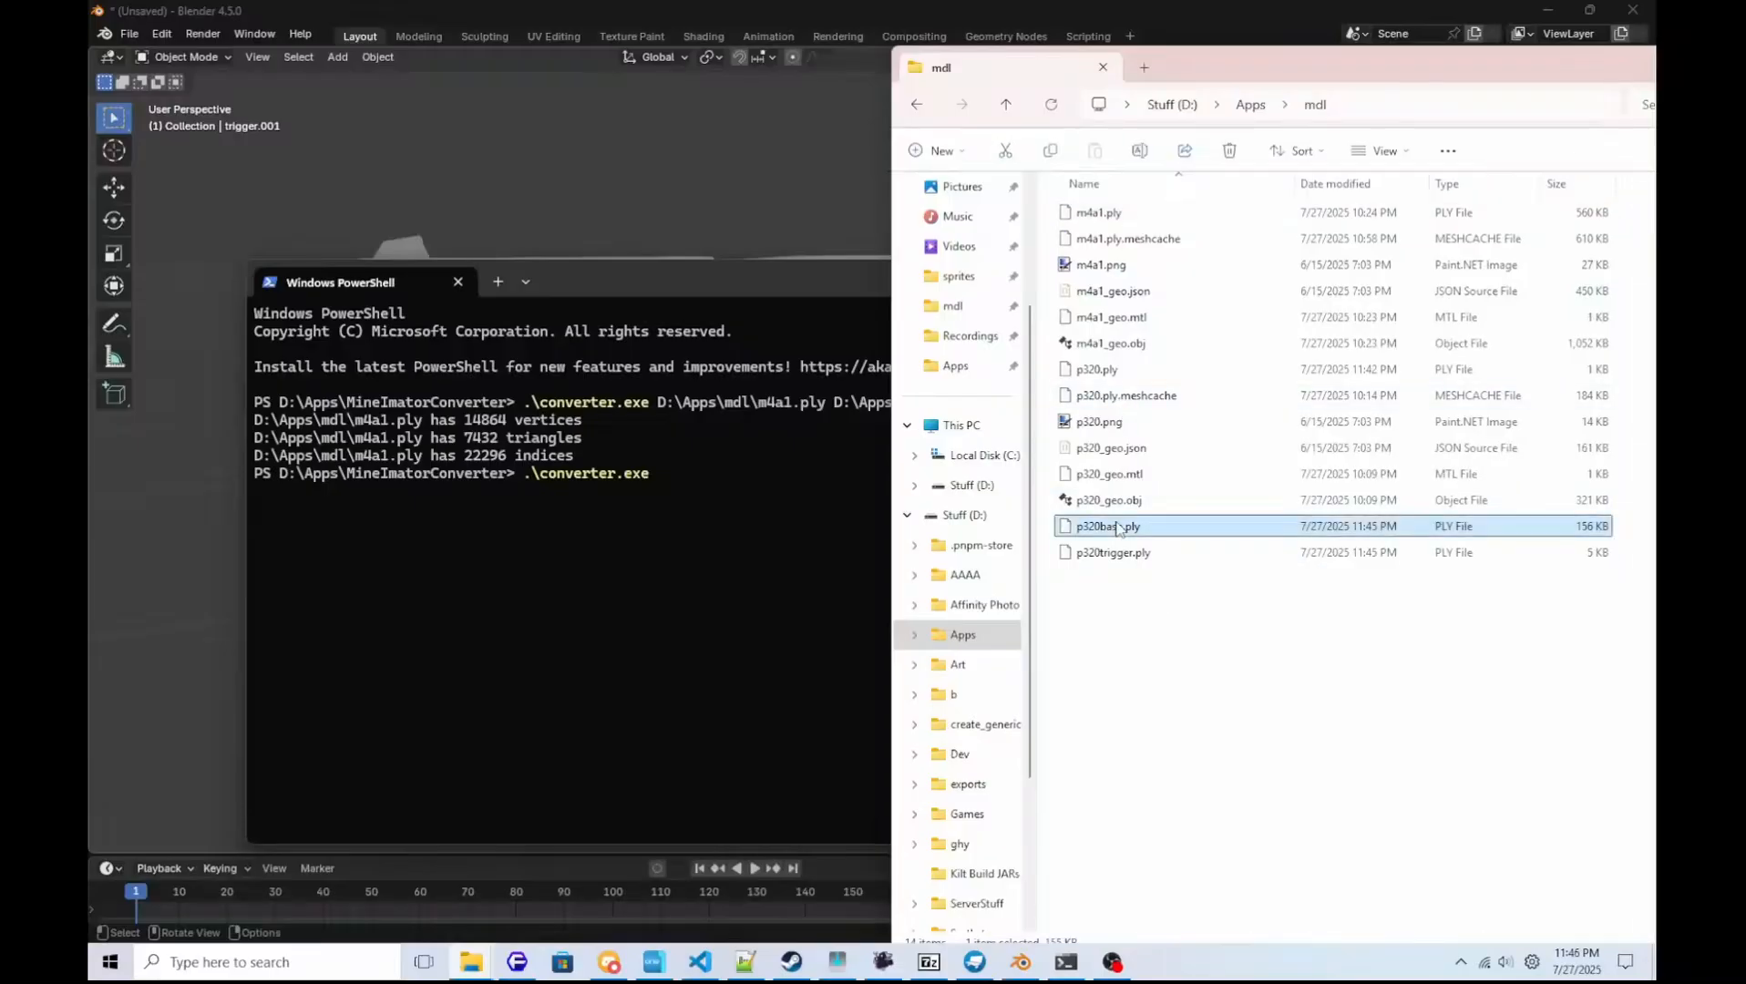
drag(1119, 529, 775, 530)
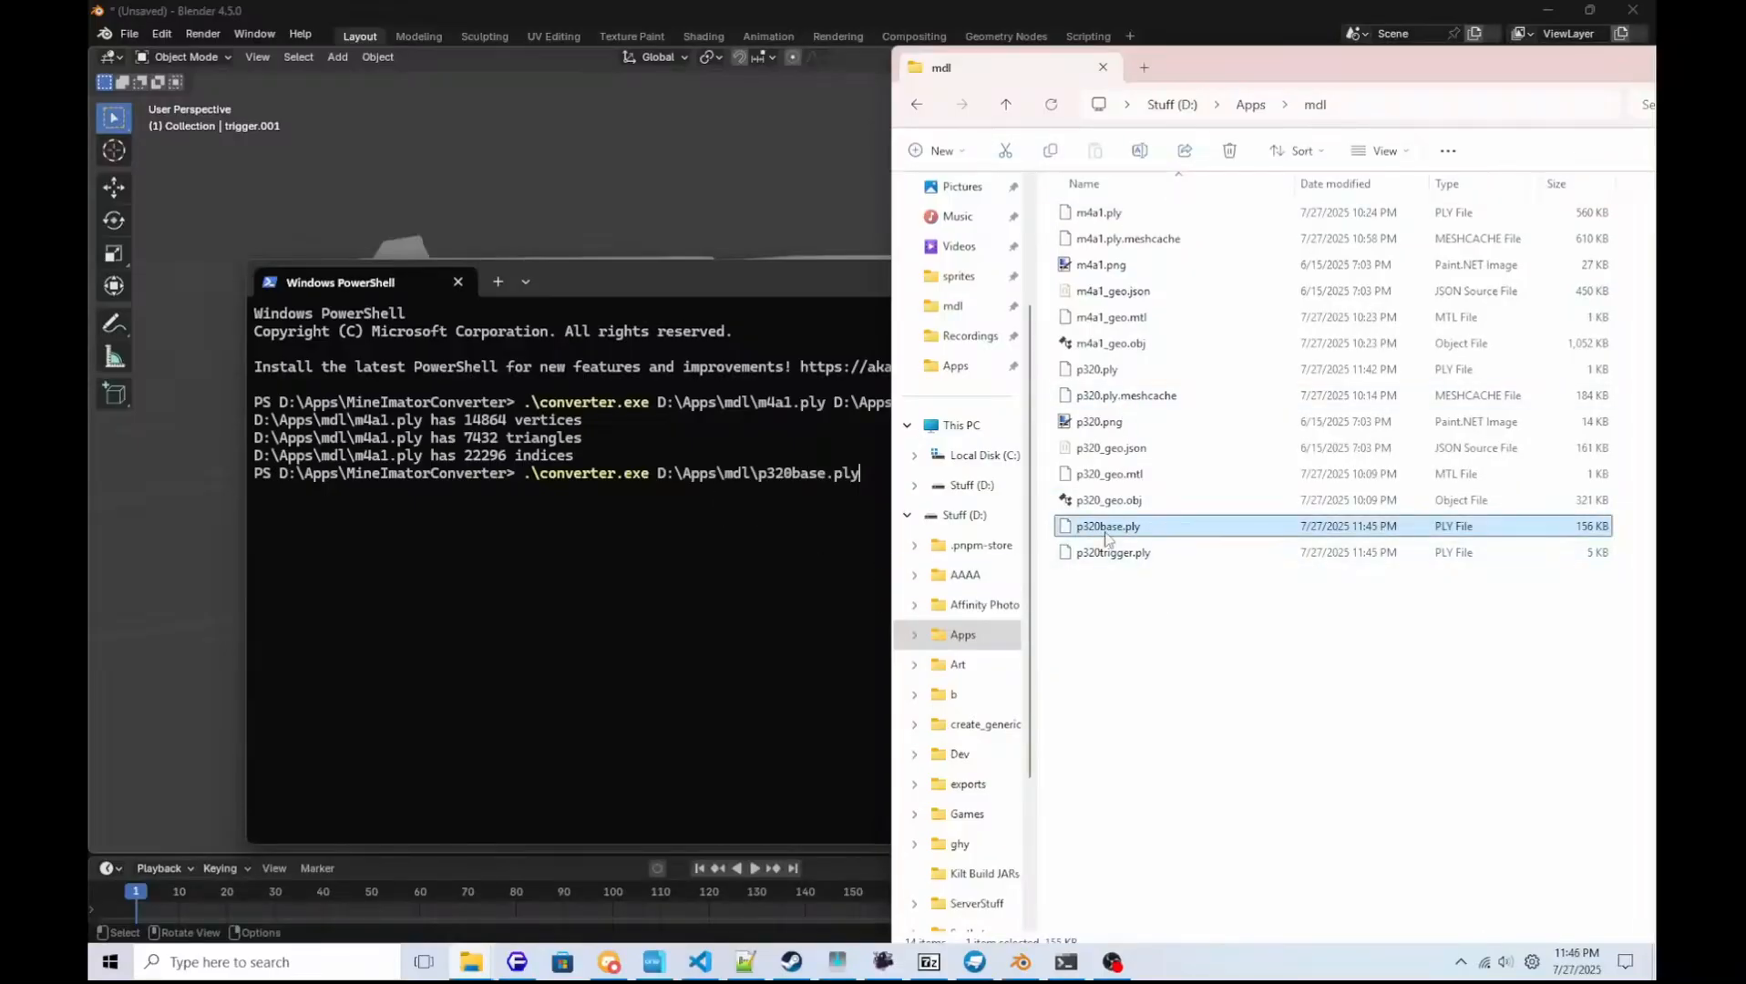
drag(1105, 538, 774, 527)
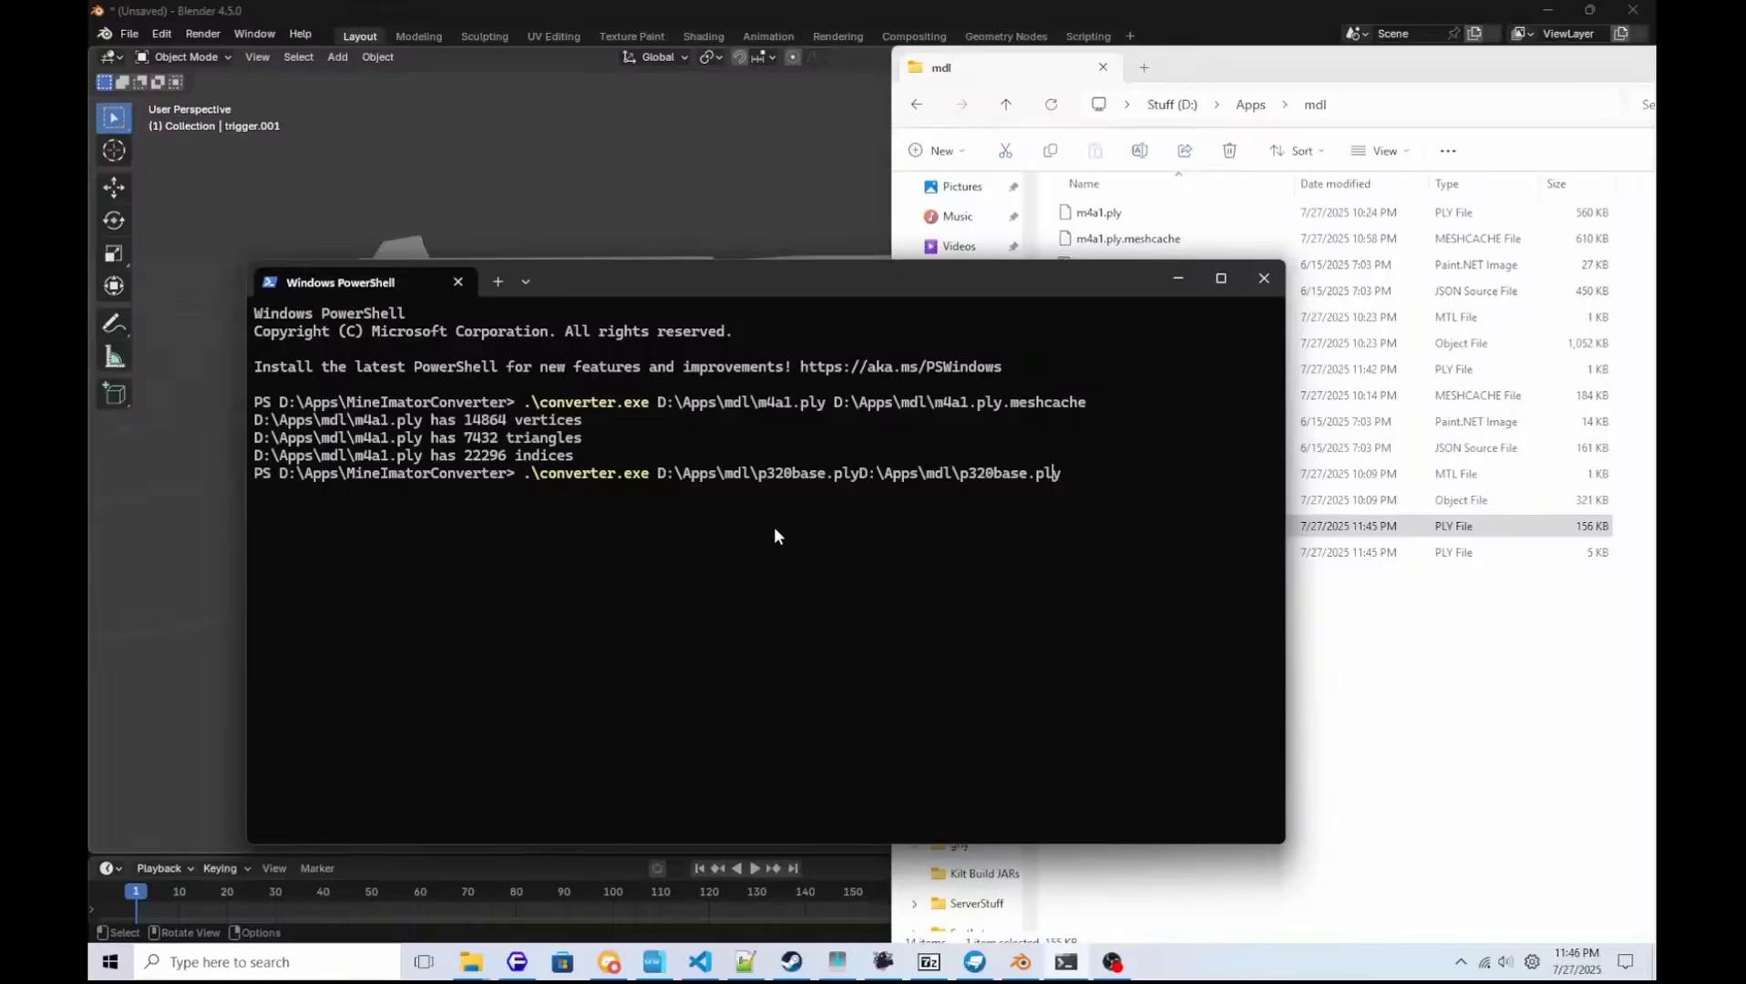
Separate the two paths with a space, append .meshcache to the second, and run the p320base conversion.
key(ctrl+Left)
key(ctrl+Left)
key(ctrl+Left)
key(ctrl+Left)
key(ctrl+Left)
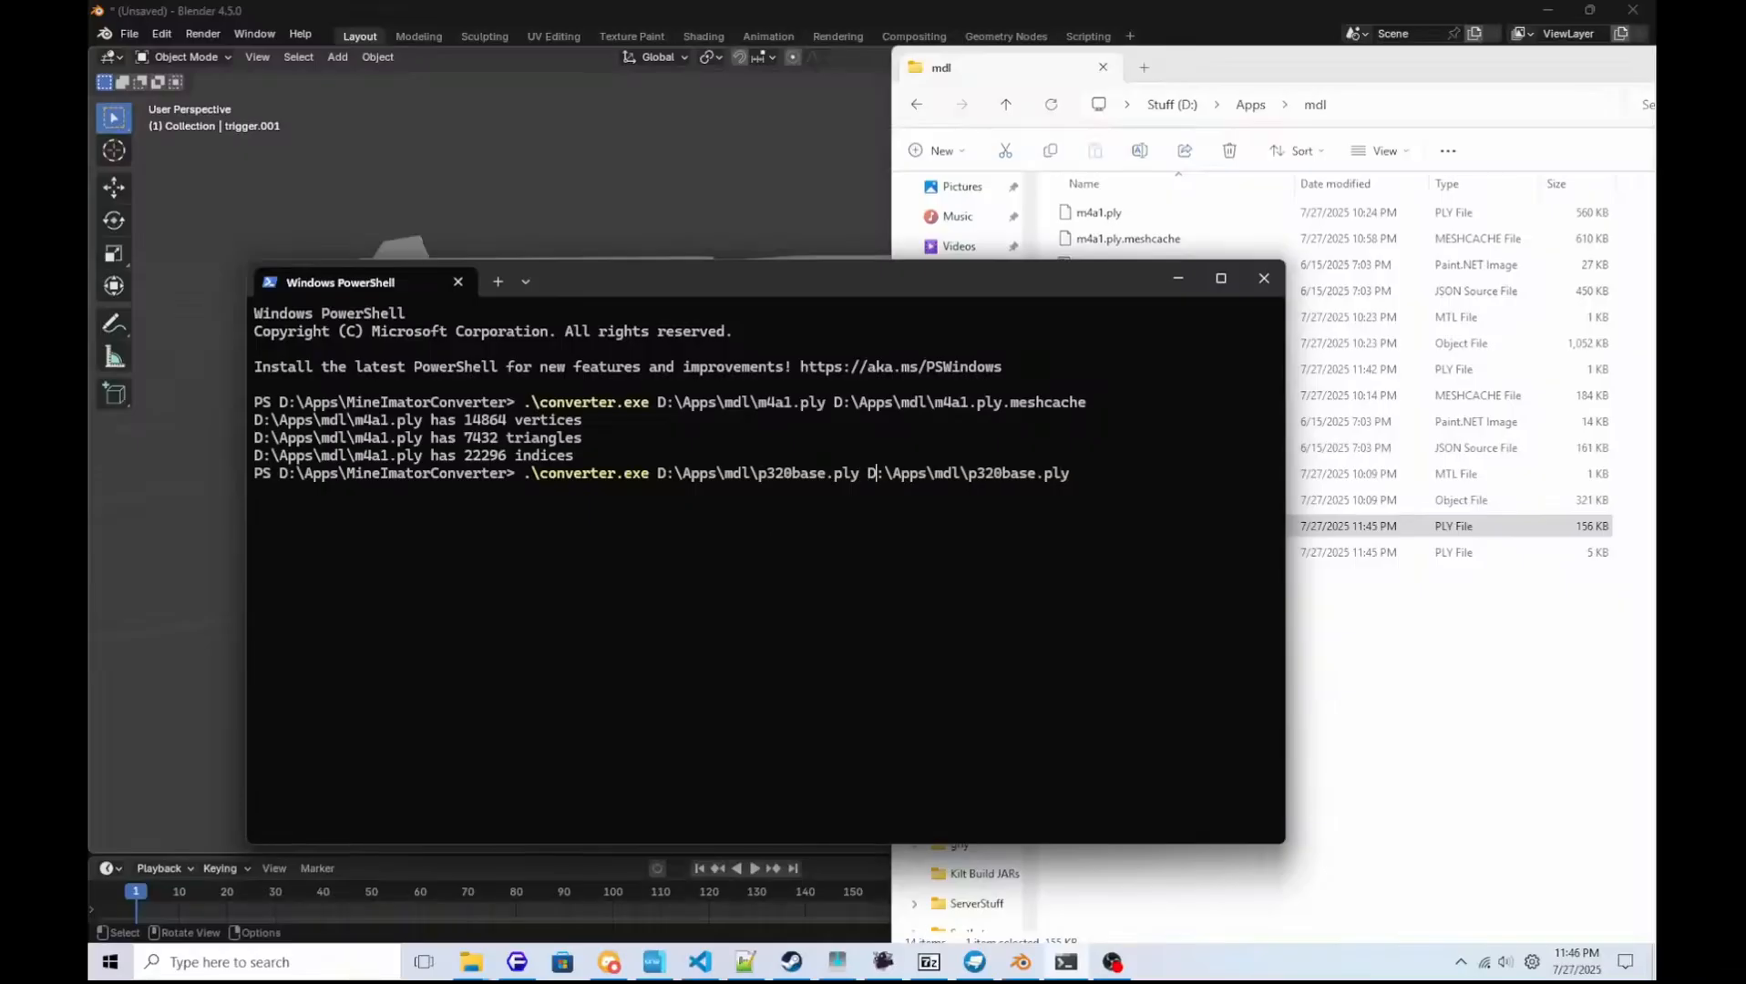
text(.meshcache)
key(Return)
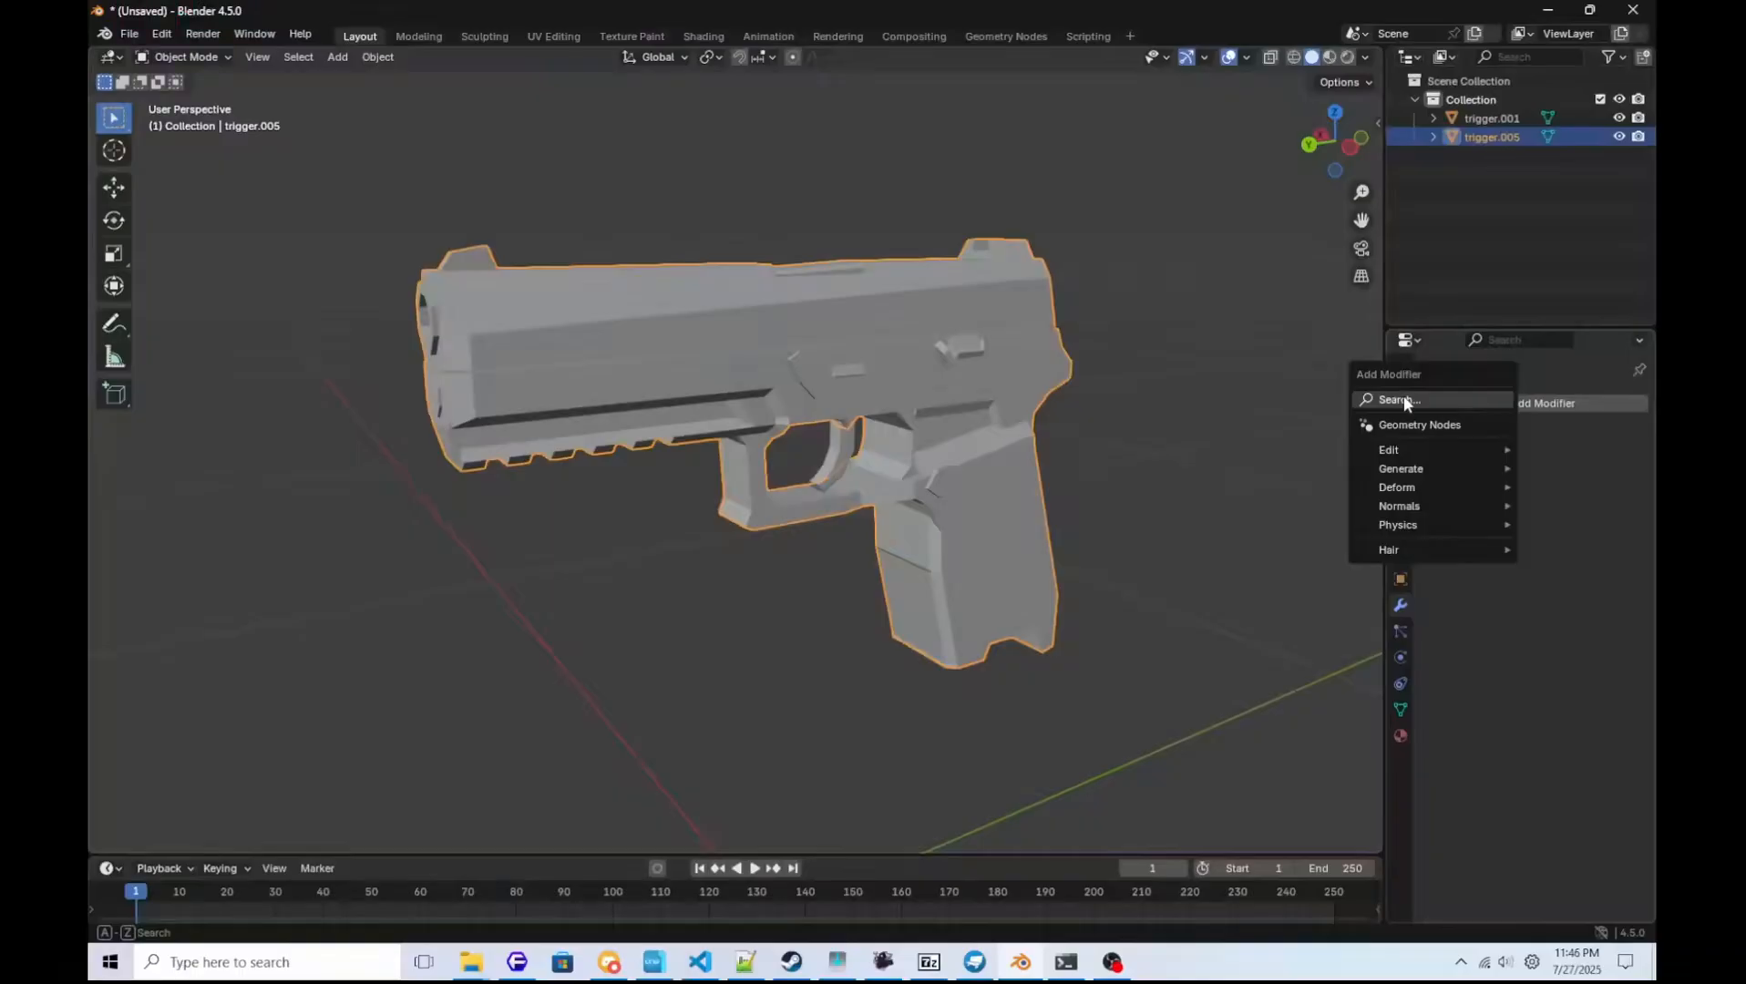
Add a Triangulate modifier to the pistol body trigger.005 in Blender and apply it.
click(1403, 394)
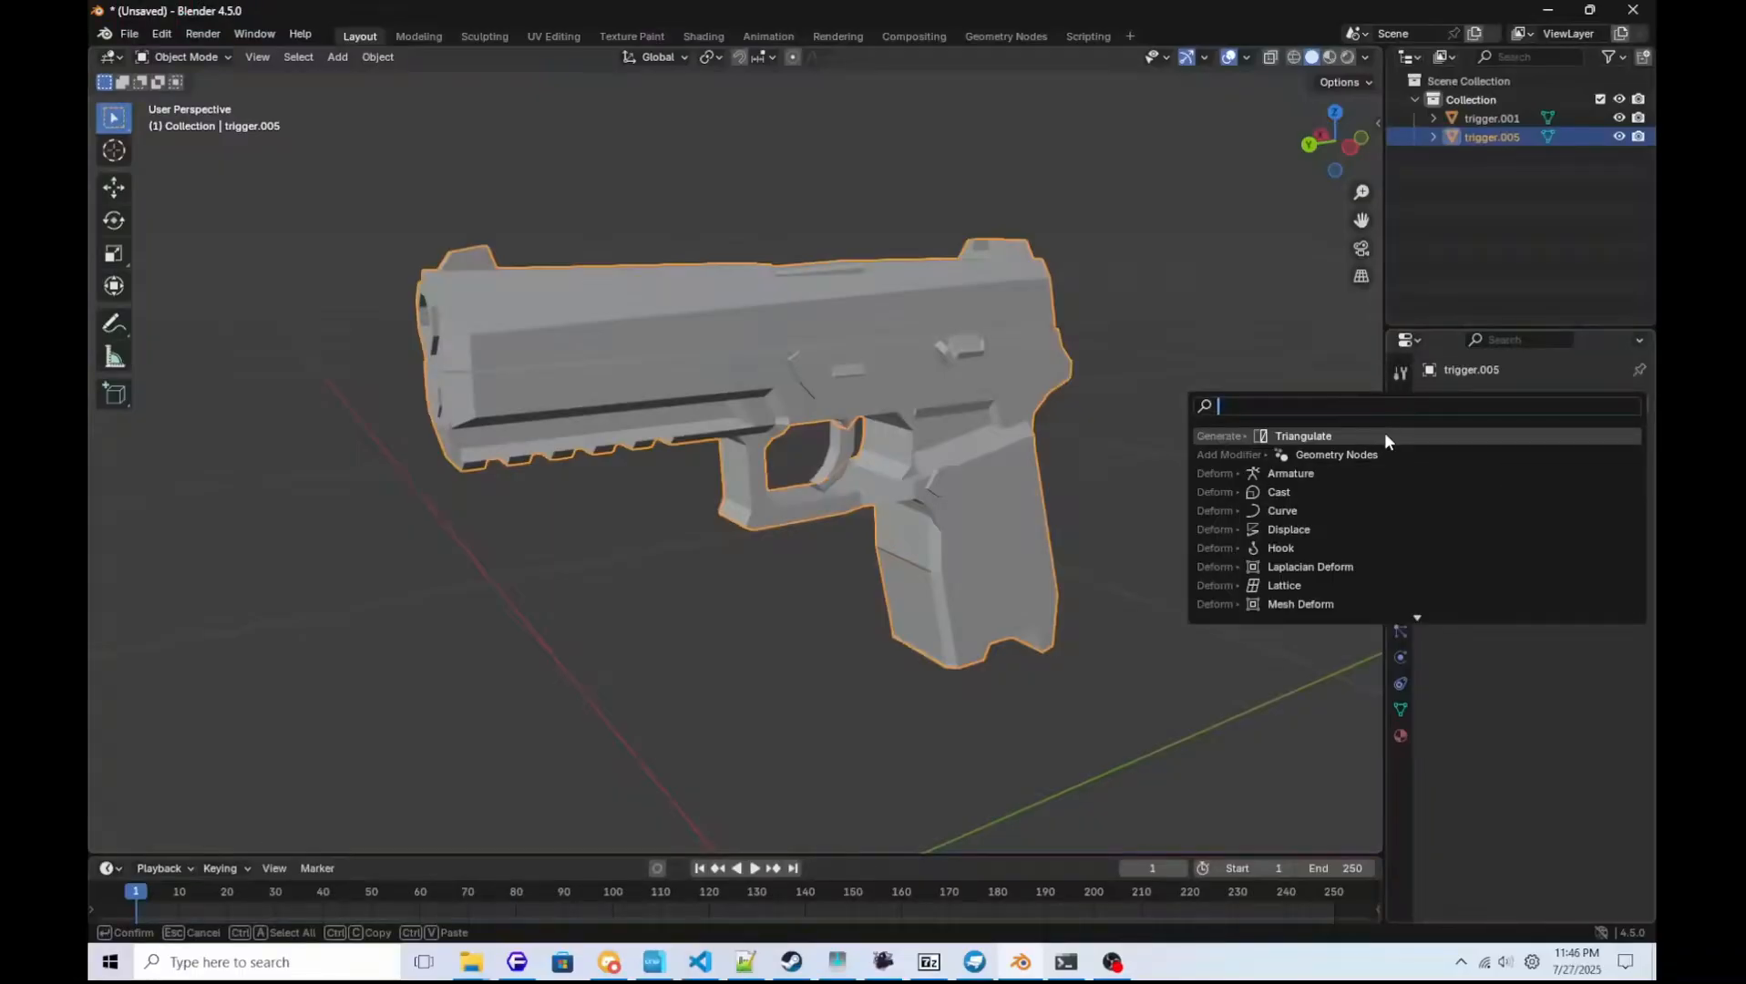
click(1384, 439)
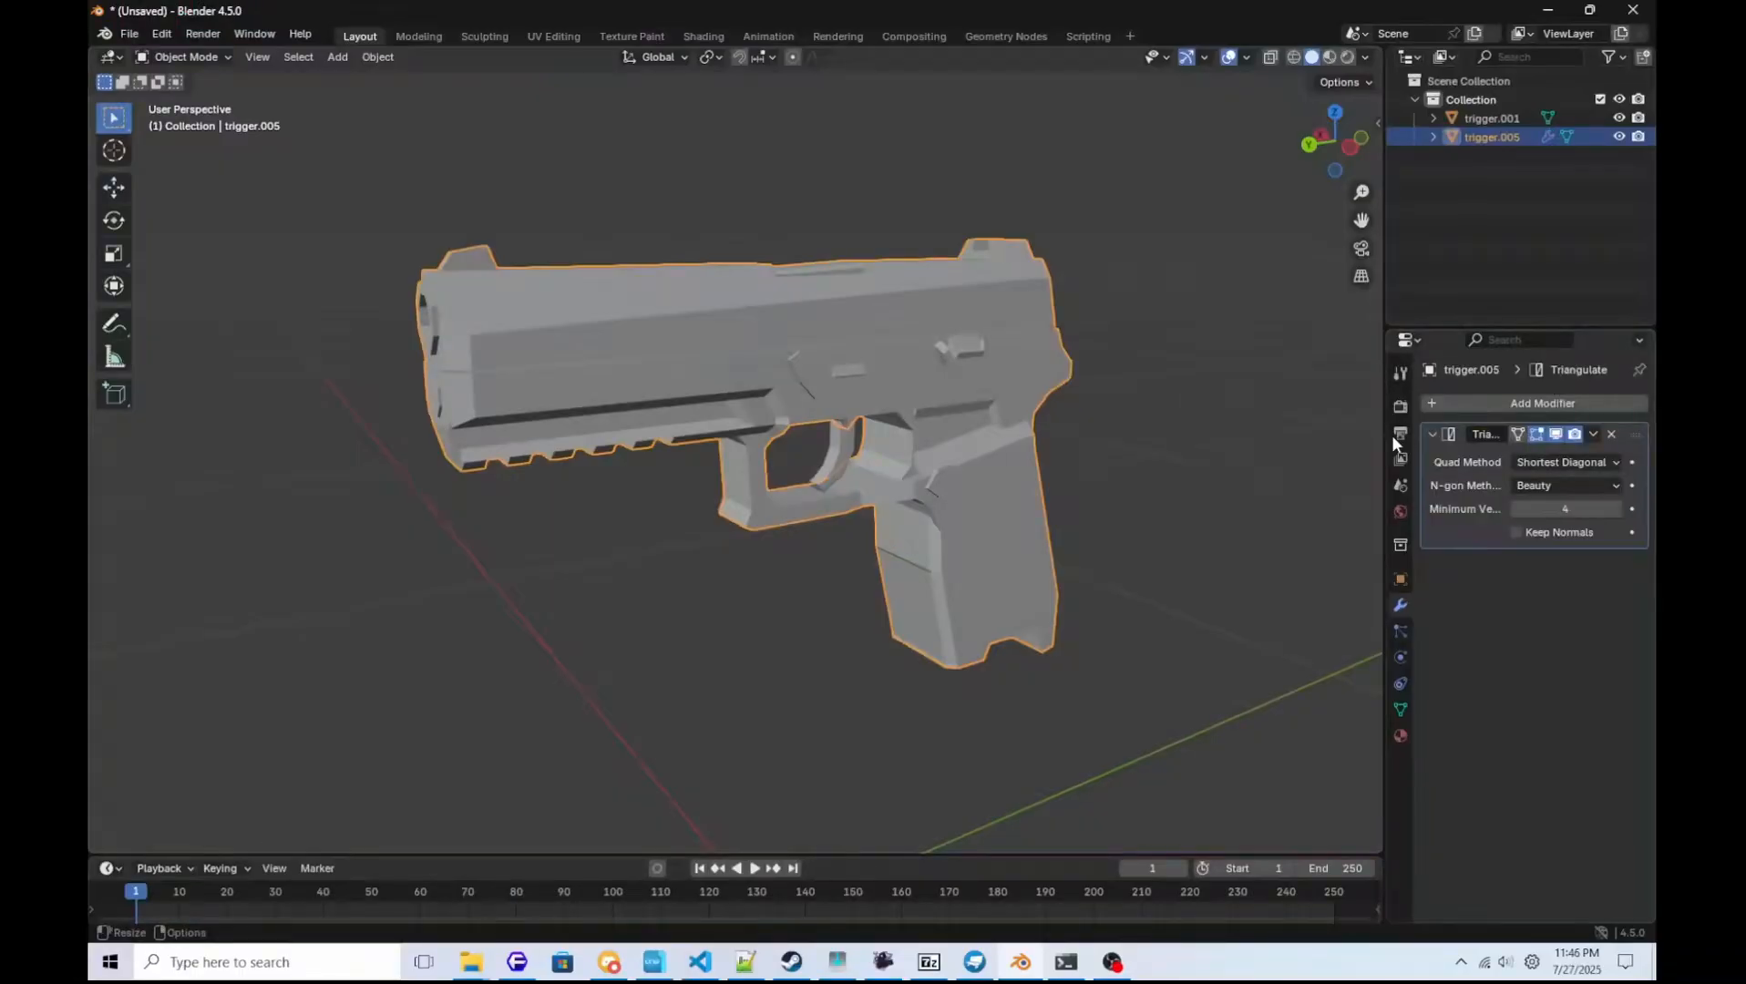
click(1585, 436)
click(1550, 453)
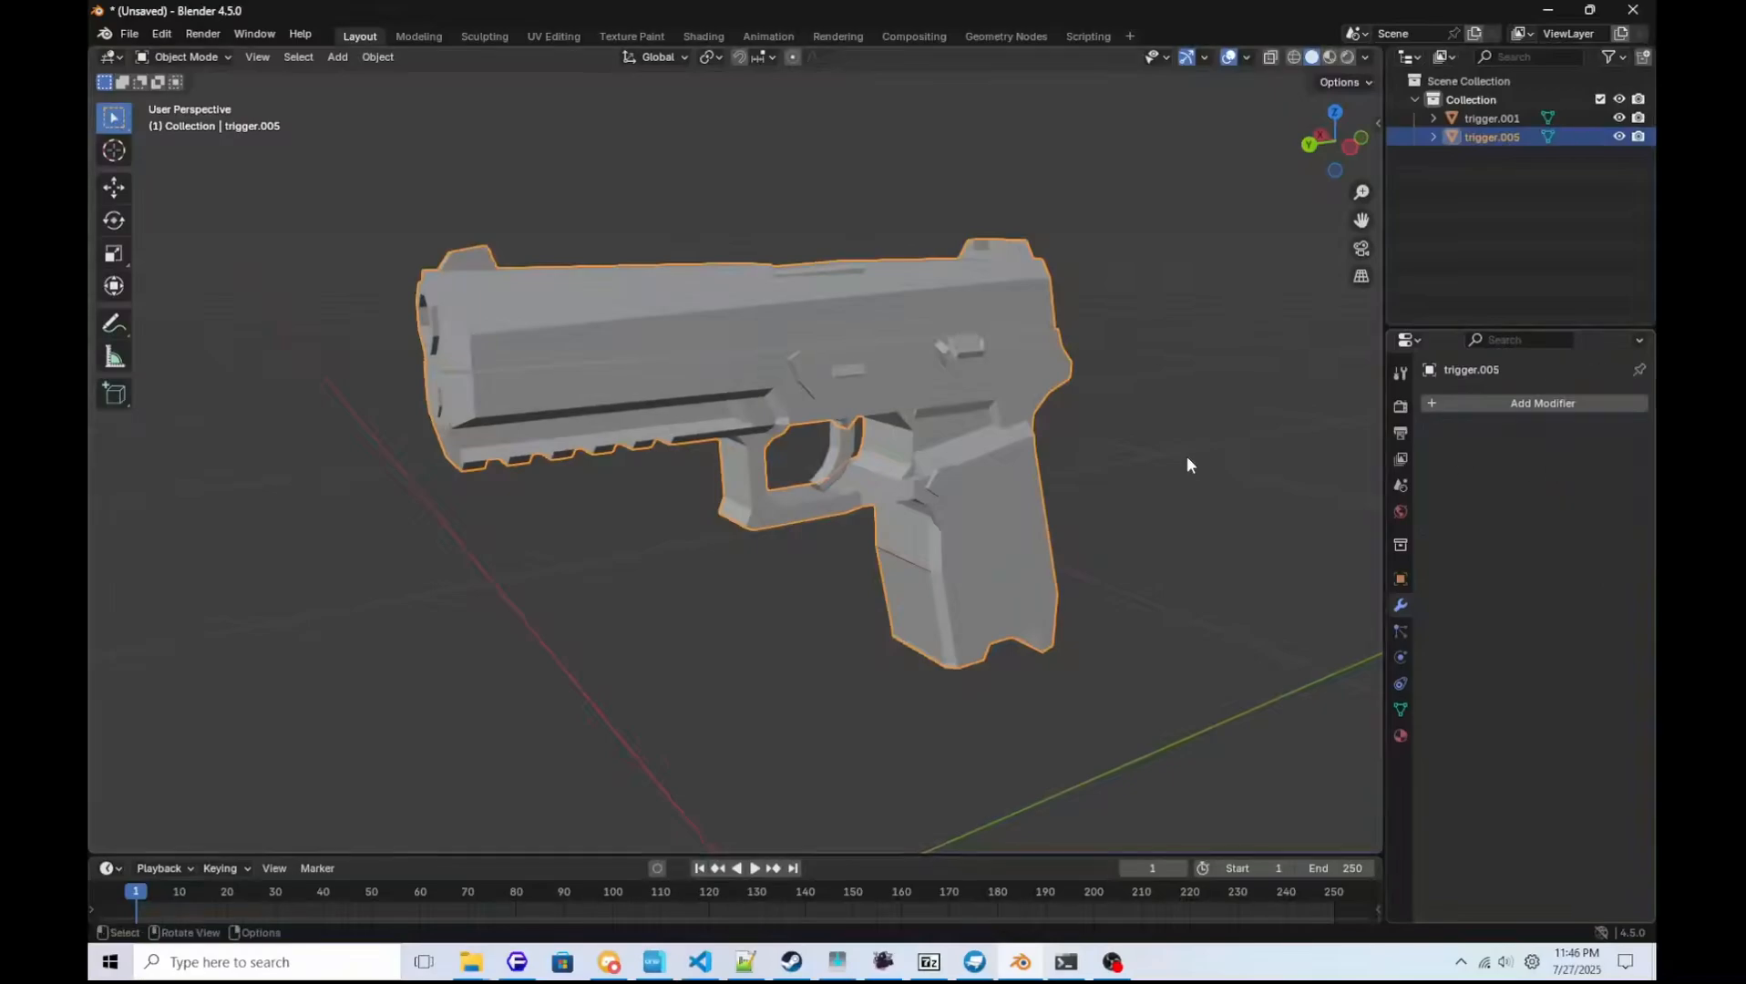
Select the trigger object trigger.001, add a Triangulate modifier to it and apply the modifier.
click(848, 448)
click(1490, 411)
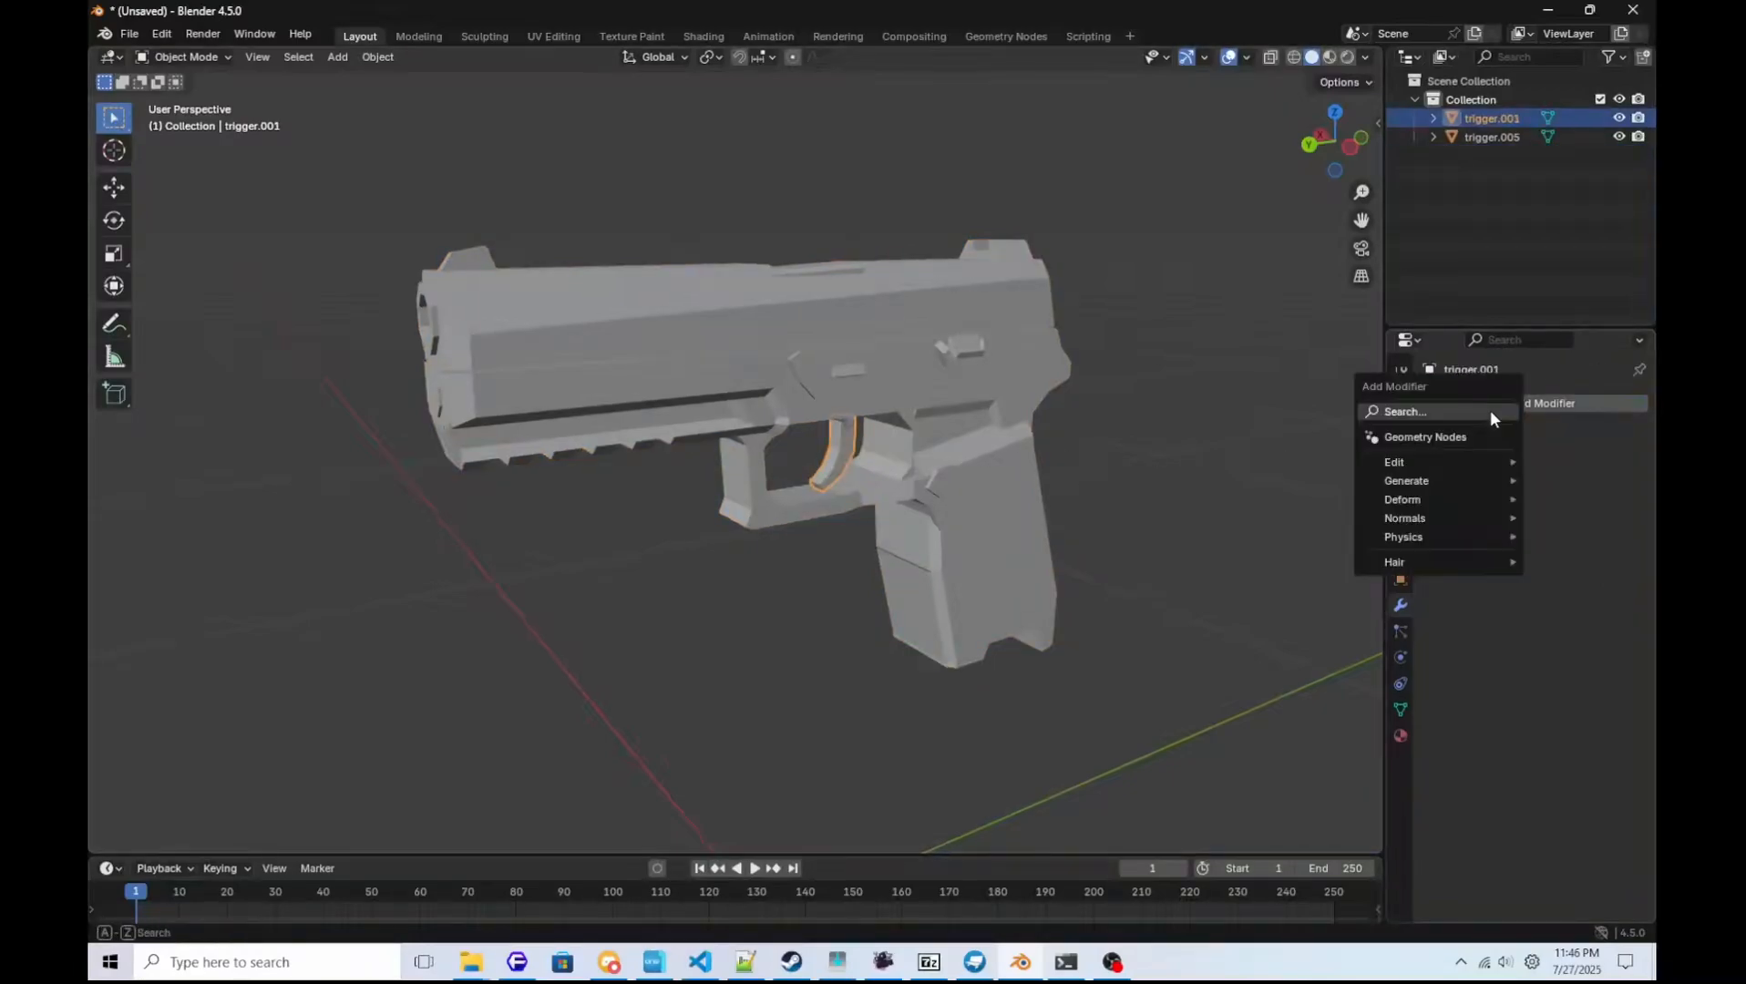
click(1469, 418)
click(1413, 451)
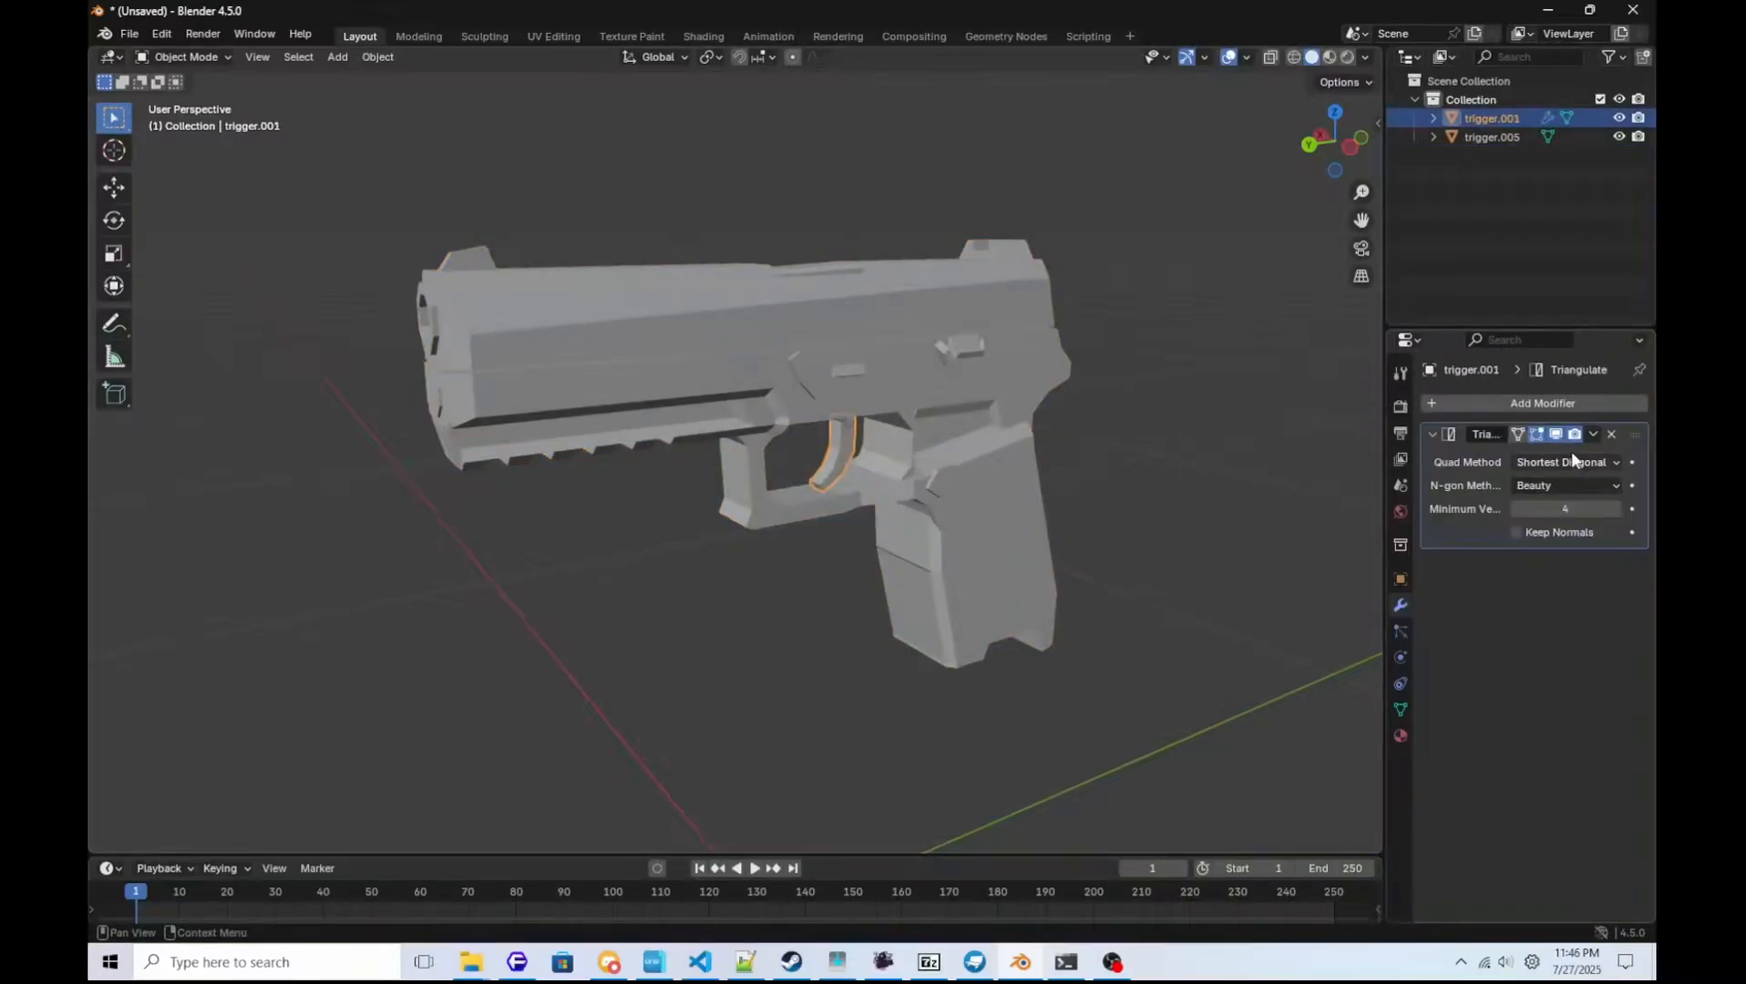
click(1587, 437)
click(1523, 453)
Switch to PowerShell, recall the last converter command and change its input file to p320trigger.ply.
key(alt+Tab)
key(Up)
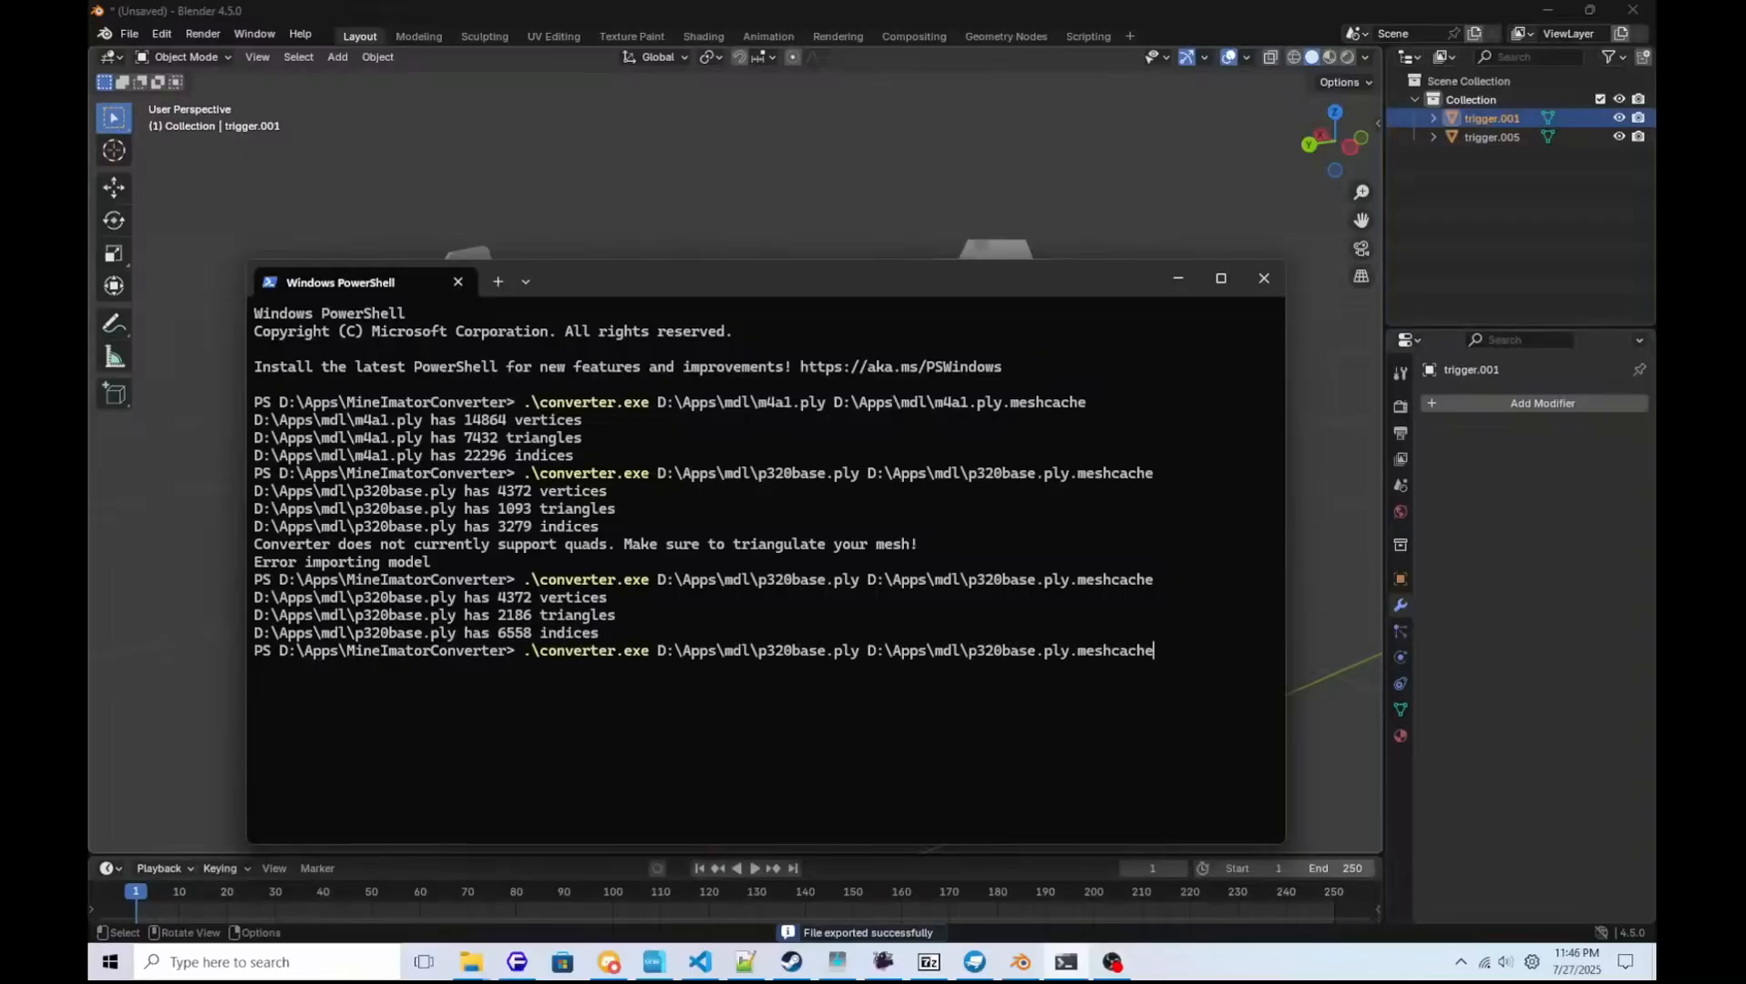
key(Left)
key(Left)
key(Left)
key(Left)
key(Left)
key(Left)
key(Left)
key(End)
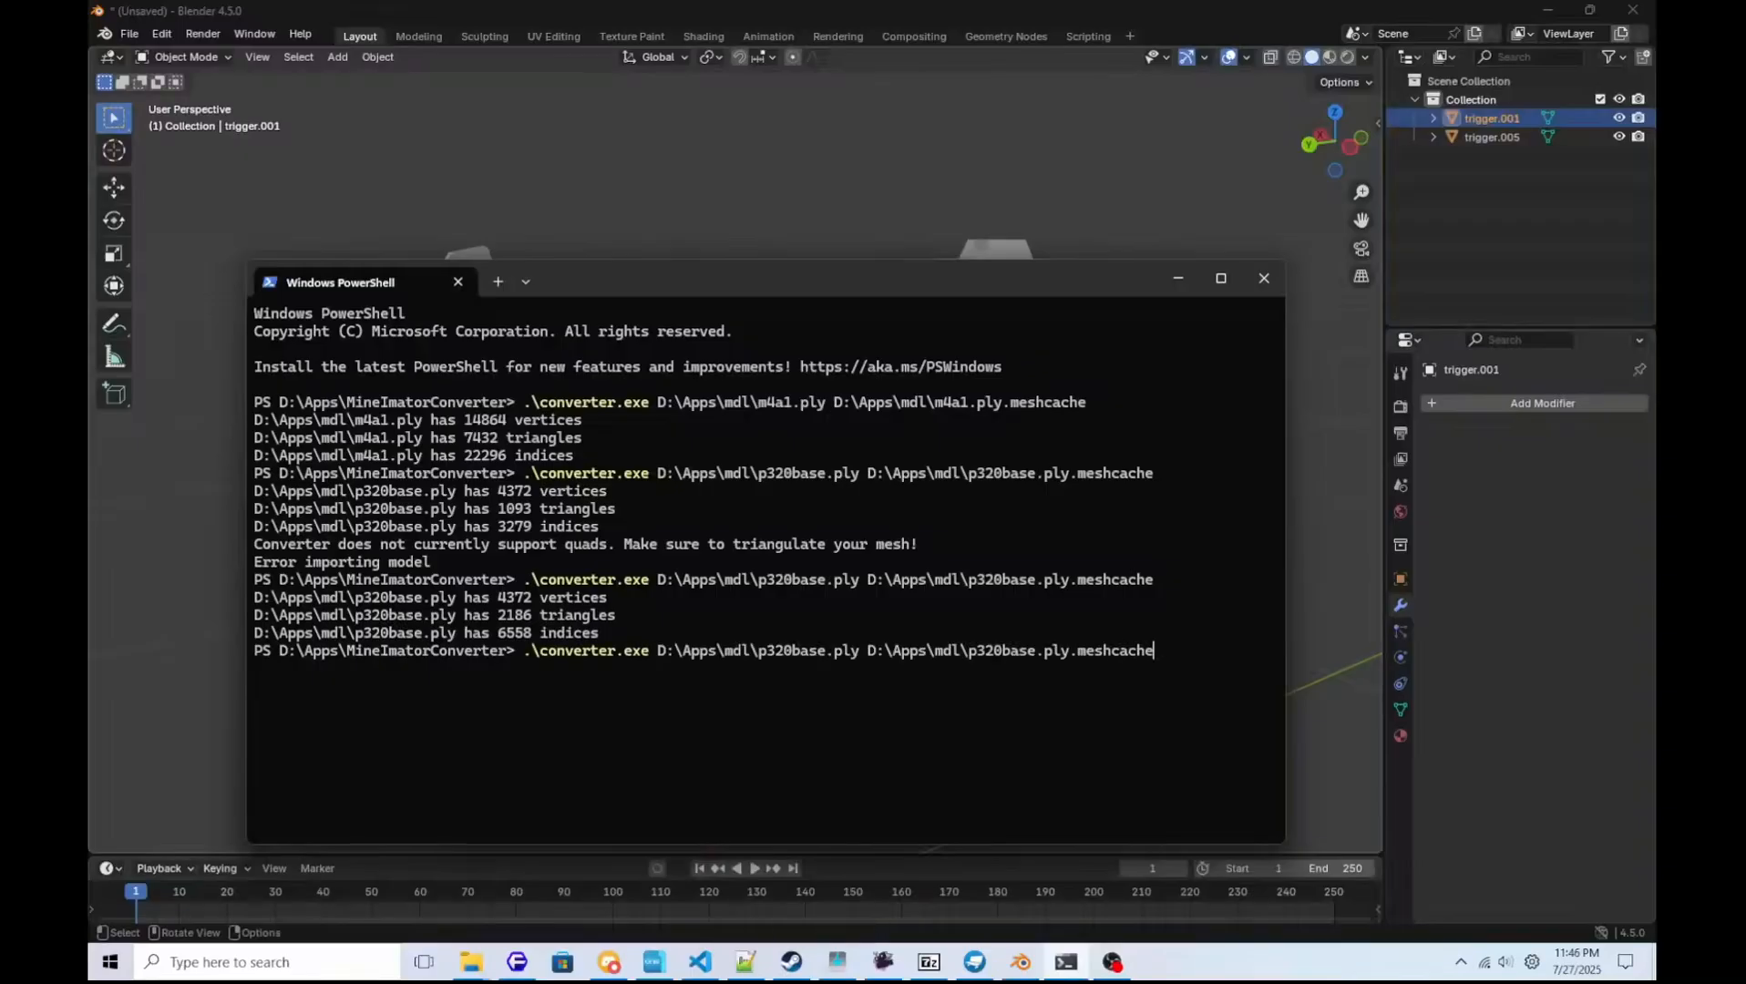
key(Left)
key(Left)
key(Left)
key(Left)
key(Left)
key(Left)
key(Left)
key(Left)
key(Left)
key(Left)
key(Left)
key(Left)
key(Left)
key(Left)
key(Left)
key(Left)
key(BackSpace)
key(BackSpace)
key(BackSpace)
key(BackSpace)
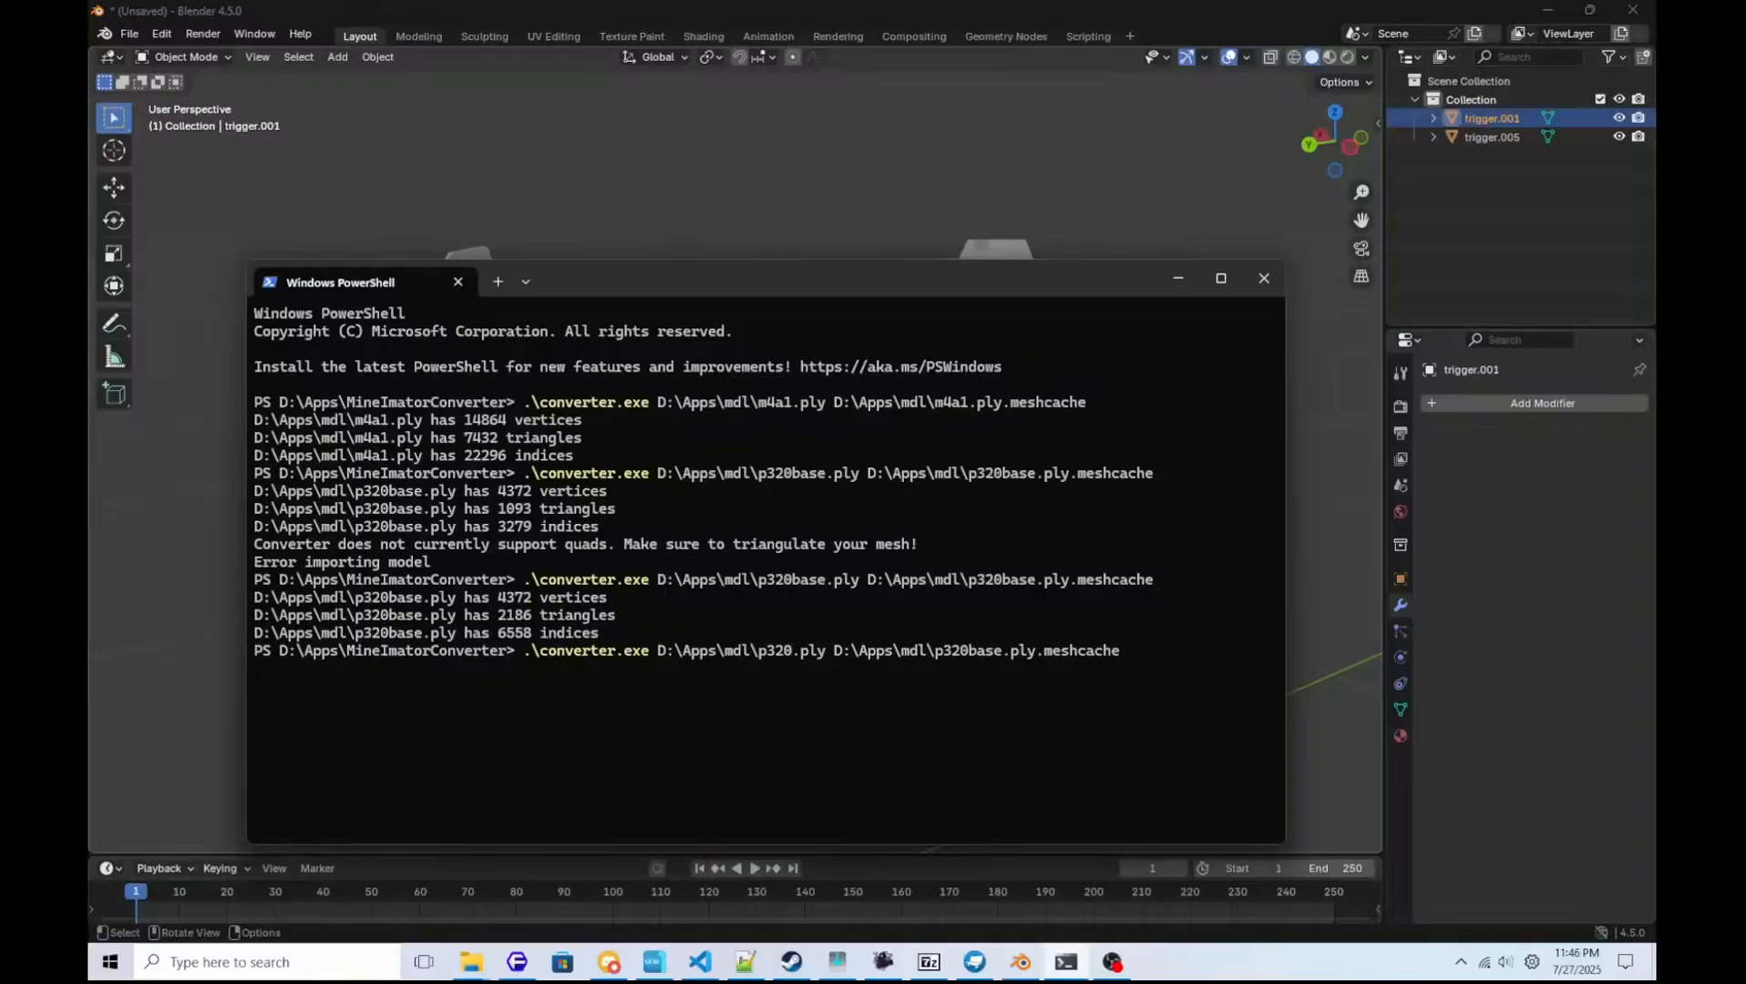
text(trigger)
Change the converter's output path to D:\Apps\mdl\p320trigger.ply.meshcache and run the conversion.
key(Right)
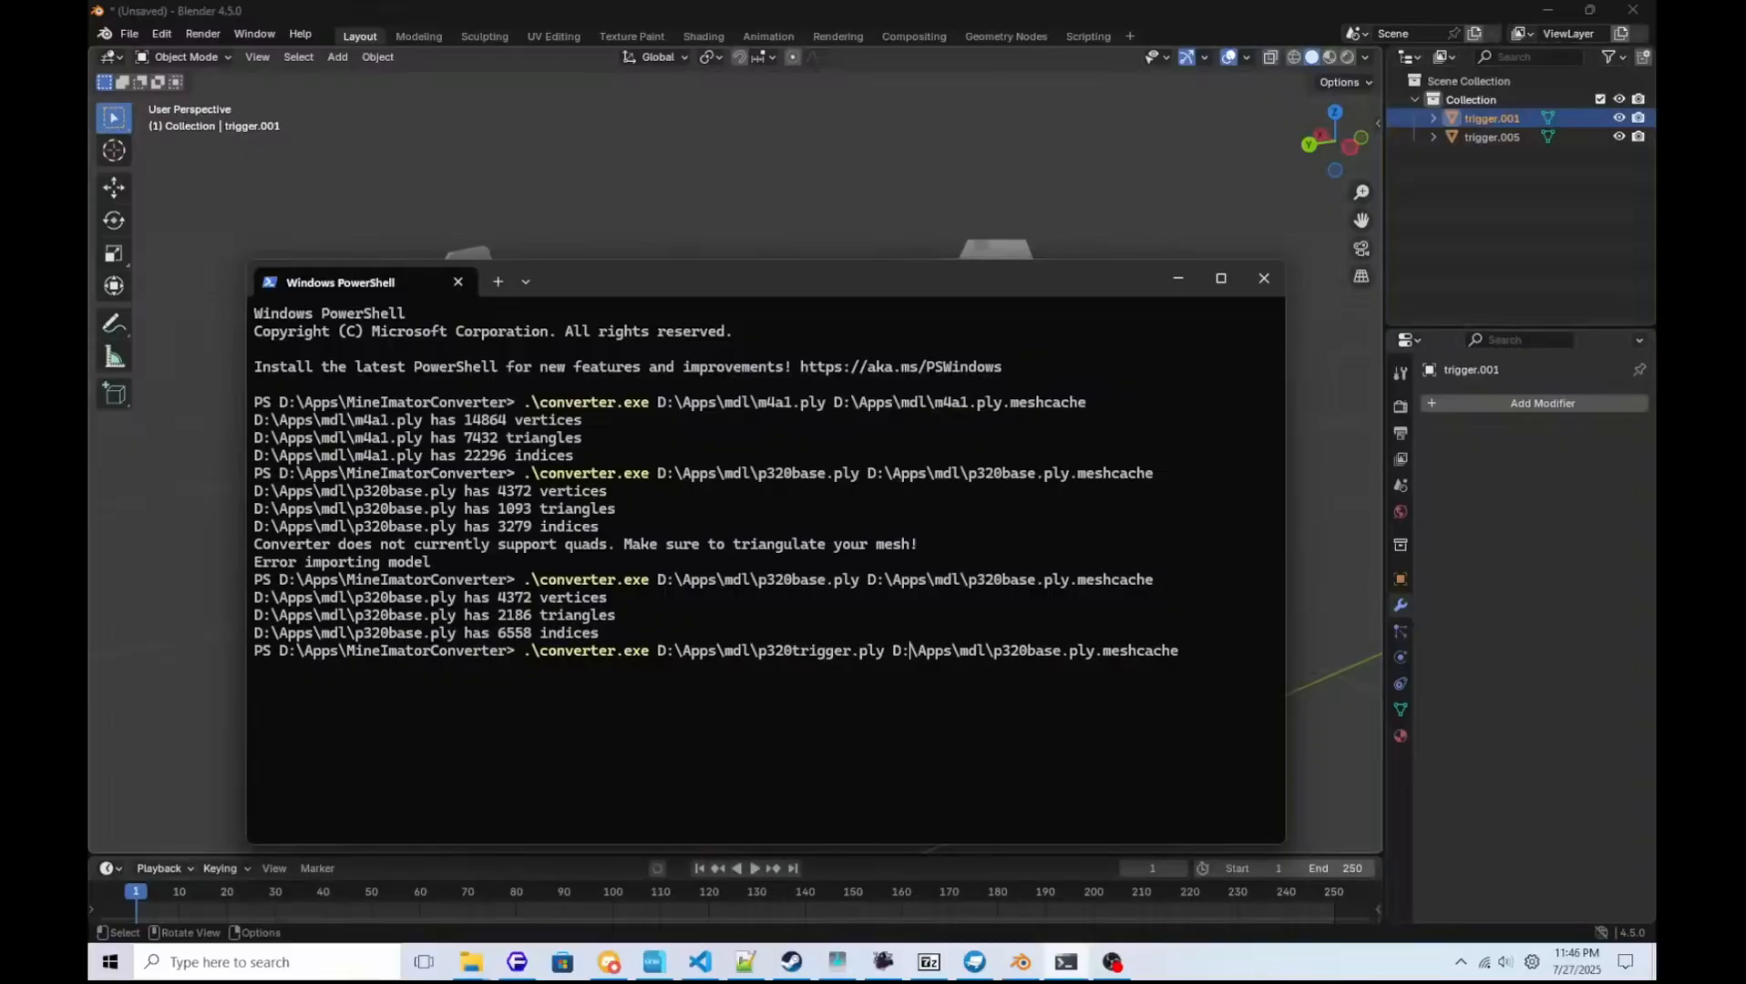
key(Right)
key(Right)
key(Right)
key(Right)
key(Right)
key(Right)
key(Right)
key(Right)
key(Right)
key(Right)
key(Right)
key(Right)
key(Right)
key(Right)
key(Right)
key(Right)
key(Right)
key(Right)
key(BackSpace)
key(BackSpace)
key(BackSpace)
key(BackSpace)
text(trigger)
key(Return)
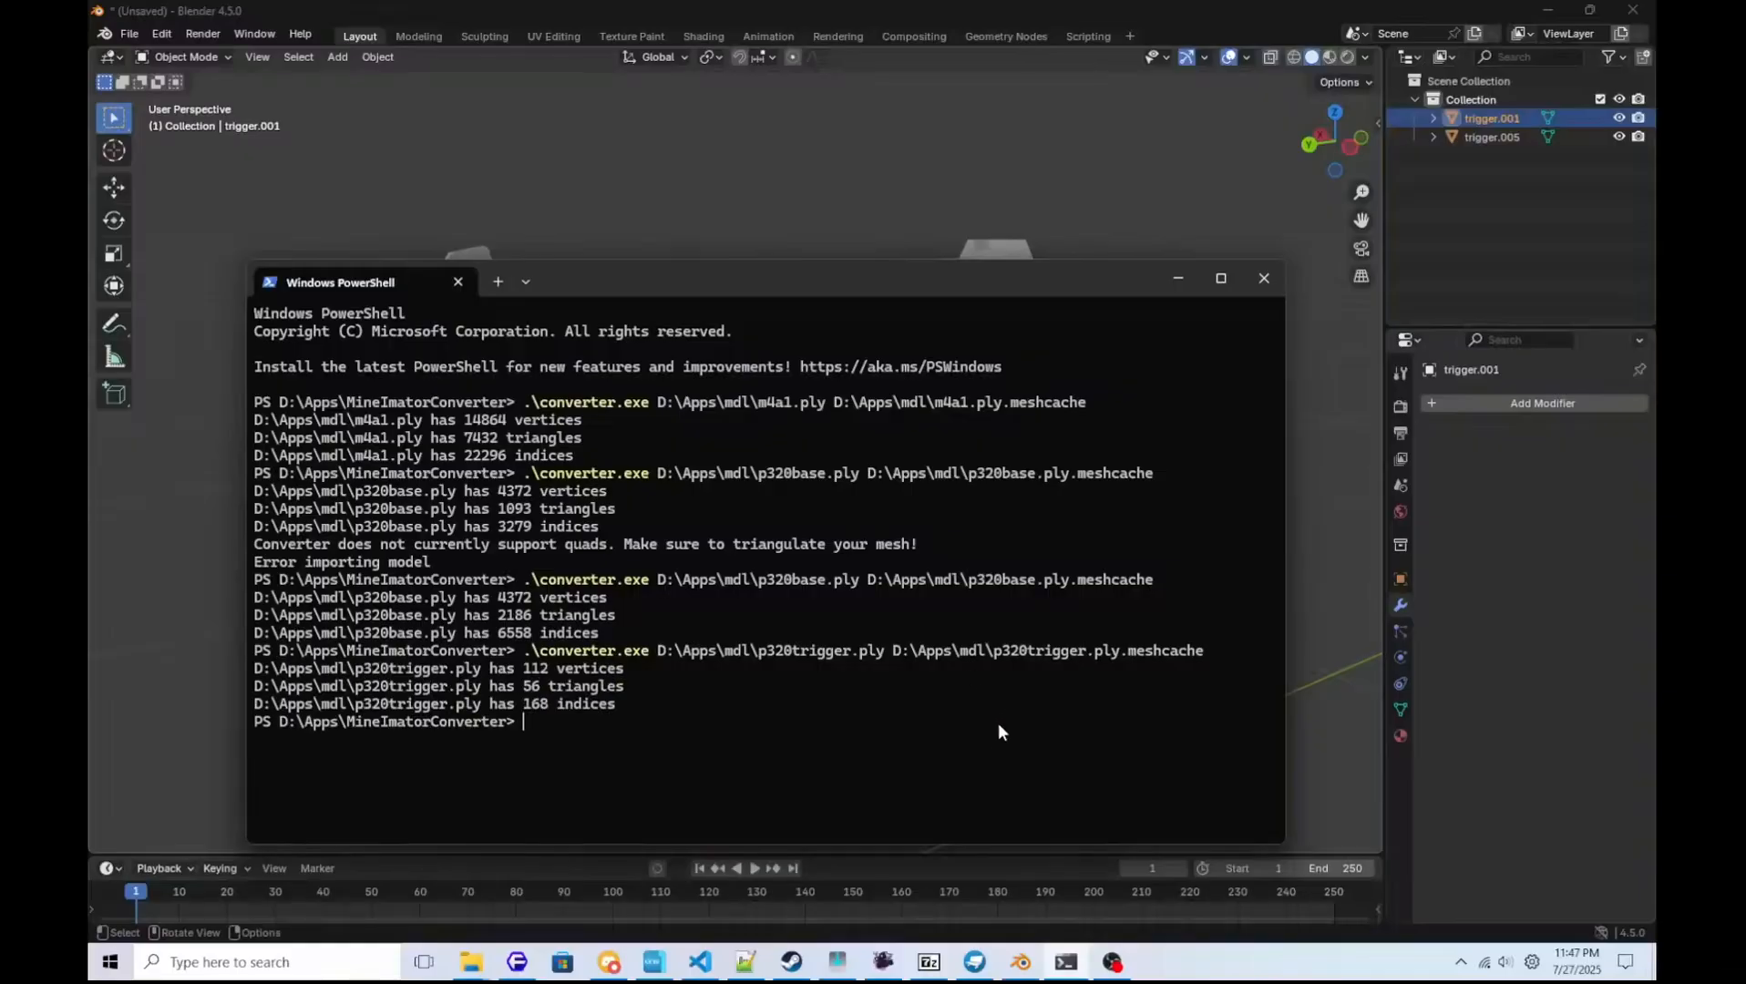
Switch to Mine-imator and hide the Birch tree1 object in the timeline.
click(883, 962)
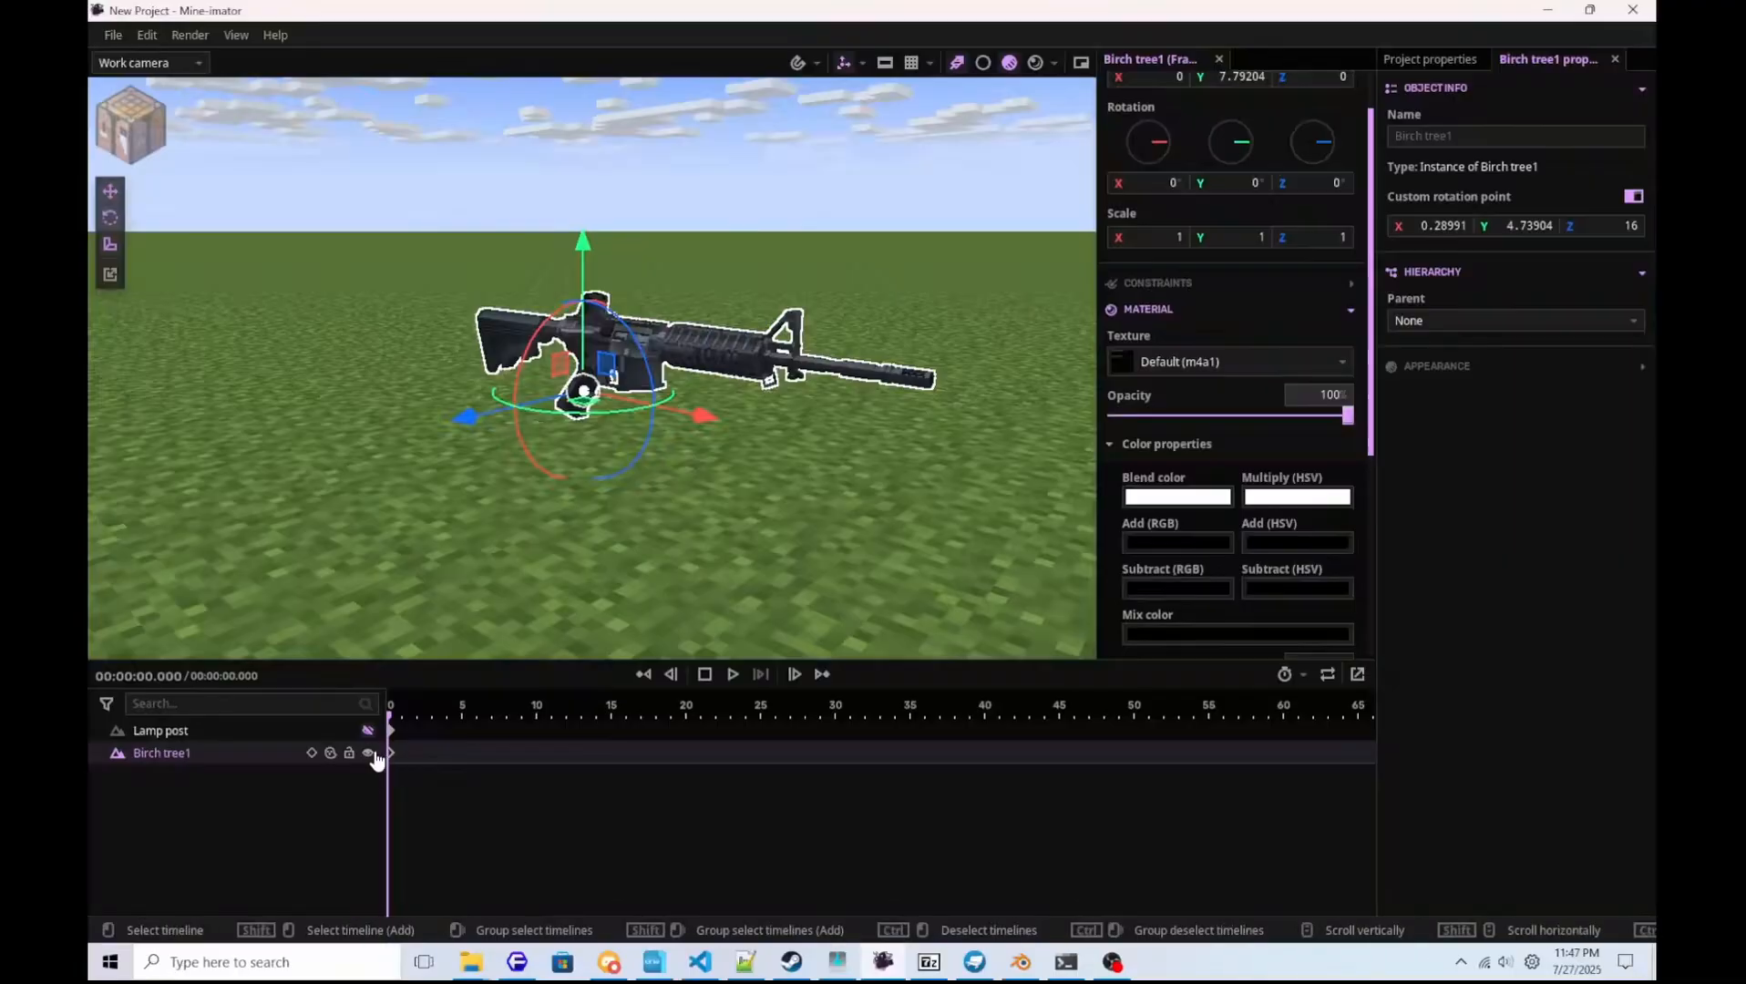
click(369, 753)
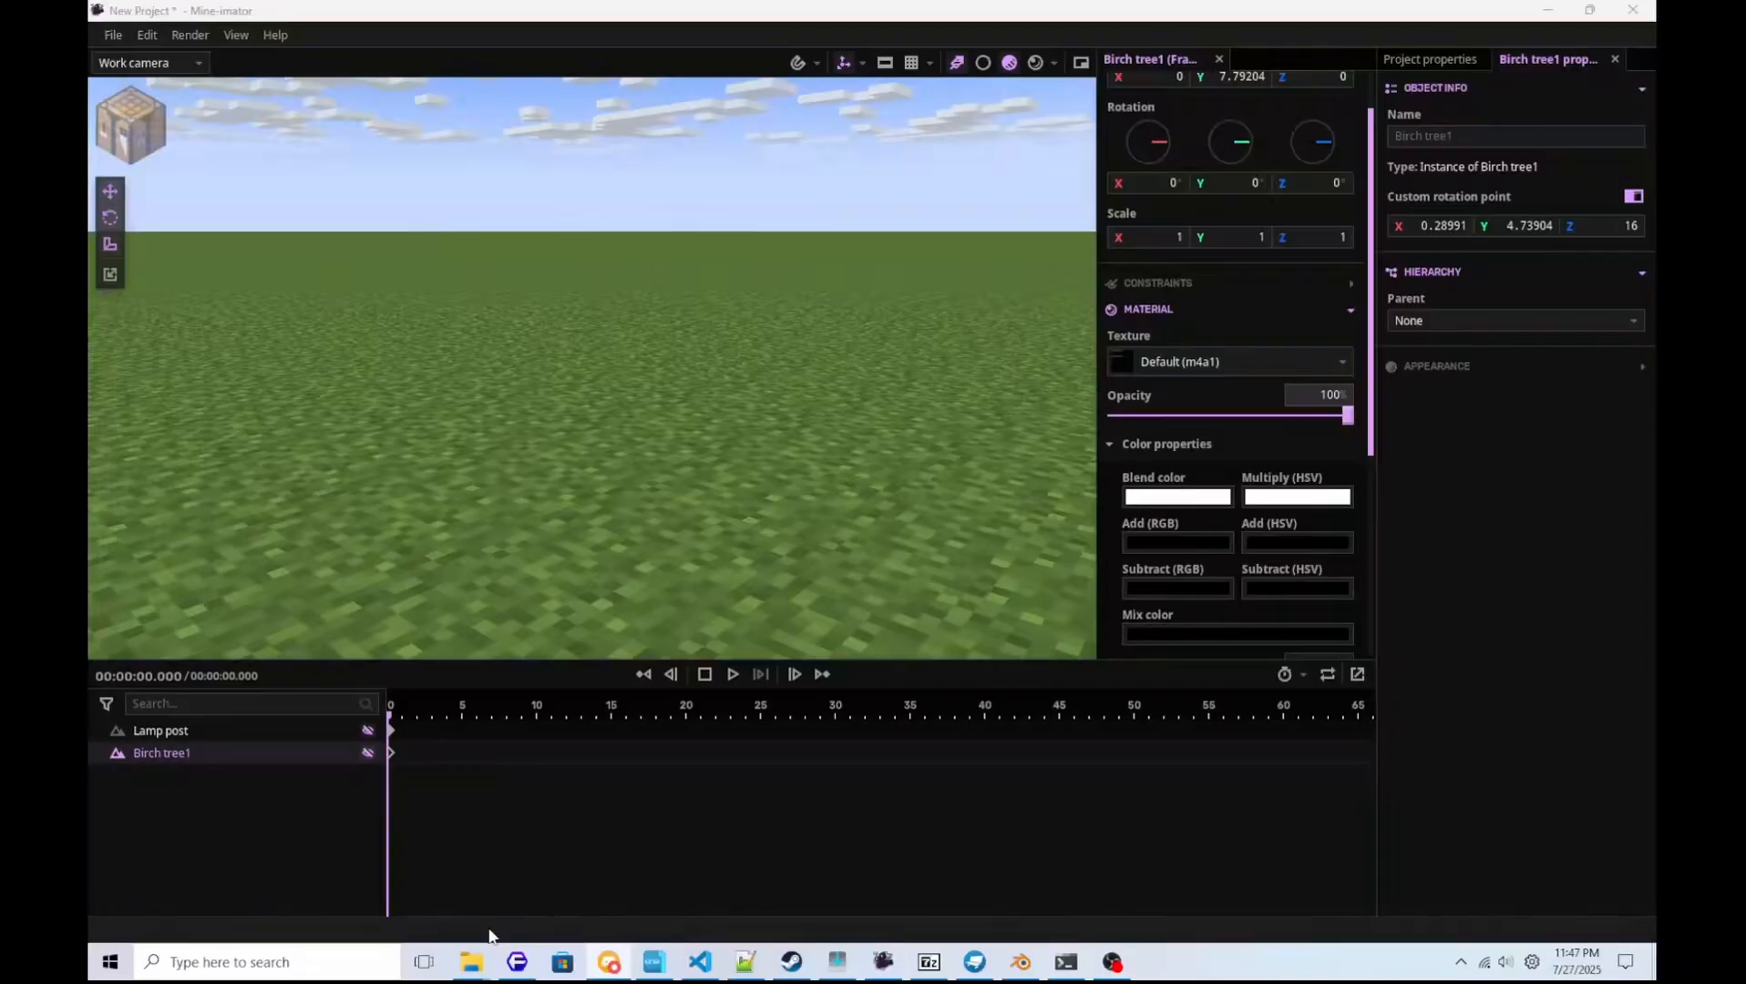
Copy Oak tree1.schematic from Mine-imator's Schematics\Nature\Trees folder into D:\Apps\mdl.
click(471, 961)
click(1110, 398)
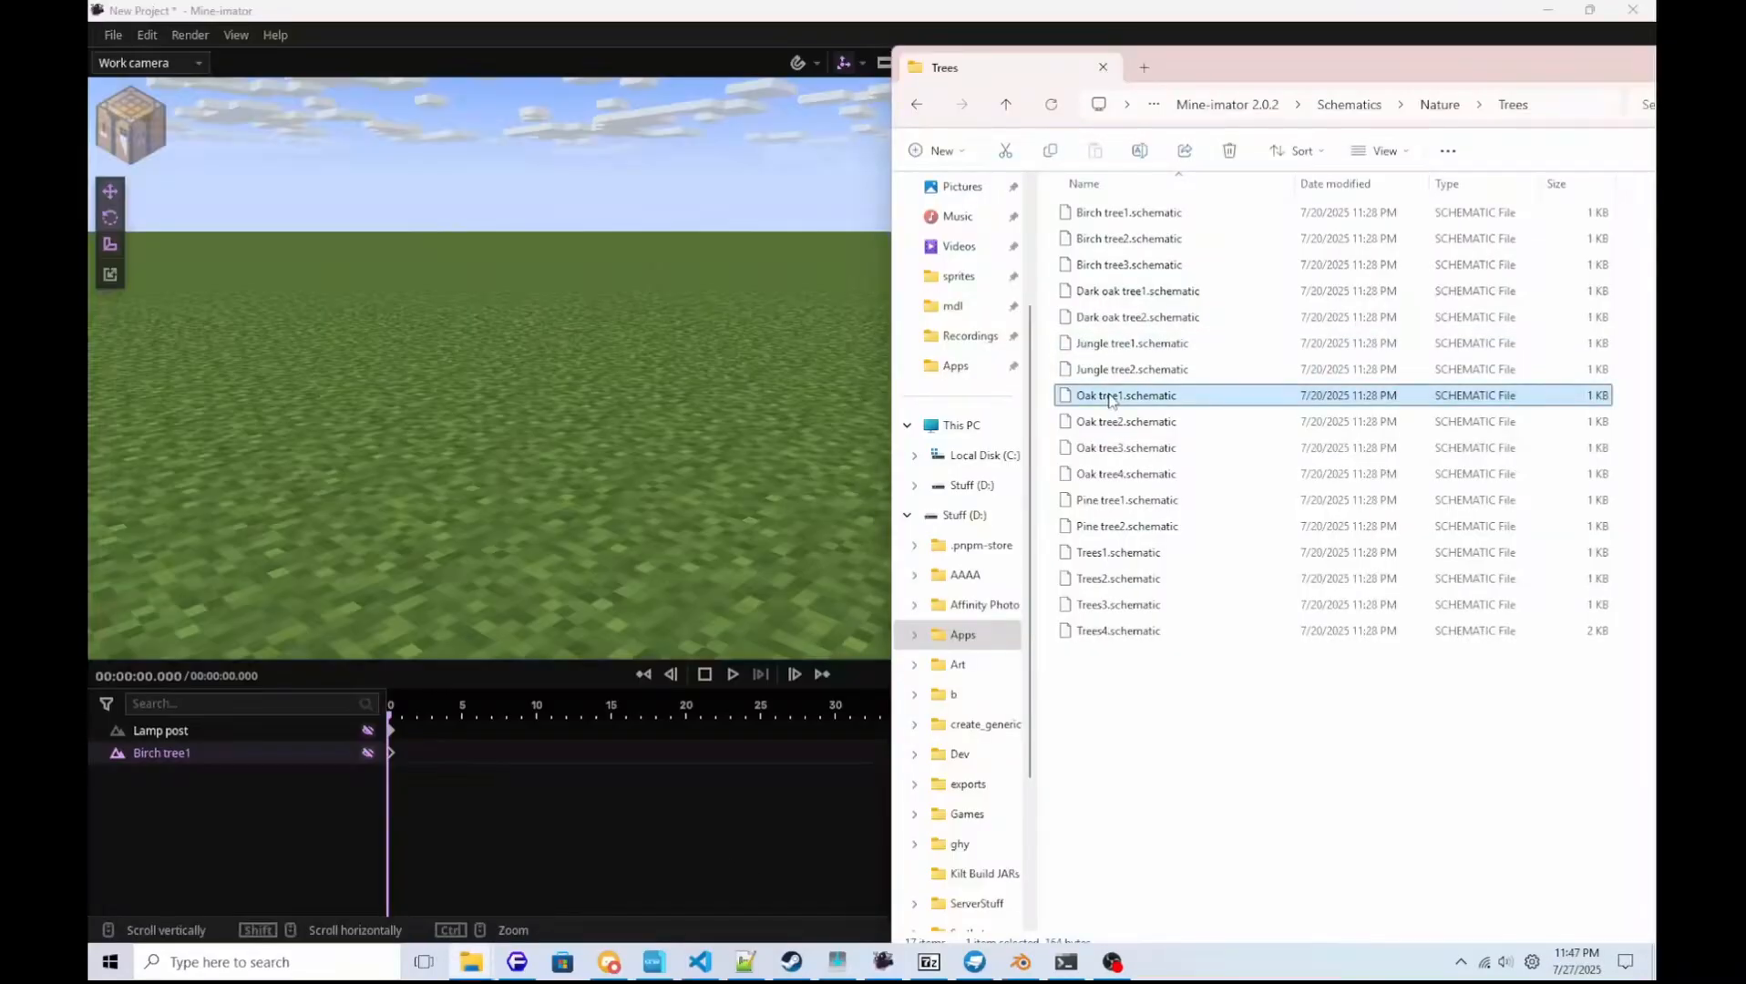
click(918, 106)
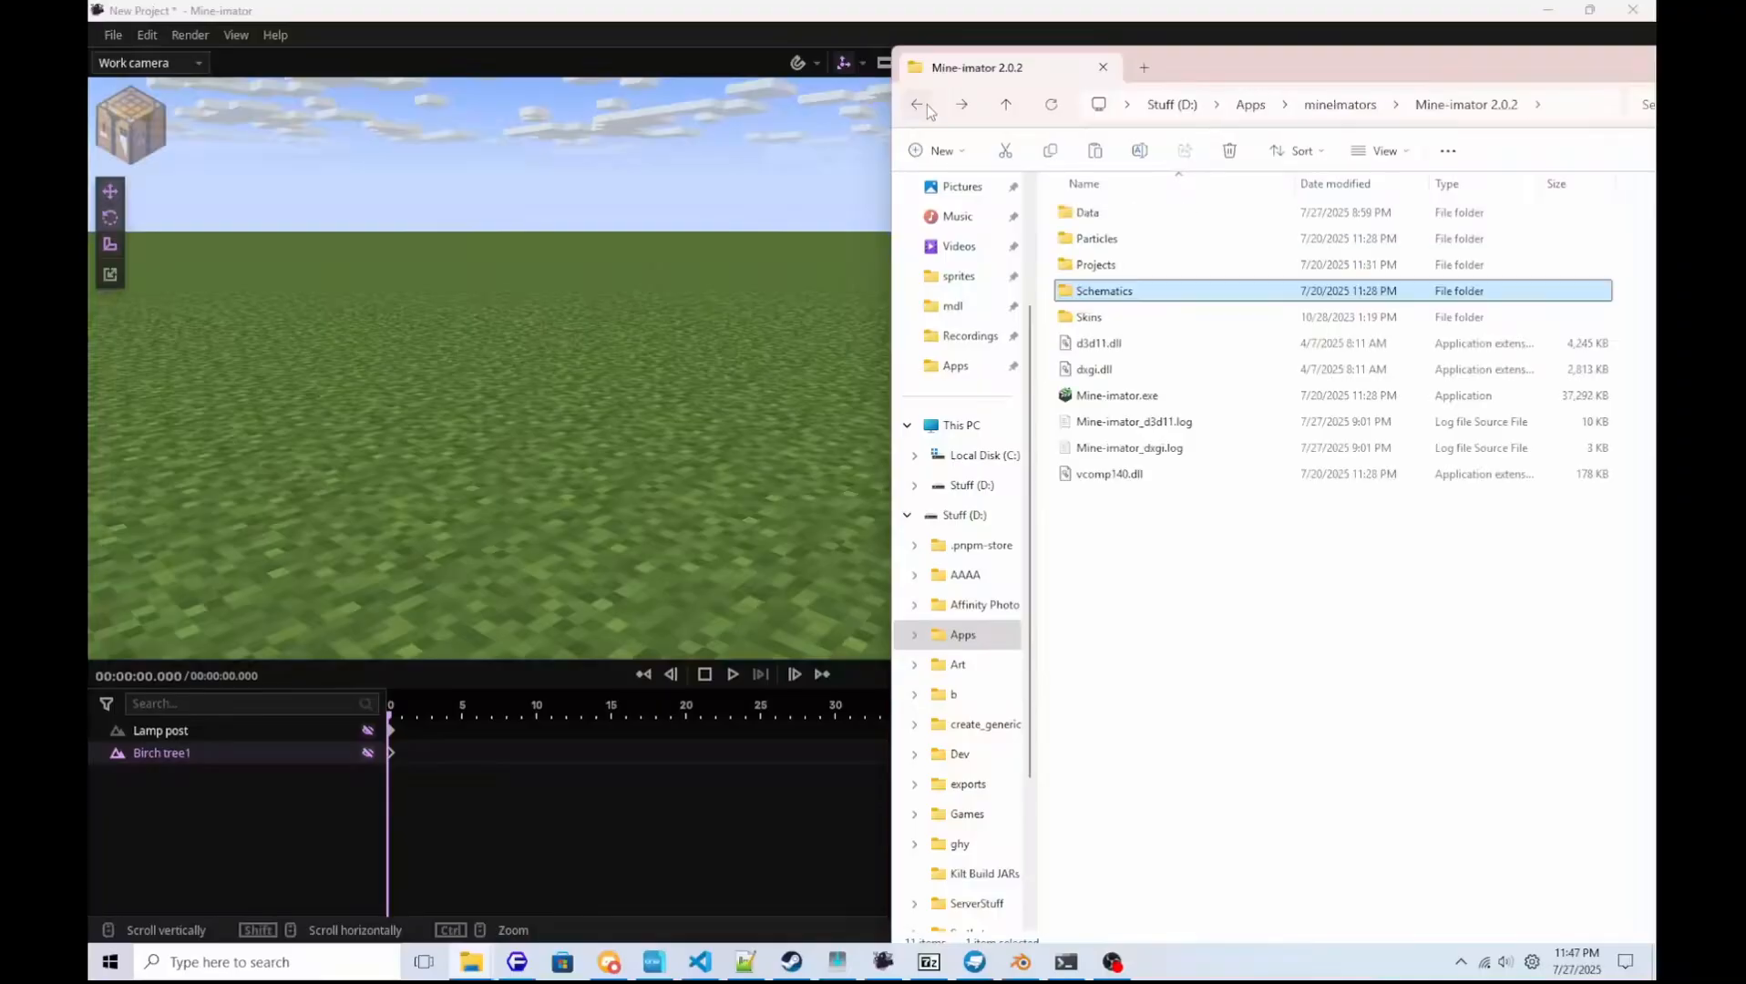
click(927, 108)
click(926, 108)
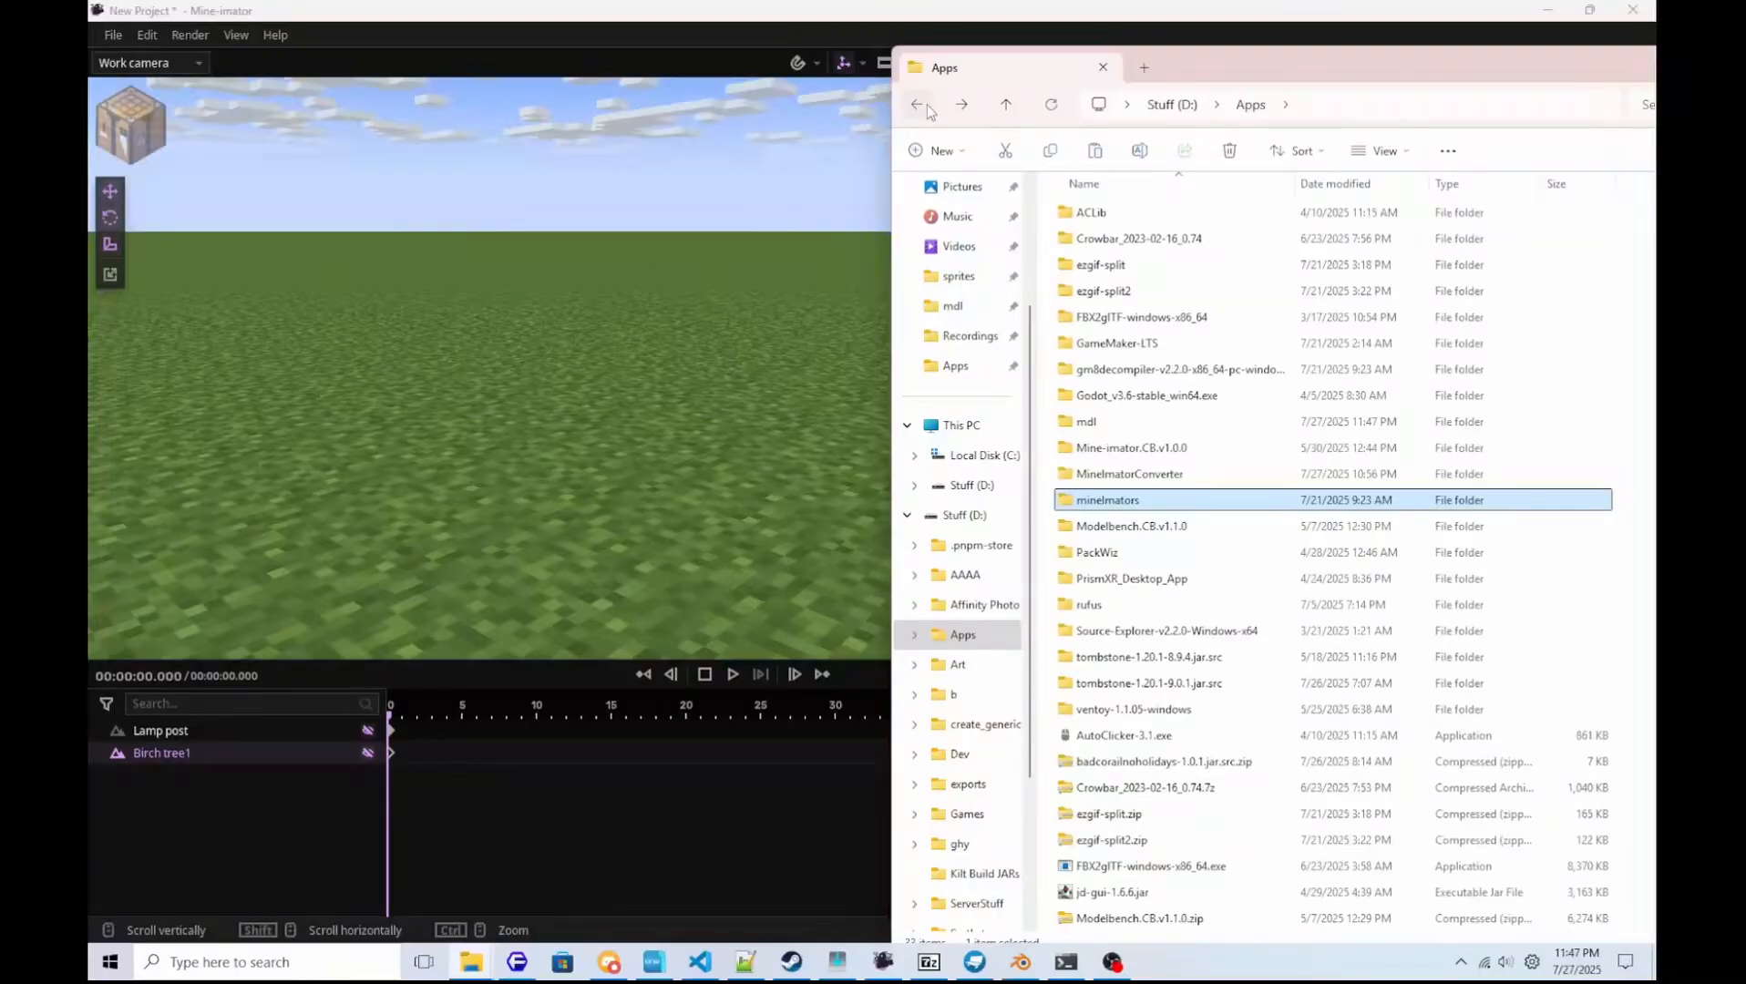
click(926, 108)
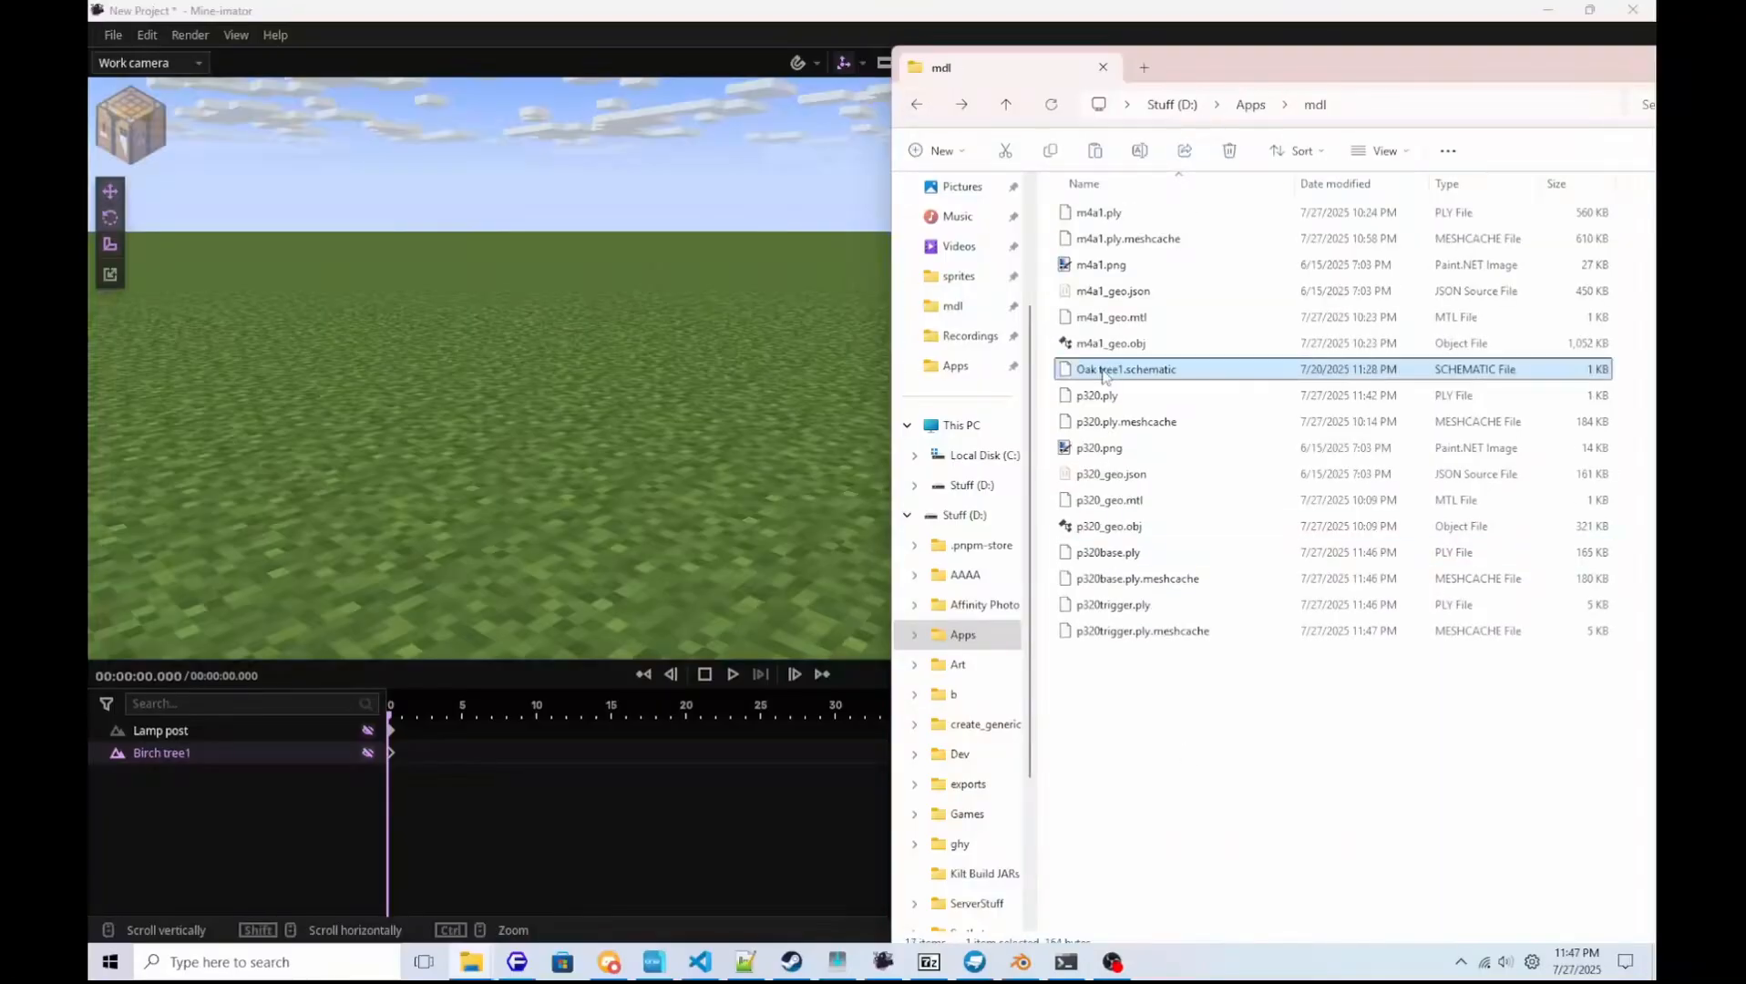
Duplicate Oak tree1.schematic within the mdl folder.
right_click(1103, 374)
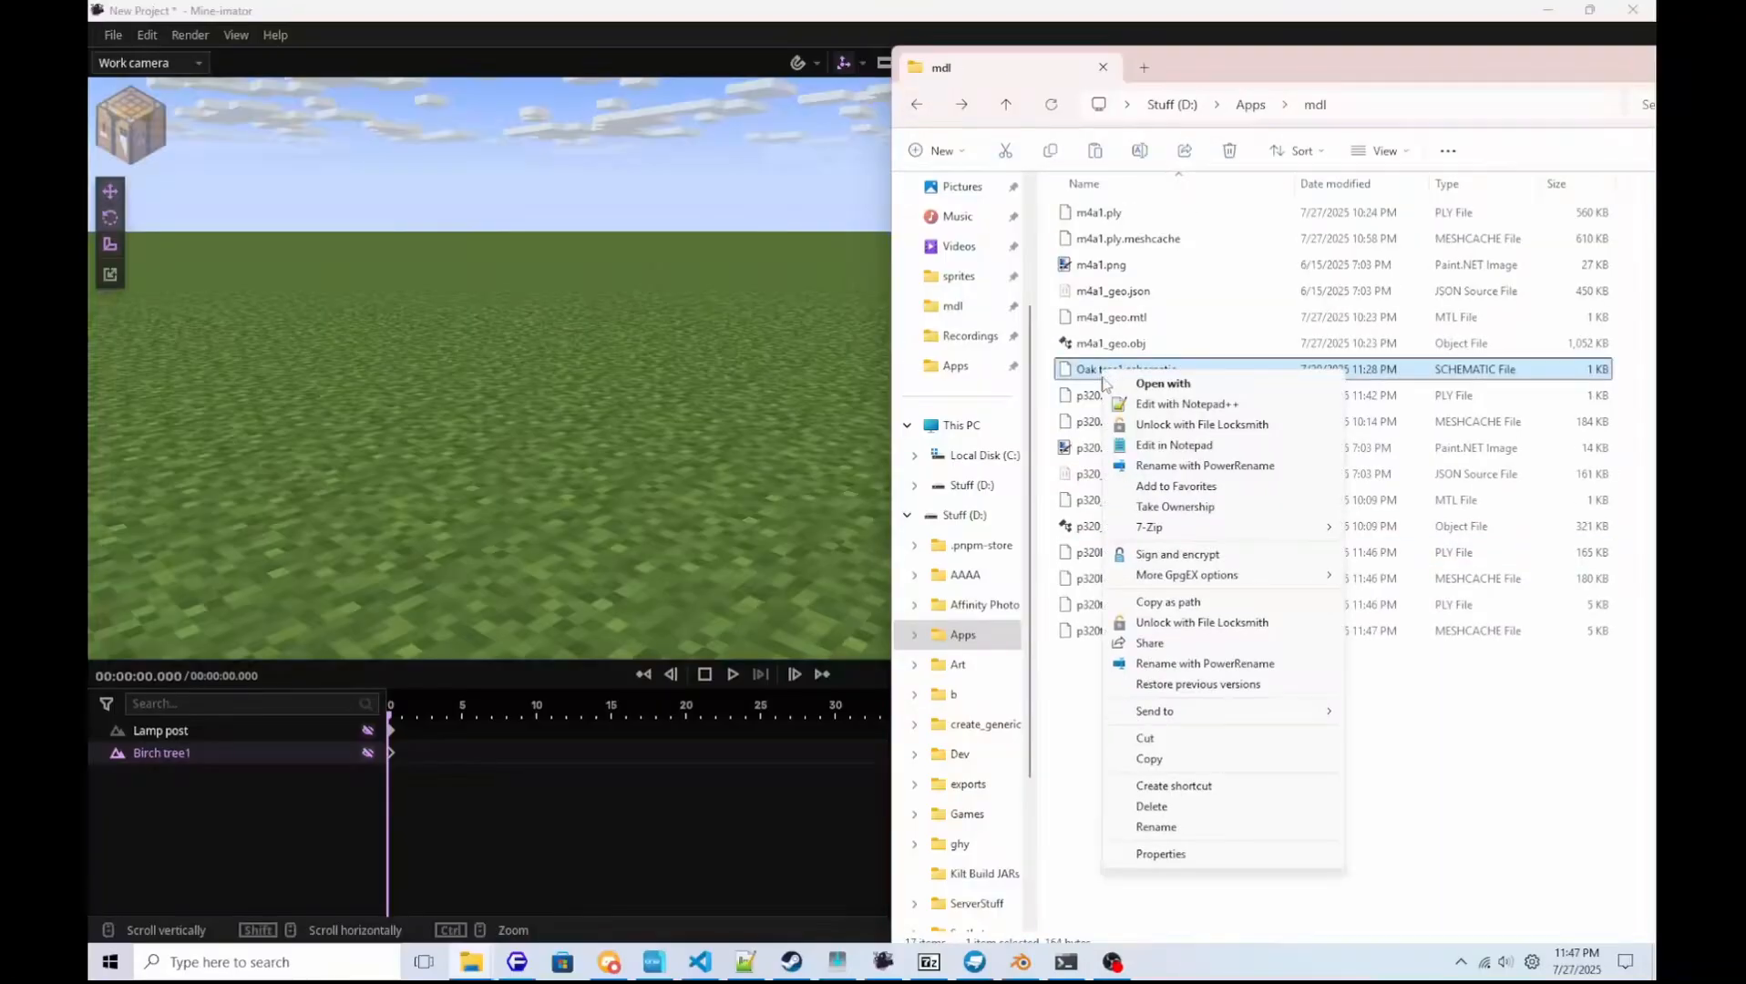
click(1169, 760)
right_click(1166, 729)
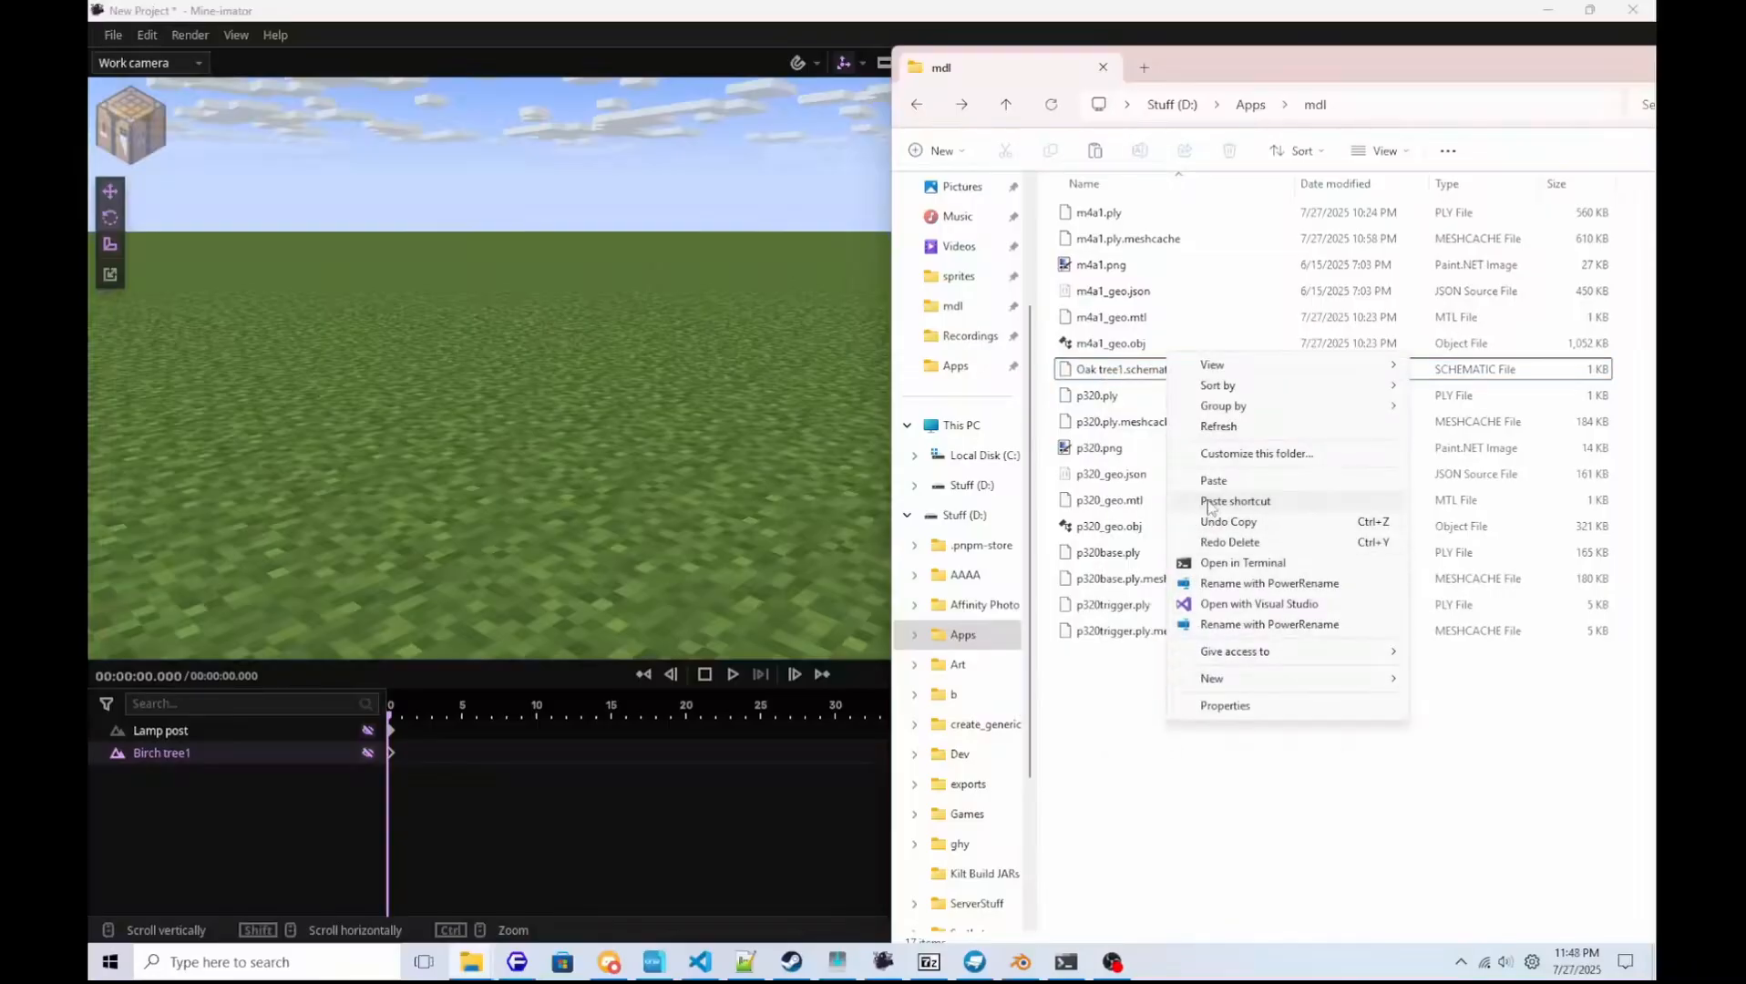
click(1213, 480)
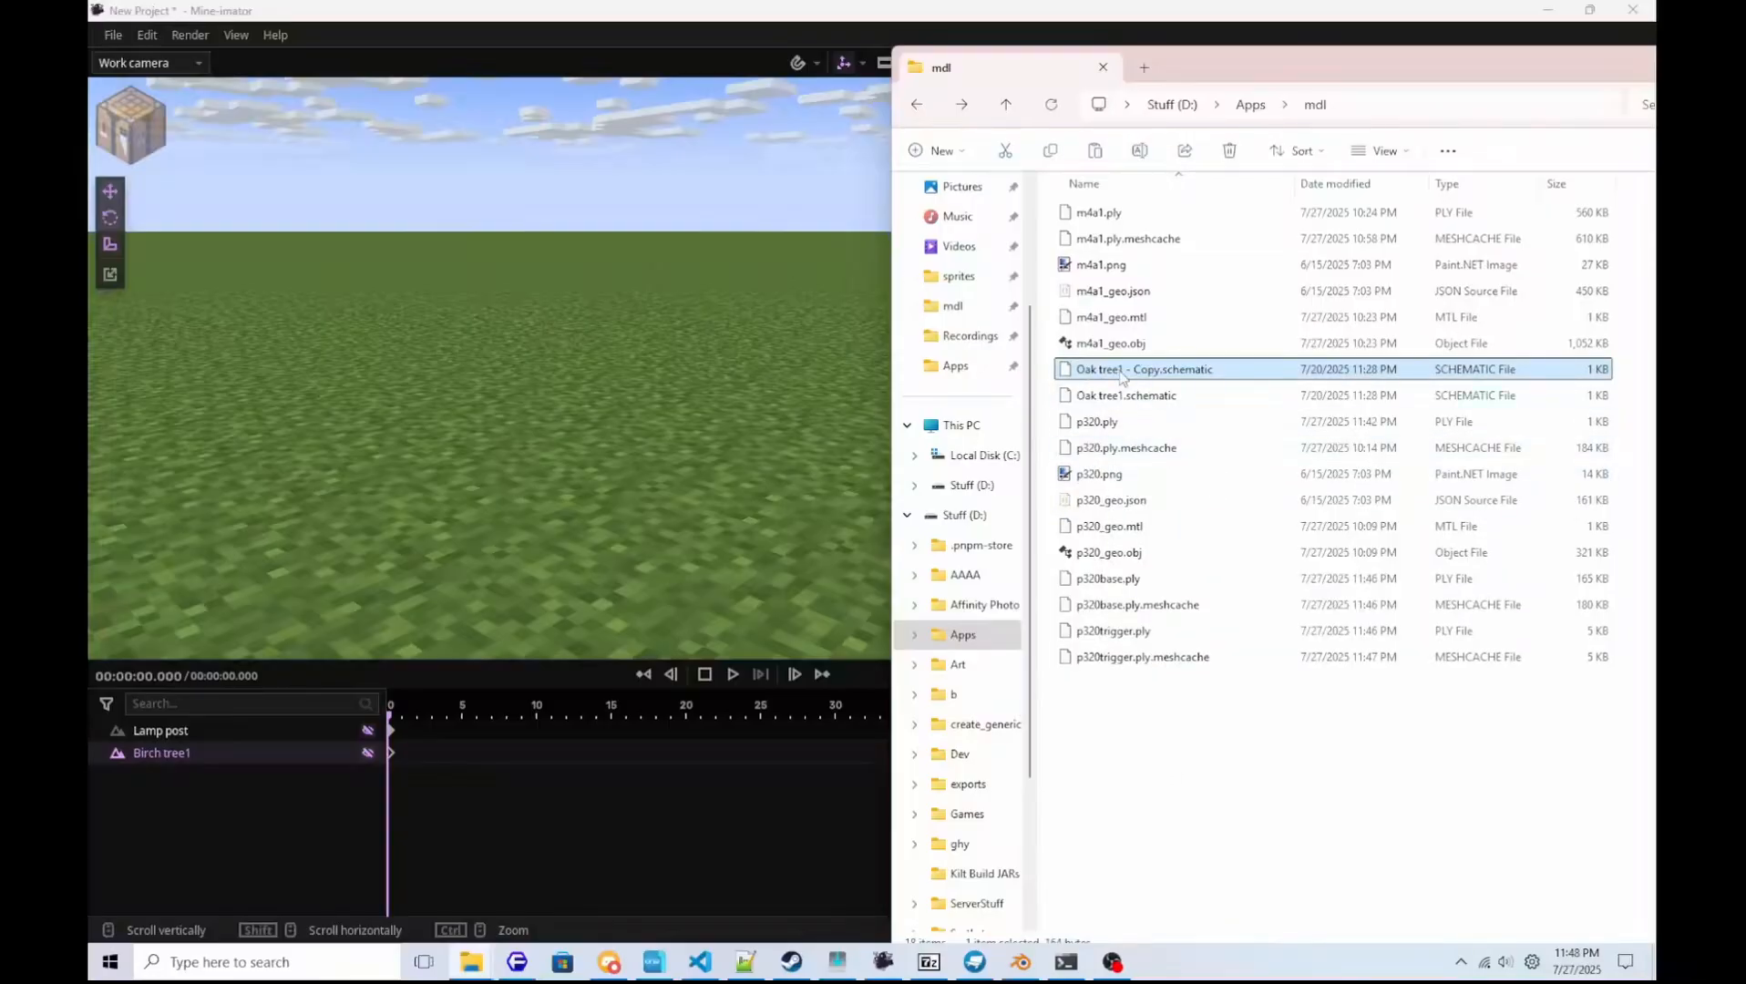
Rename the original Oak tree1.schematic in the mdl folder as p320base.schematic.
click(1121, 399)
key(F2)
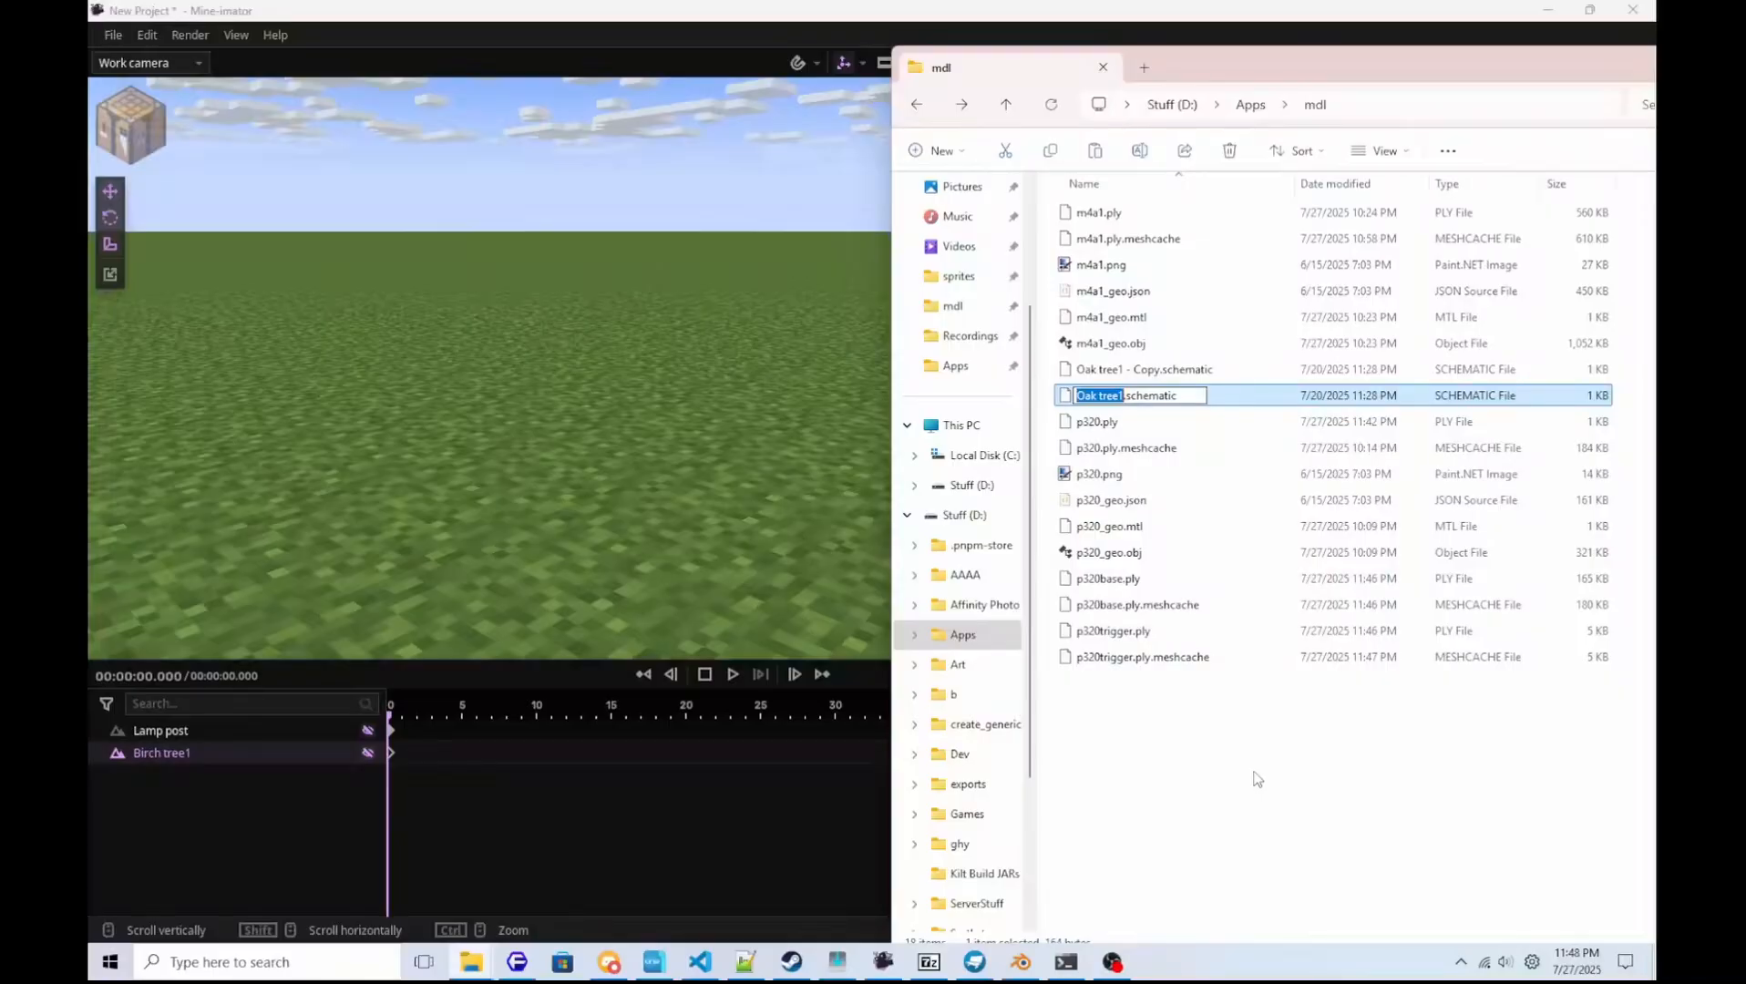
text(b)
key(BackSpace)
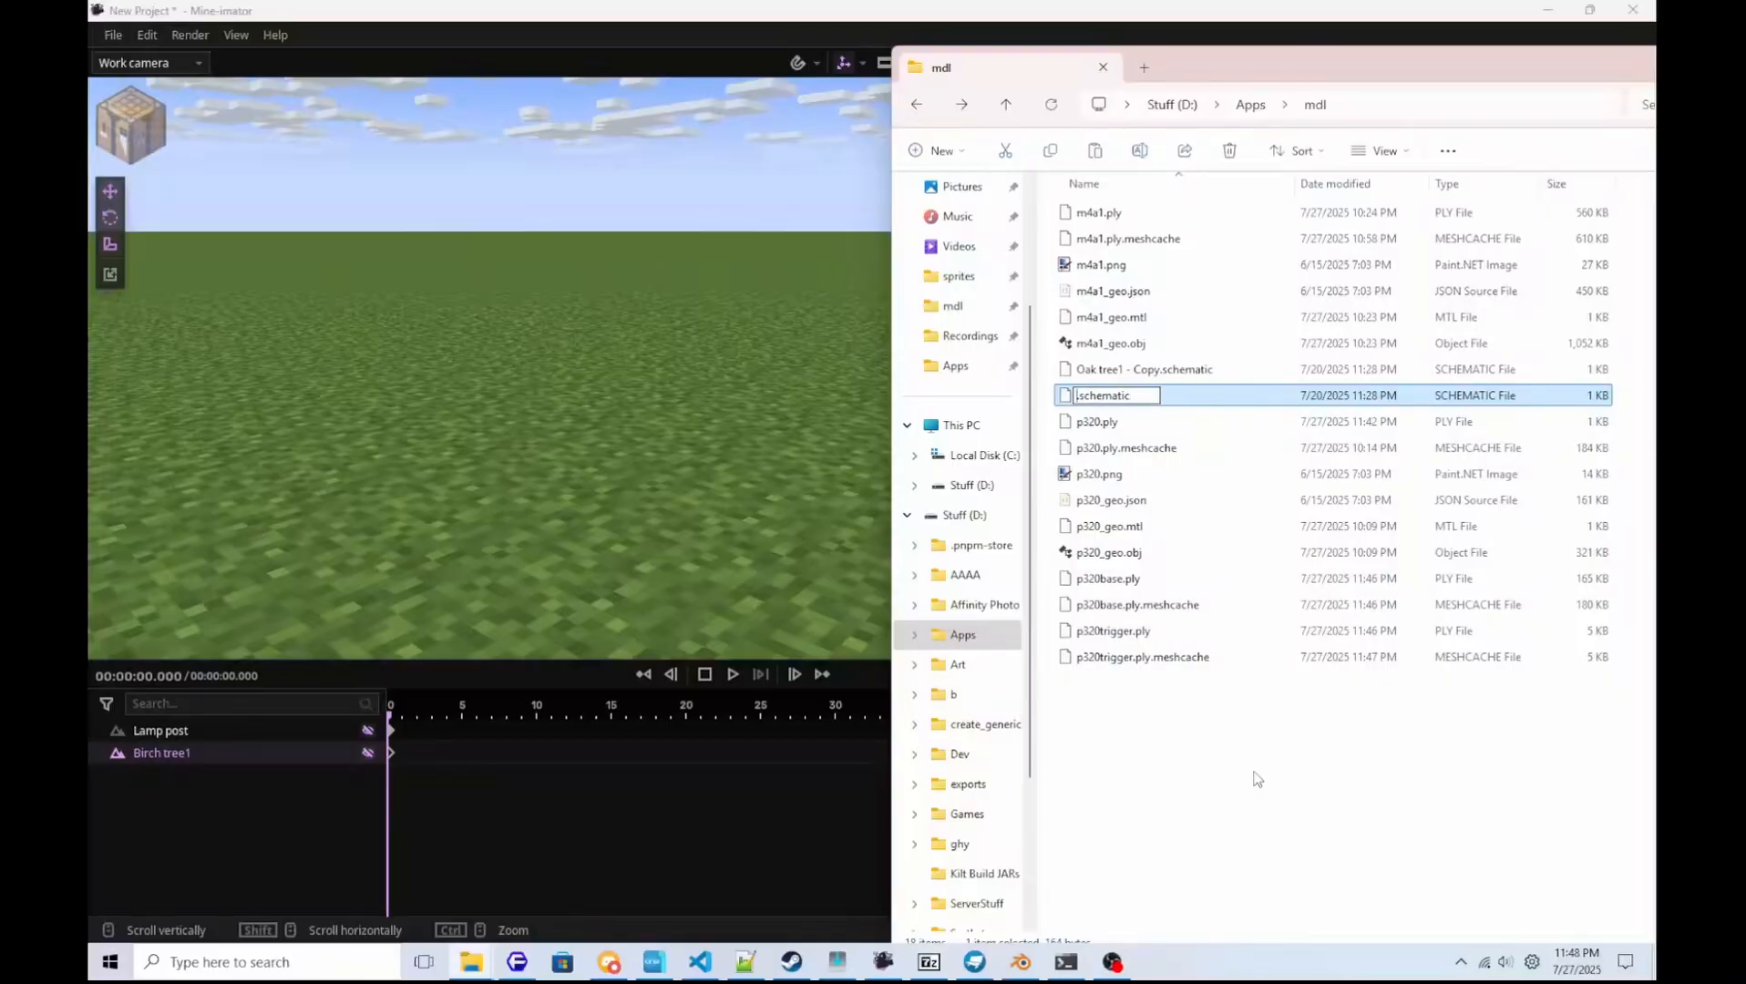
text(p320pas)
text(ase)
key(Return)
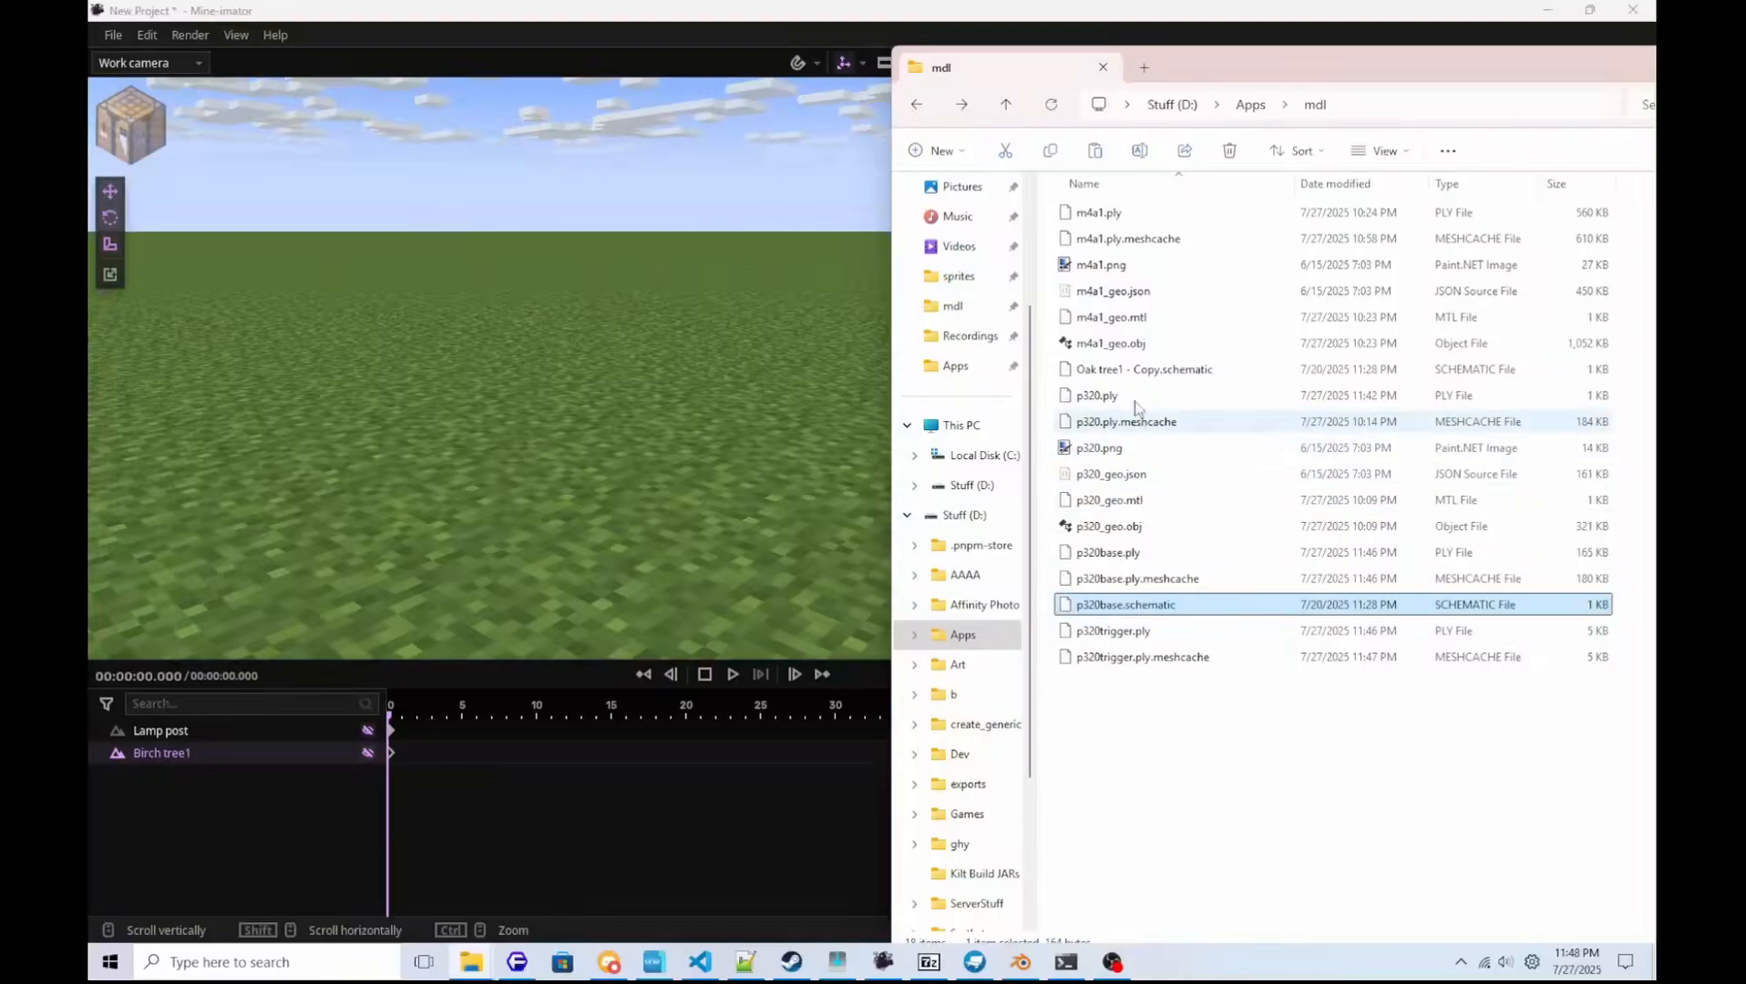
Rename the duplicate Oak tree1 - Copy.schematic as p320trigger.schematic.
click(1148, 369)
key(F2)
text(p320trigger.schematic)
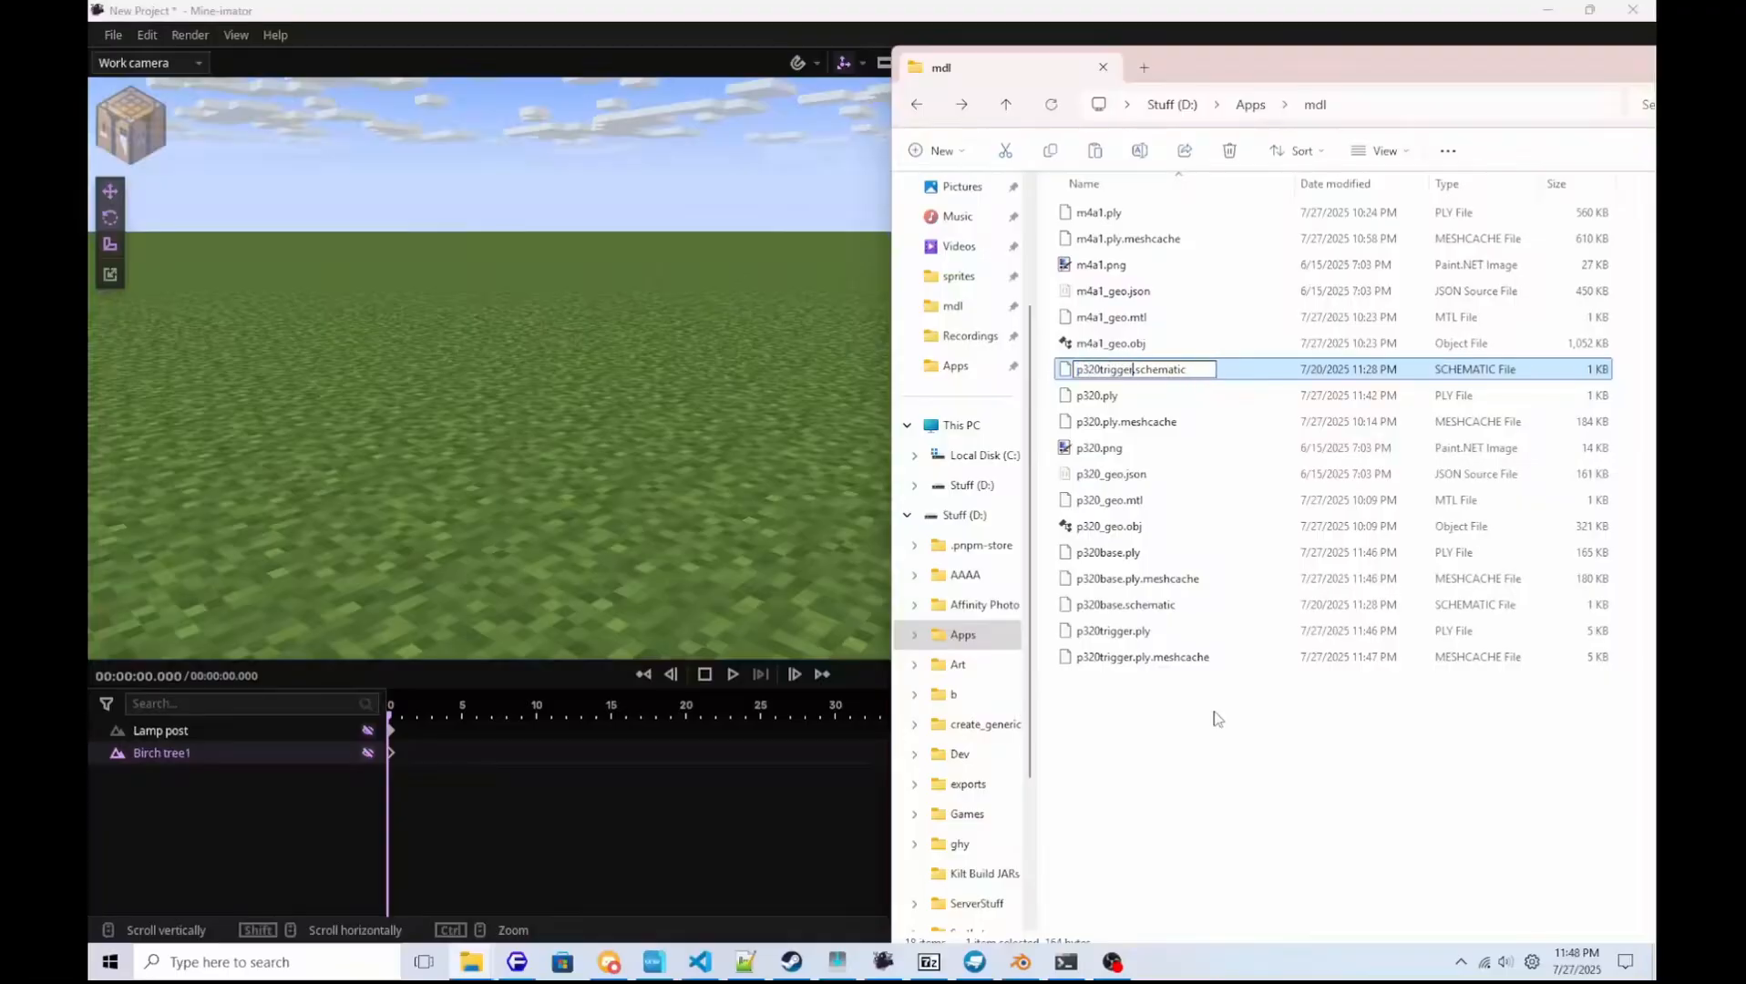
key(Return)
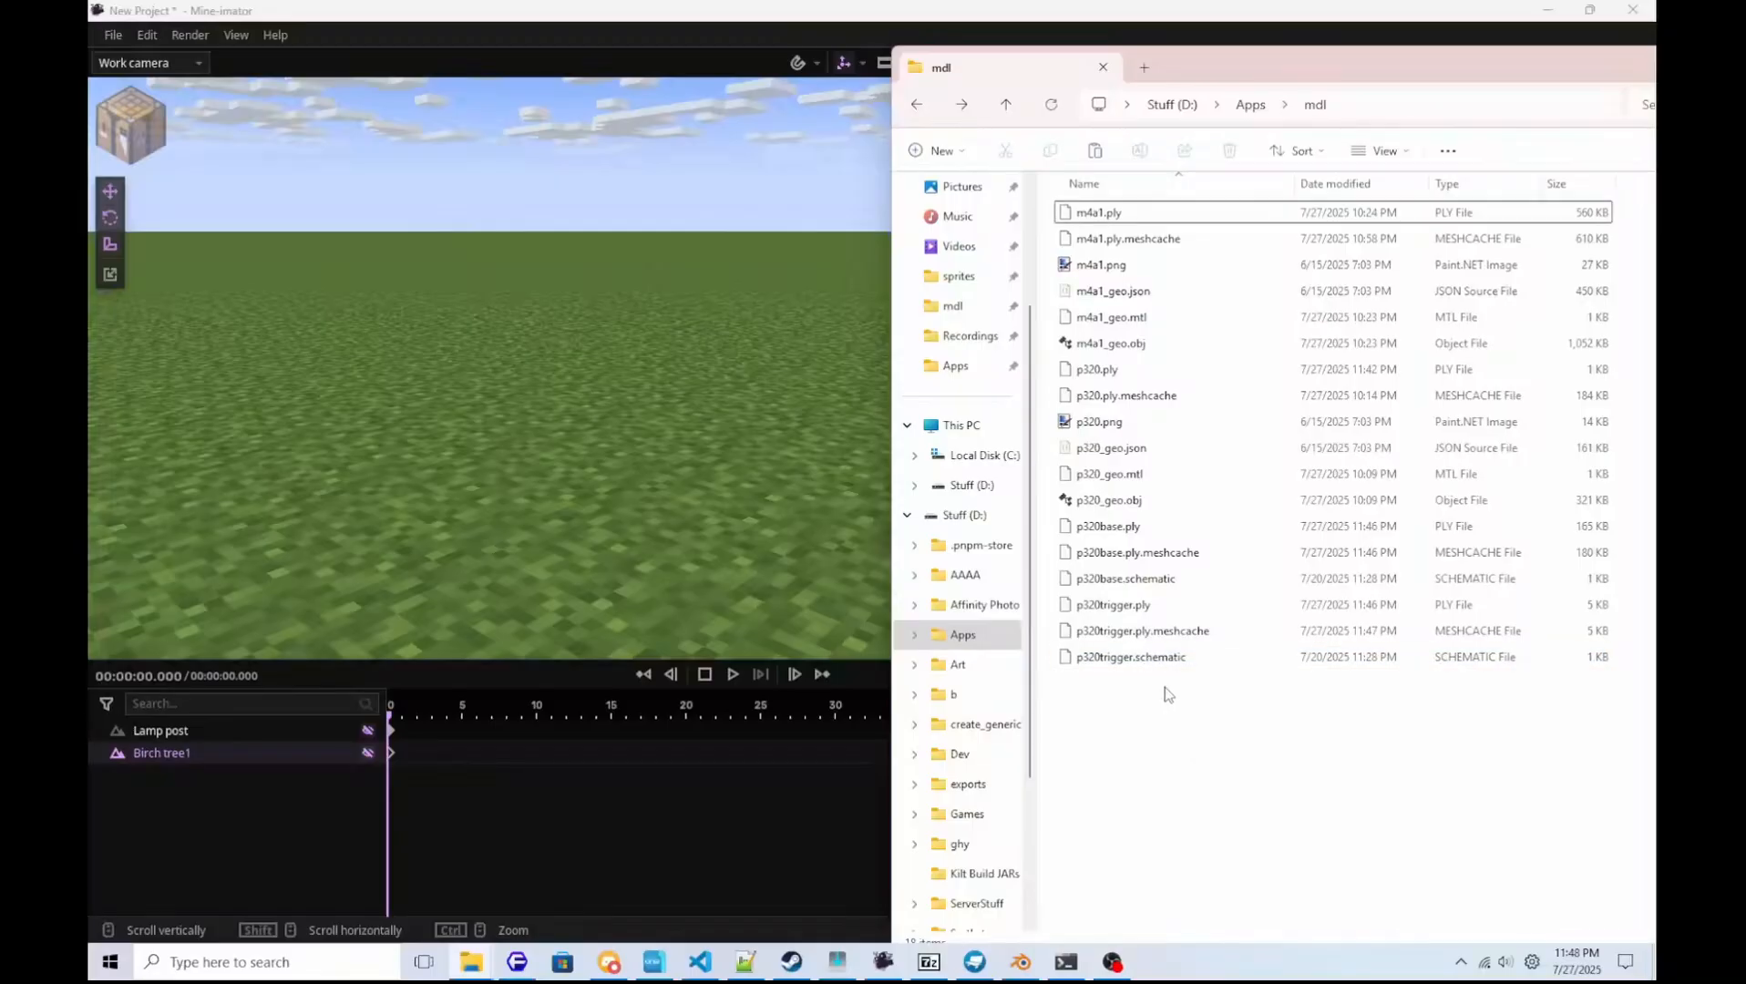
click(1160, 660)
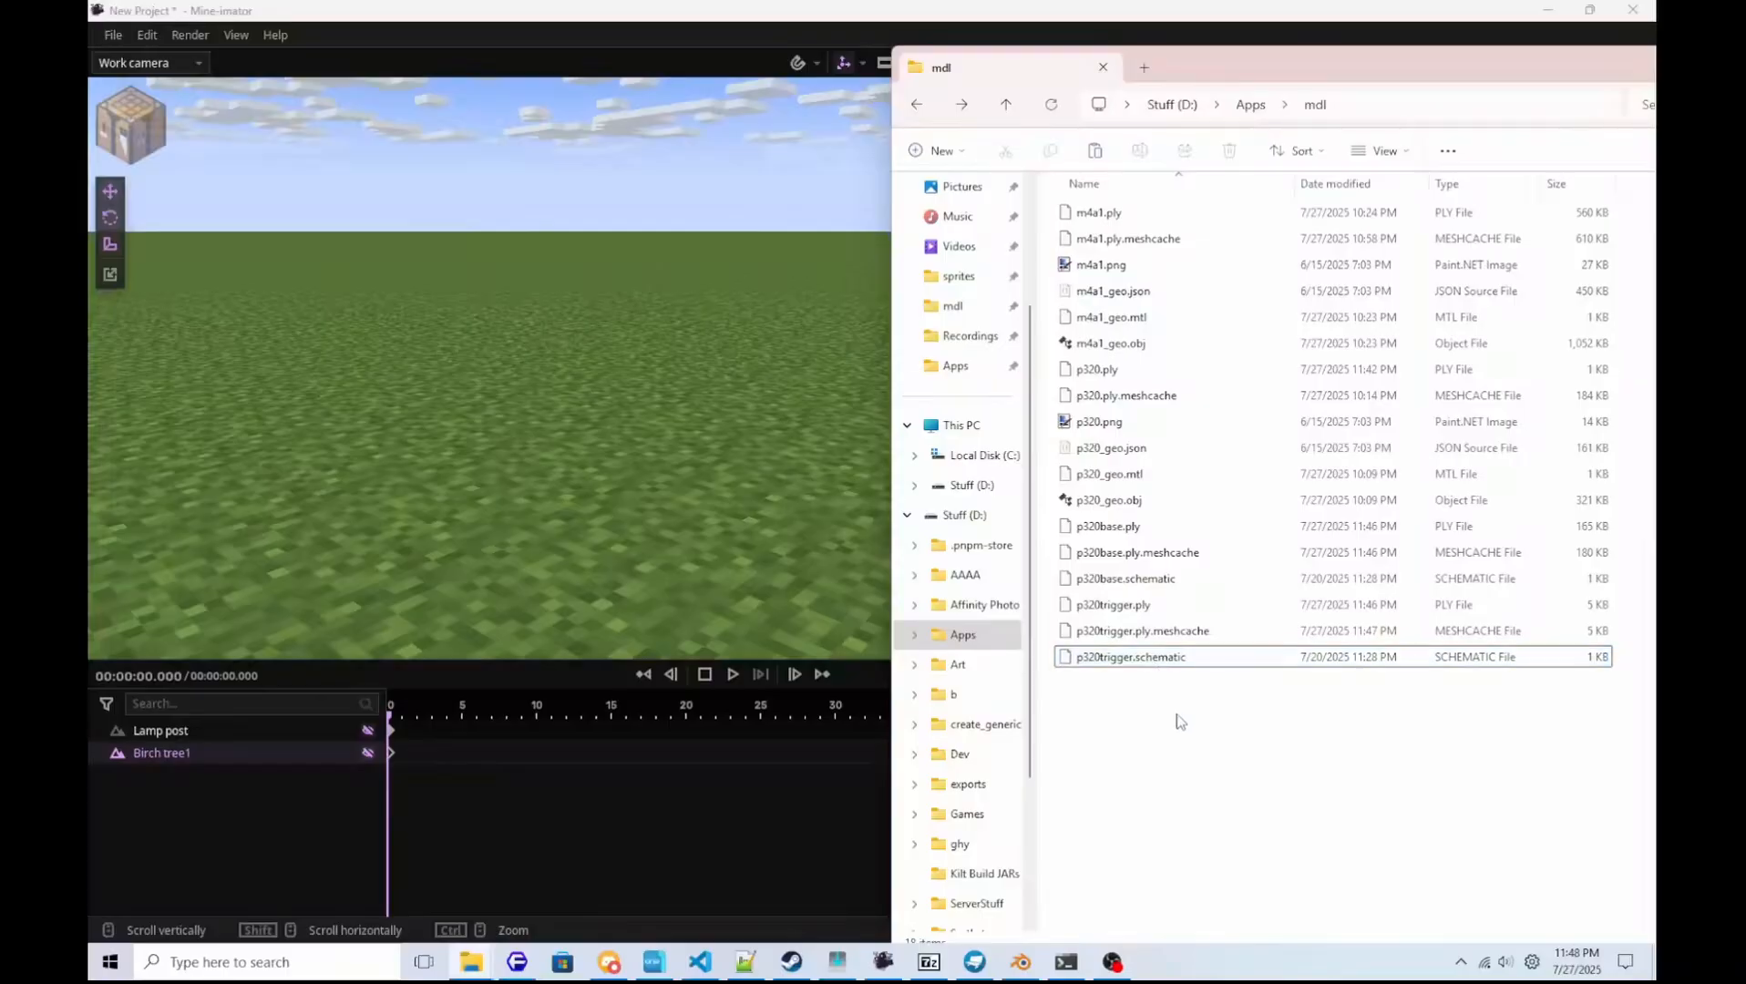
Load p320base.schematic from D:\Apps\mdl as the scenery for a new scenery object in Mine-imator.
click(112, 34)
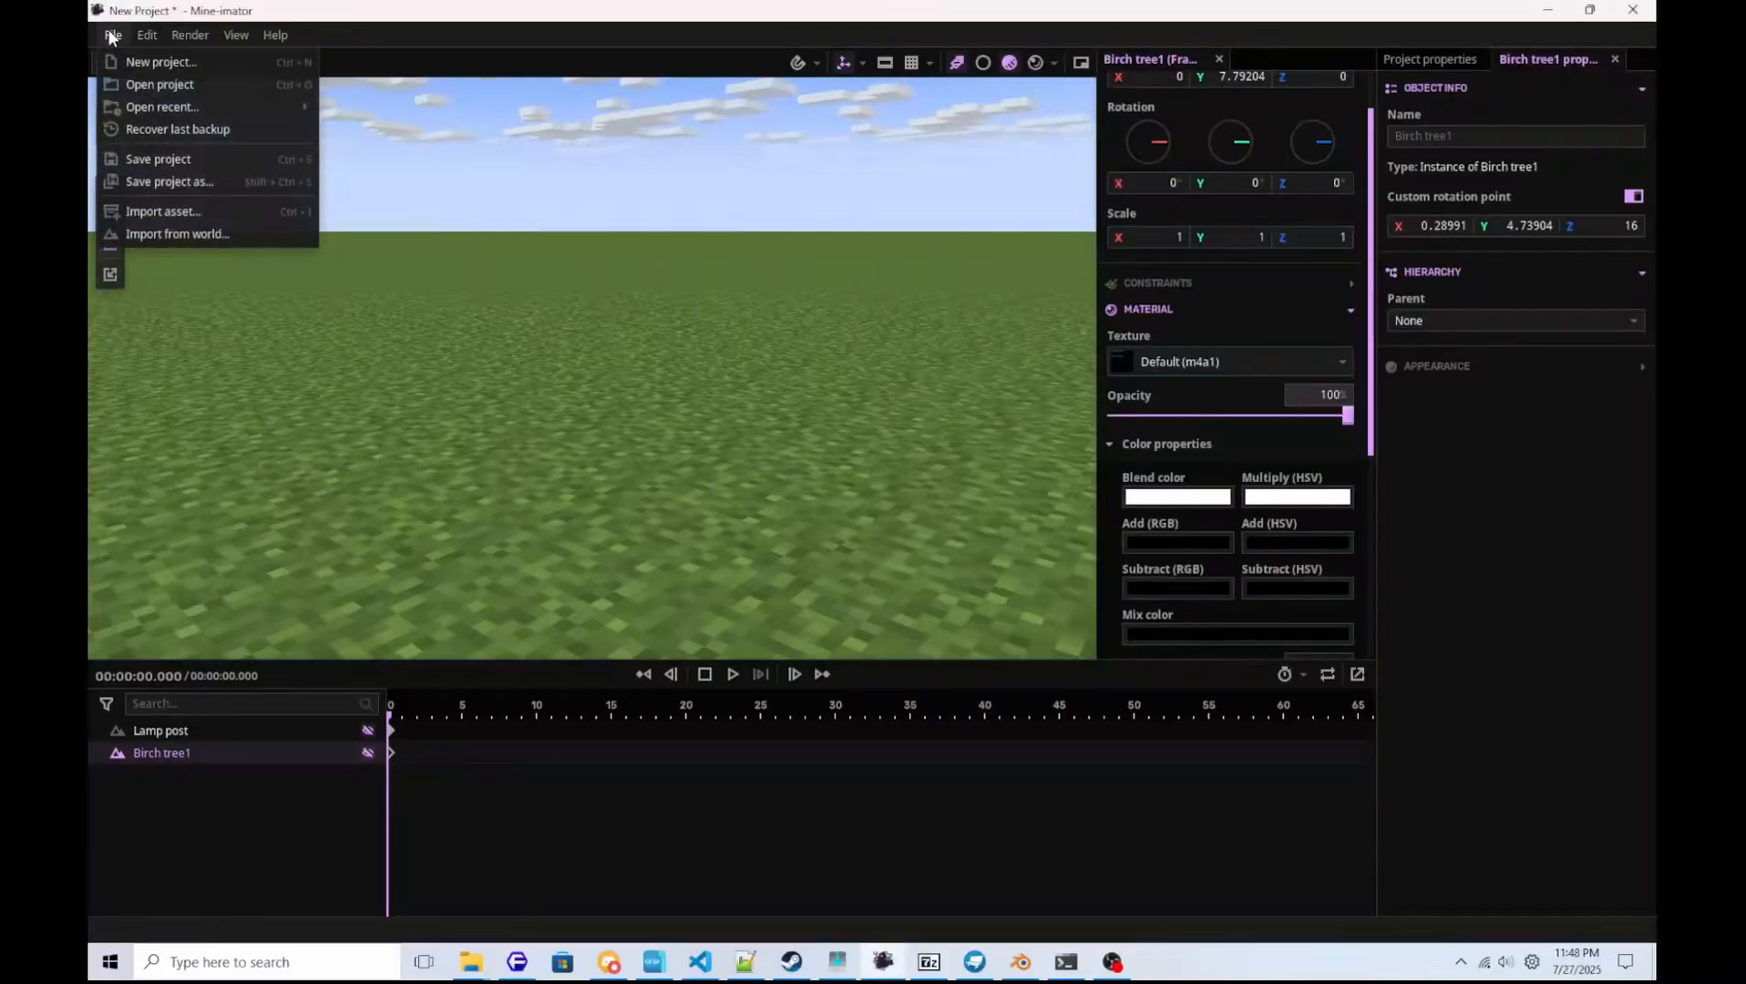
click(175, 382)
click(134, 128)
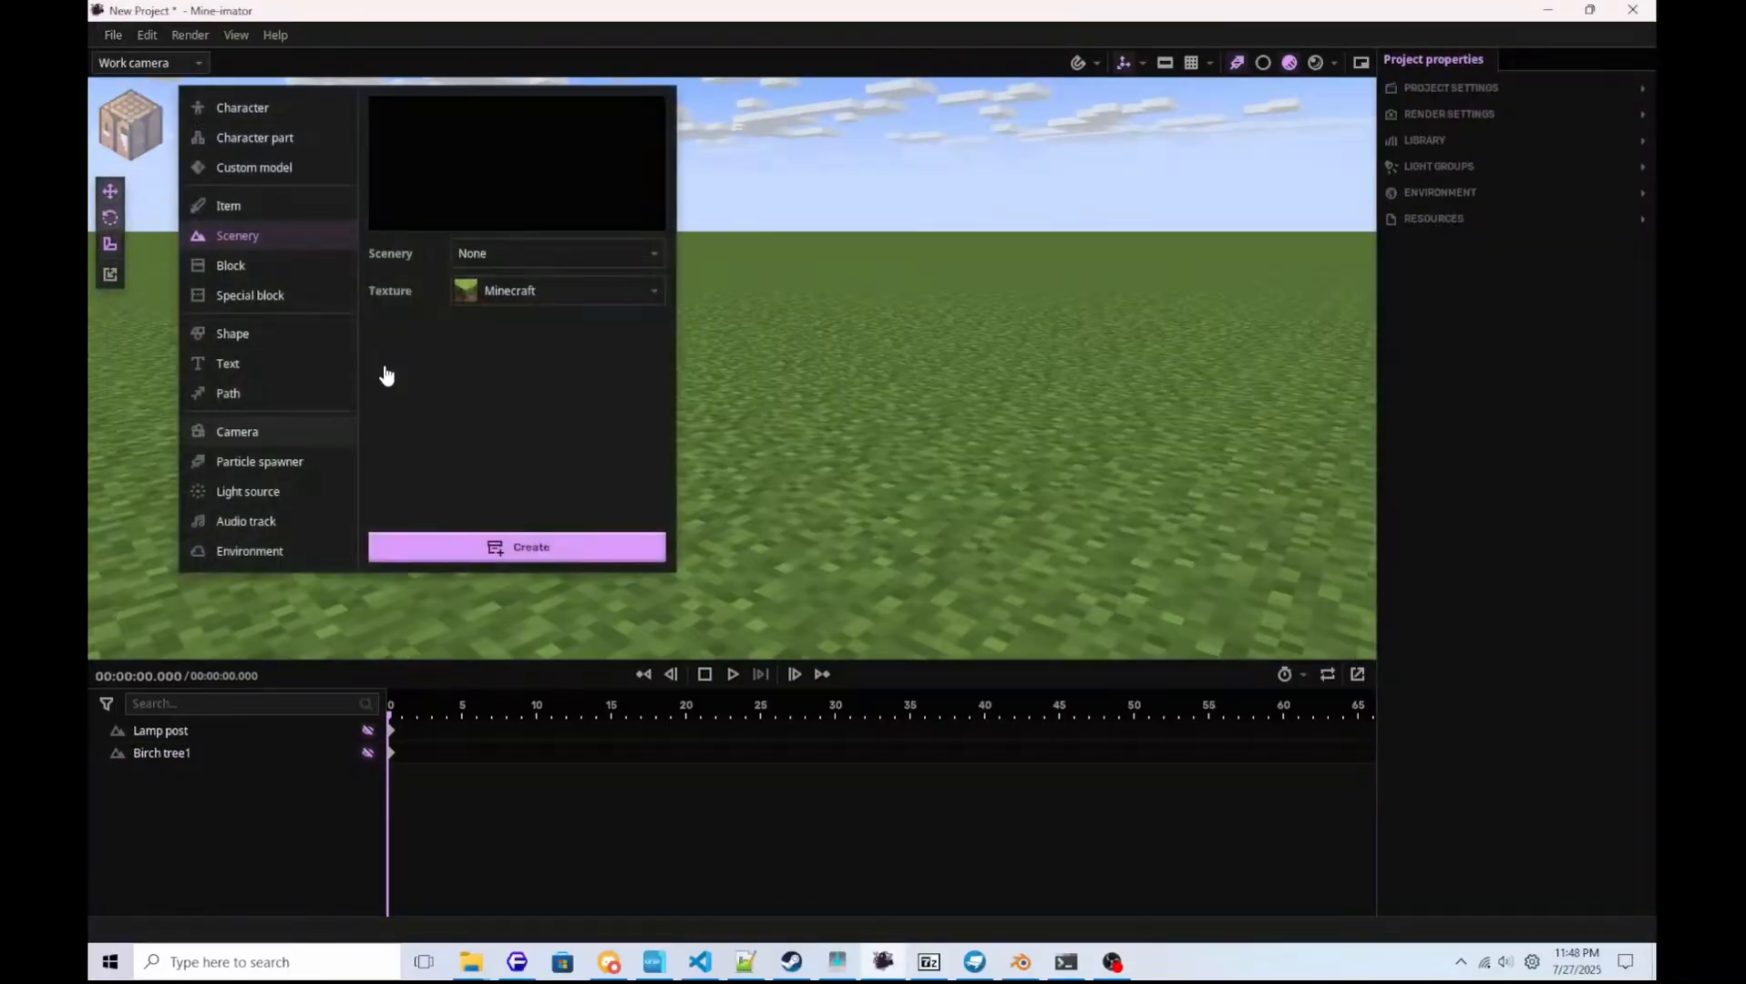
click(472, 263)
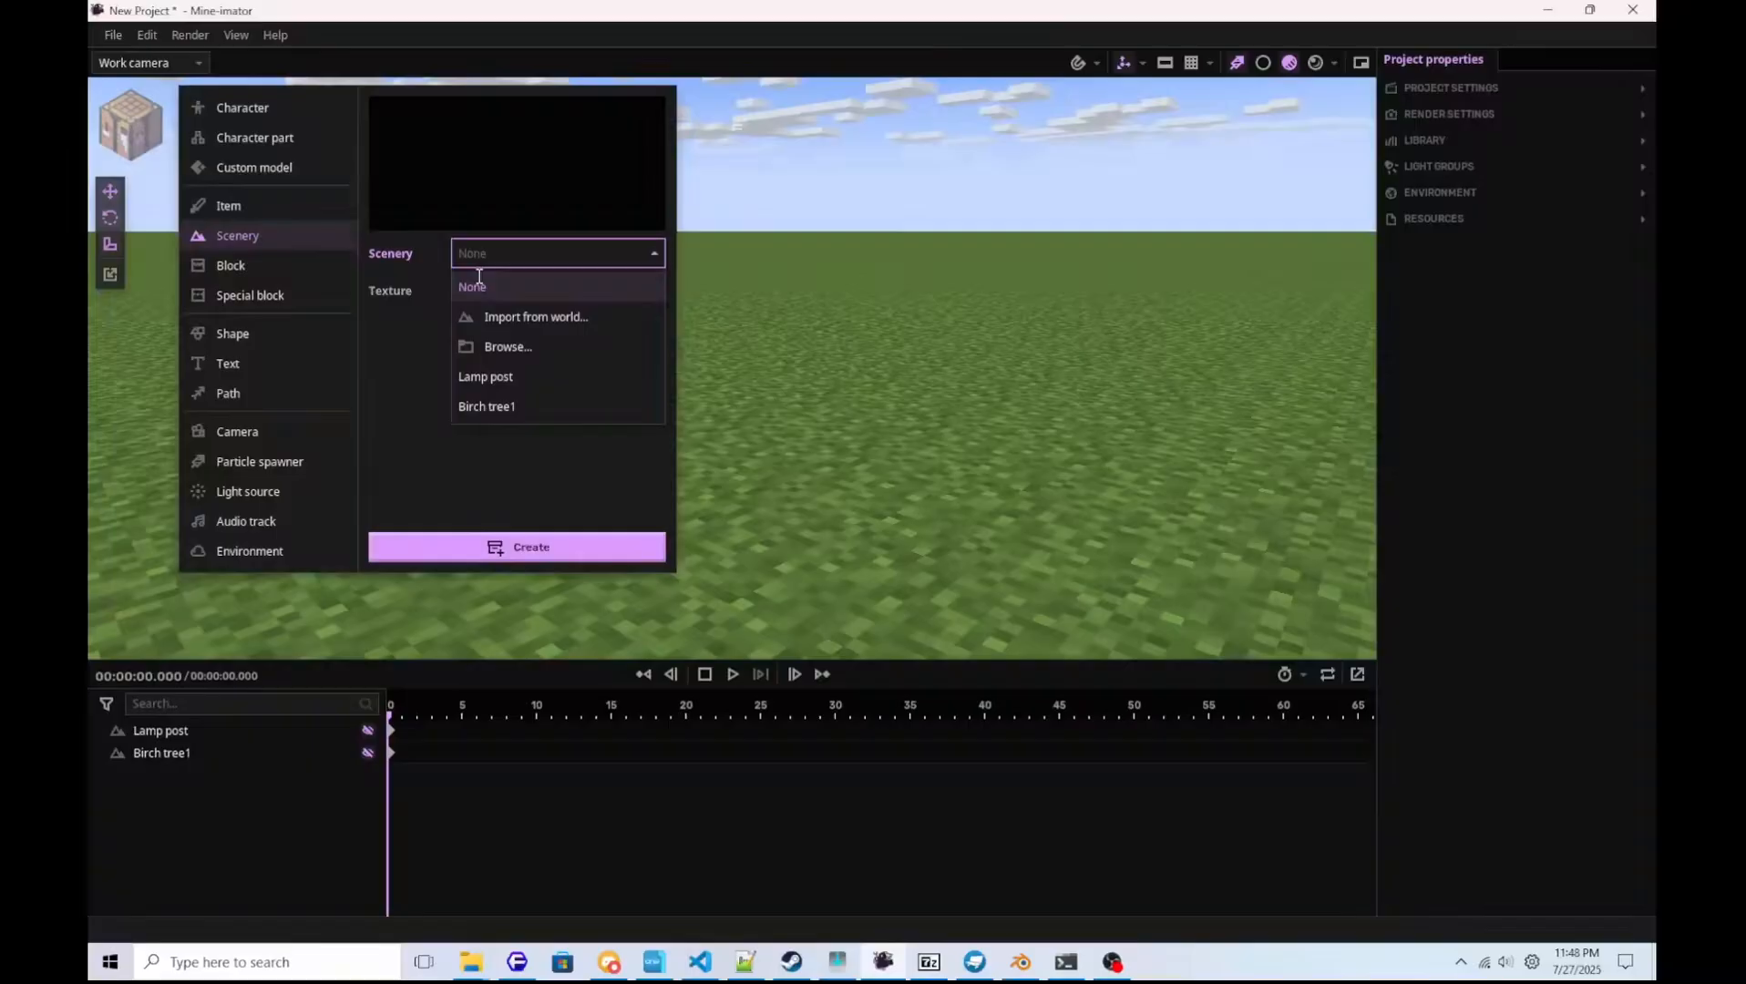
click(509, 362)
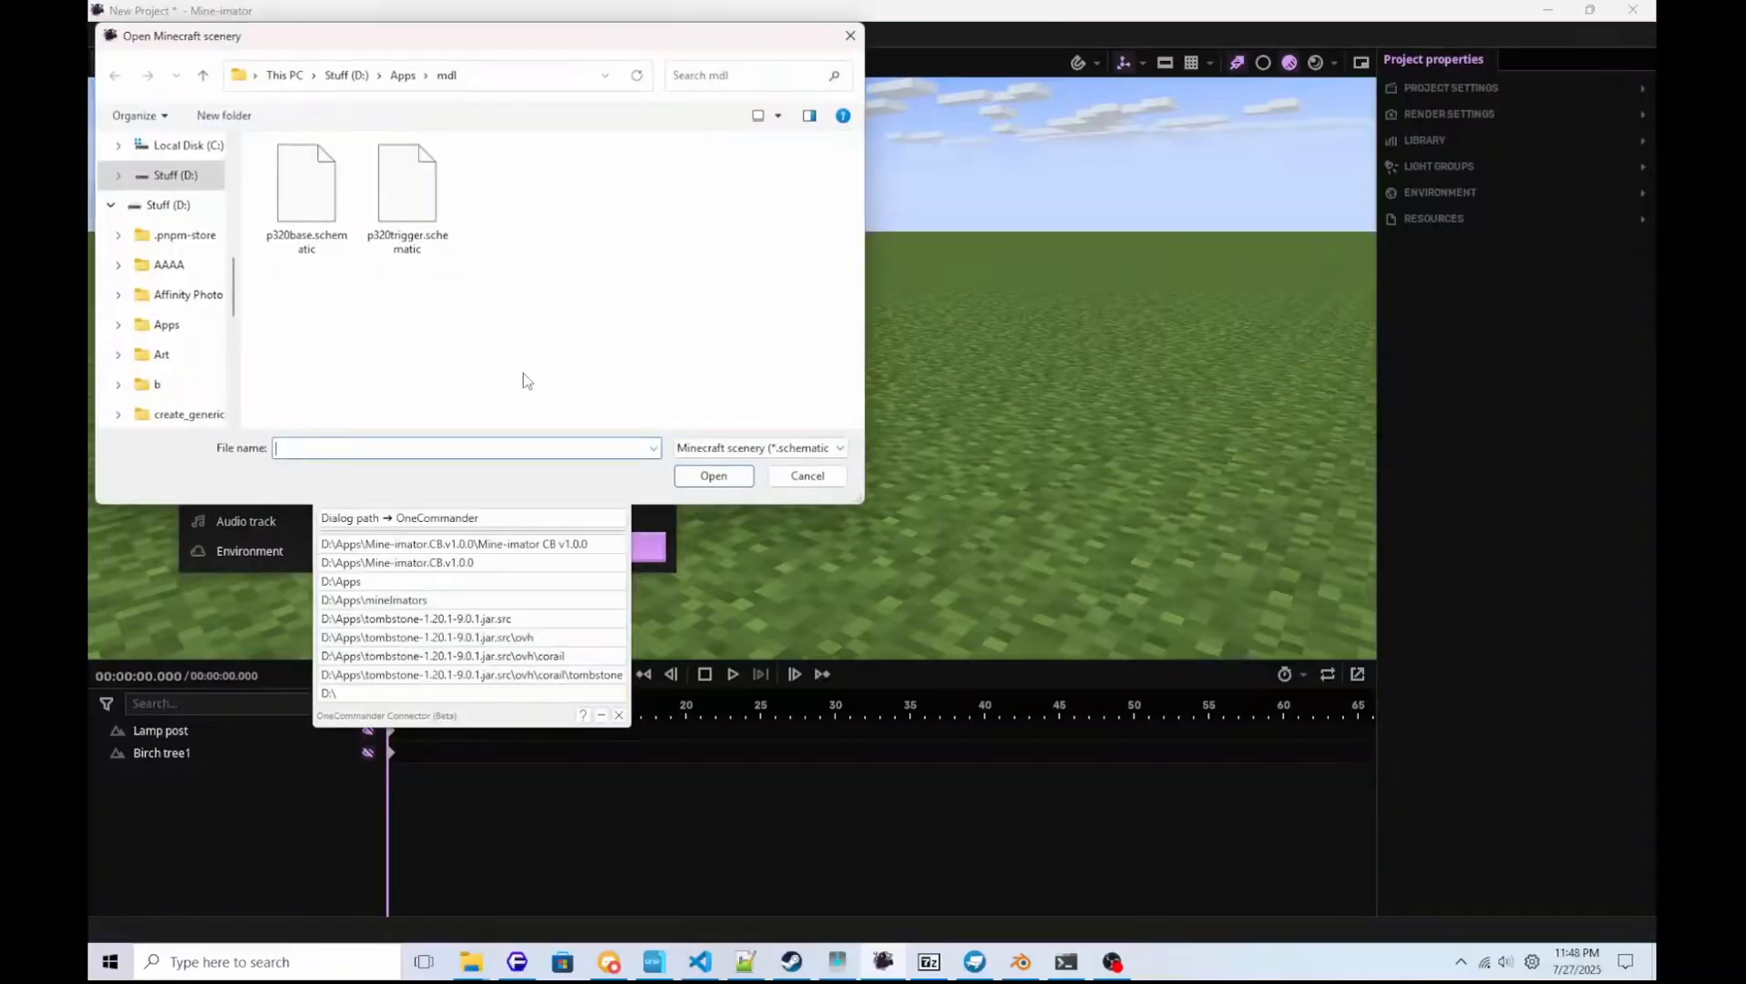
click(313, 209)
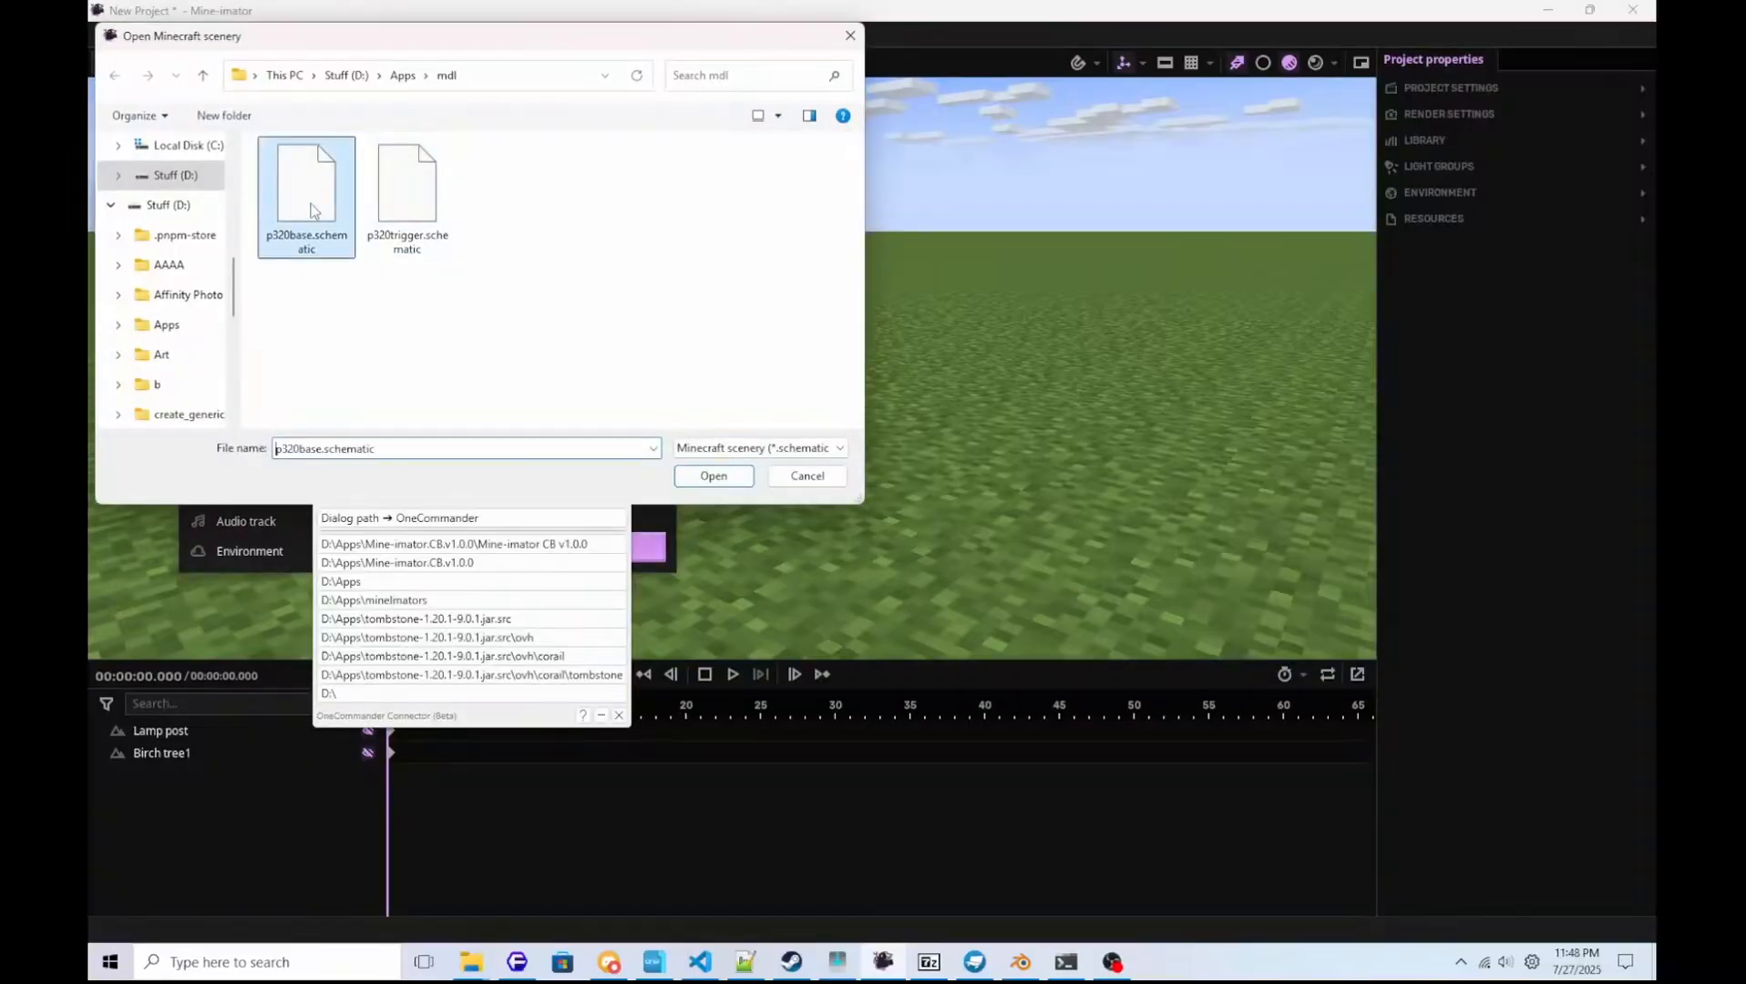
click(714, 475)
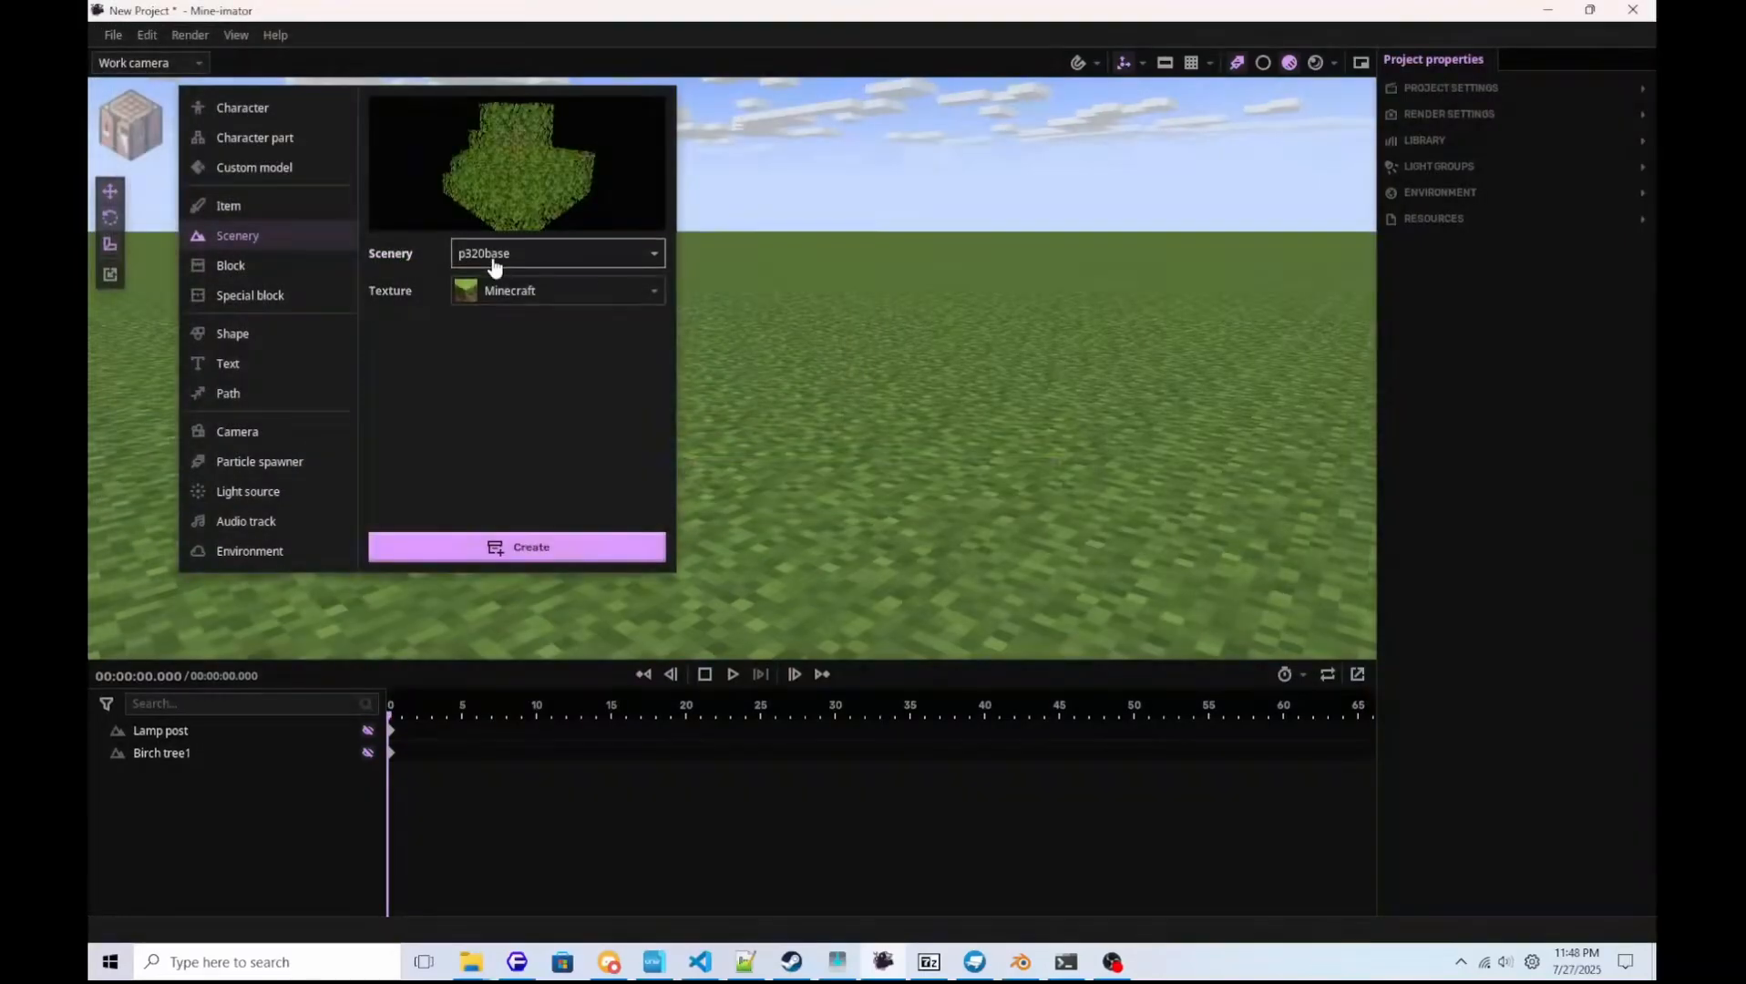
Assign the p320 texture to the p320base scenery and create the object.
click(493, 266)
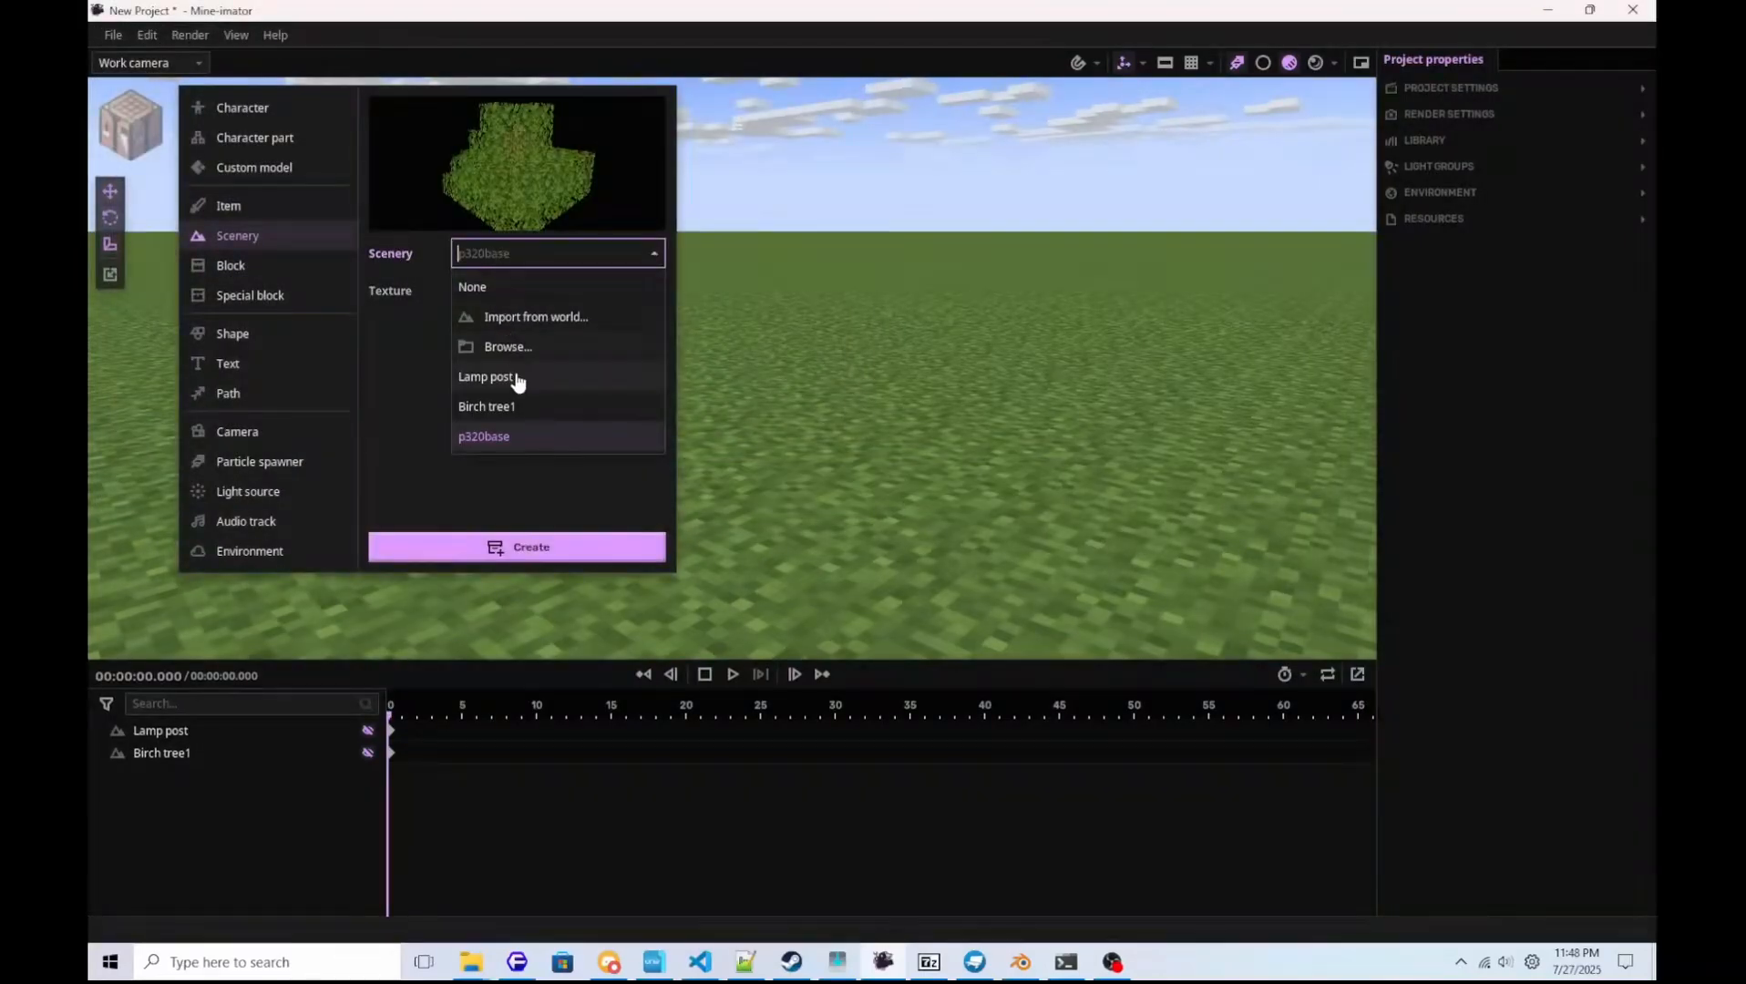
click(511, 292)
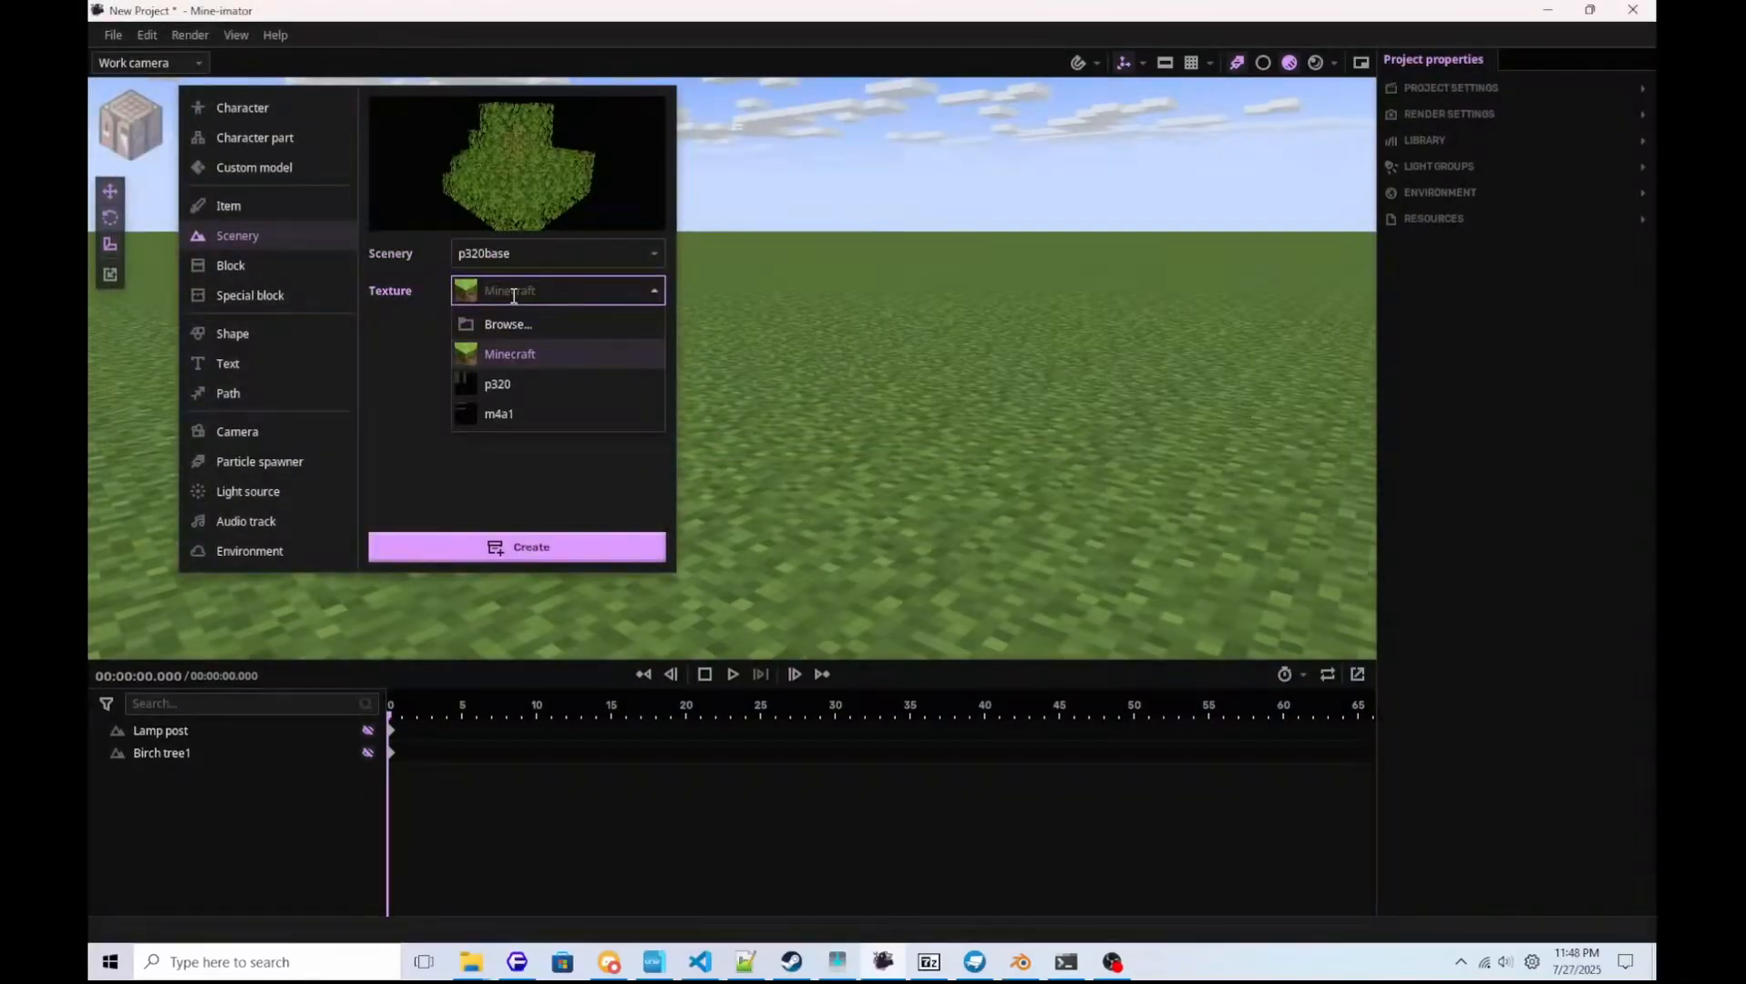
click(512, 383)
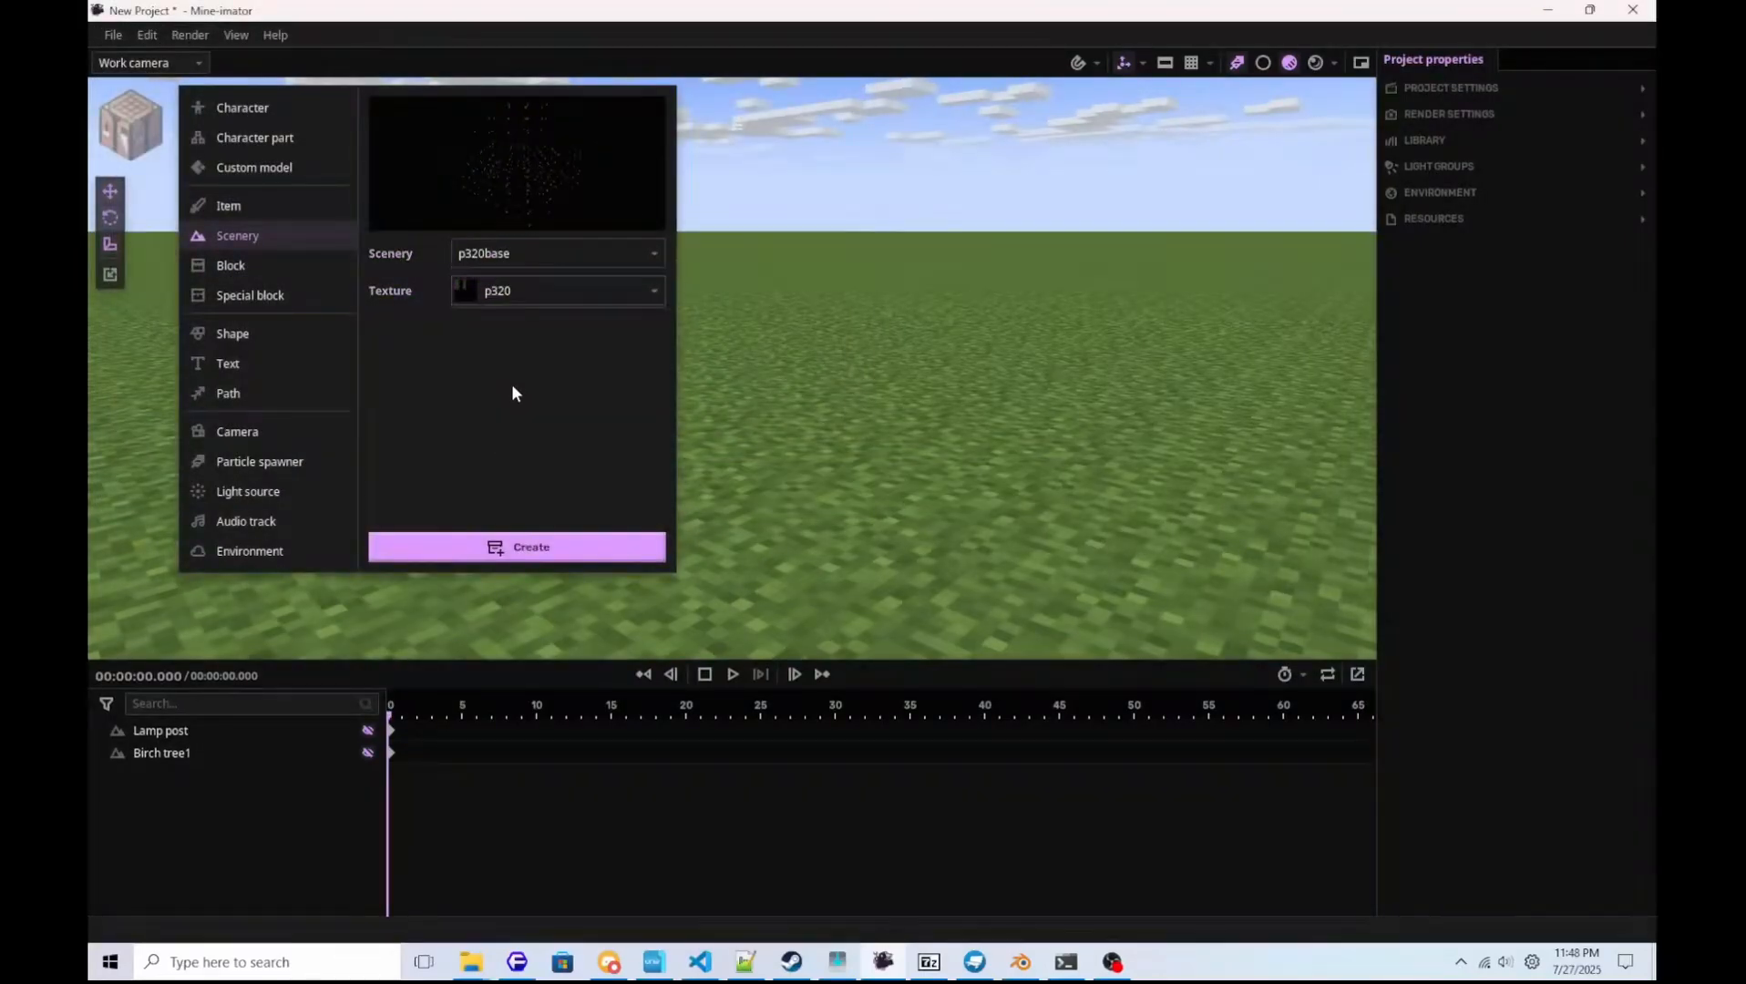
click(544, 552)
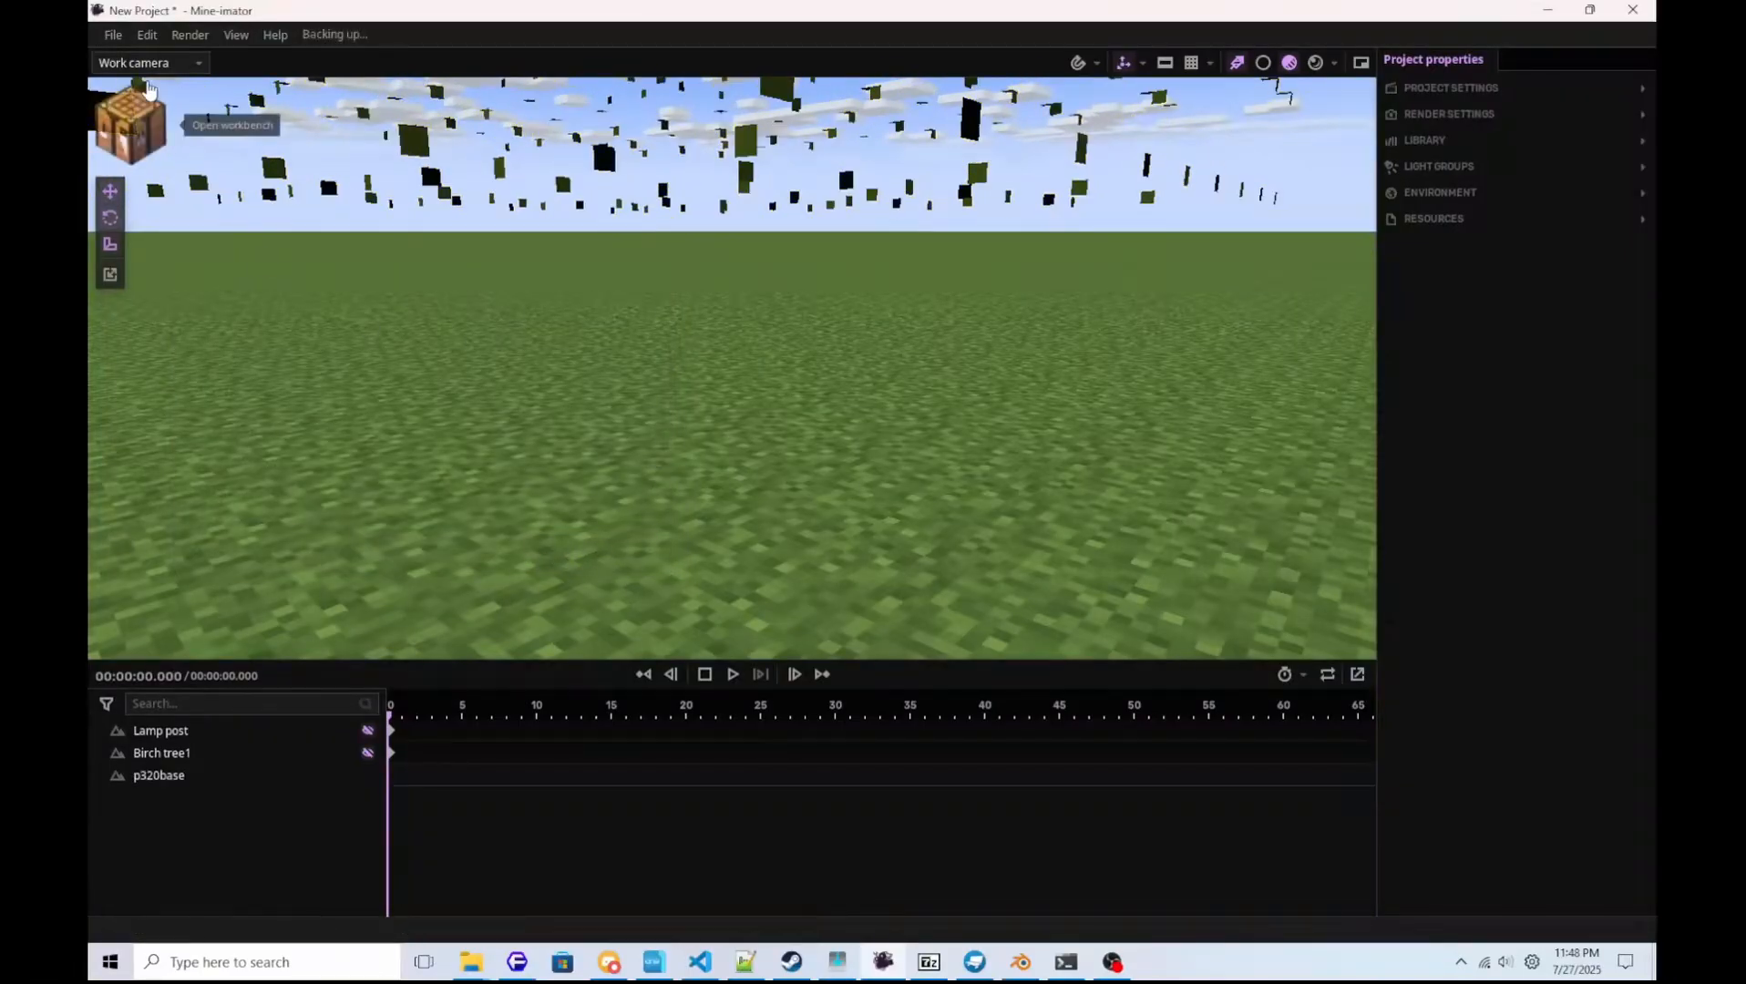
Create a second scenery object from p320trigger.schematic in the mdl folder, keeping the p320 texture.
click(123, 123)
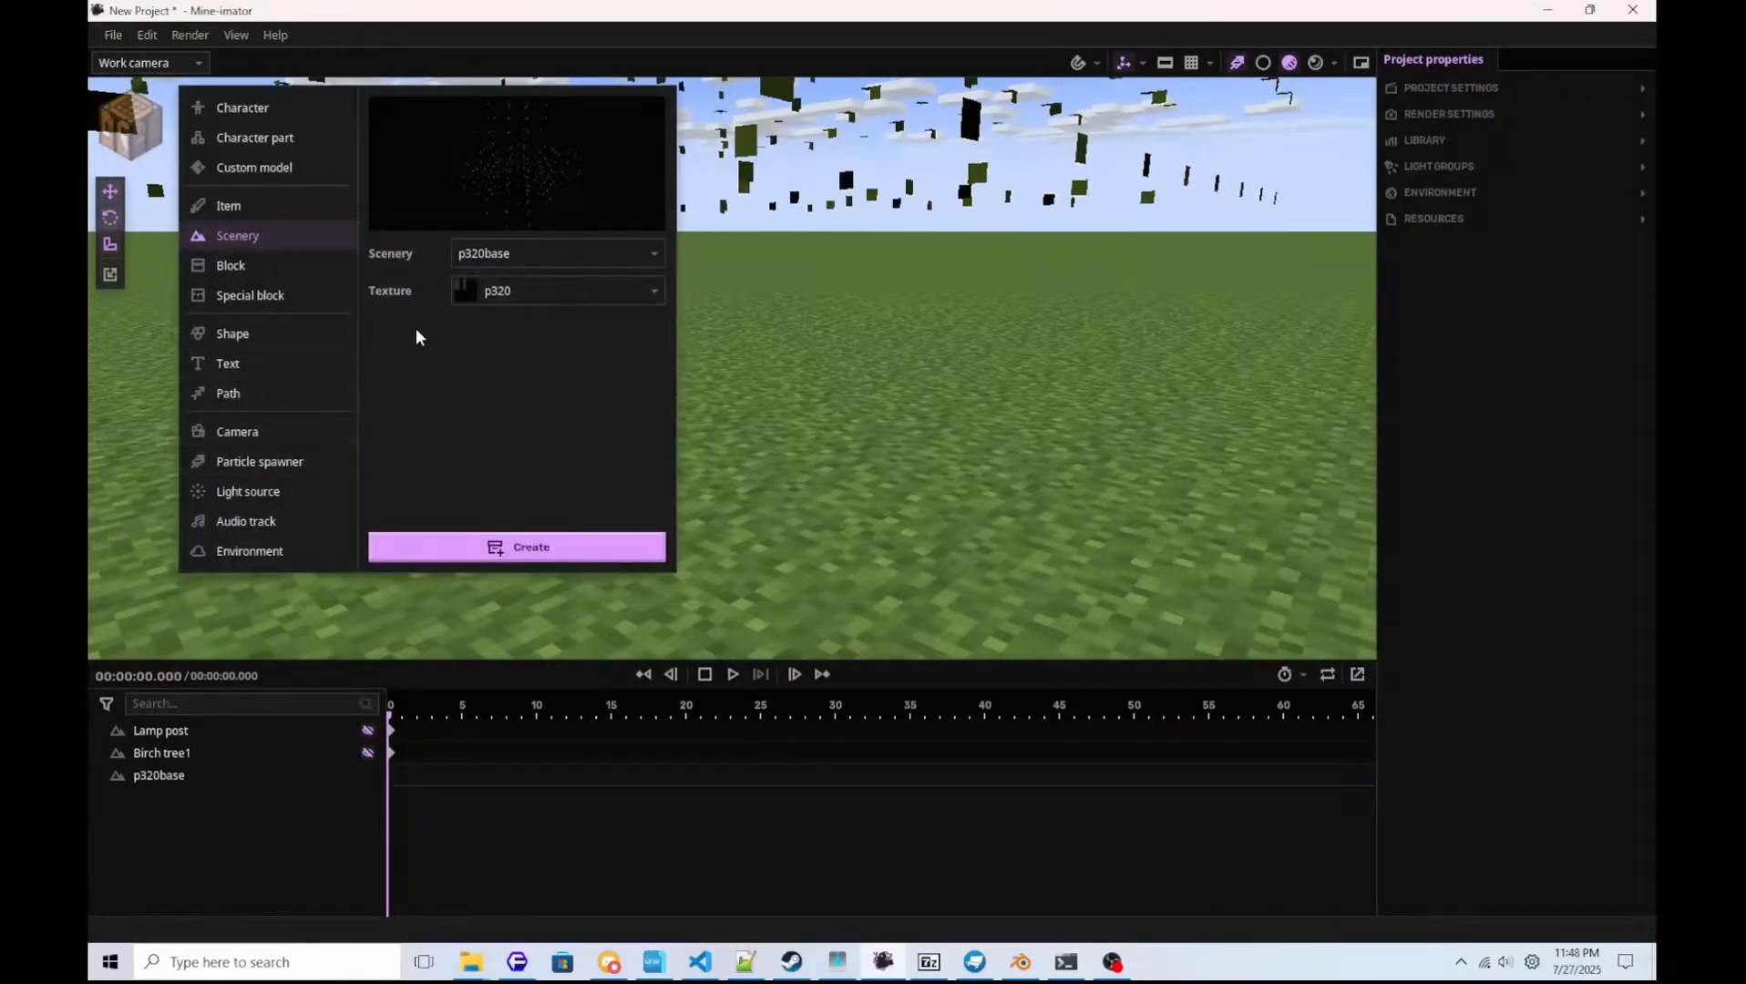
click(524, 254)
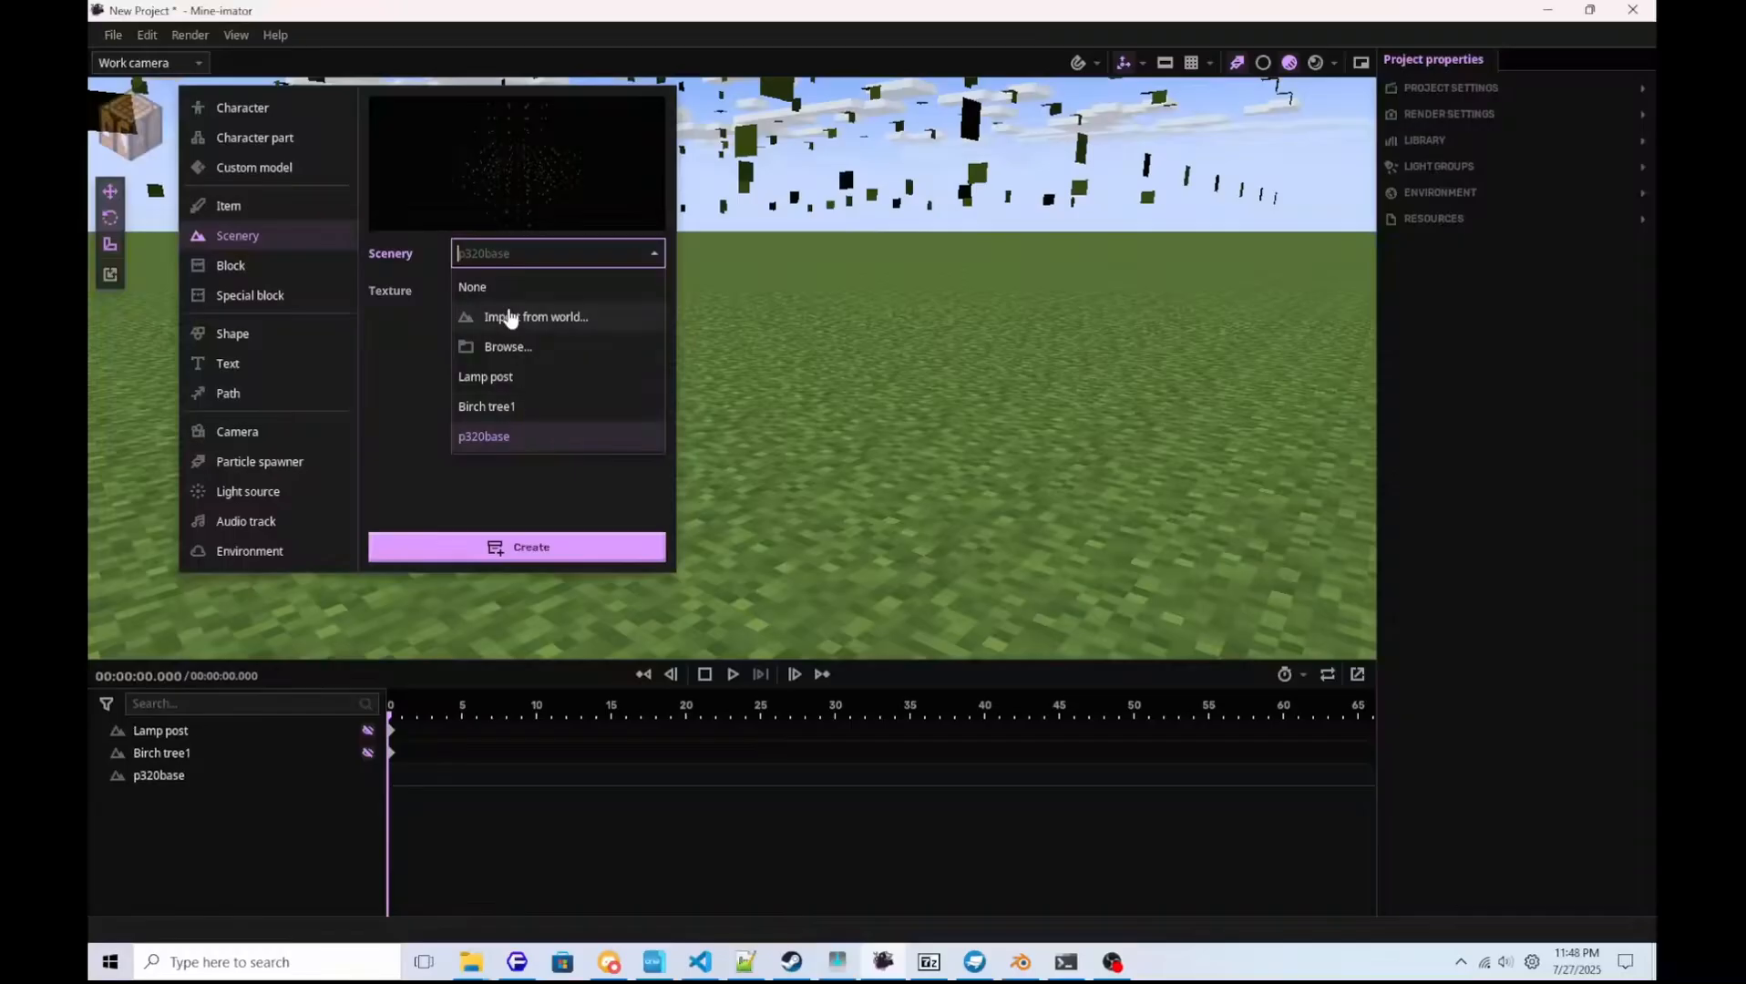
click(518, 349)
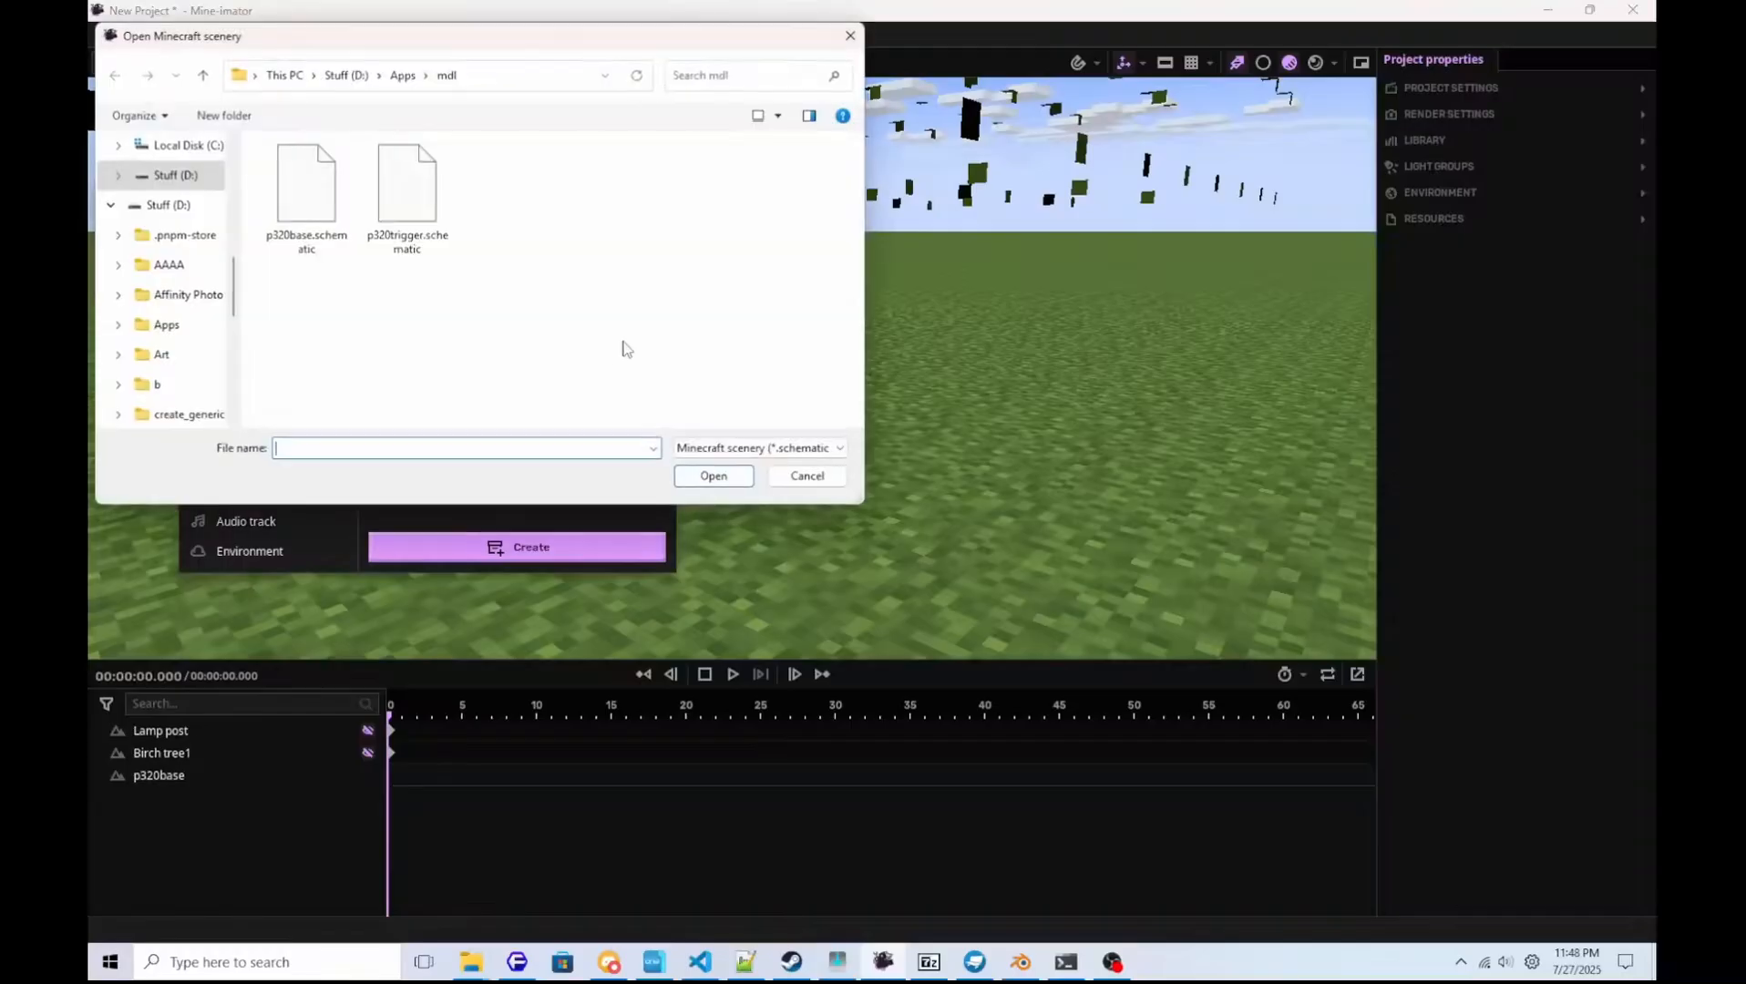
click(410, 196)
click(712, 475)
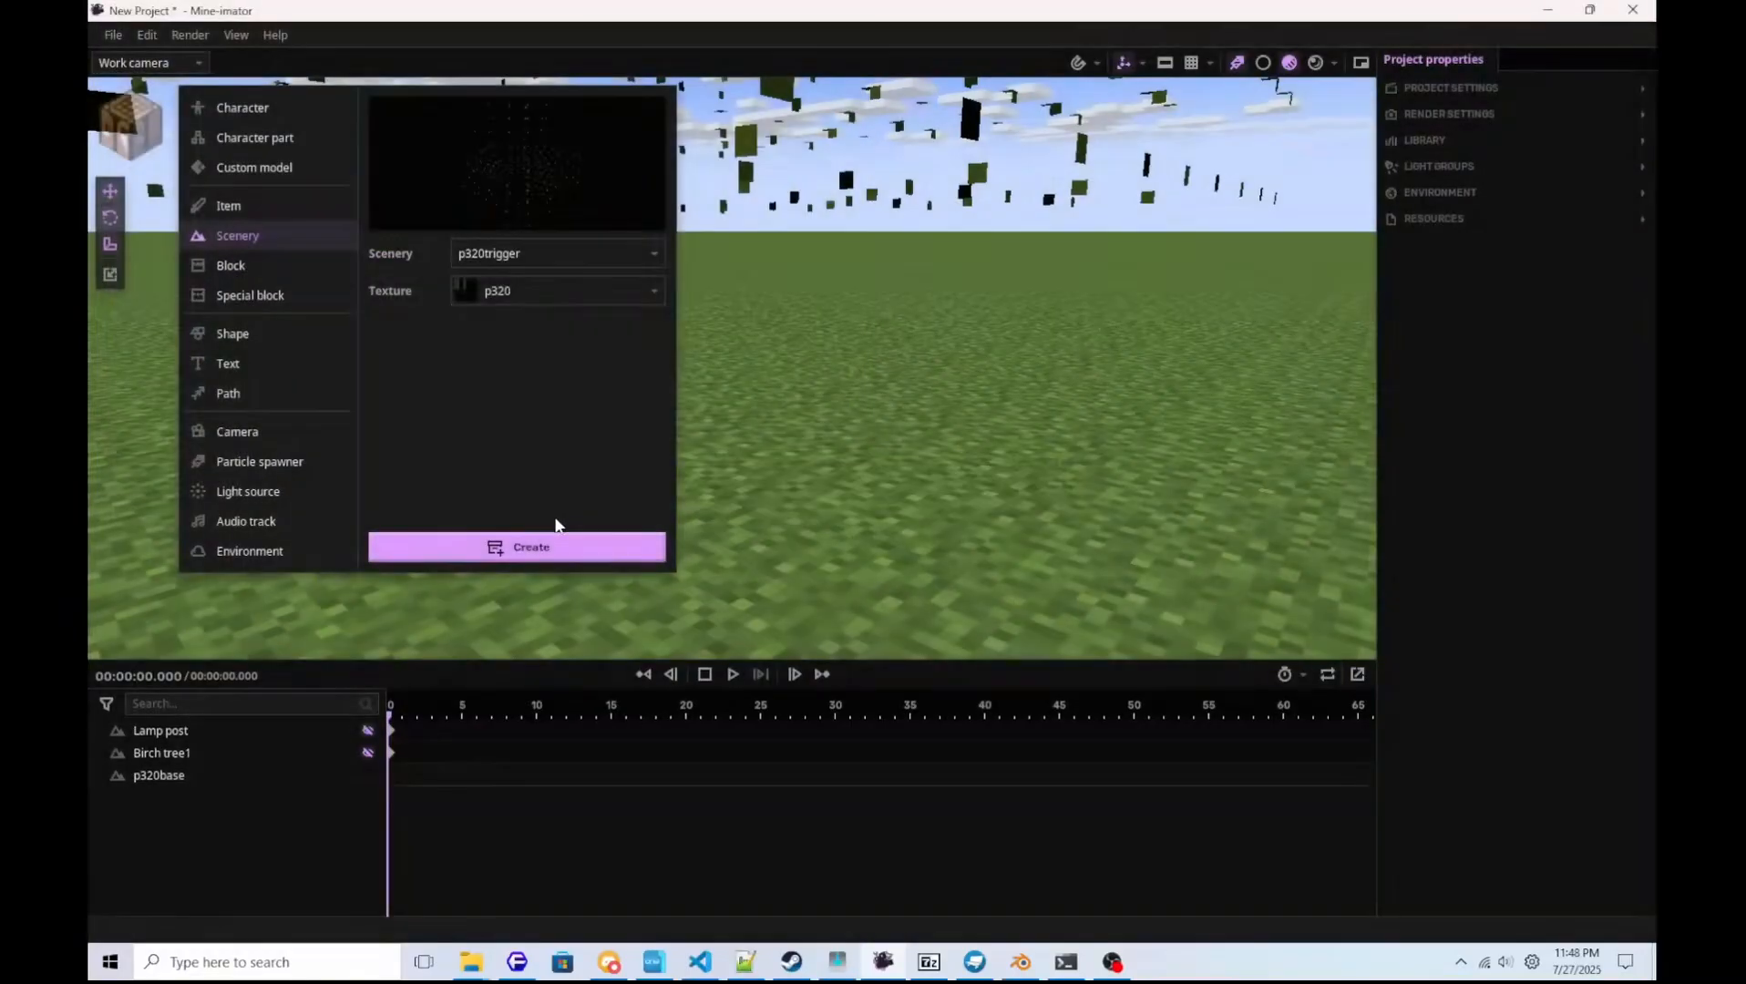
click(557, 545)
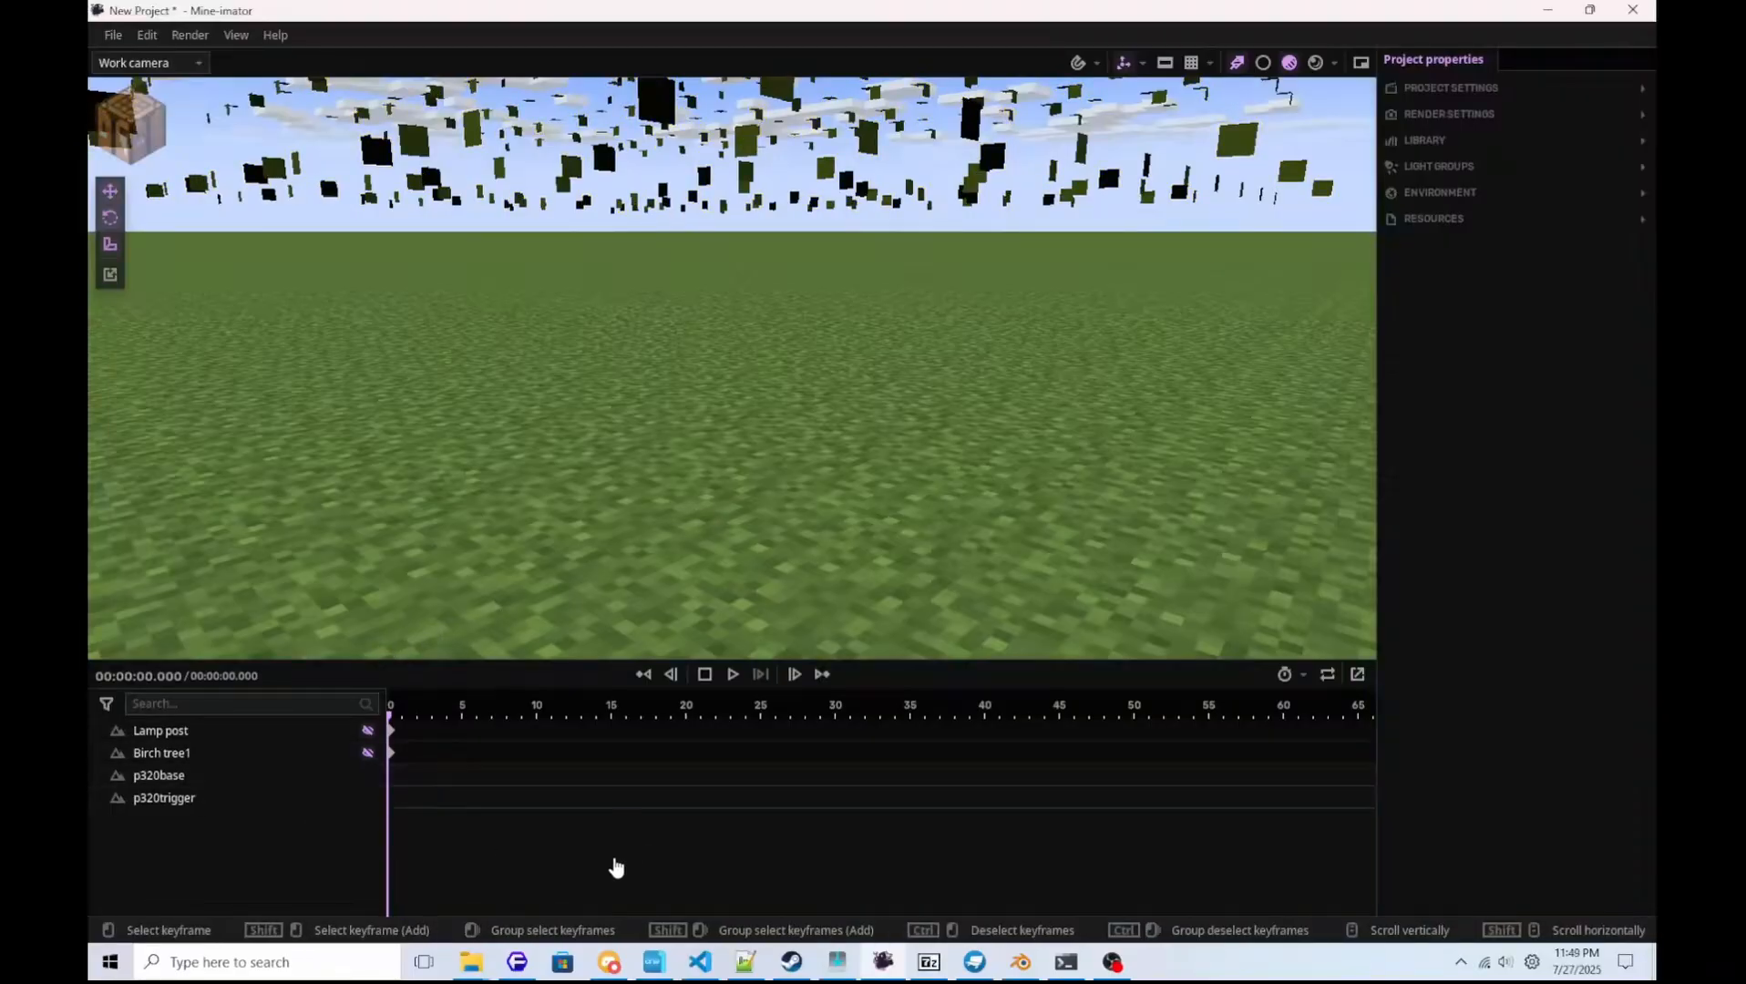
Copy p320base.ply.meshcache and p320trigger.ply.meshcache from the mdl folder into Mine-imator CB v1.0.0's Projects\New Project (8) folder.
click(471, 962)
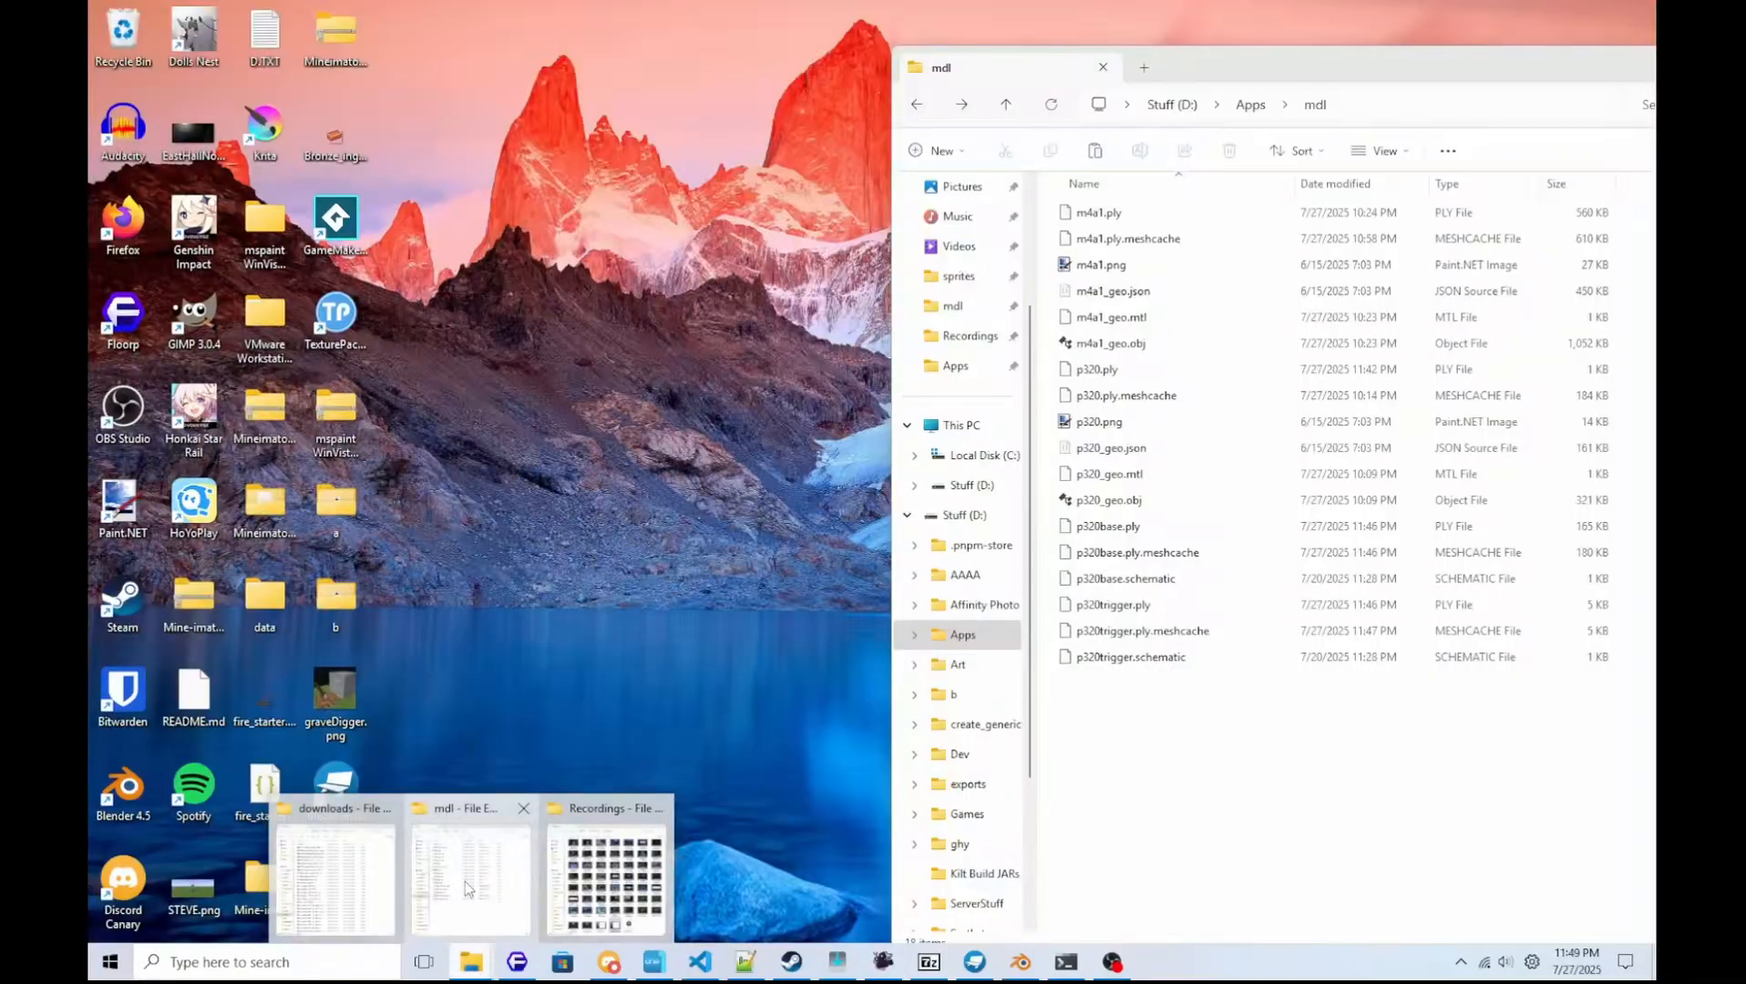
click(465, 881)
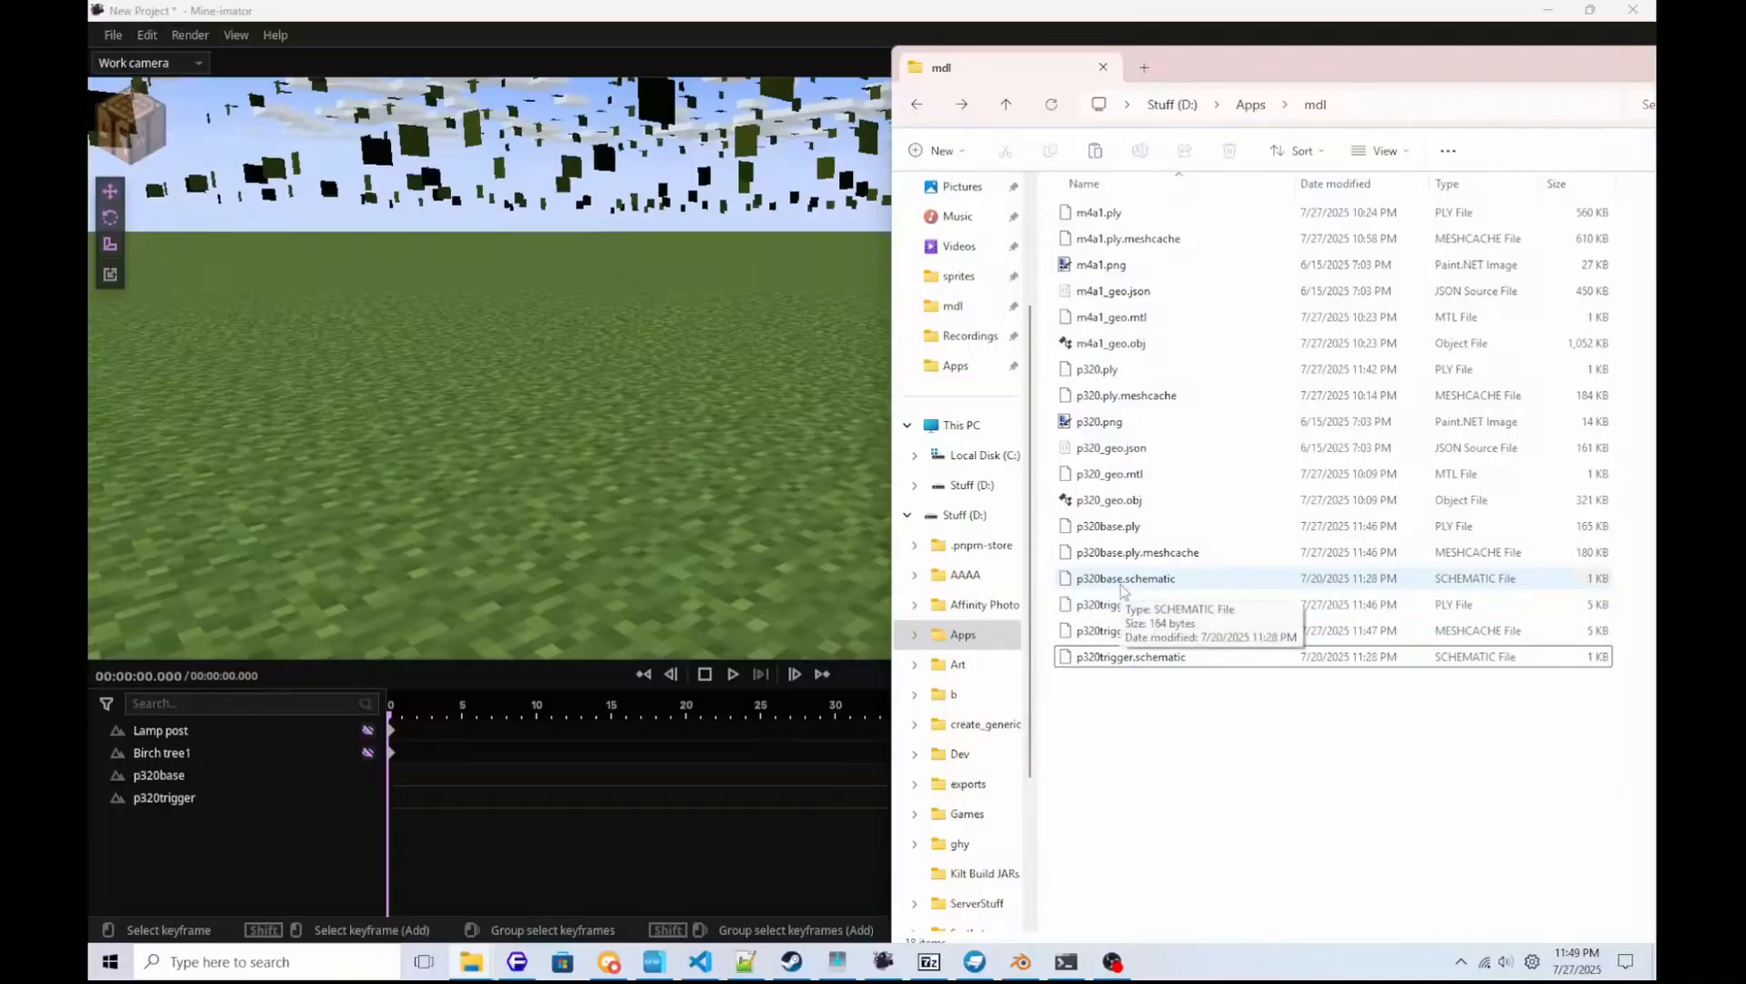
click(1112, 556)
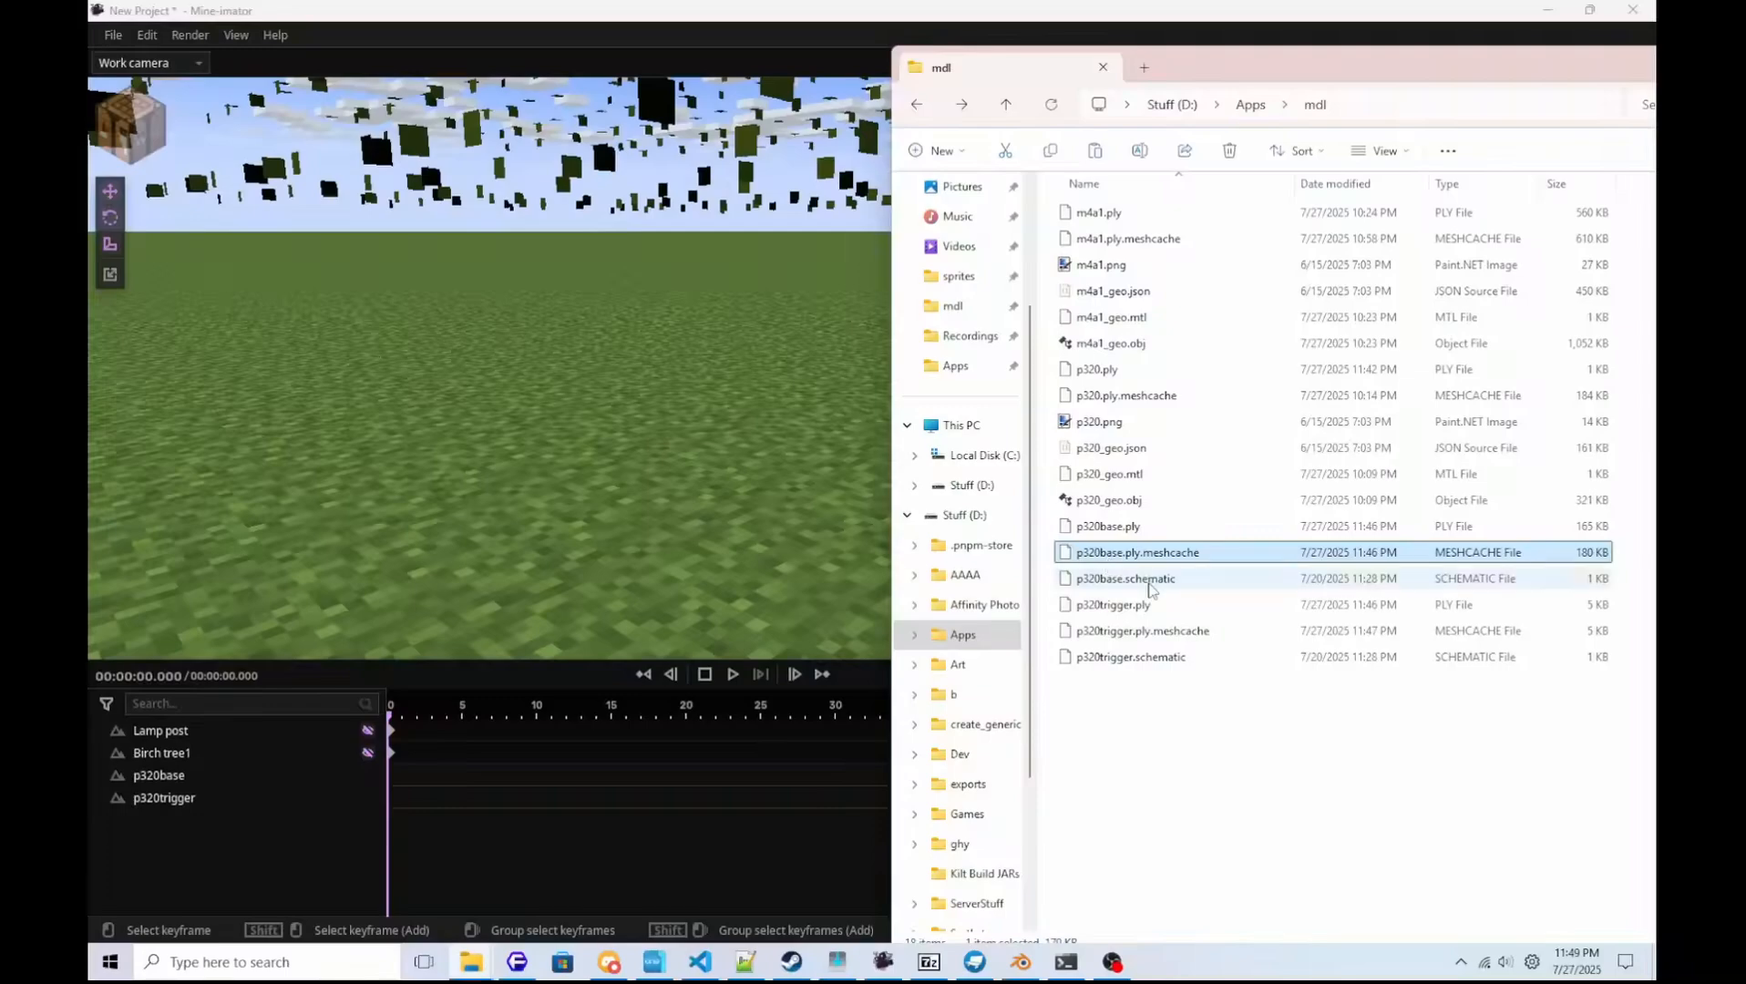
ctrl+click(1140, 633)
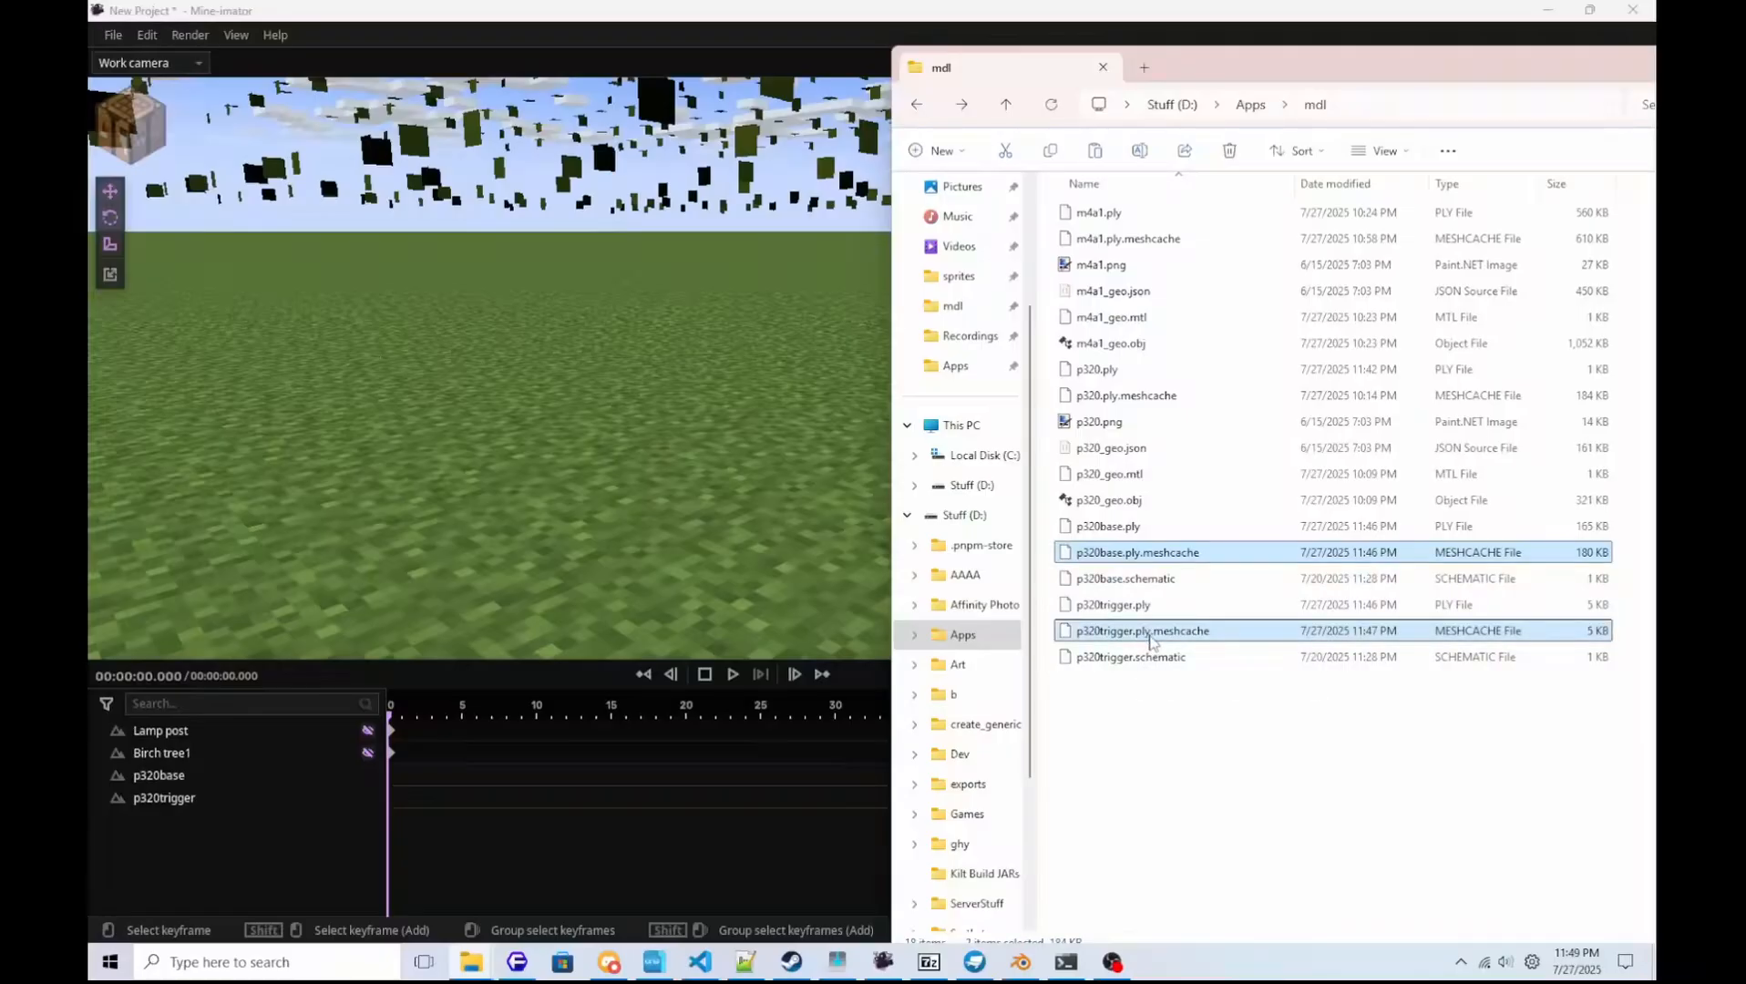
key(alt+Up)
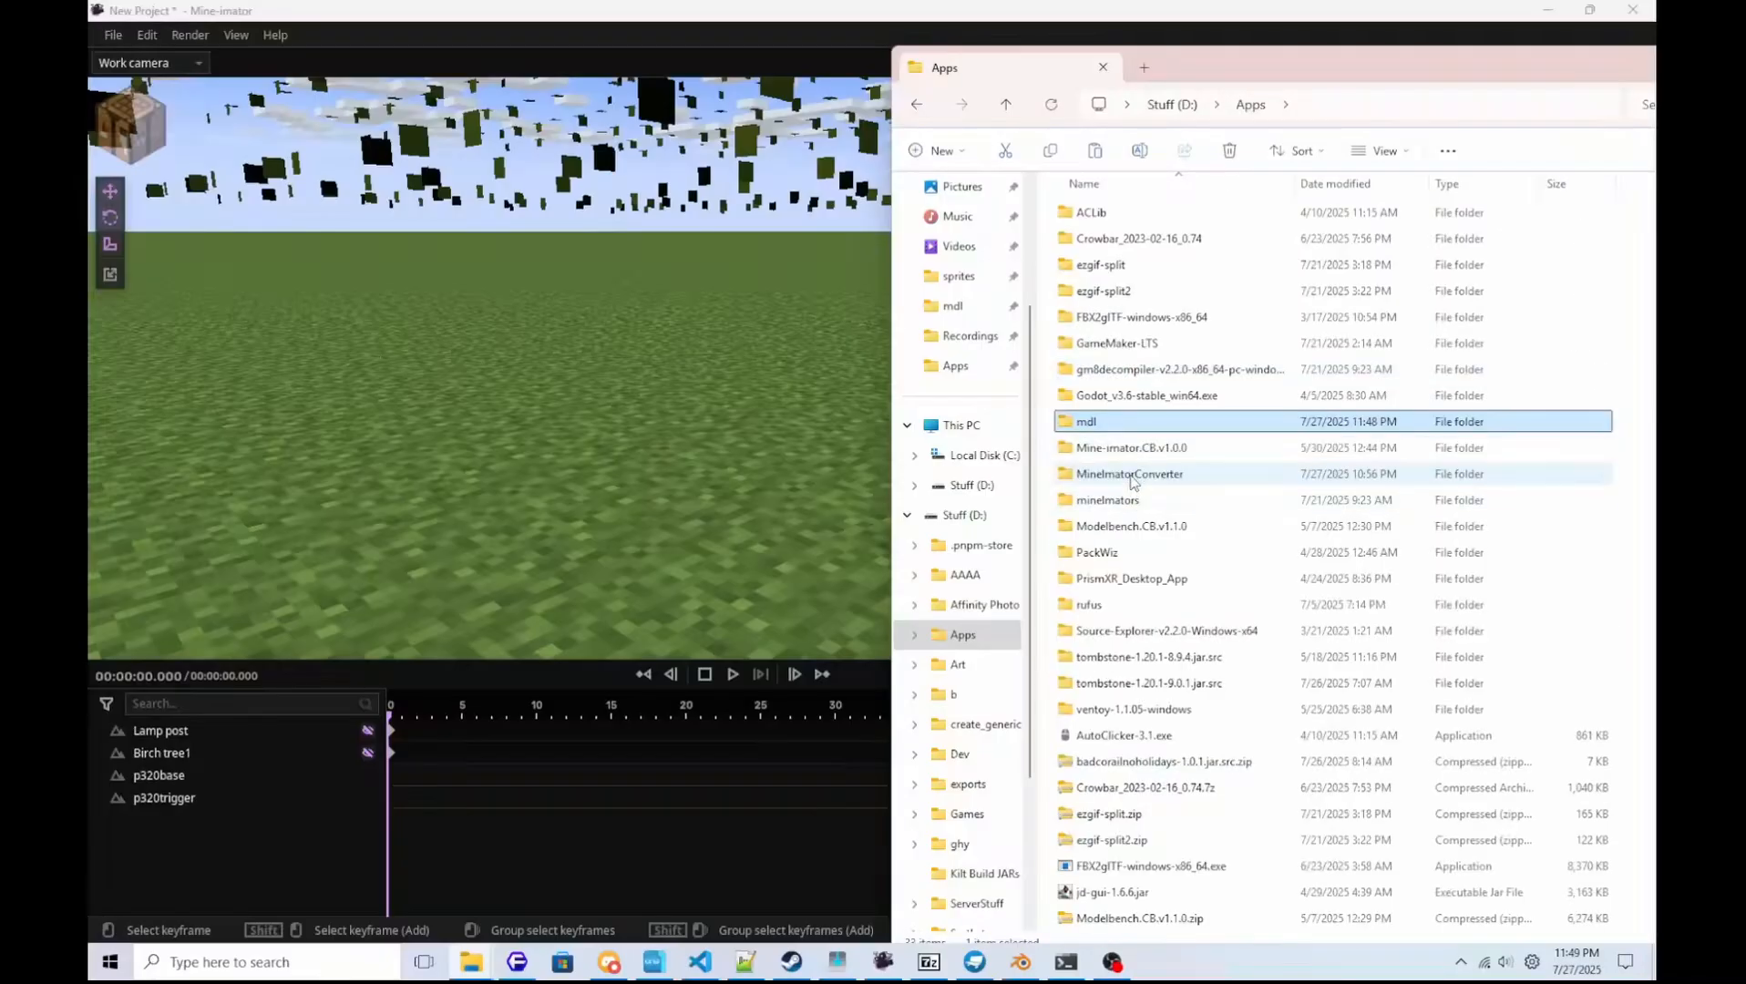
double_click(1130, 447)
double_click(1093, 212)
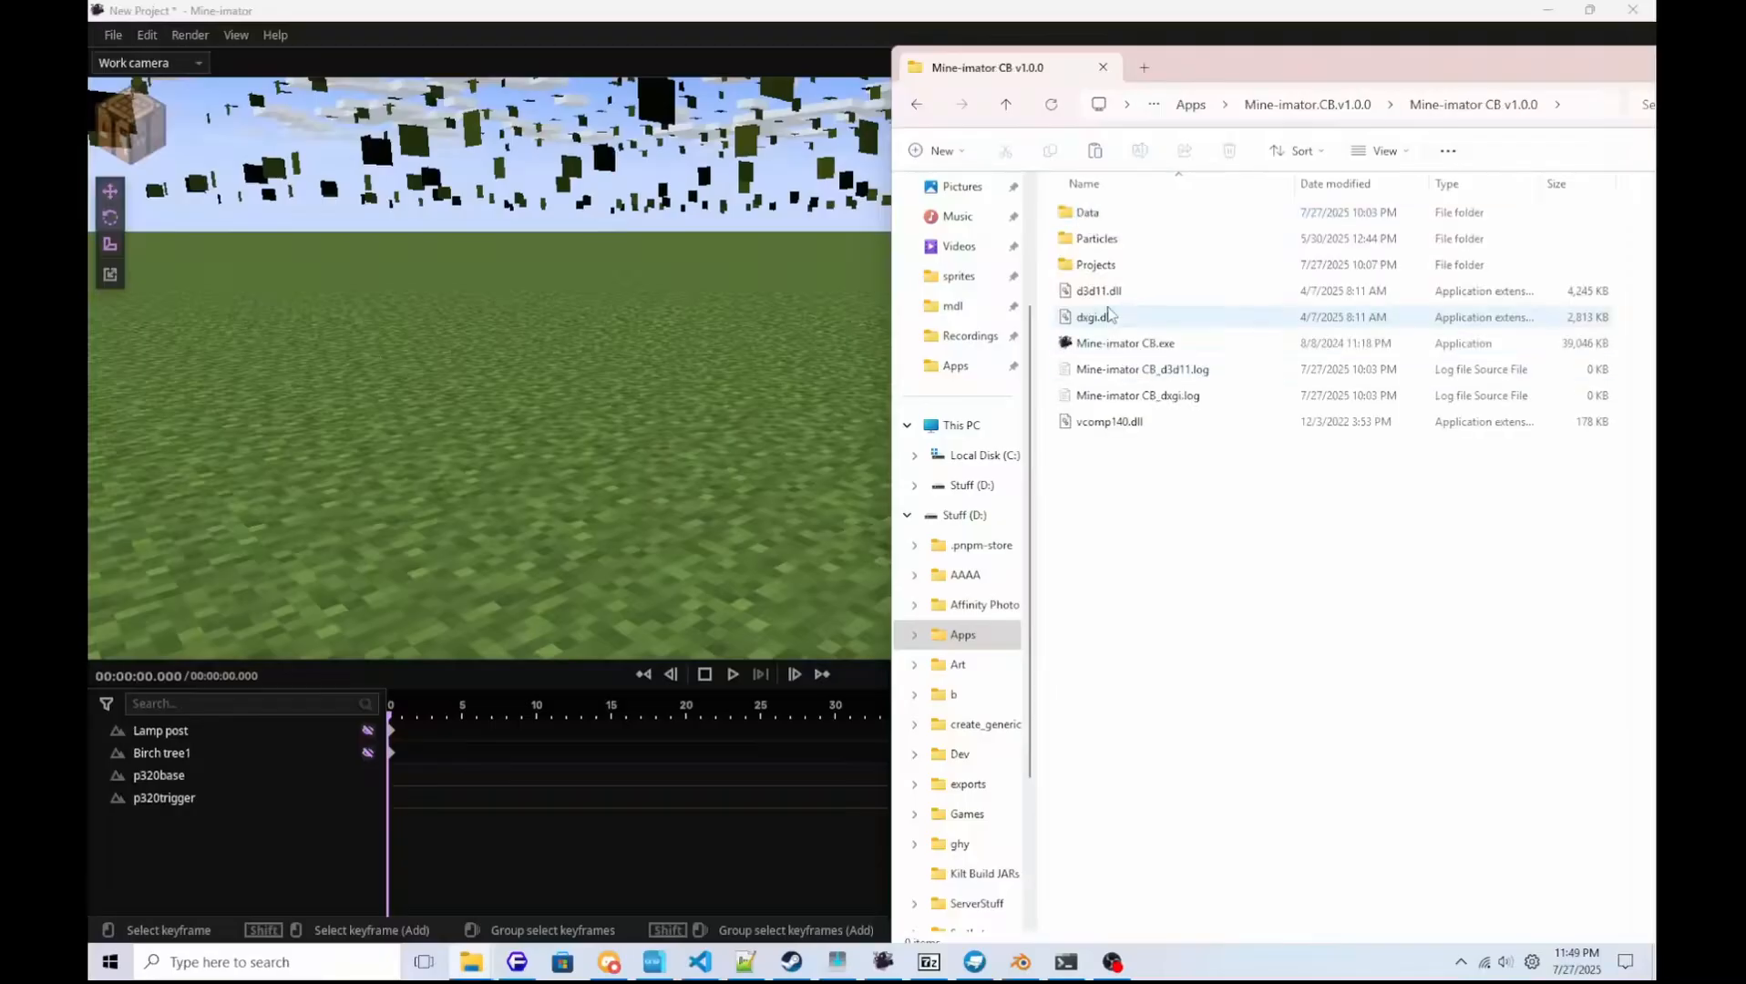
double_click(1095, 264)
double_click(1130, 448)
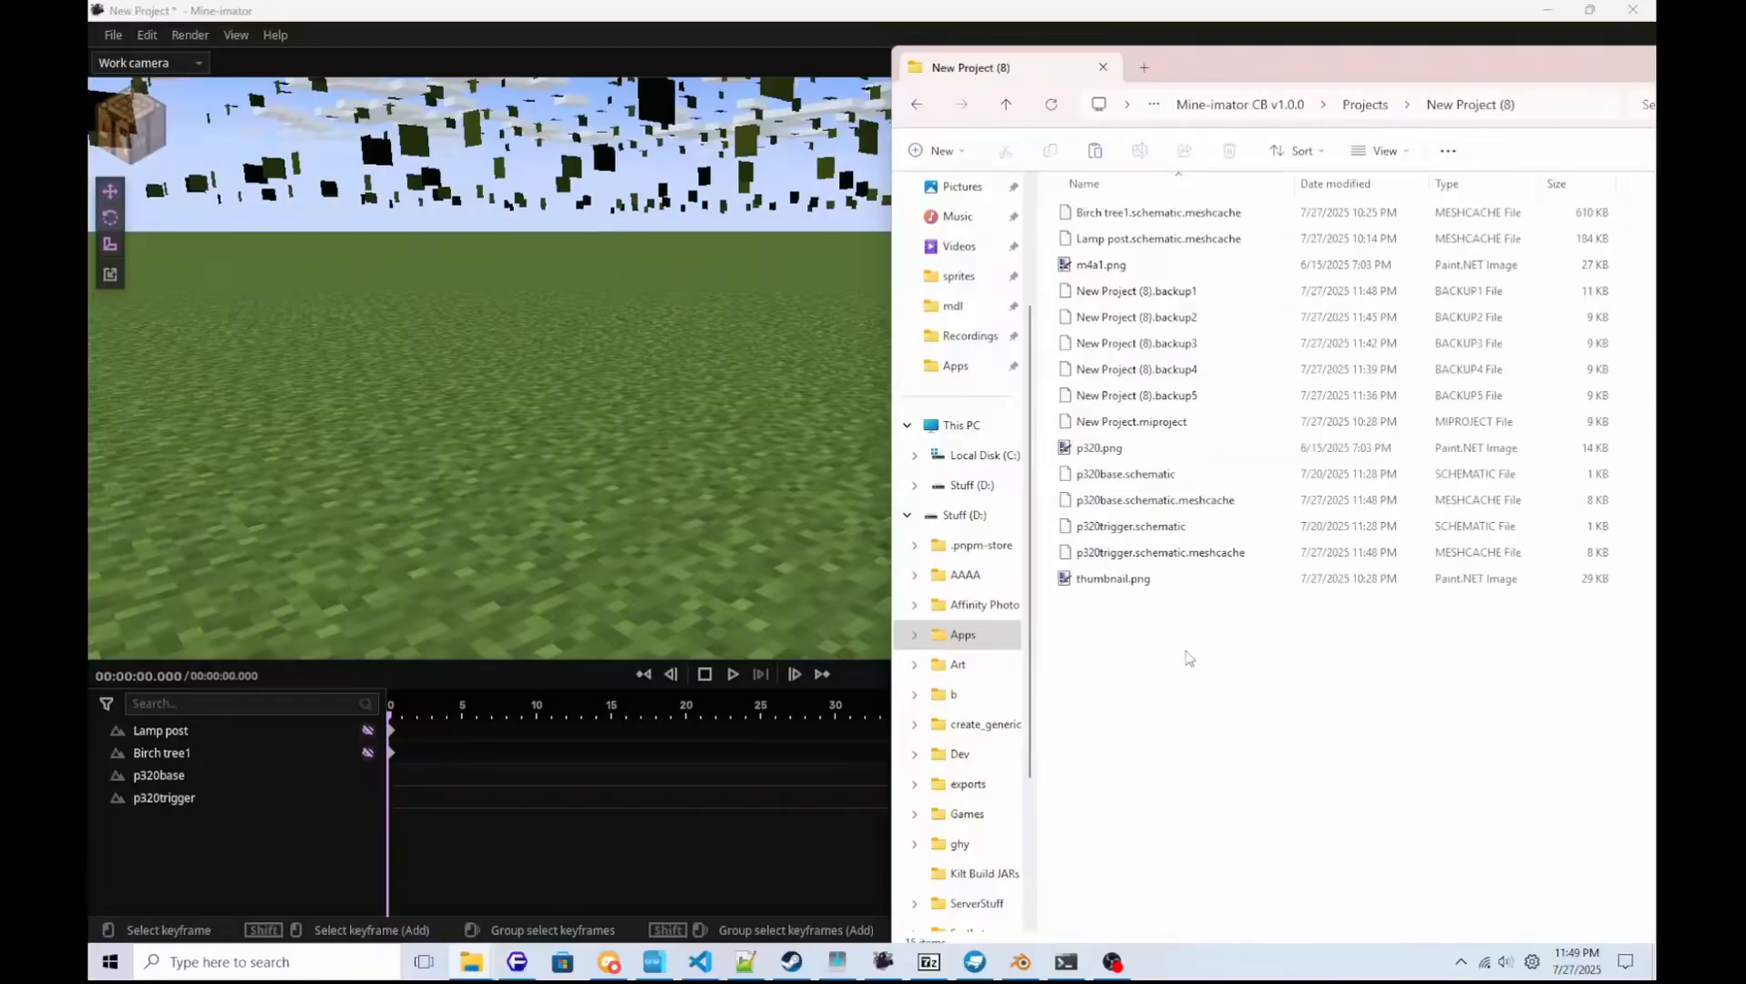
key(ctrl+v)
key(F5)
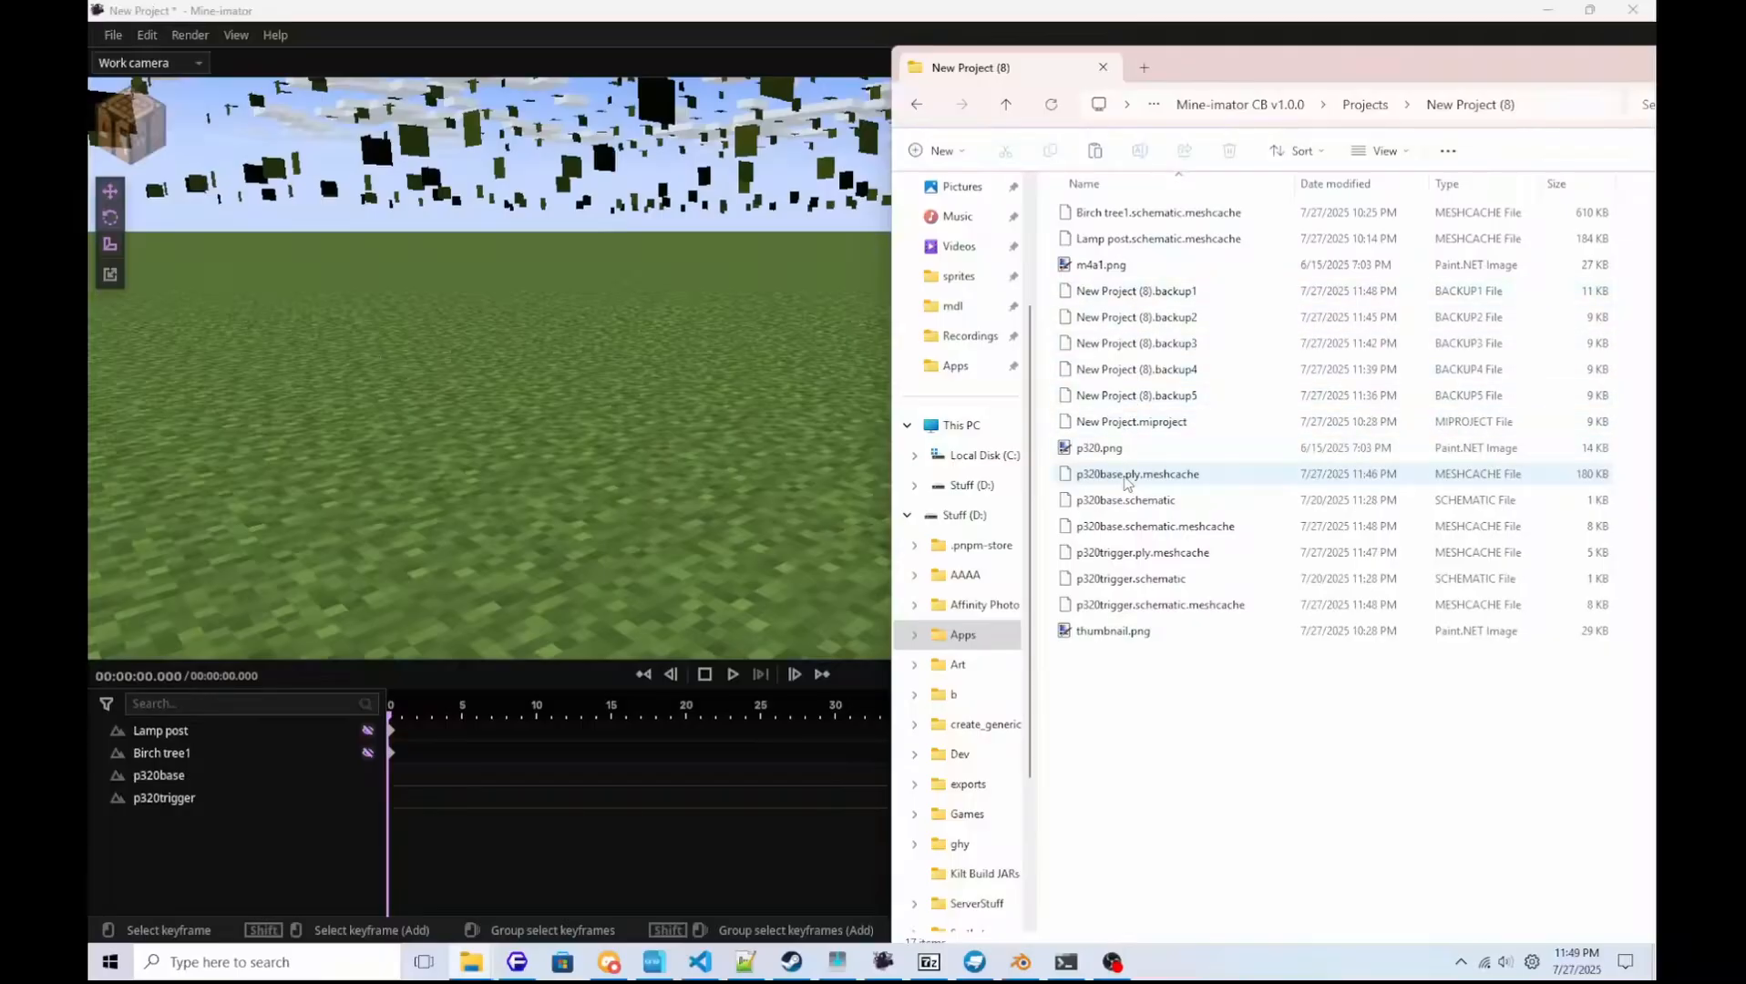
Permanently delete p320base.schematic and p320trigger.schematic from the New Project (8) folder.
click(1133, 507)
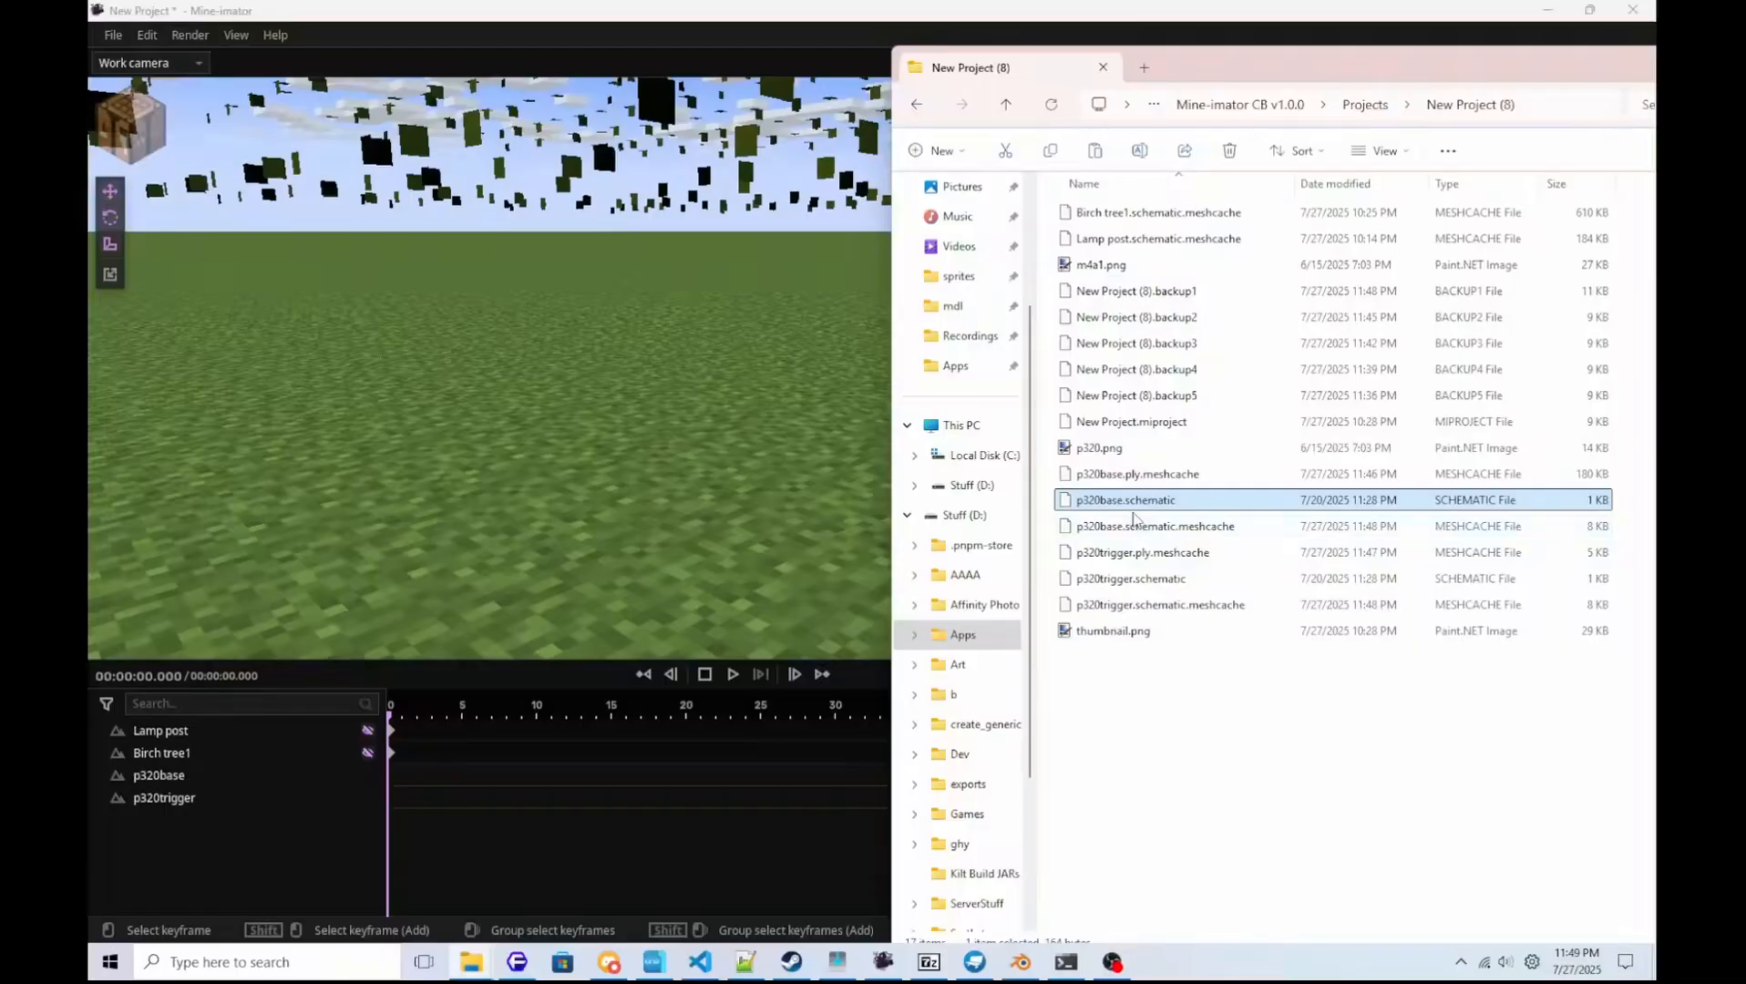
ctrl+click(1130, 588)
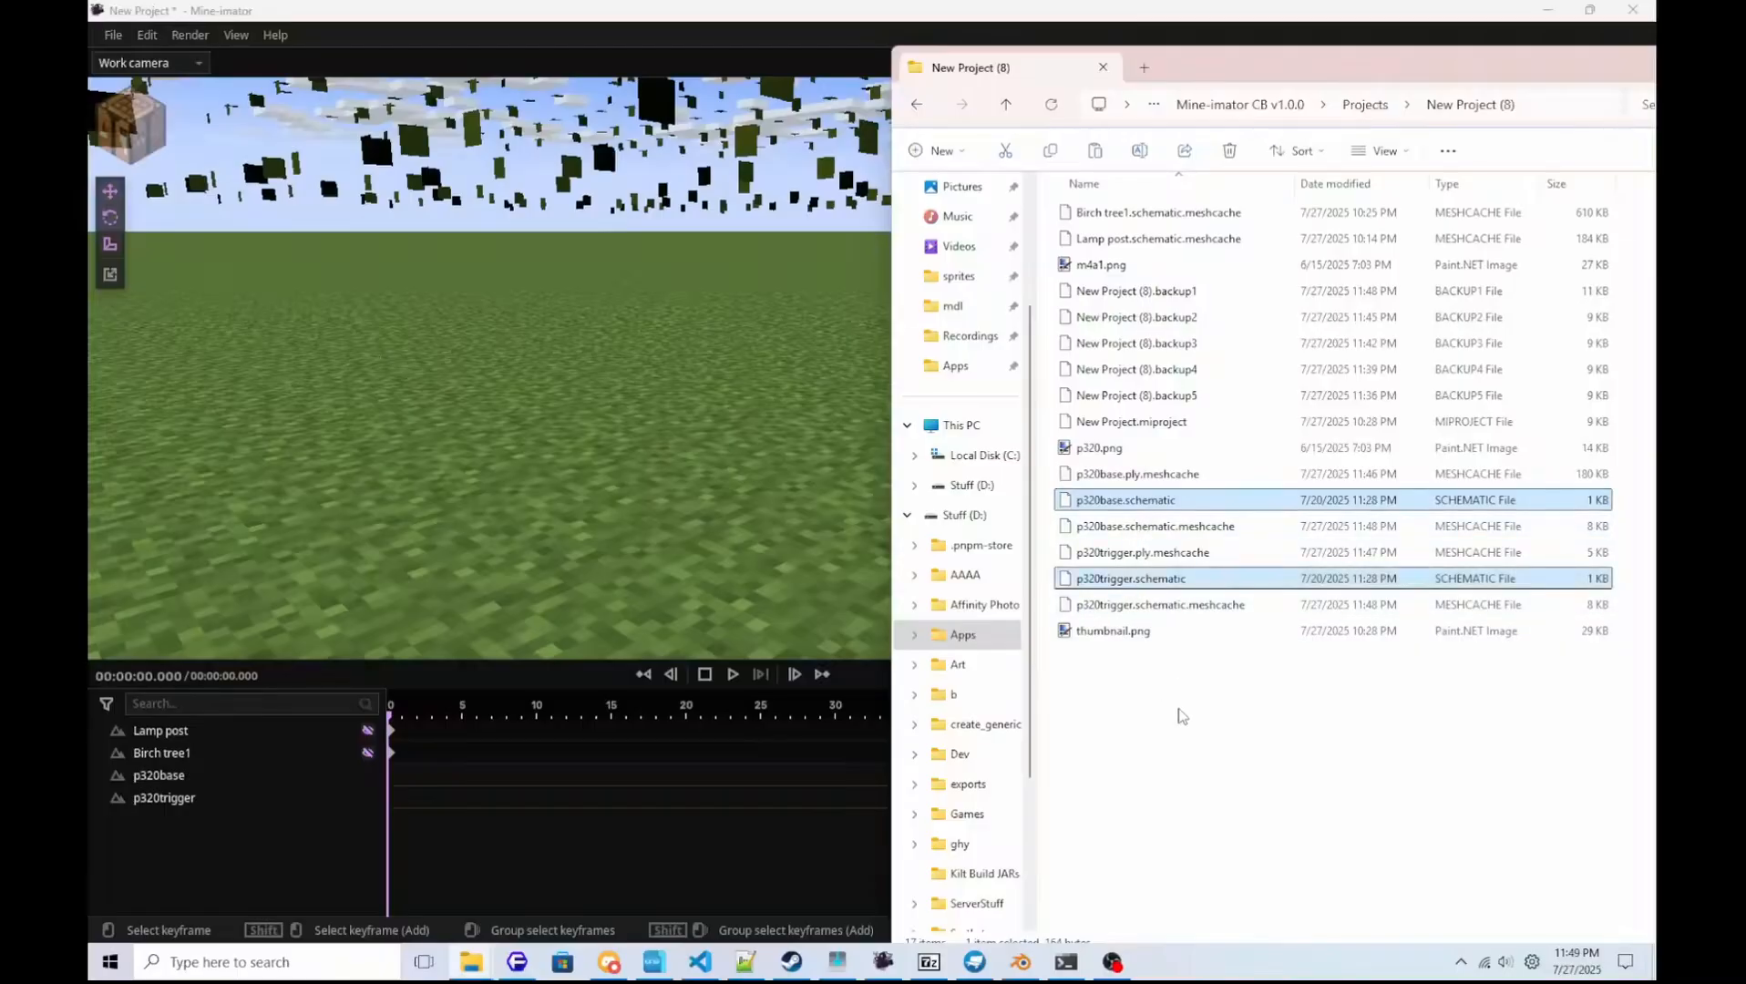
key(shift+Delete)
key(Return)
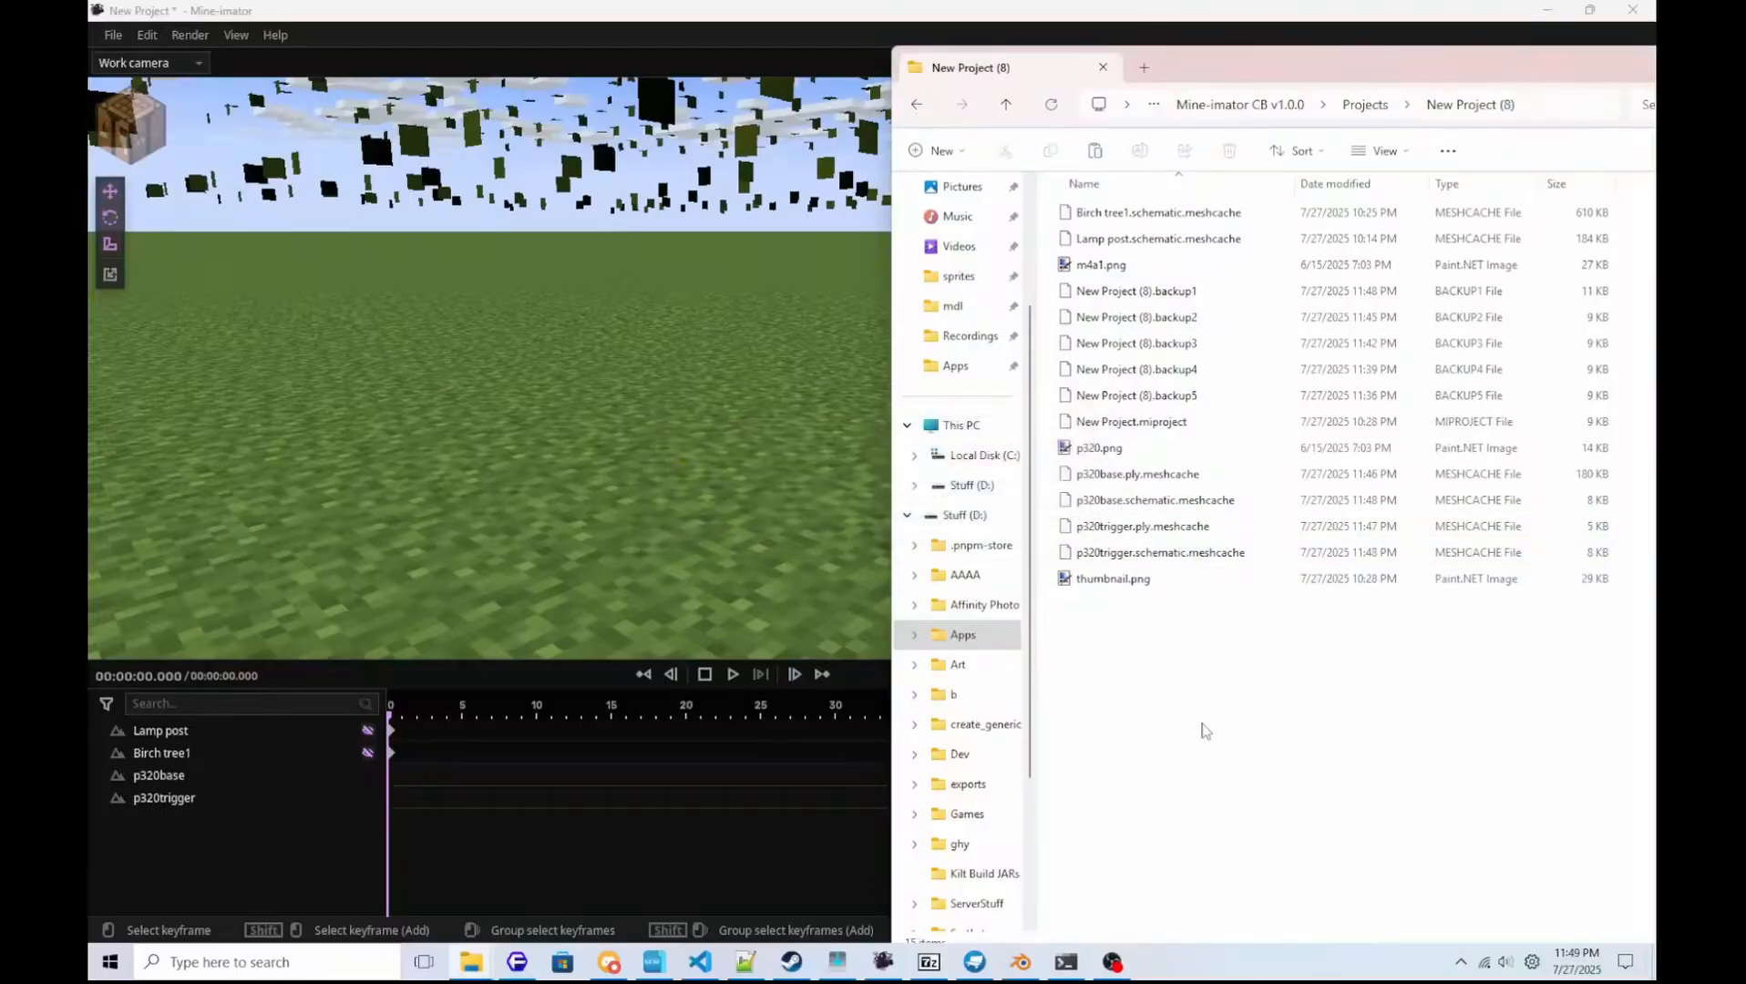
Copy the name part p320base.schematic from p320base.schematic.meshcache and permanently delete that file.
click(1135, 474)
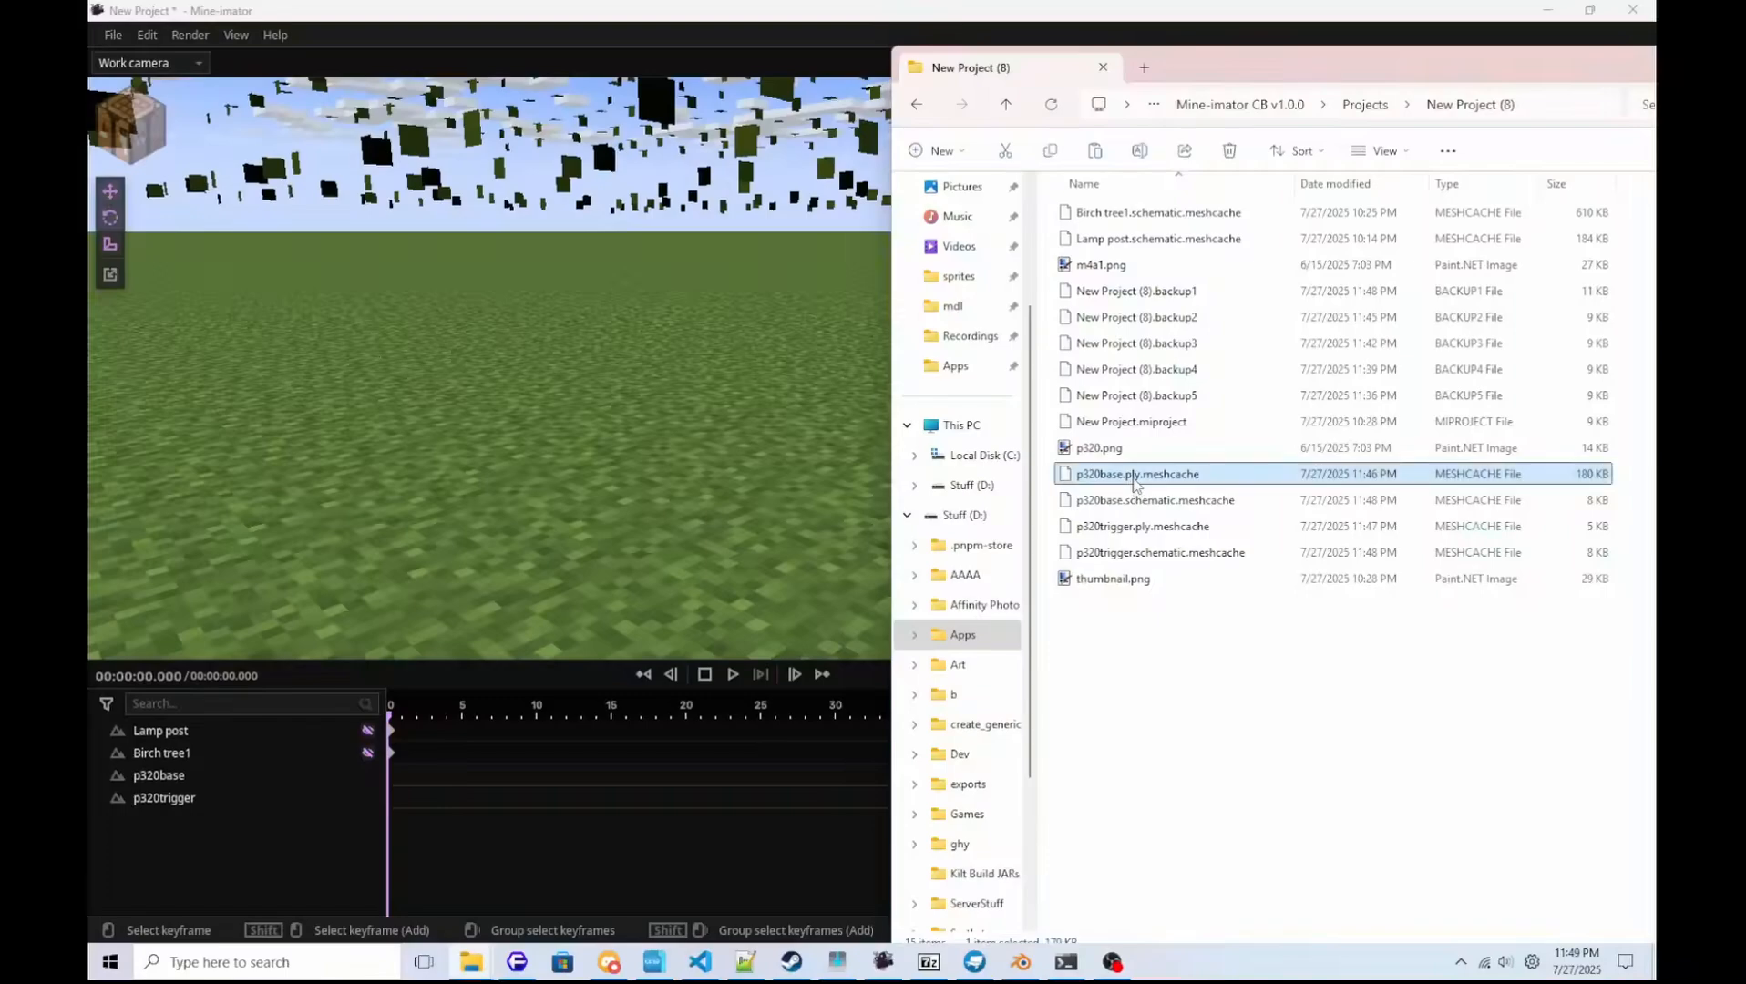
click(1137, 501)
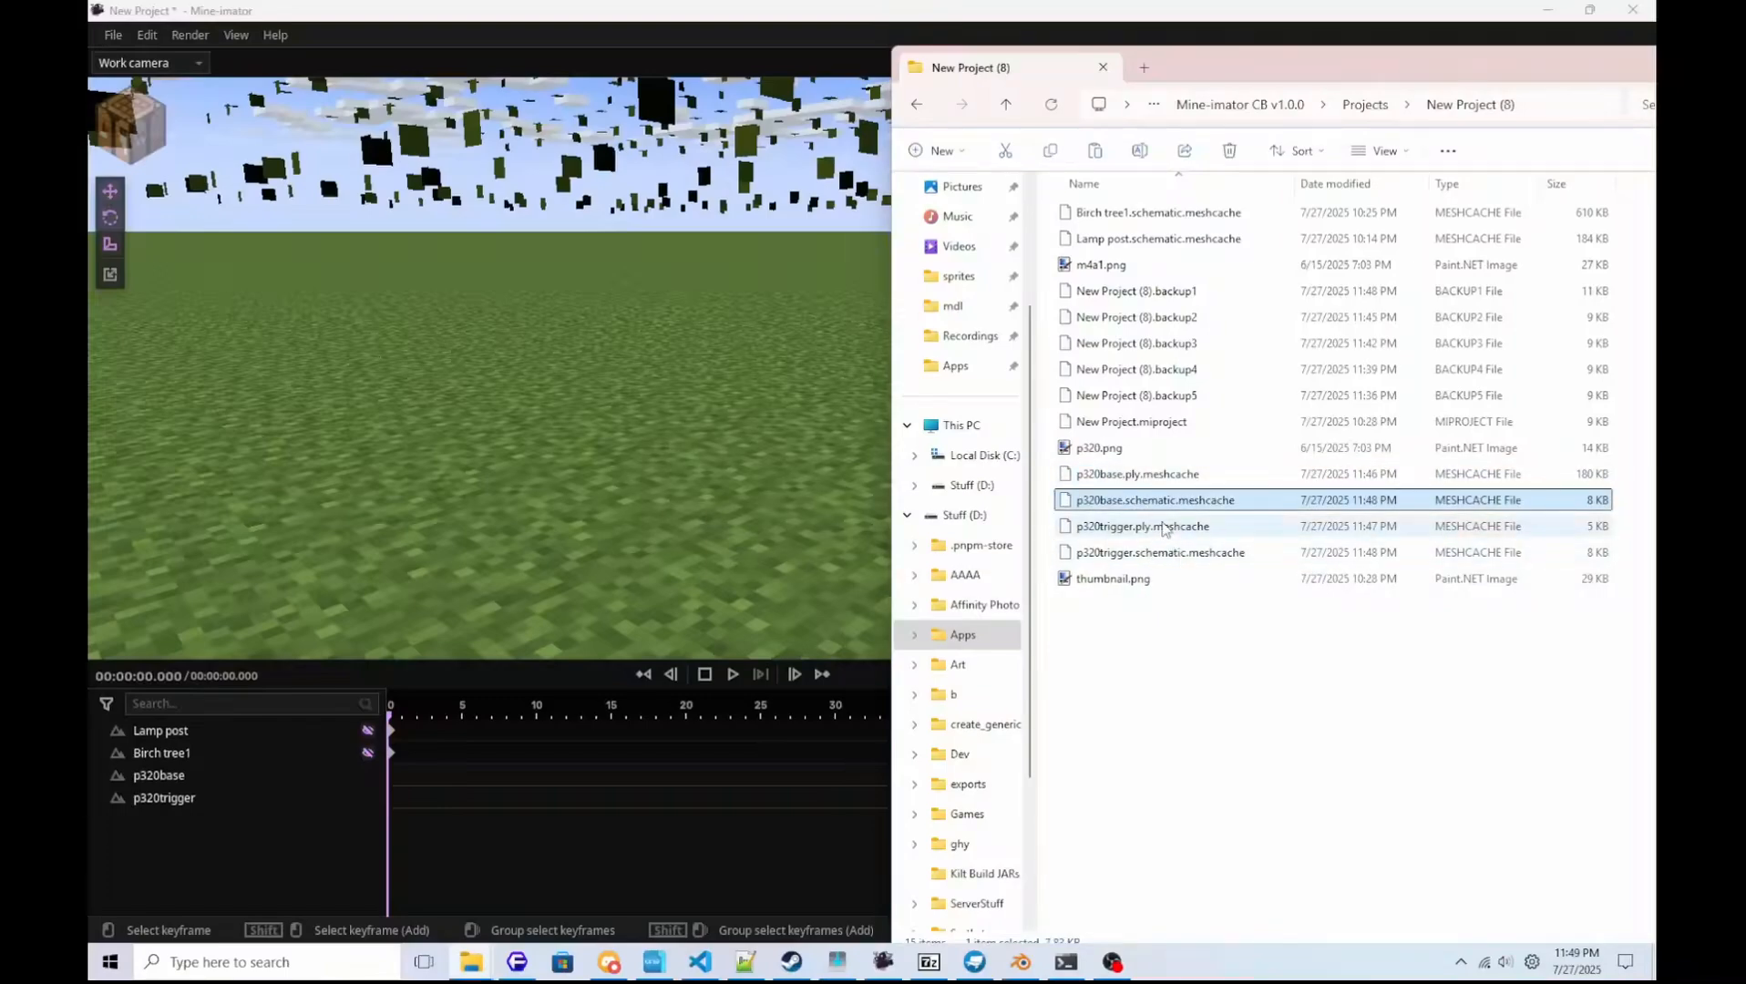
key(F2)
key(ctrl+c)
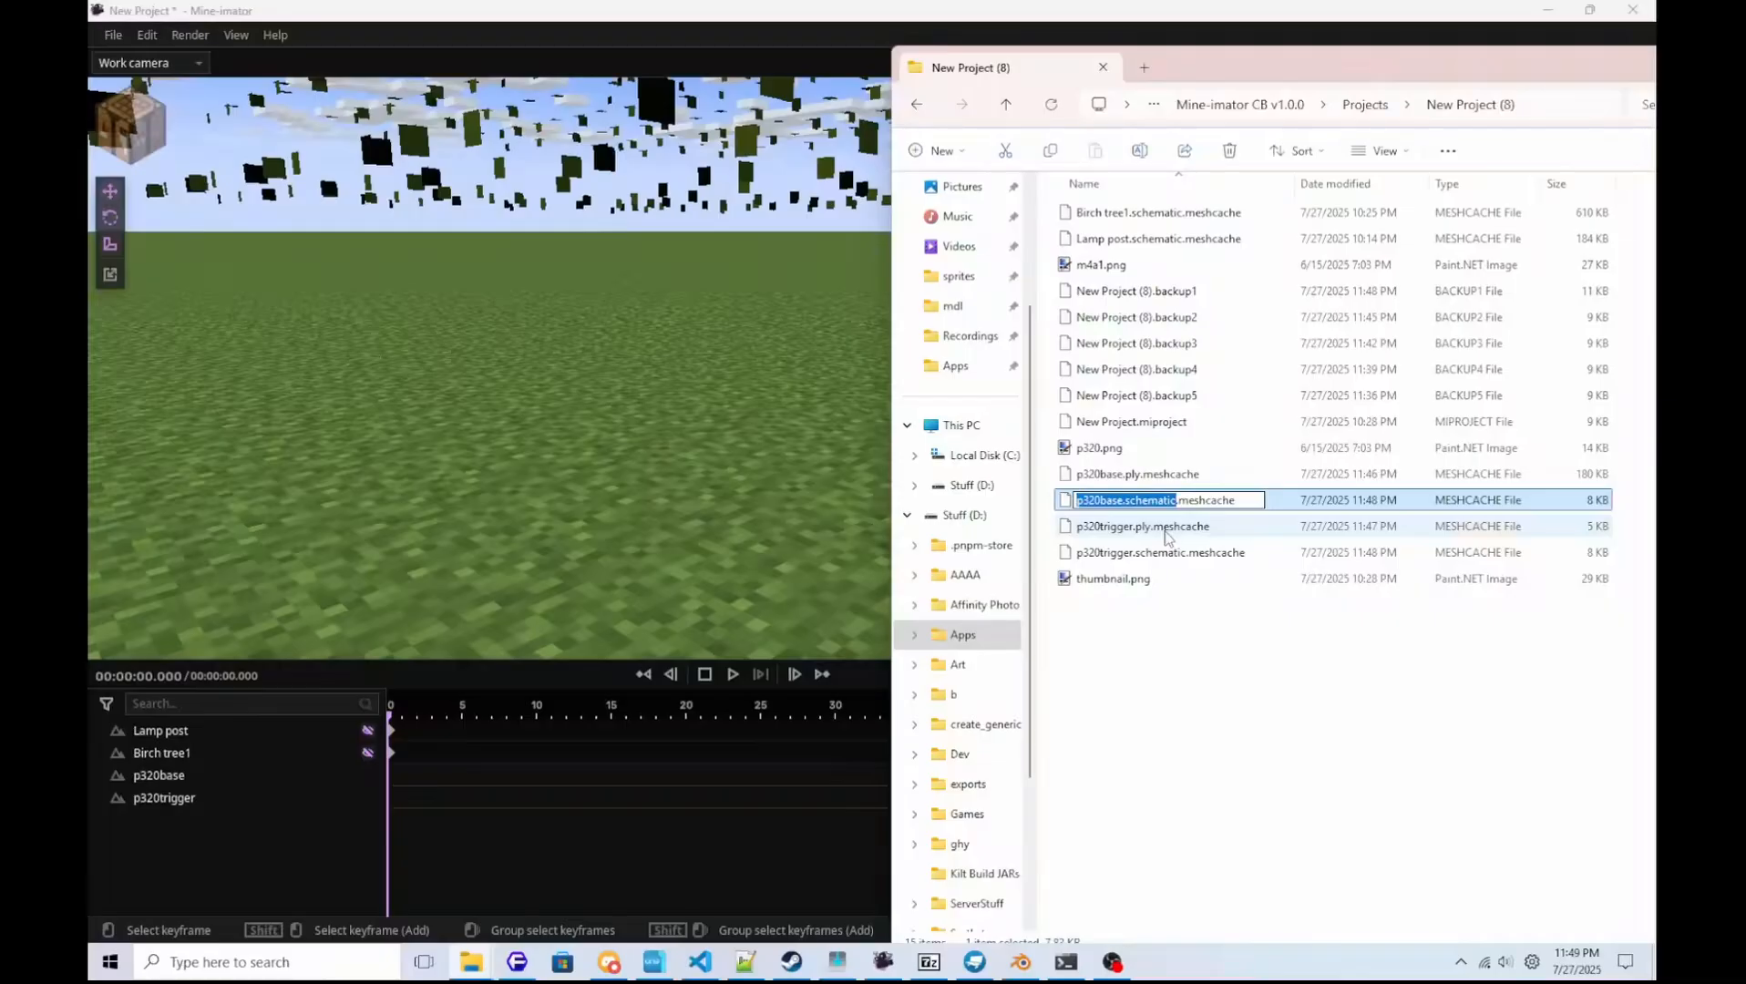
key(Escape)
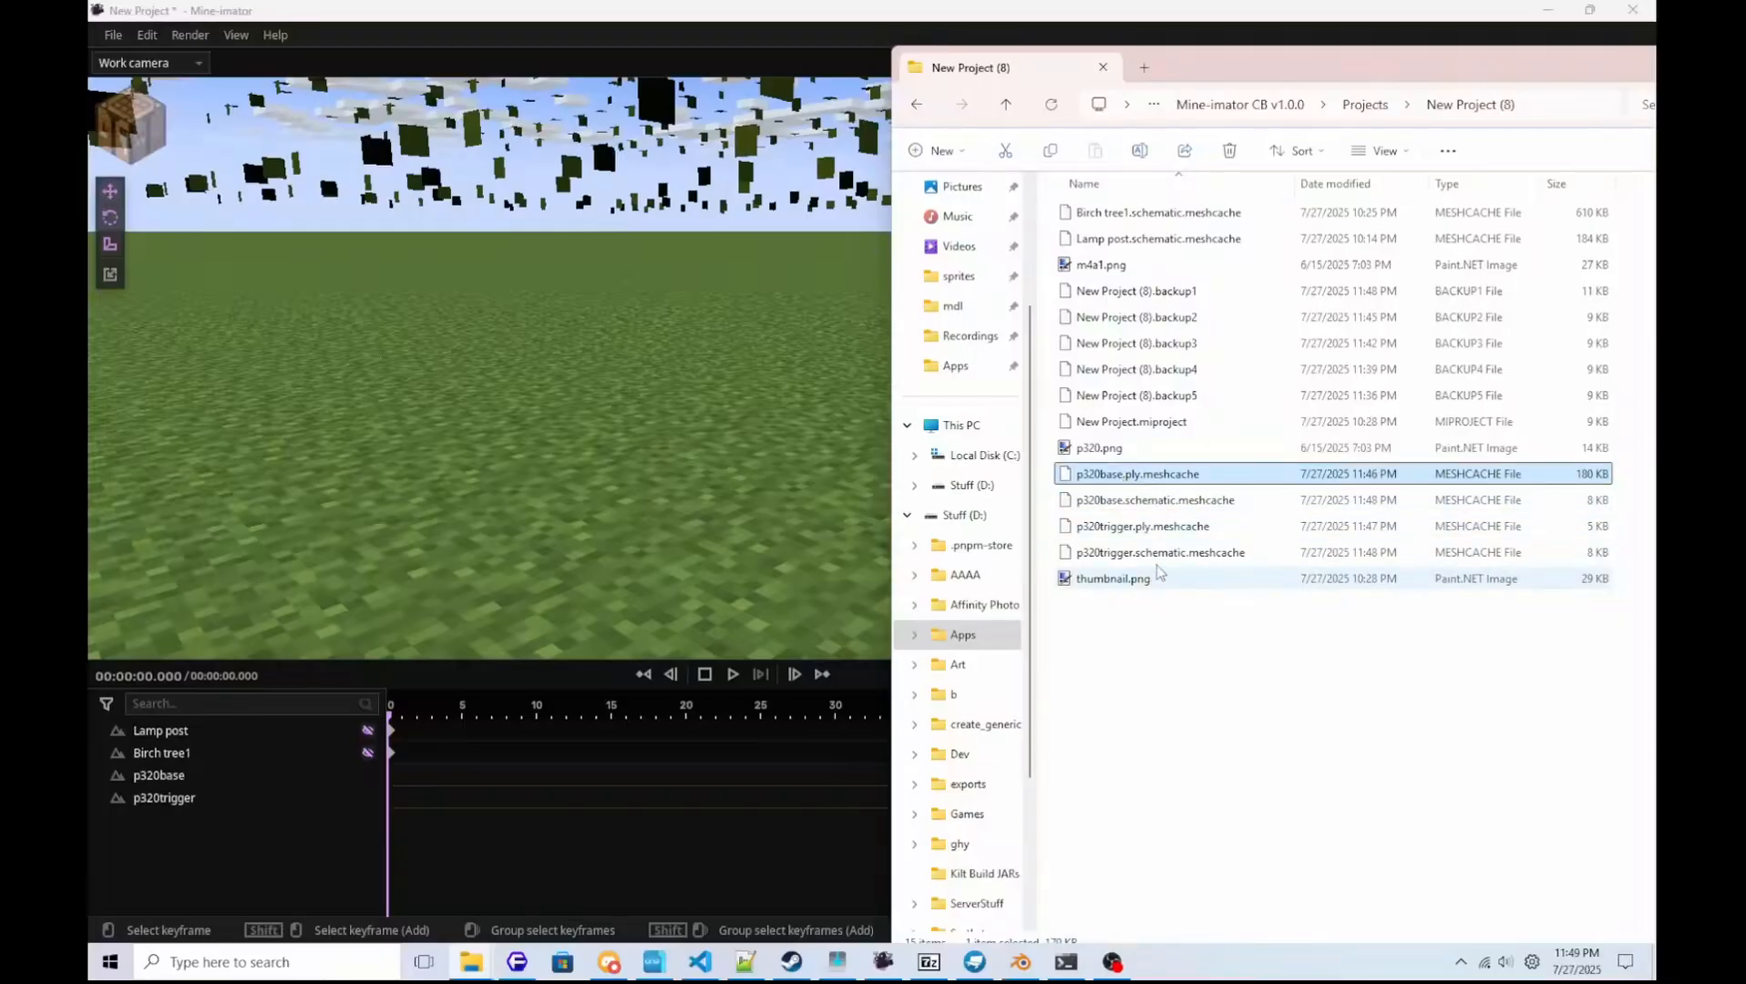
key(Delete)
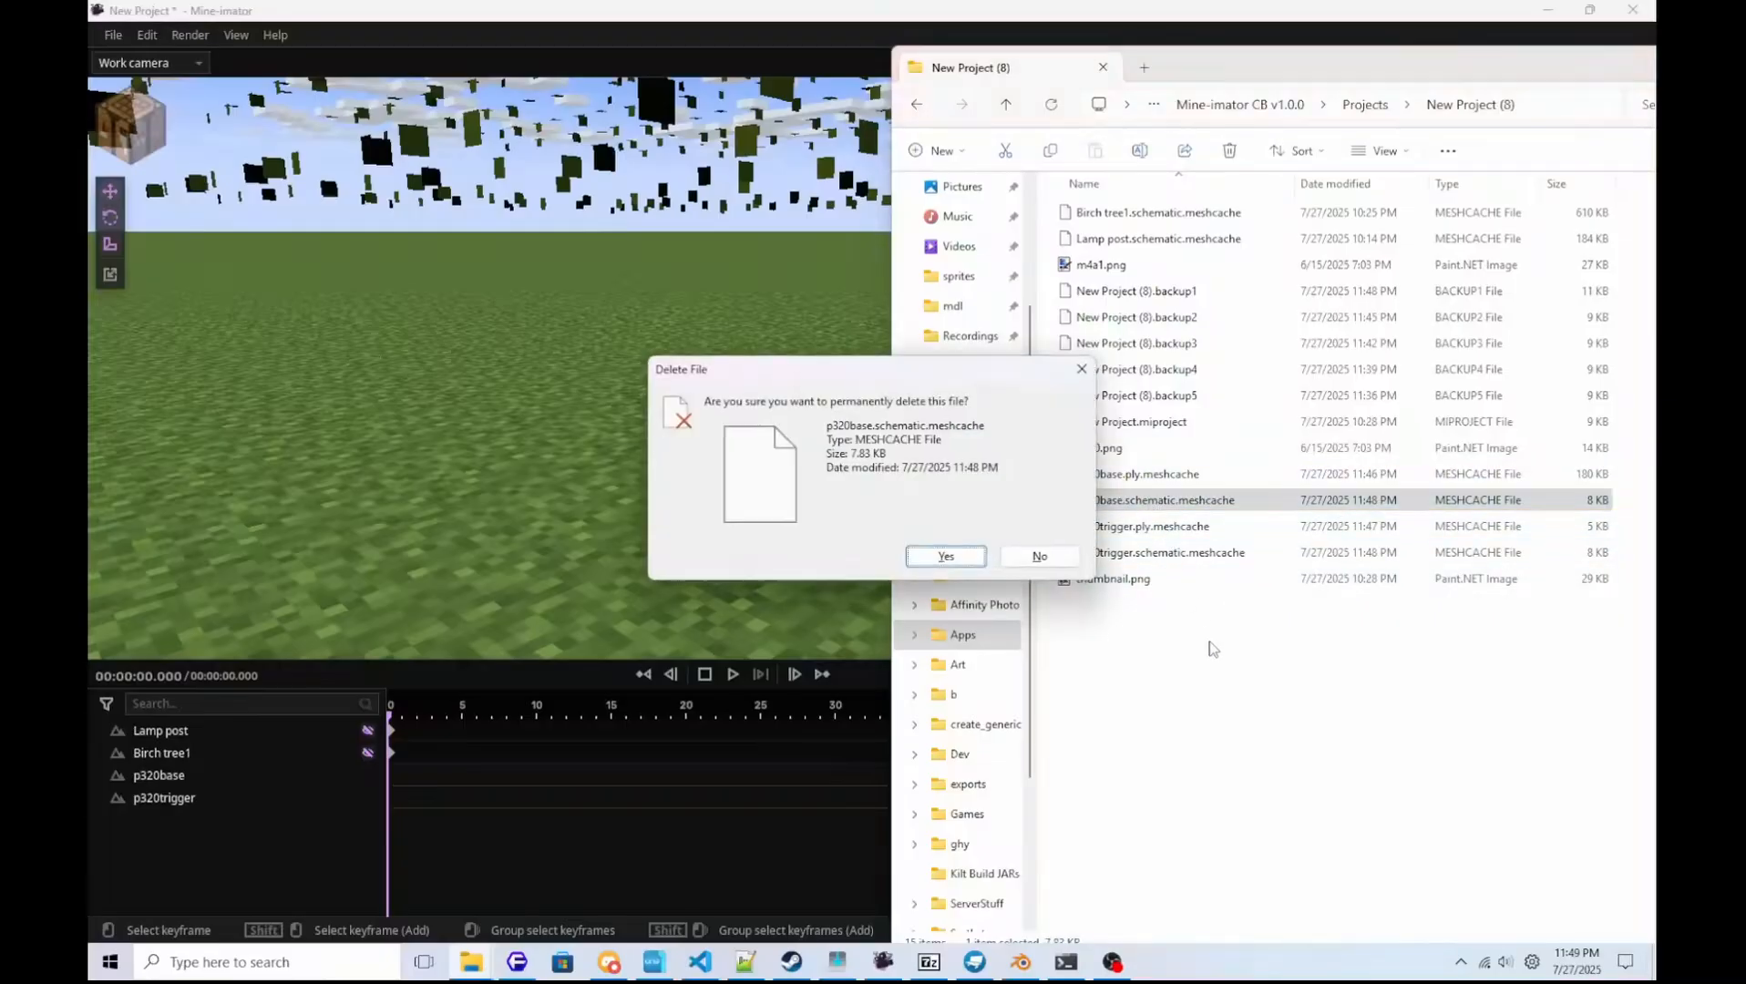
key(Return)
Rename p320base.ply.meshcache in the project folder as p320base.schematic.meshcache.
click(1123, 473)
key(F2)
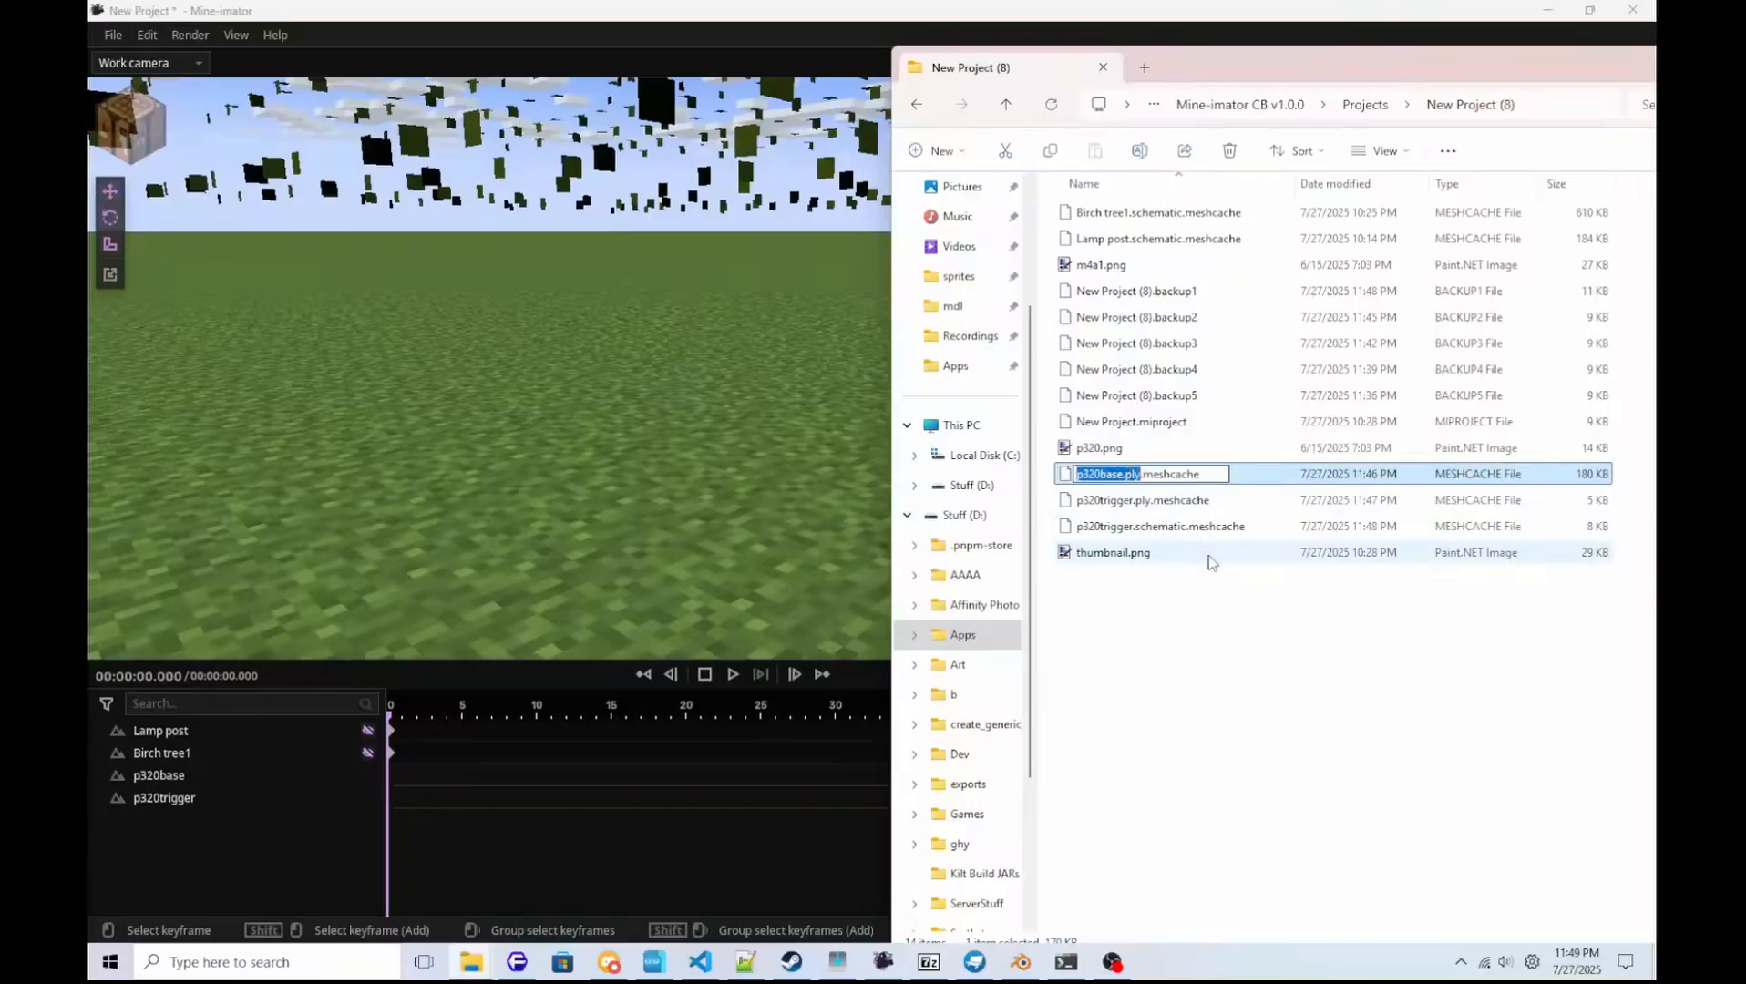
key(ctrl+v)
key(Return)
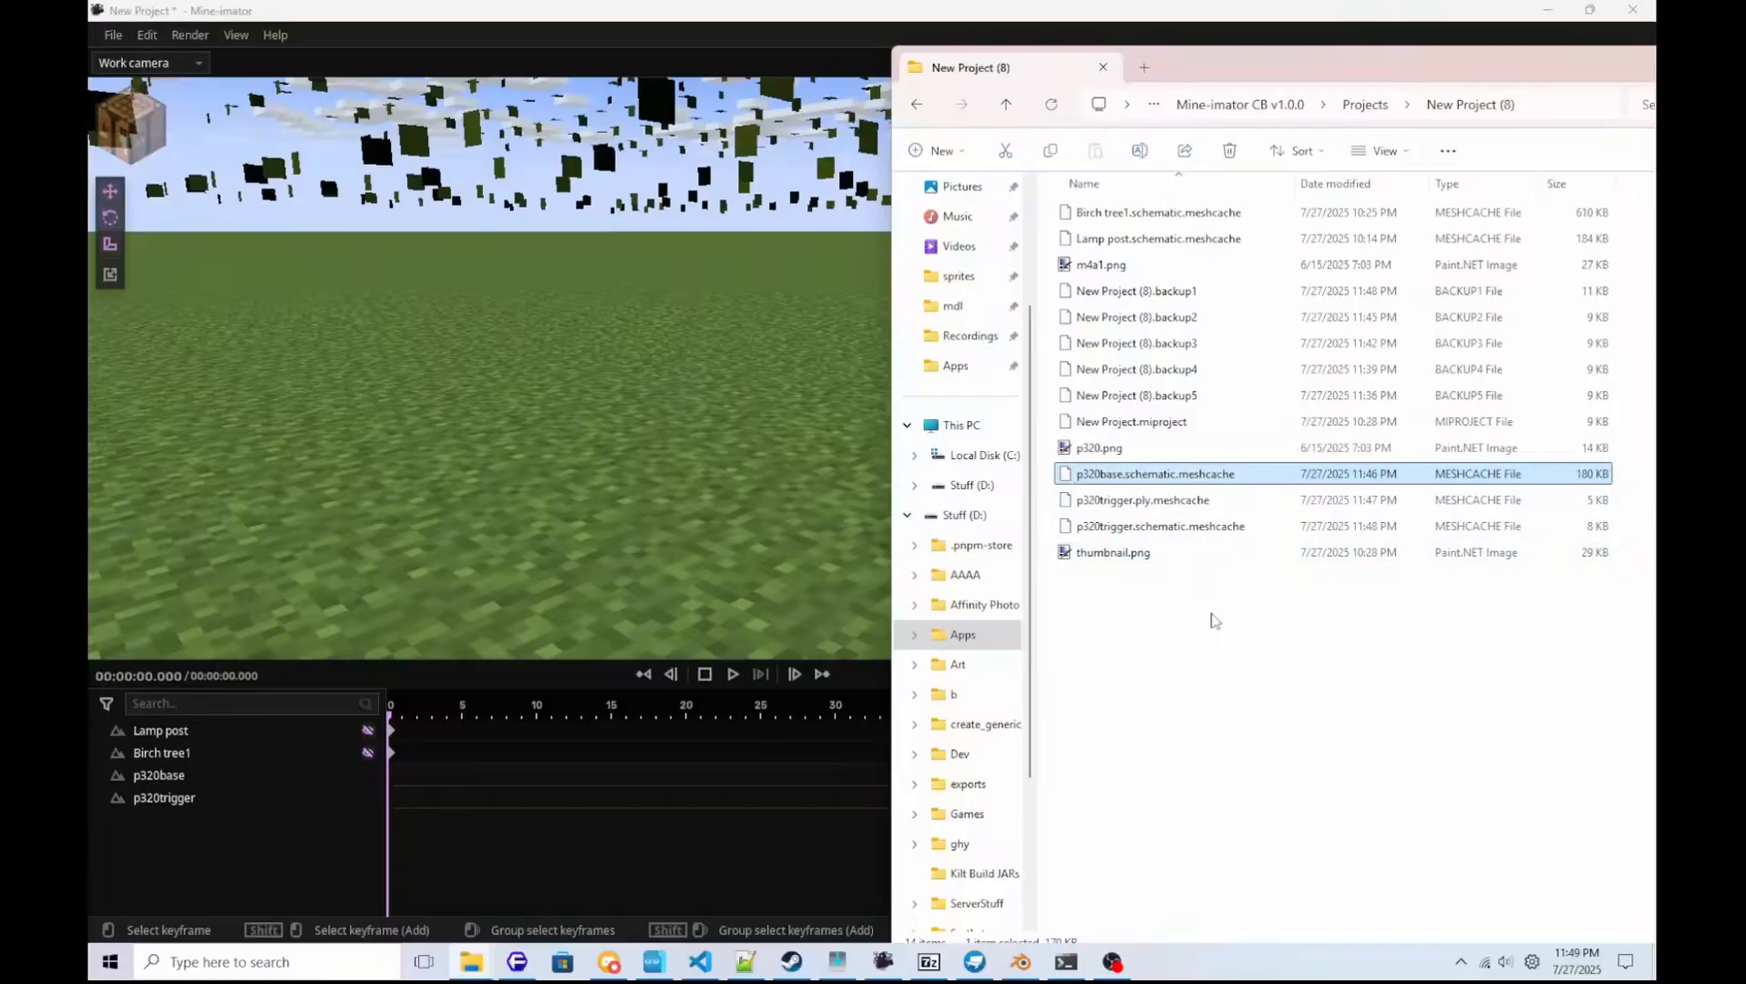
Copy the name part p320trigger.schematic from p320trigger.schematic.meshcache, permanently delete that file, and select p320trigger.ply.meshcache.
click(1142, 528)
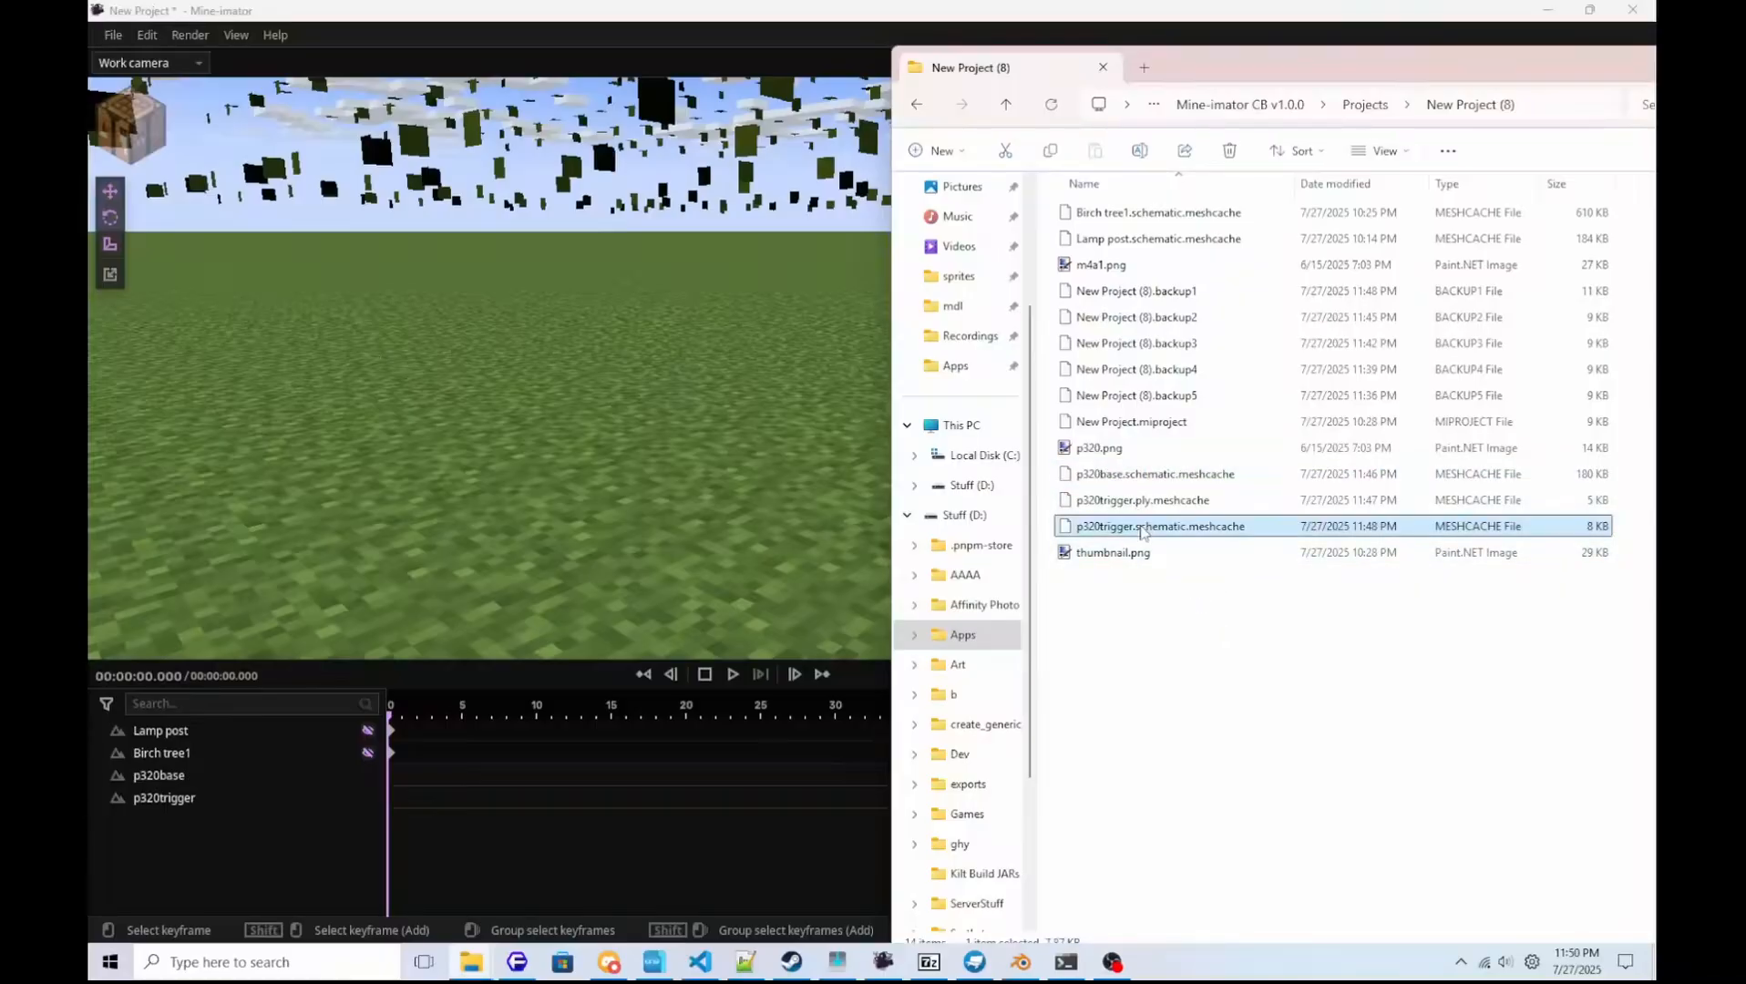
key(F2)
key(ctrl+c)
key(Return)
key(Delete)
key(Up)
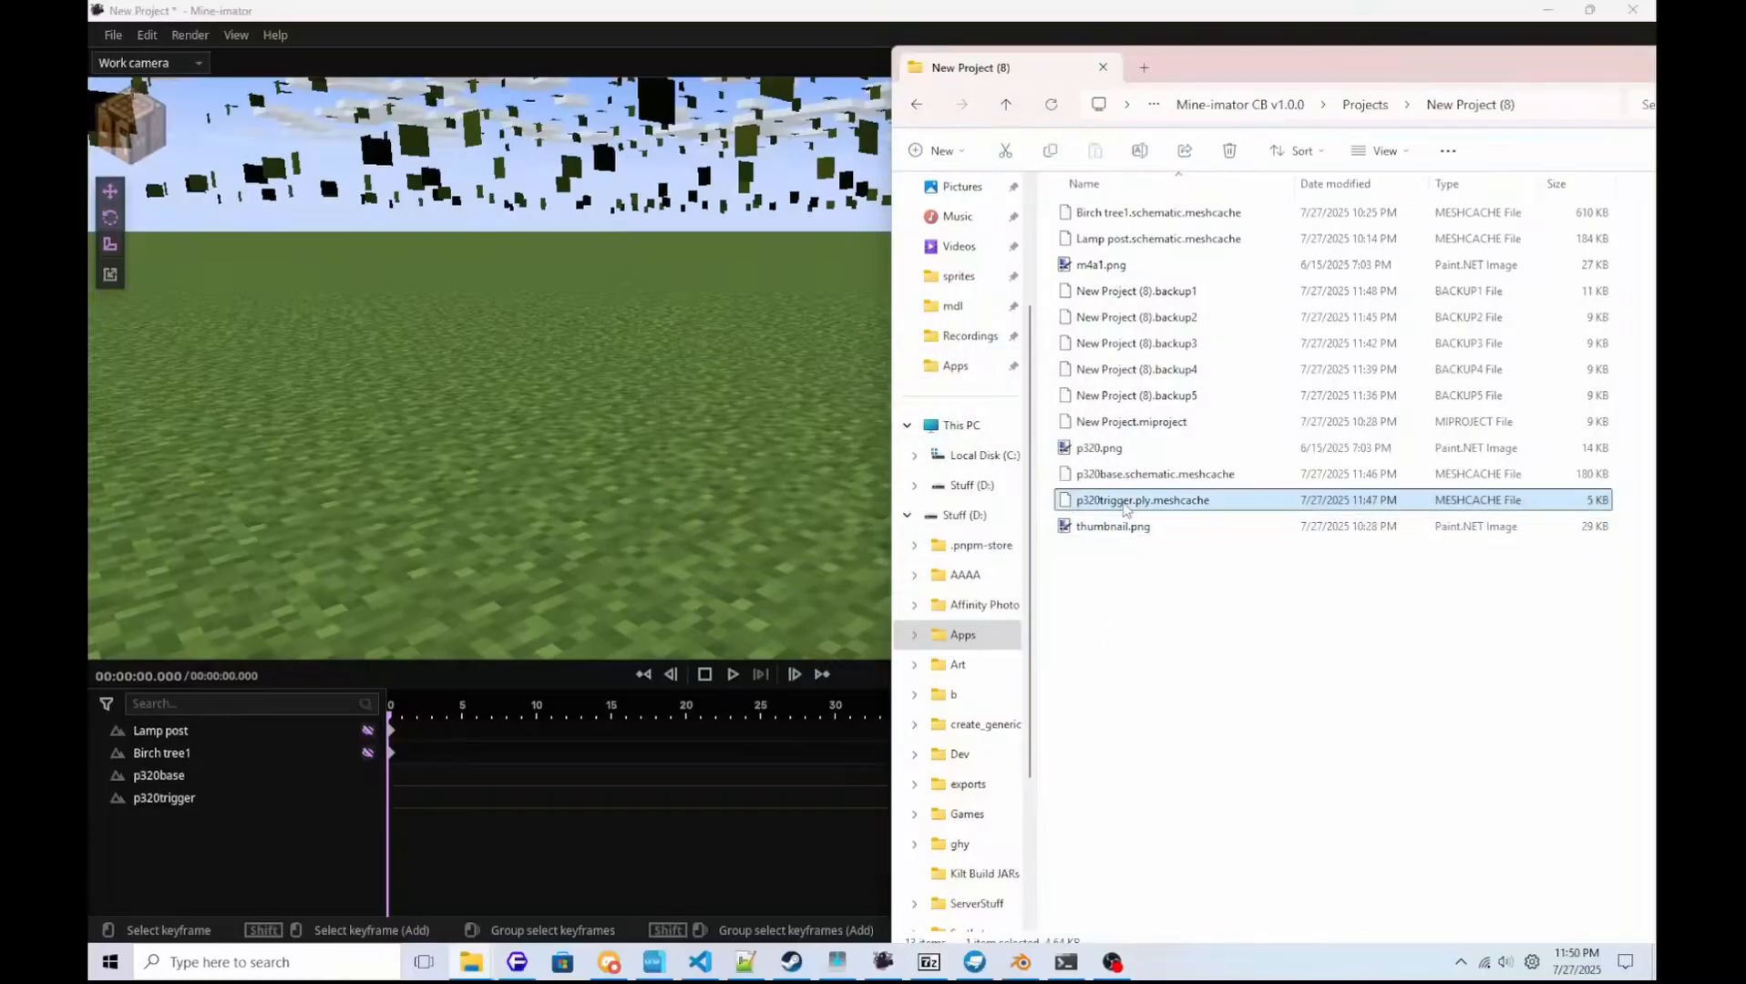
Rename p320trigger.ply.meshcache in the project folder as p320trigger.schematic.meshcache.
key(F2)
key(ctrl+v)
key(Return)
click(1235, 633)
Switch to Mine-imator, save the project and reload it from the most recent New Project entry.
click(597, 8)
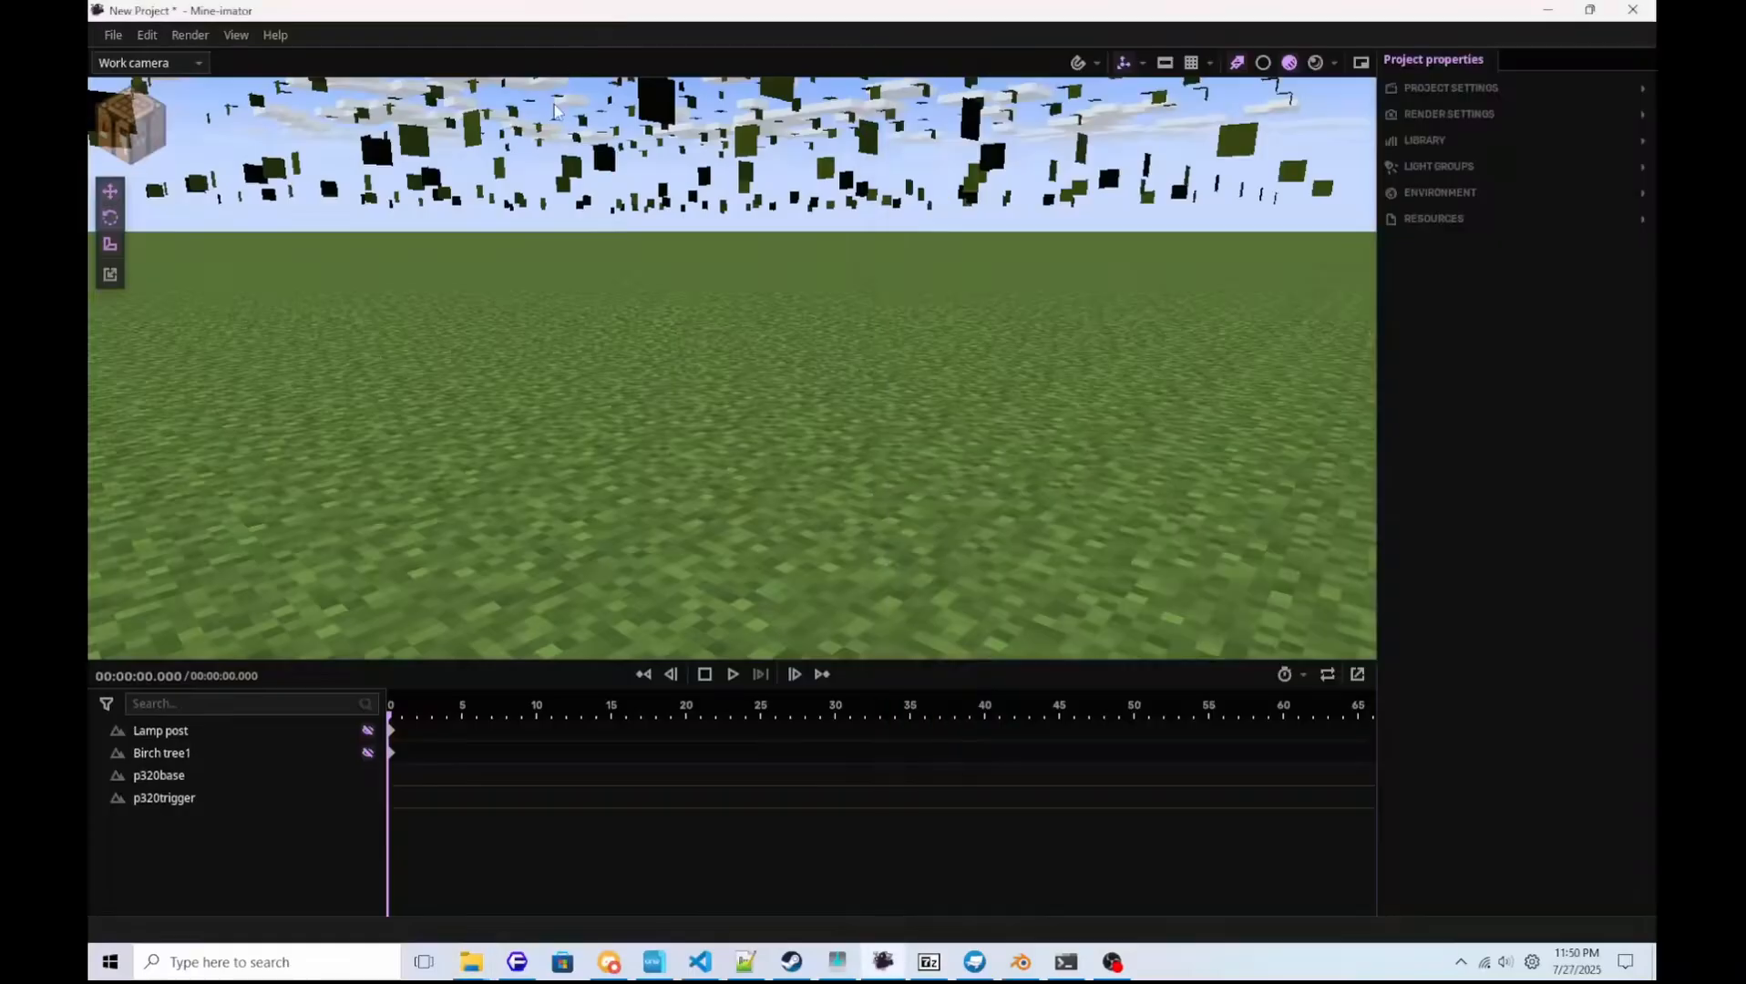
key(ctrl+s)
click(113, 34)
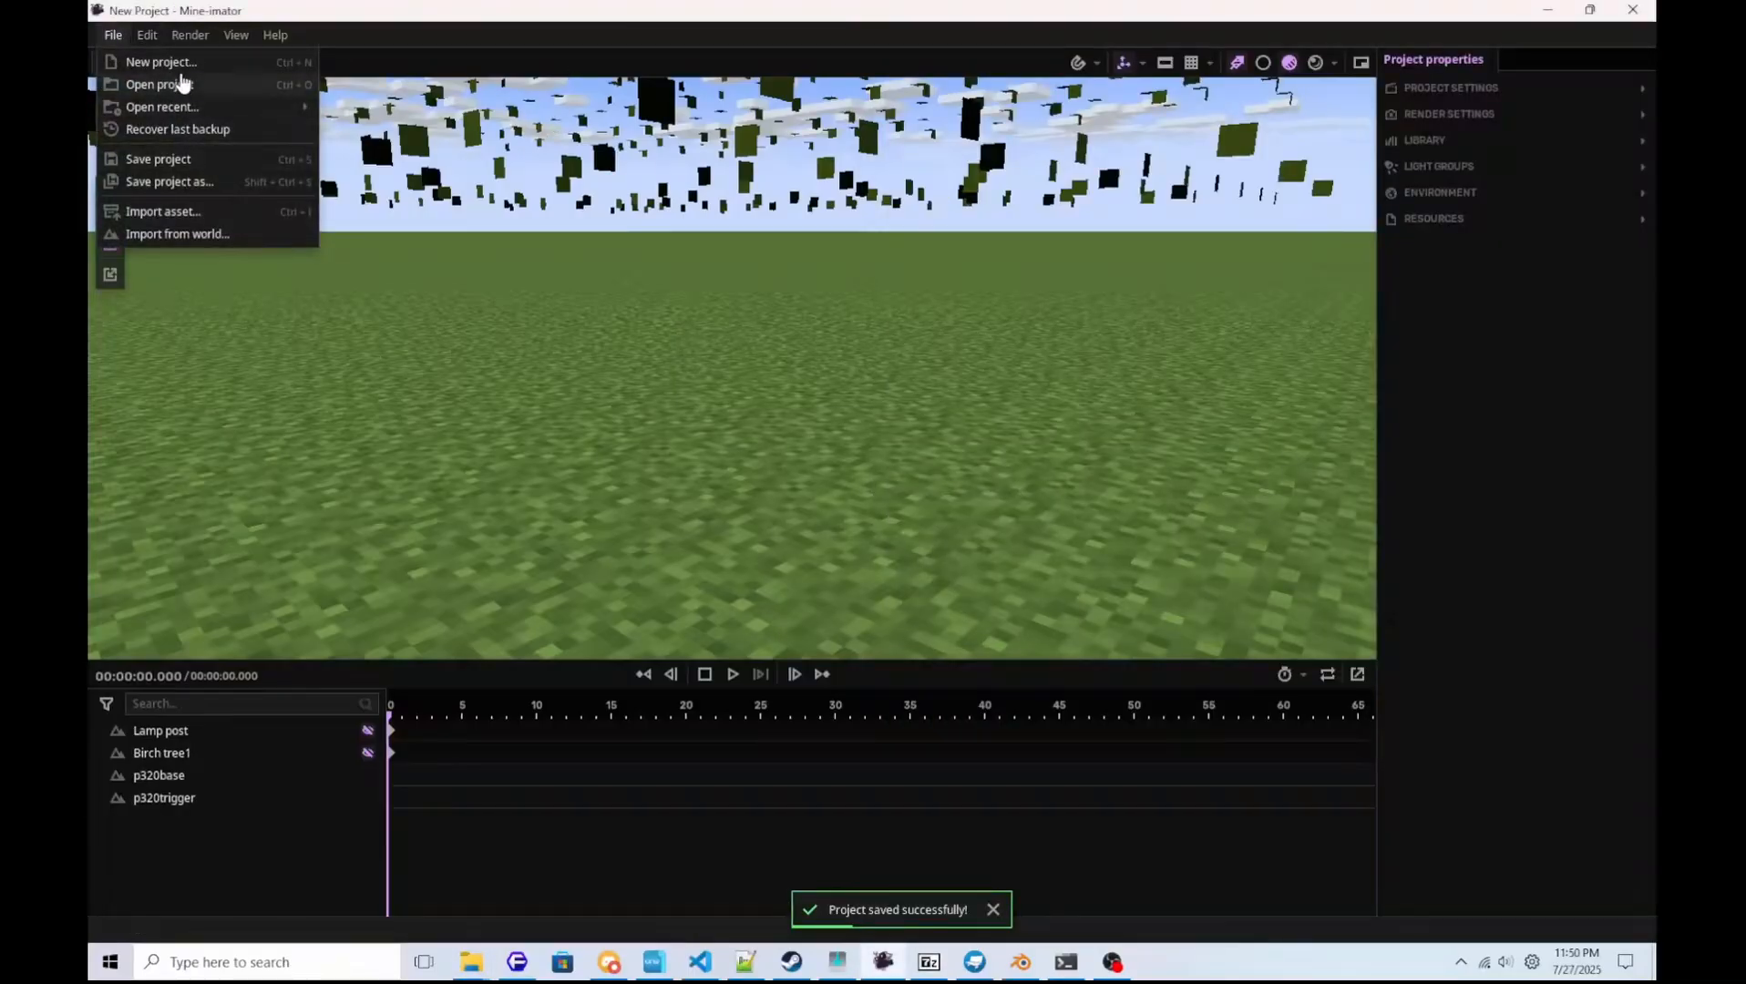
mouse_move(187, 107)
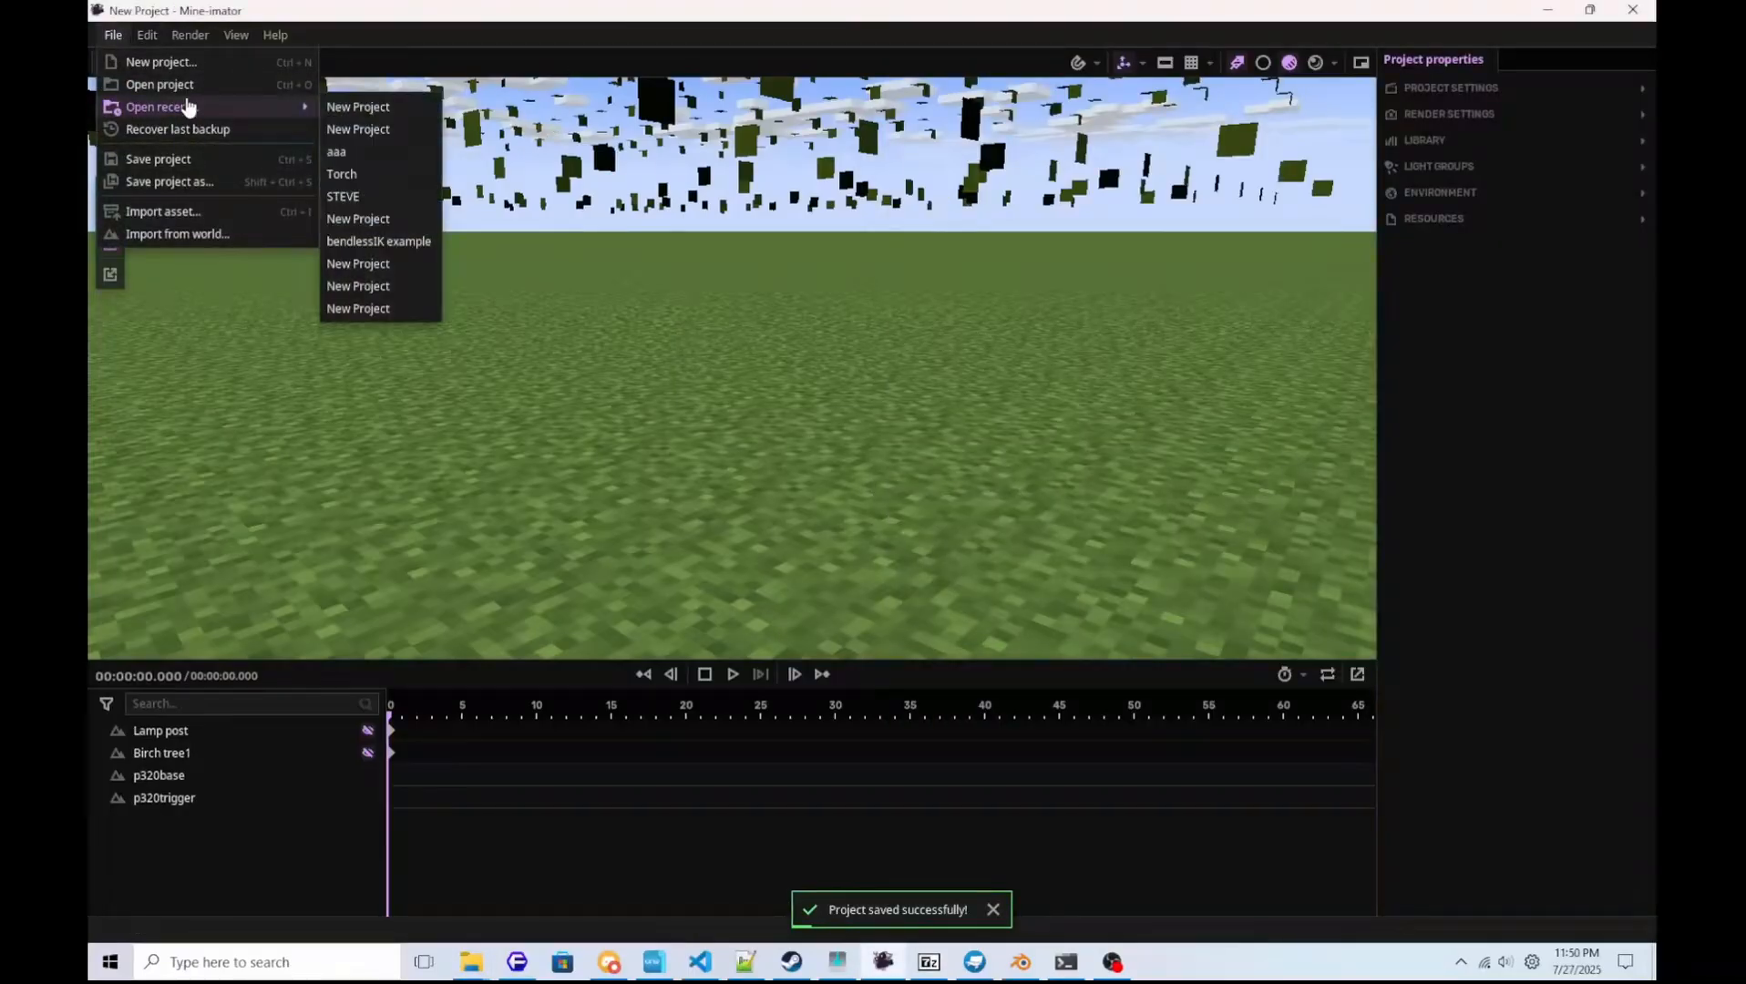
click(355, 110)
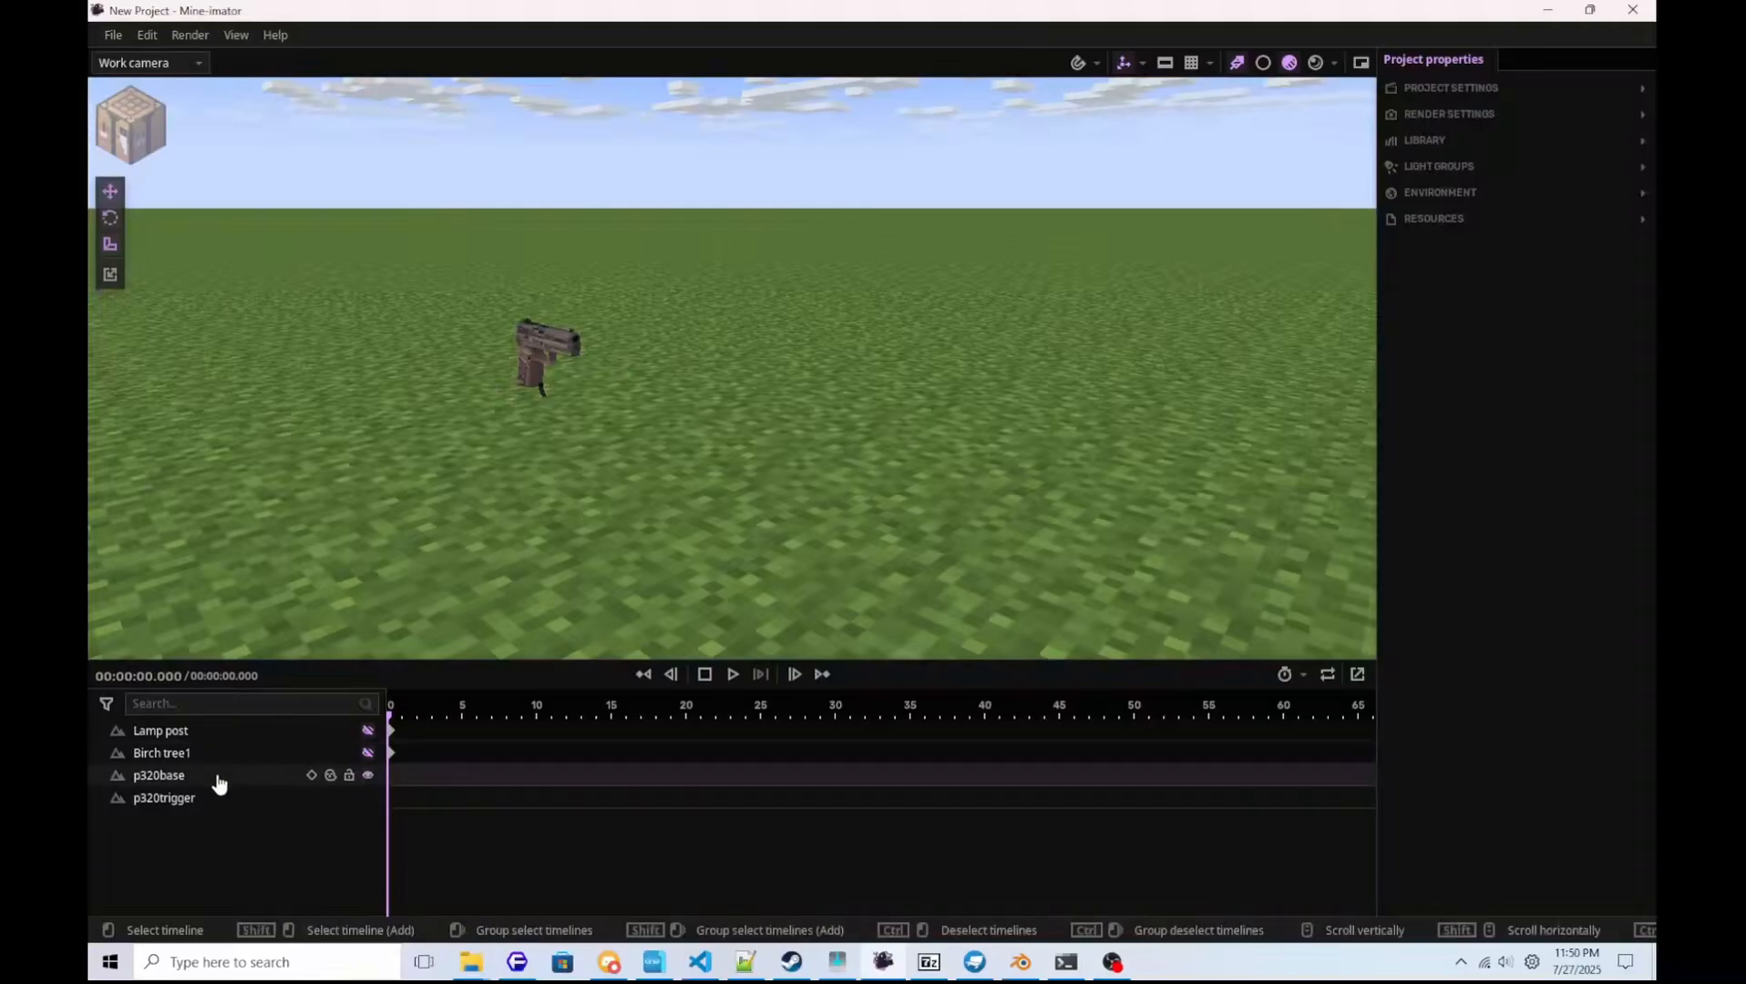
Reset the position values of p320base and p320trigger to 0.
click(185, 775)
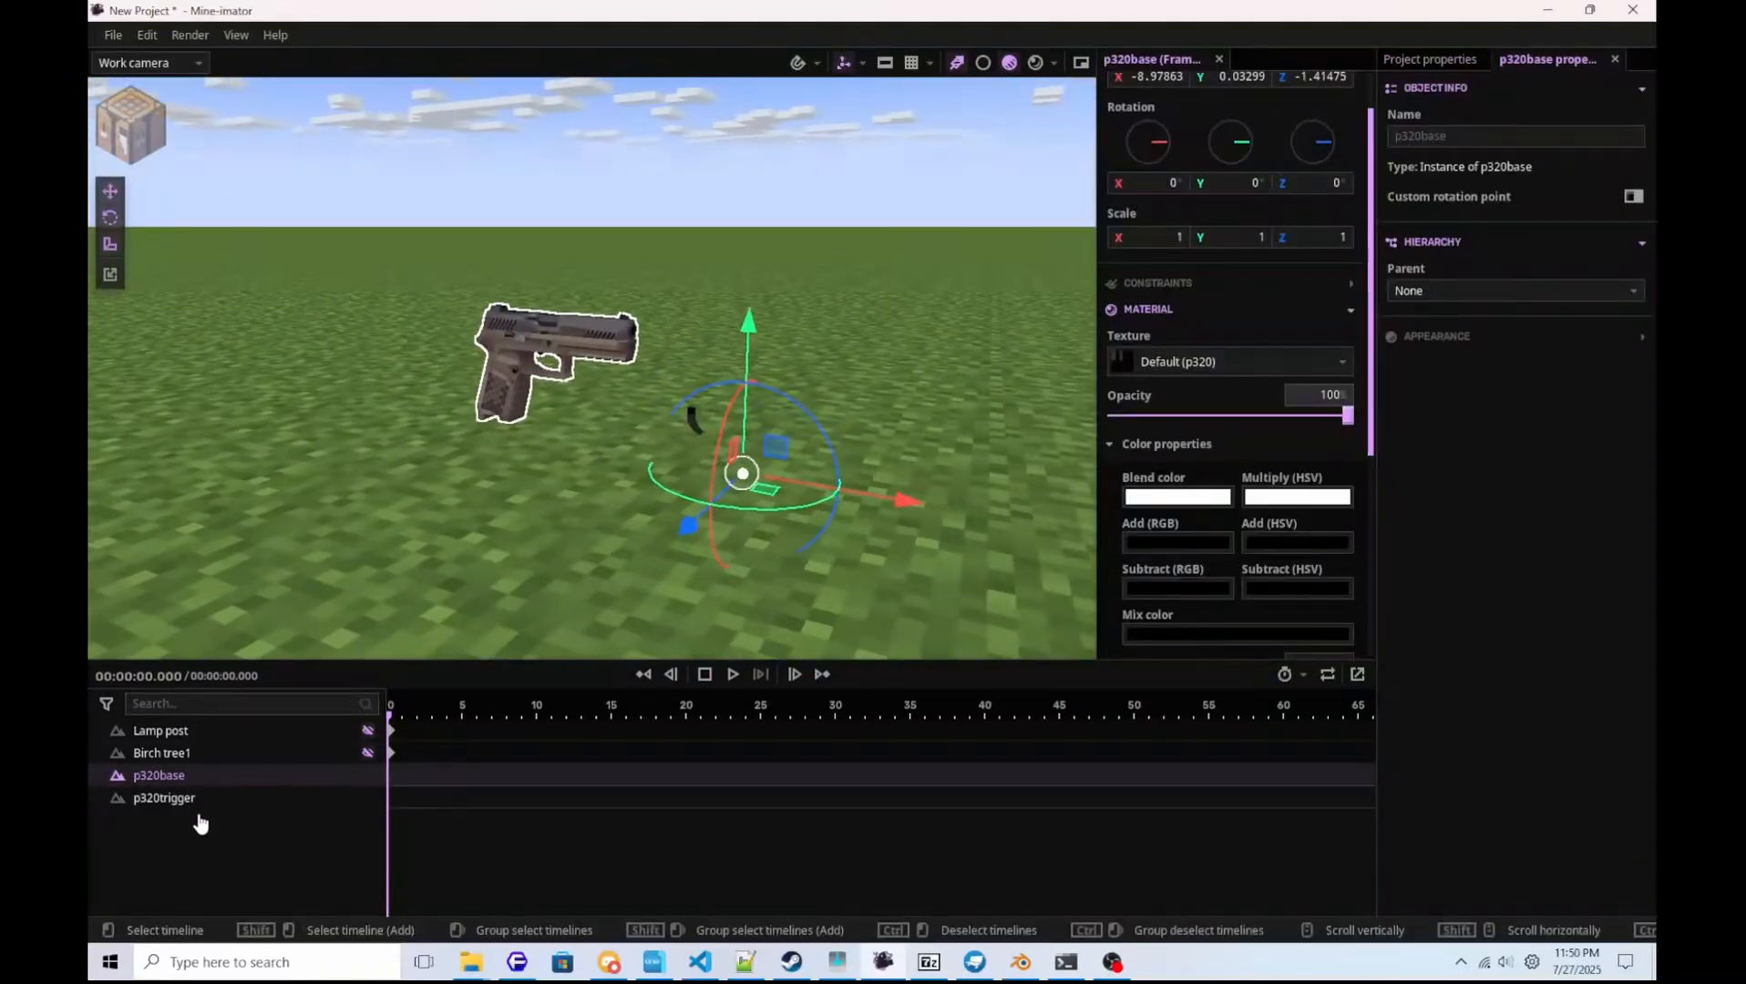
click(173, 798)
click(178, 776)
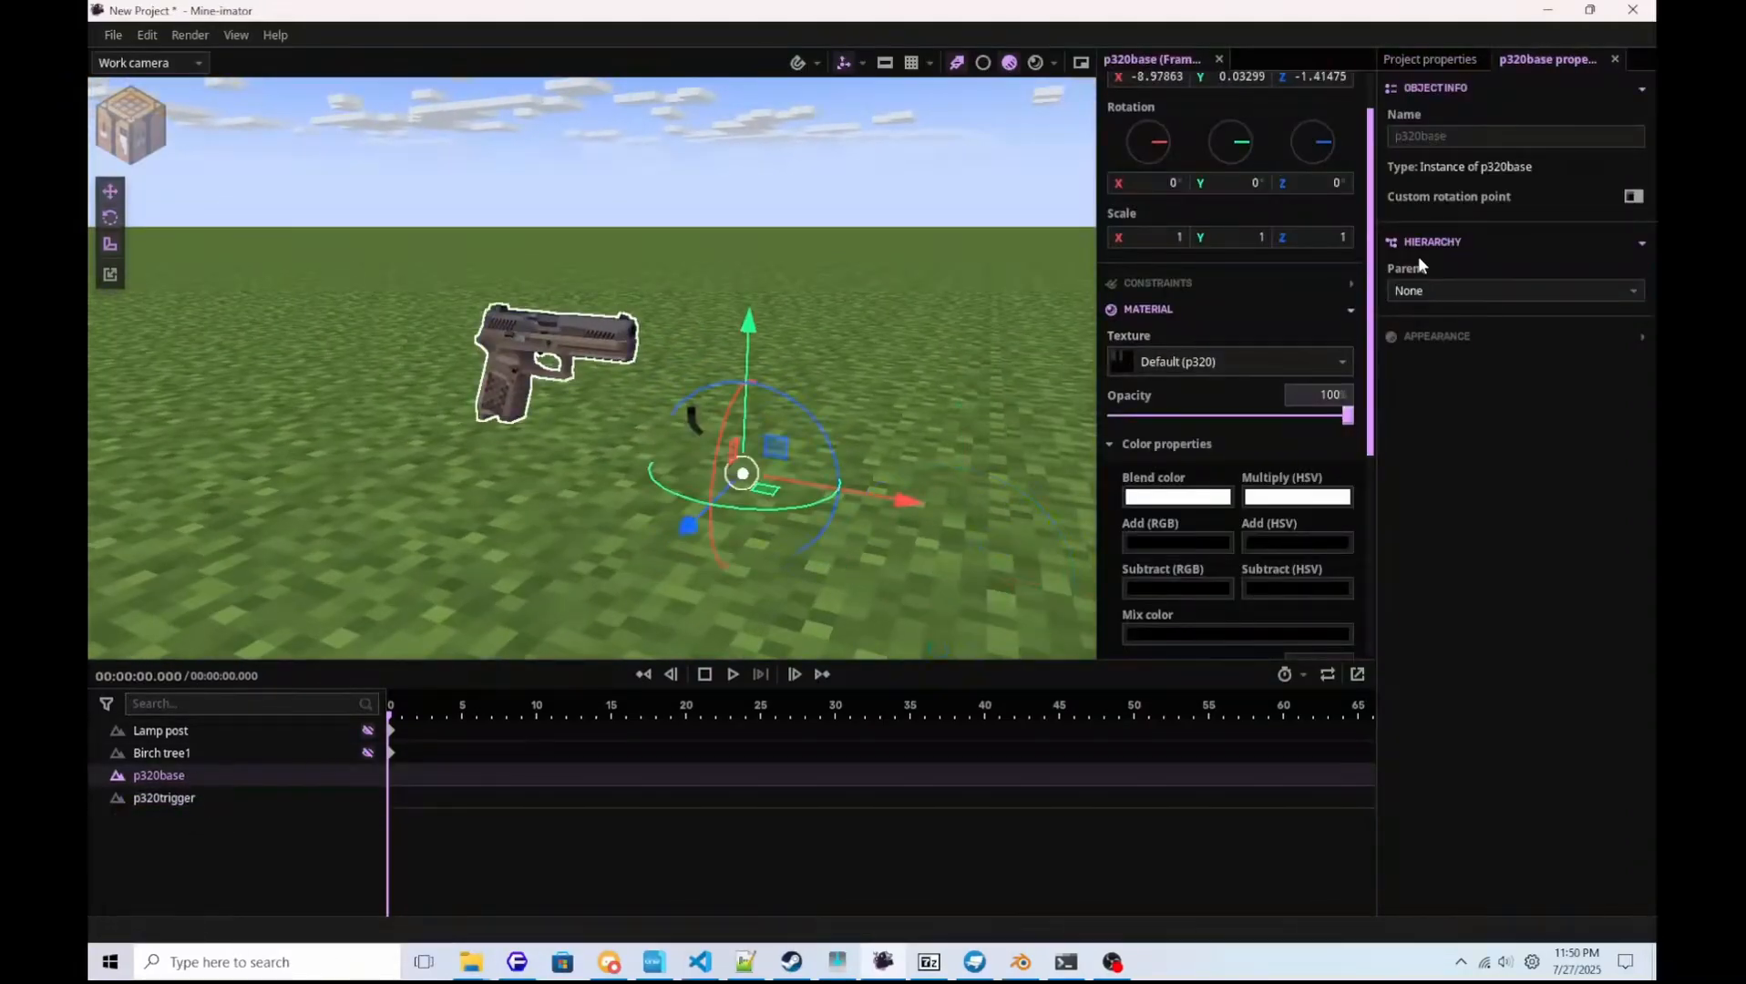
scroll(1349, 144, up, 1)
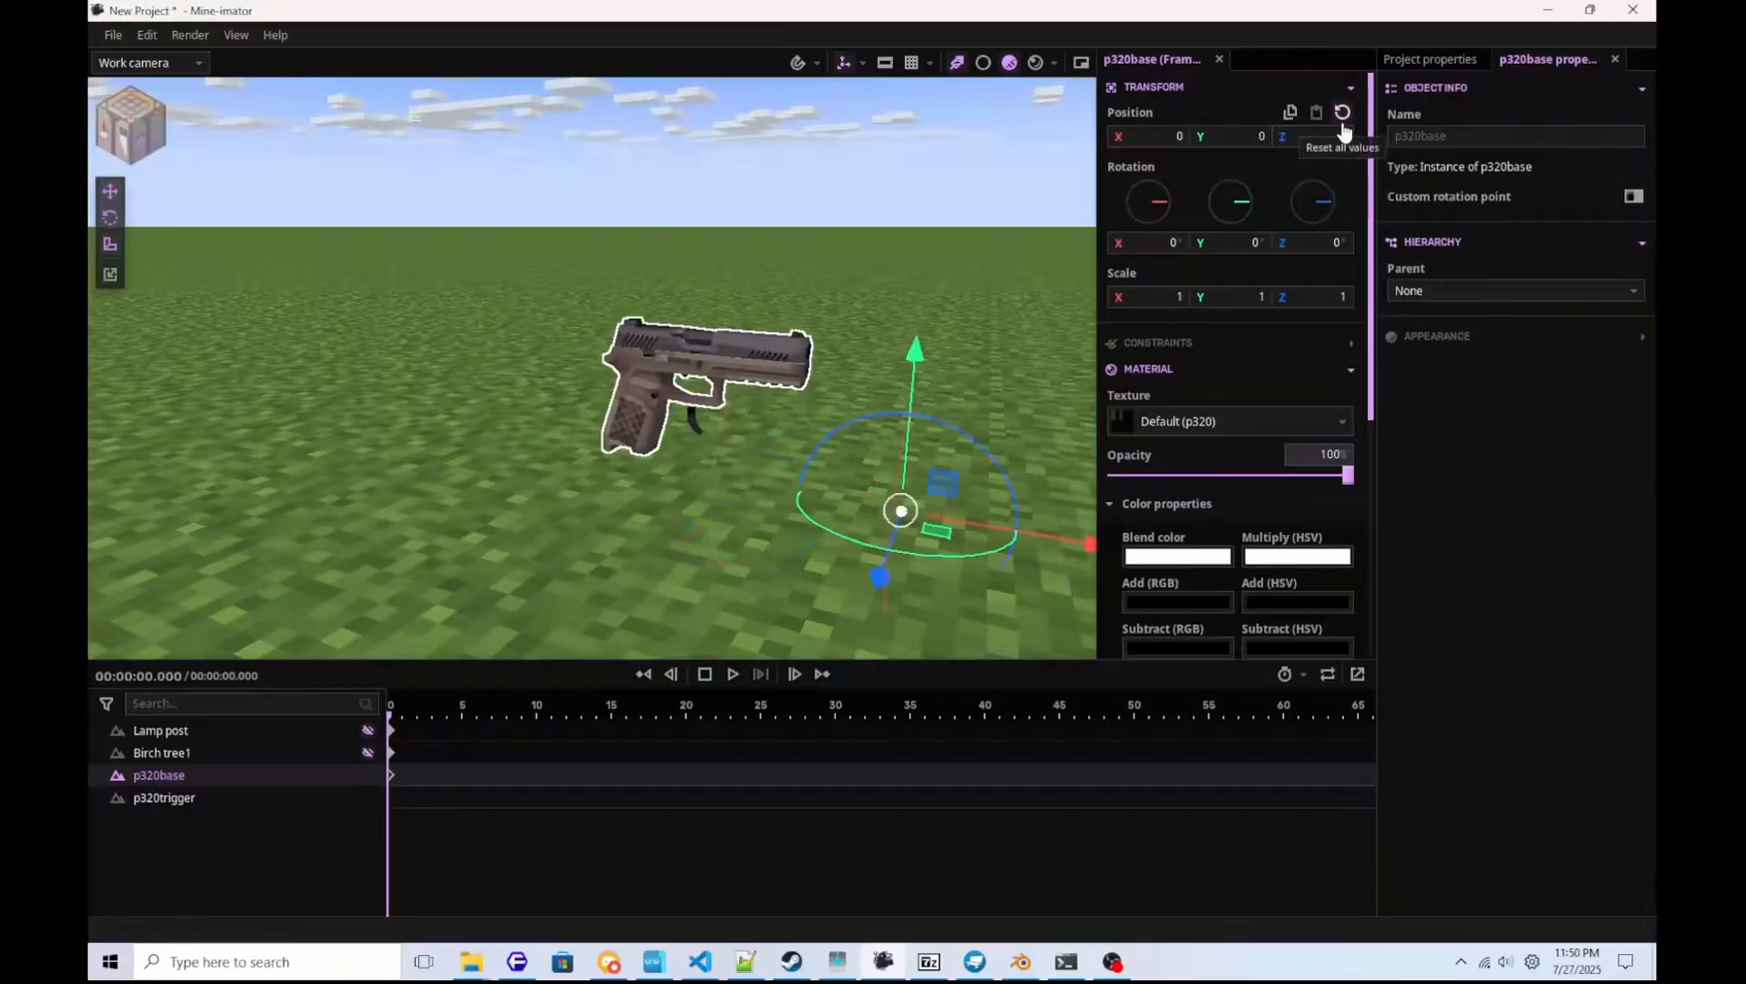
click(156, 802)
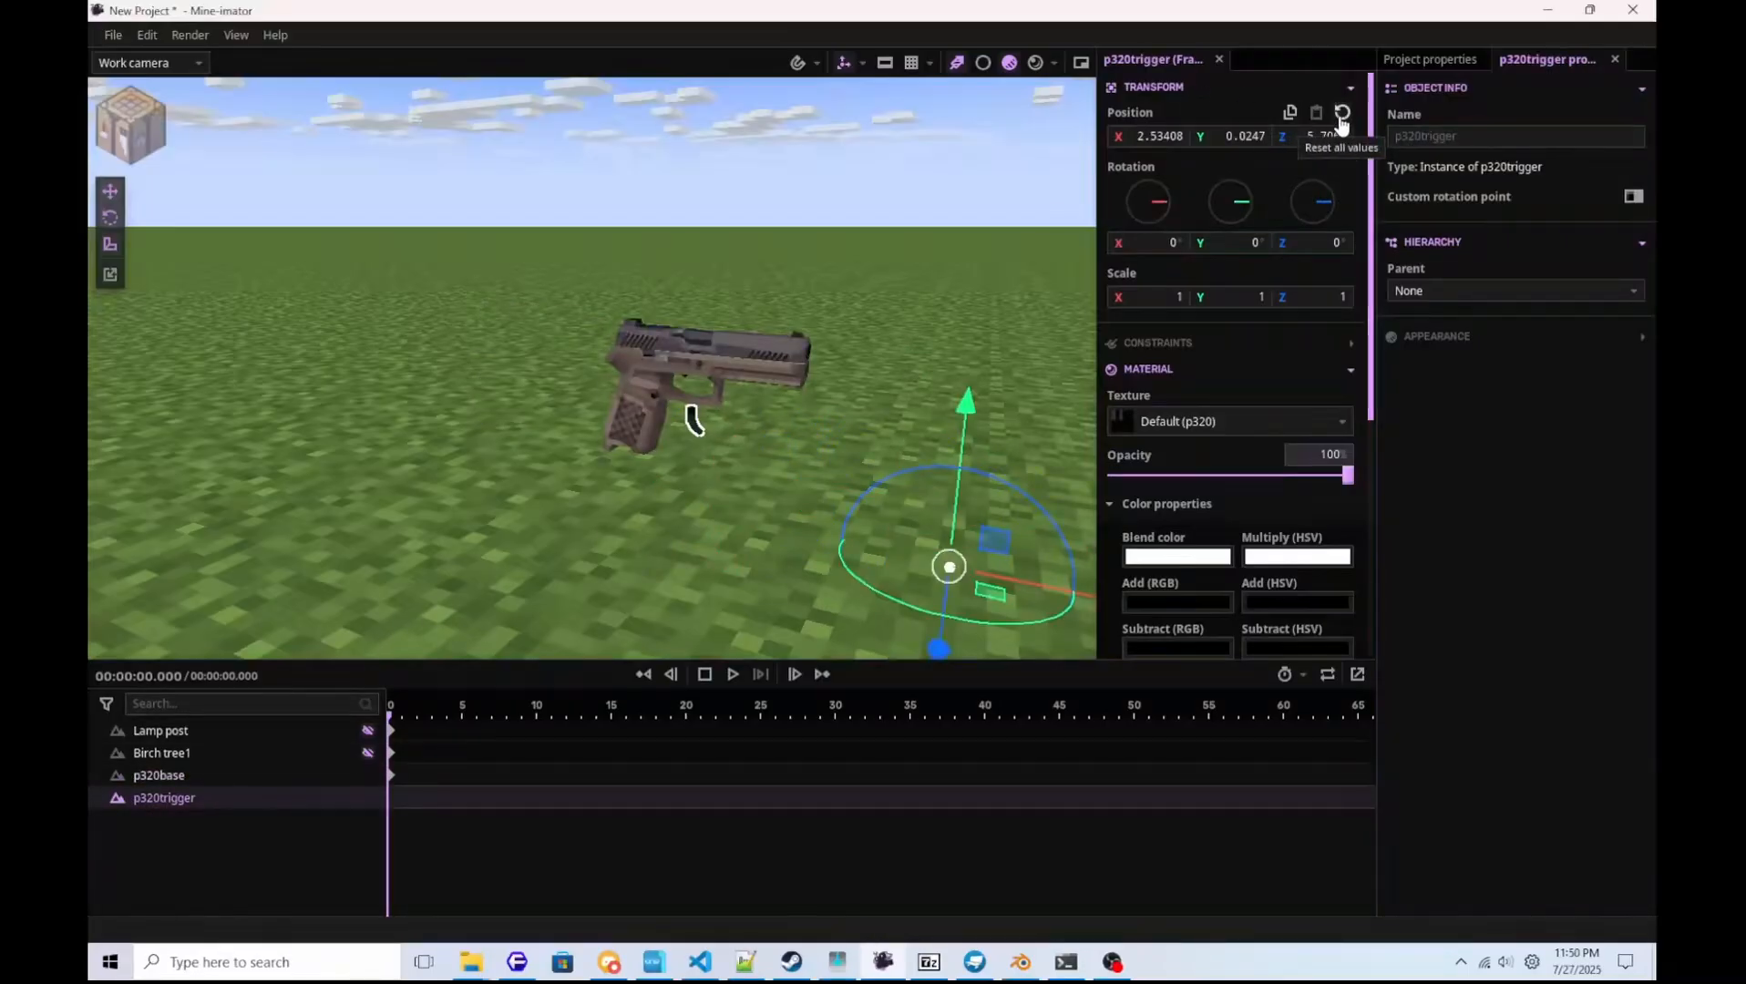
click(1341, 123)
Enable a custom rotation point on p320base and set its Z to 16.
click(226, 776)
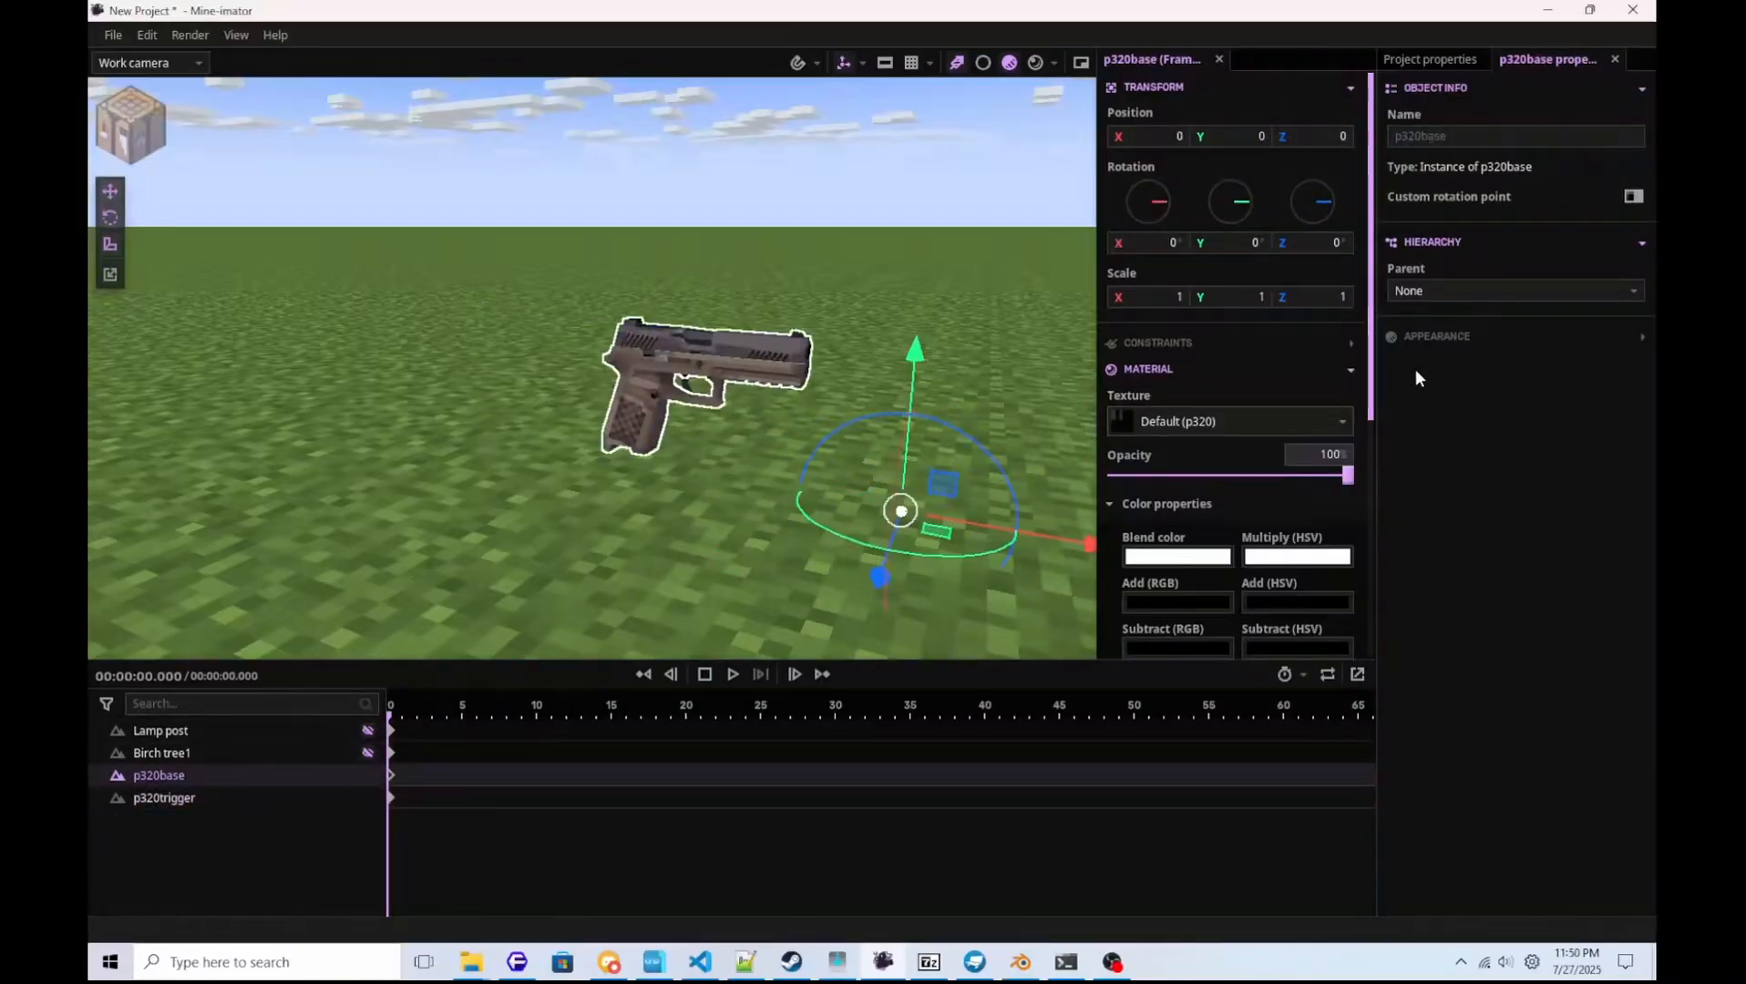
click(1619, 193)
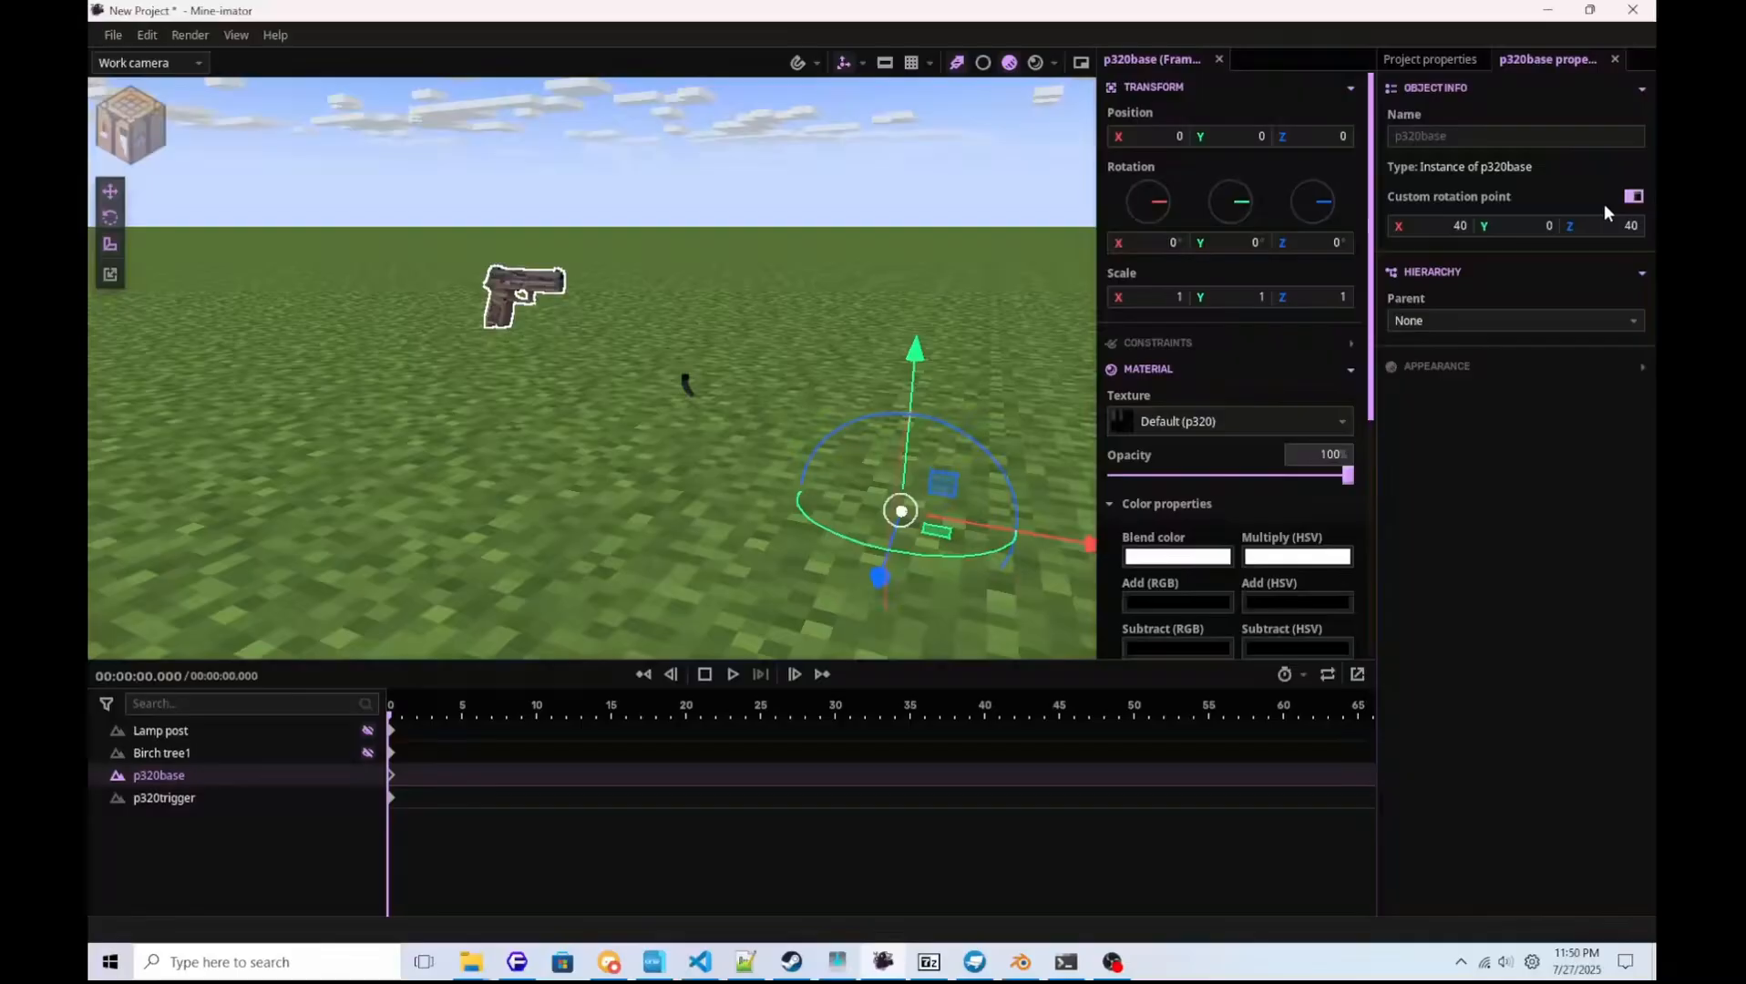
click(1438, 232)
click(1616, 233)
text(16)
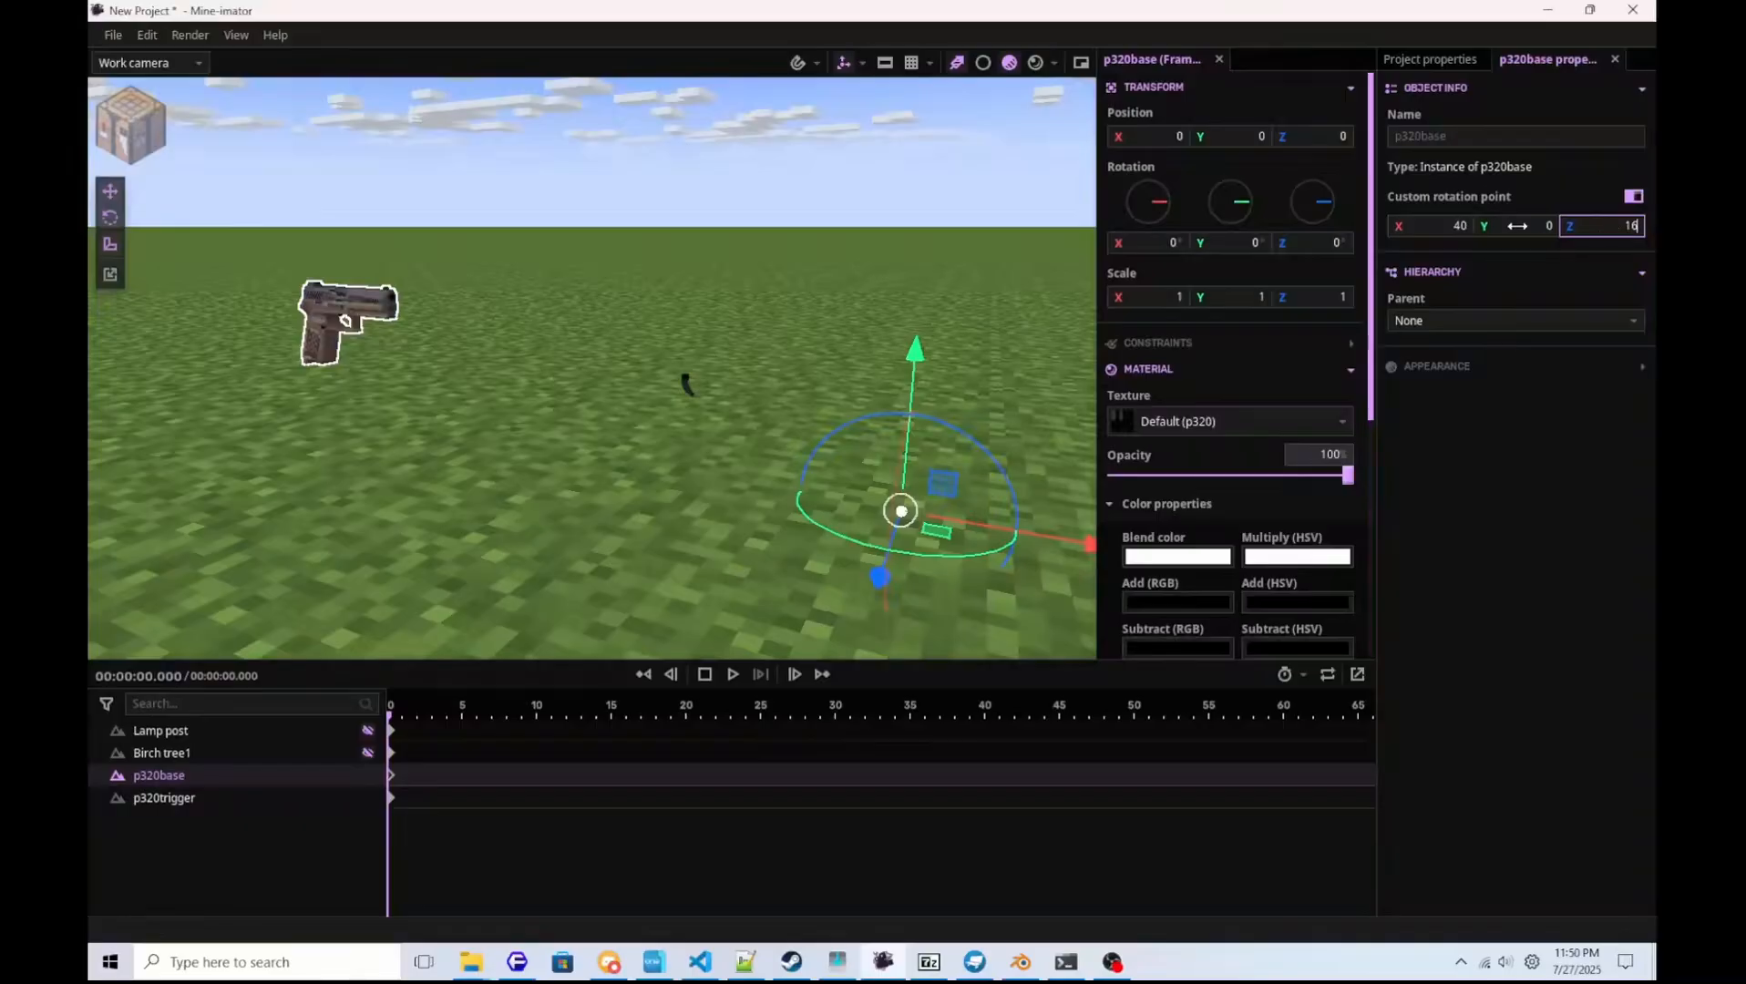
Set the p320base rotation point's X to about -3.6 and increase its Y until the gun drops onto its pivot.
drag(1444, 228, 1248, 229)
key(d)
mouse_move(865, 398)
right_down()
mouse_move(637, 437)
mouse_move(510, 492)
mouse_move(865, 397)
right_up()
key(a)
key(w)
drag(1399, 233, 1282, 233)
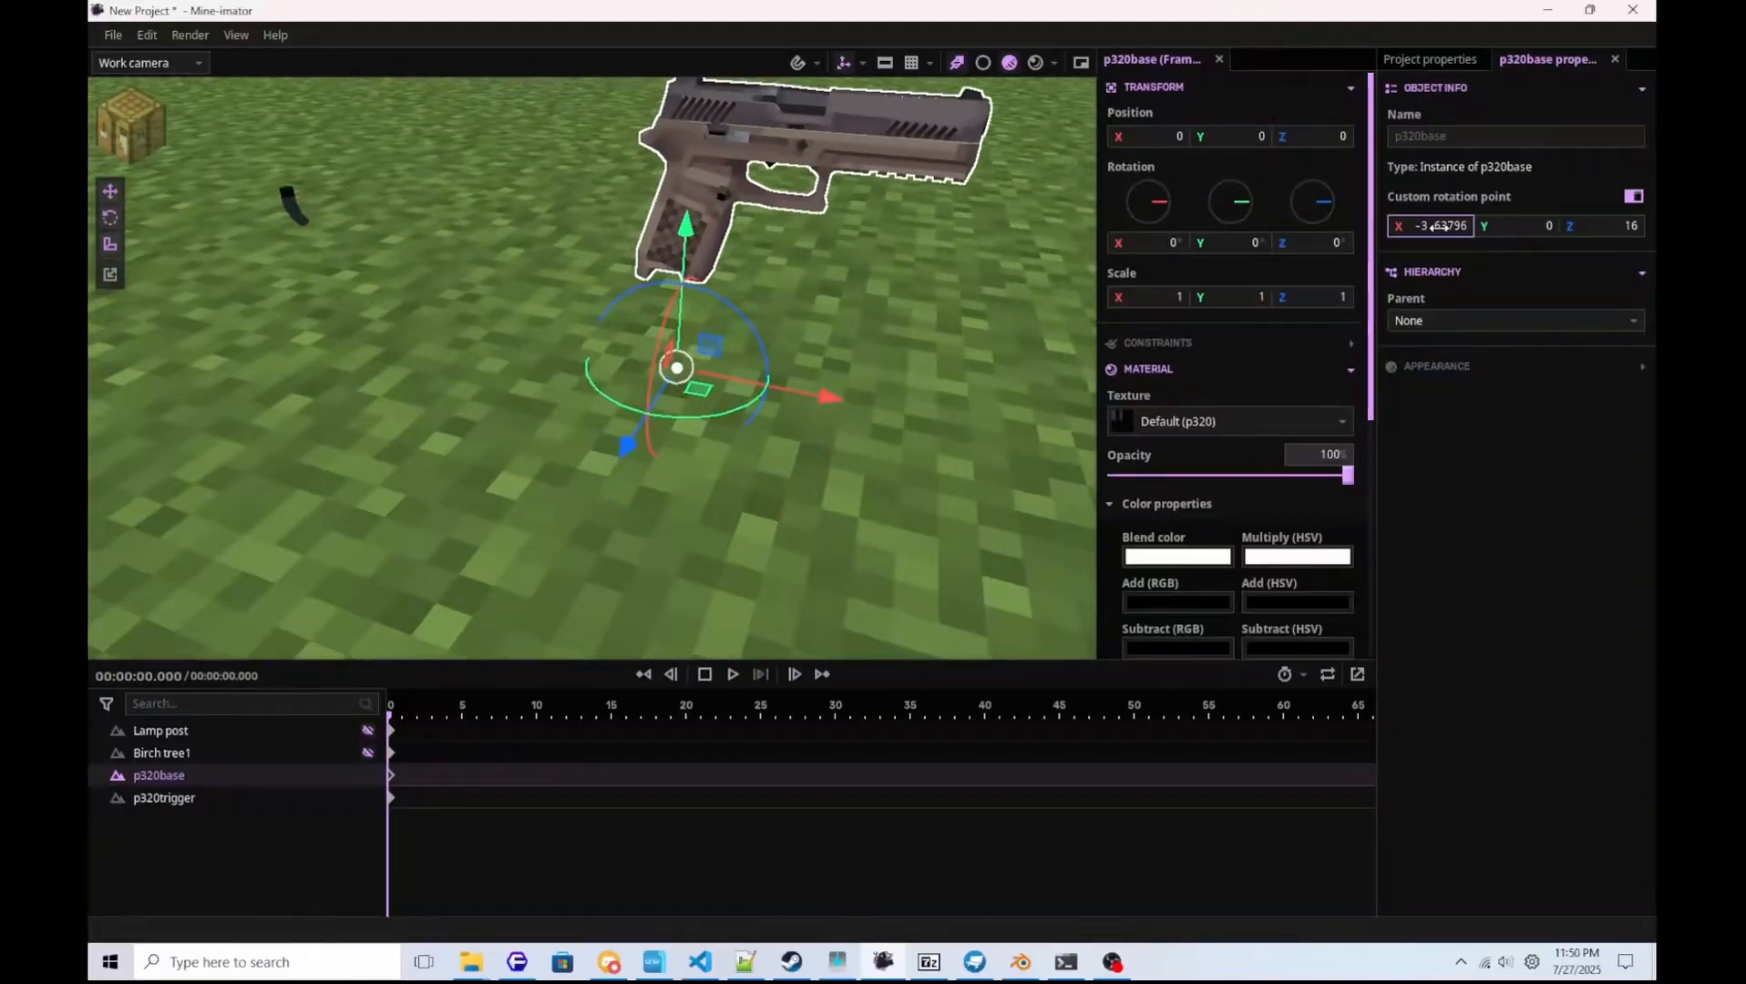
mouse_move(1539, 227)
mouse_down()
mouse_move(1519, 226)
mouse_move(1560, 227)
mouse_up()
Parent p320trigger to p320base, trying rotation point inheritance and leaving it off.
click(168, 801)
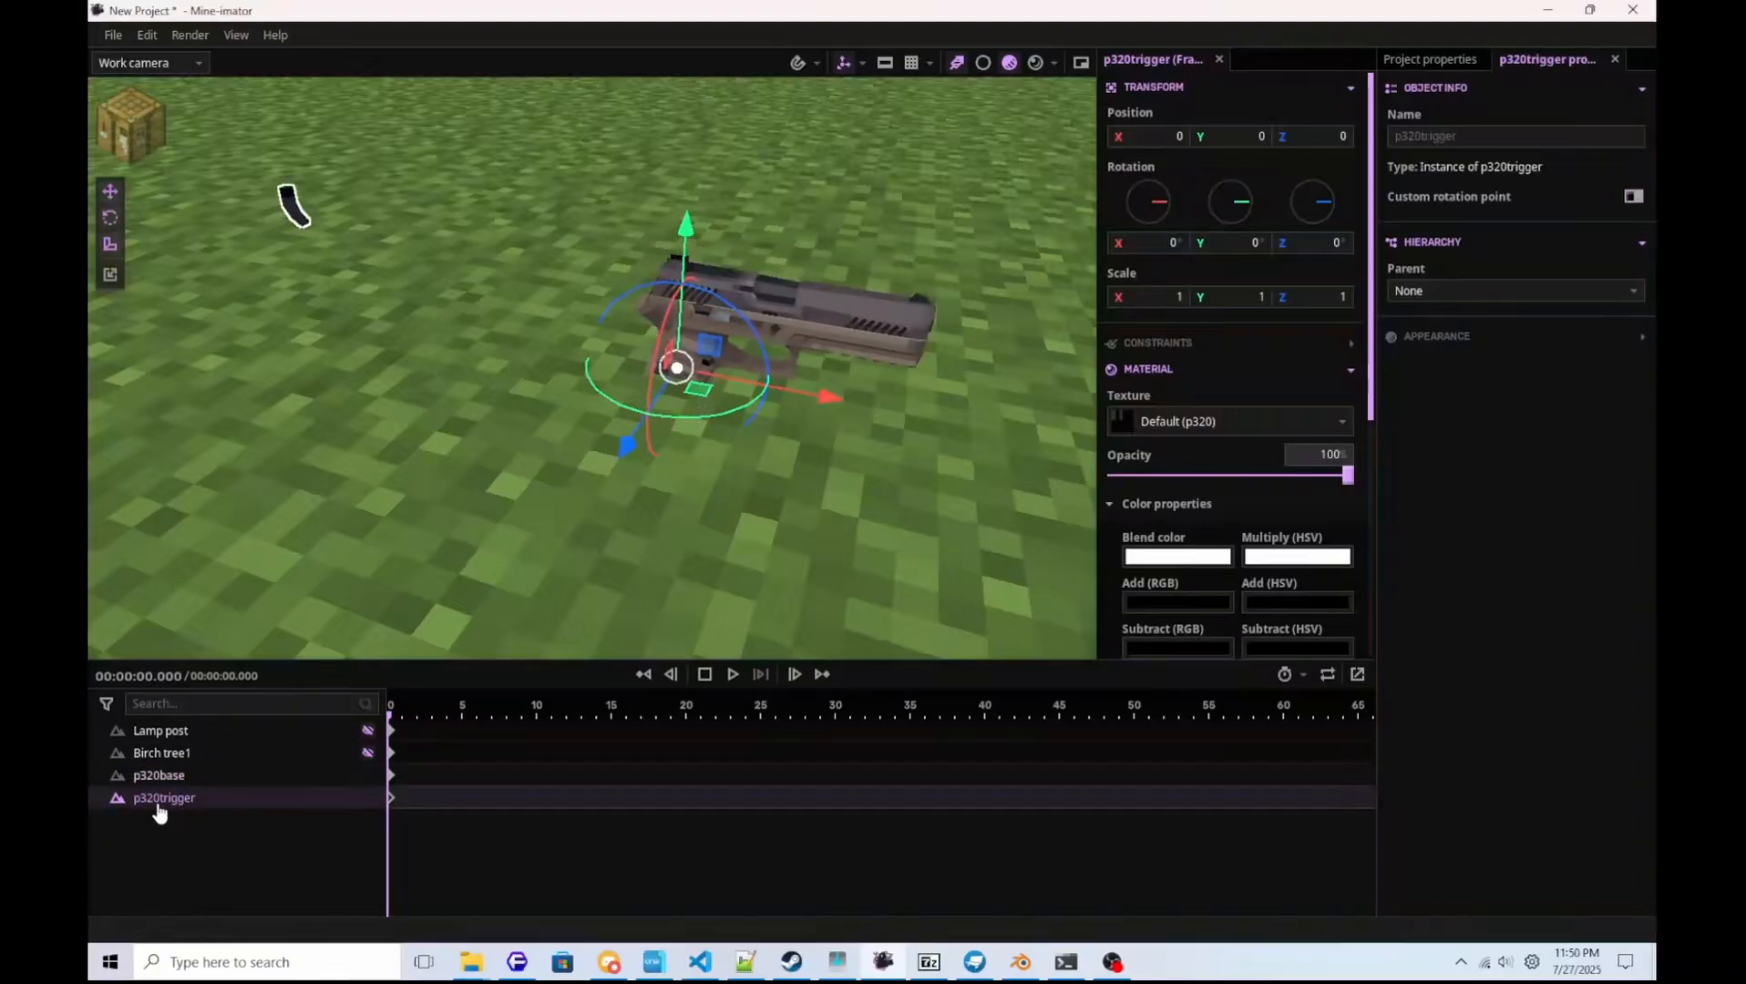
drag(168, 801, 182, 787)
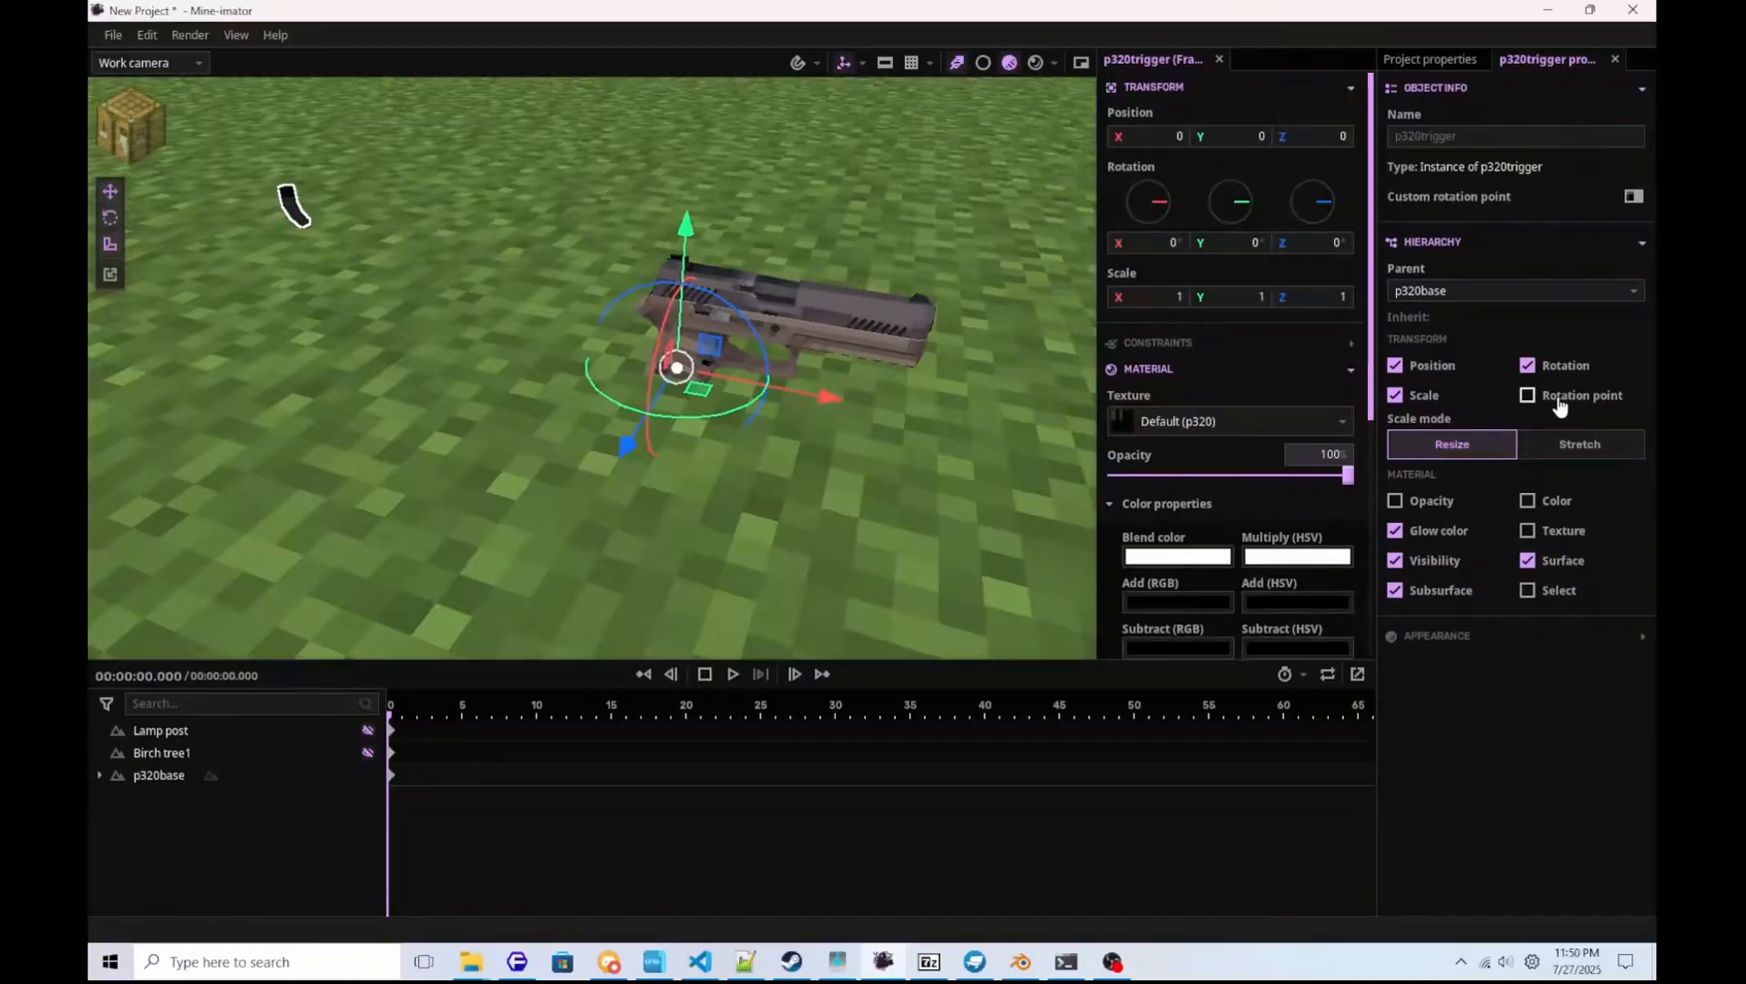
click(1571, 402)
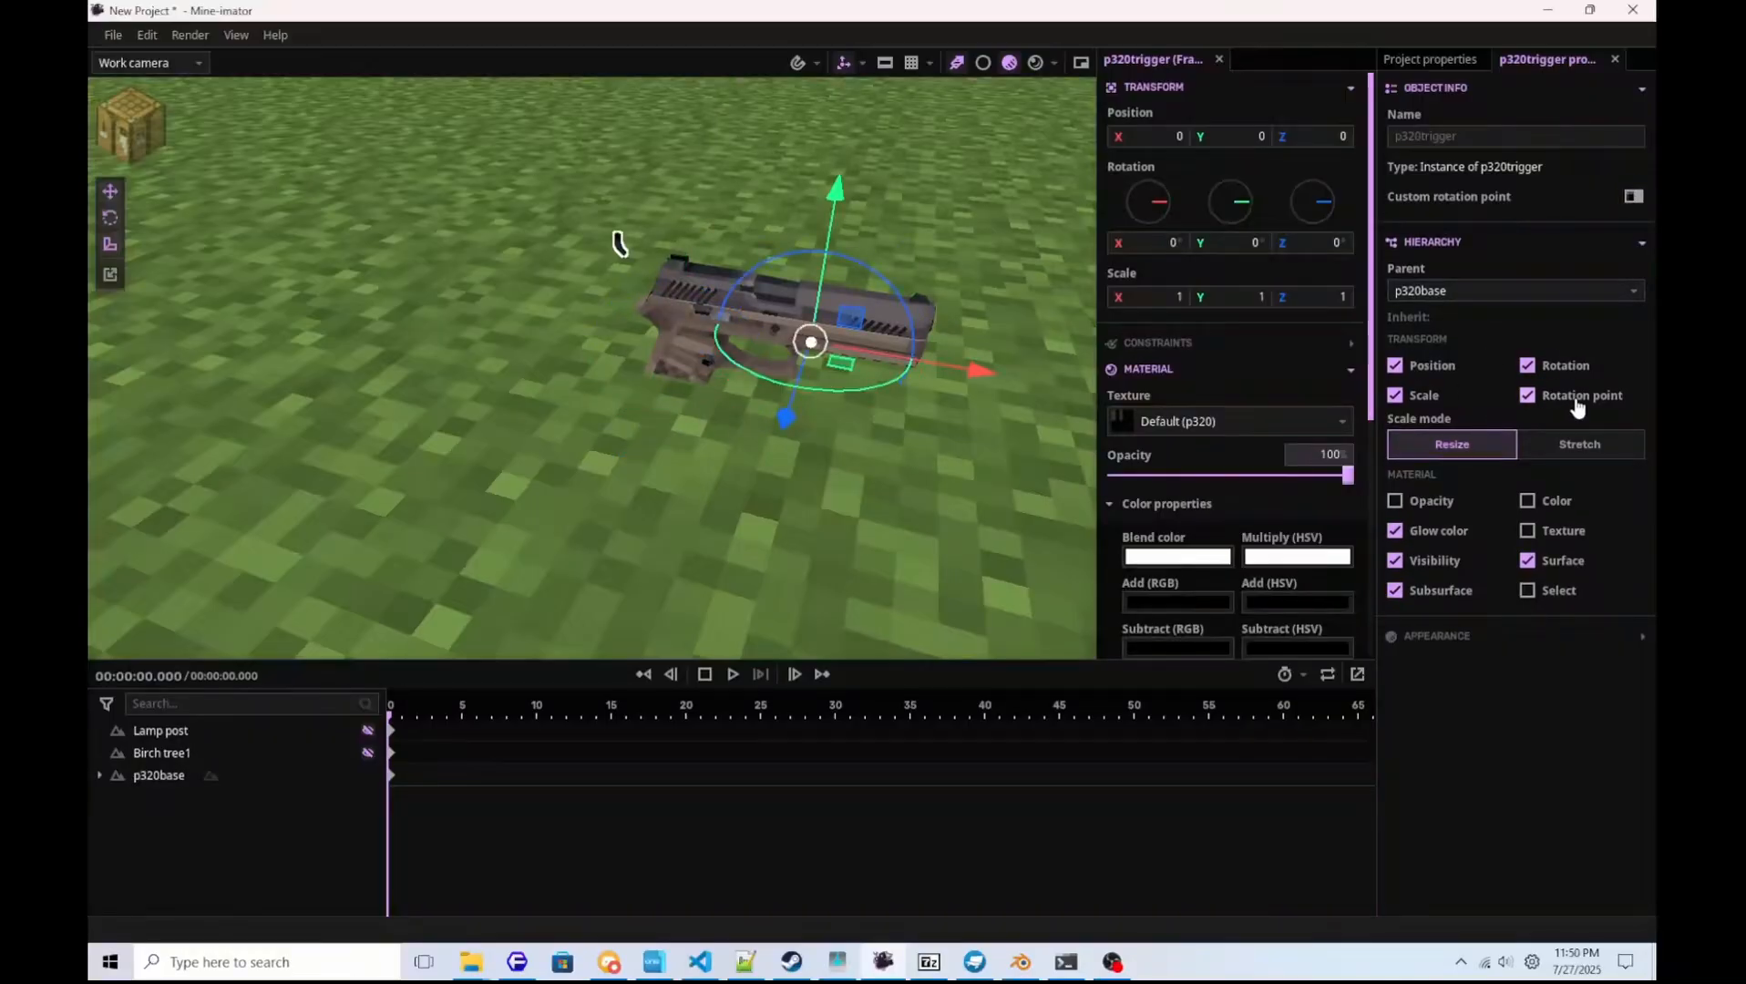
click(1579, 407)
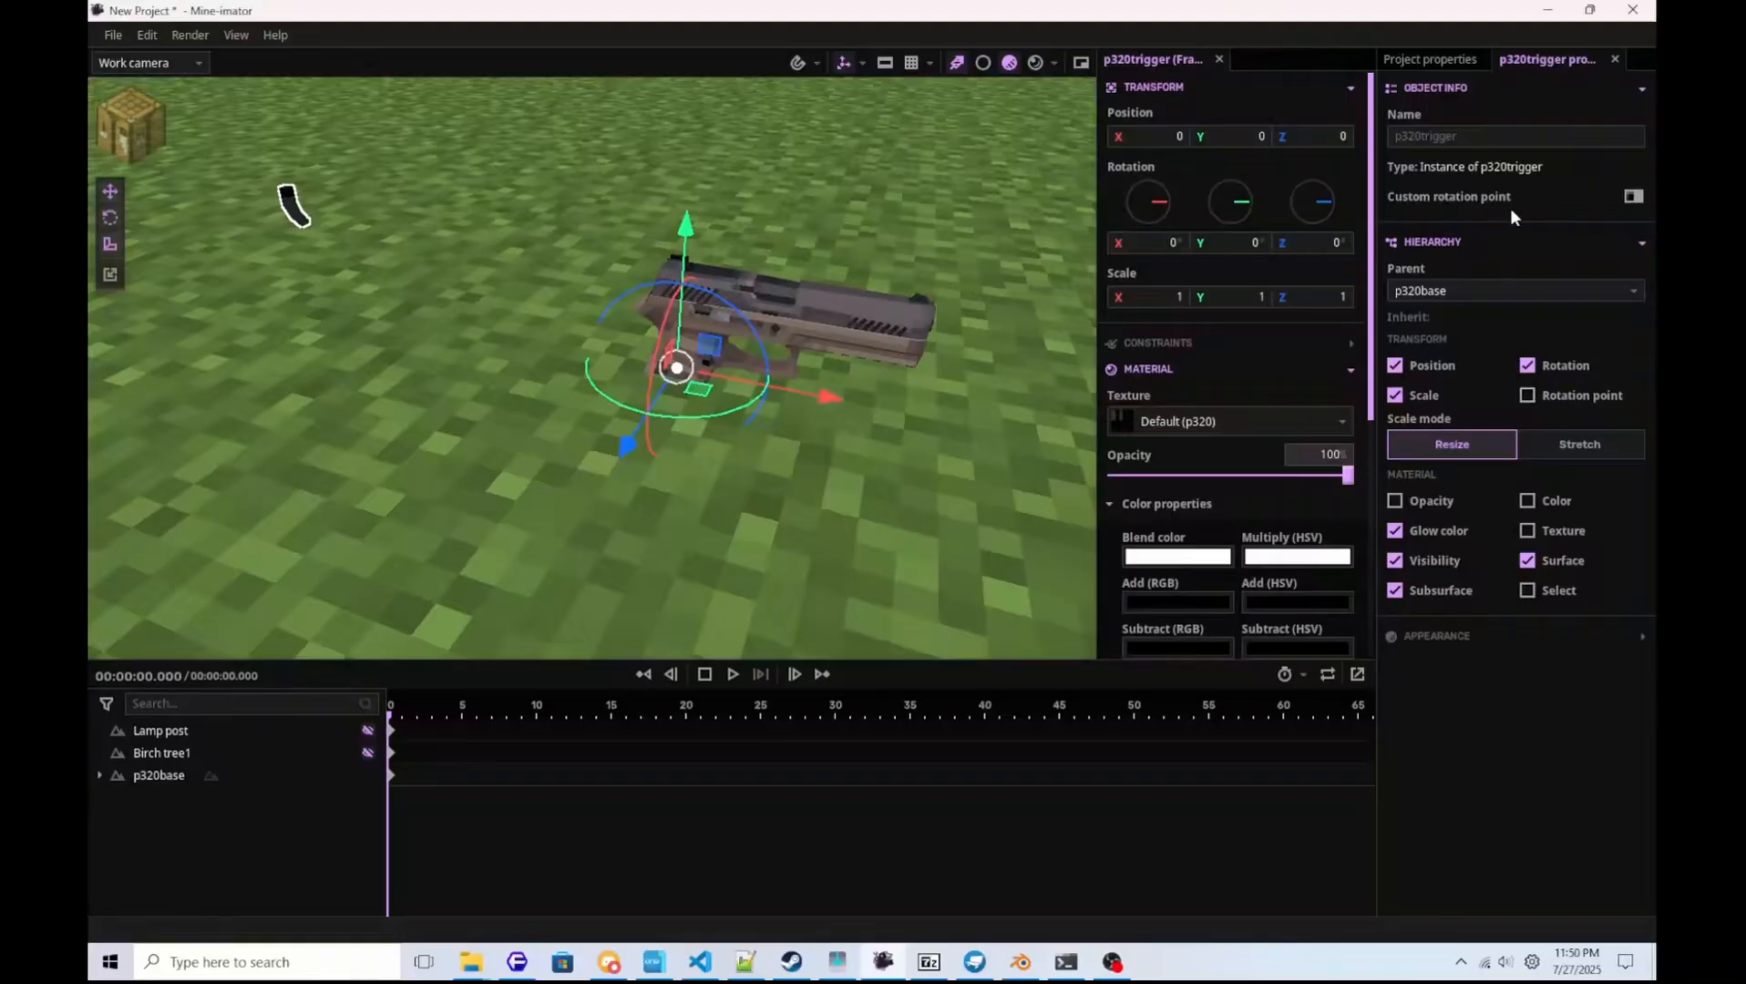
Enable a custom rotation point on p320trigger and set it to about X -2.25, Y 6.9 and Z 16.
click(1632, 197)
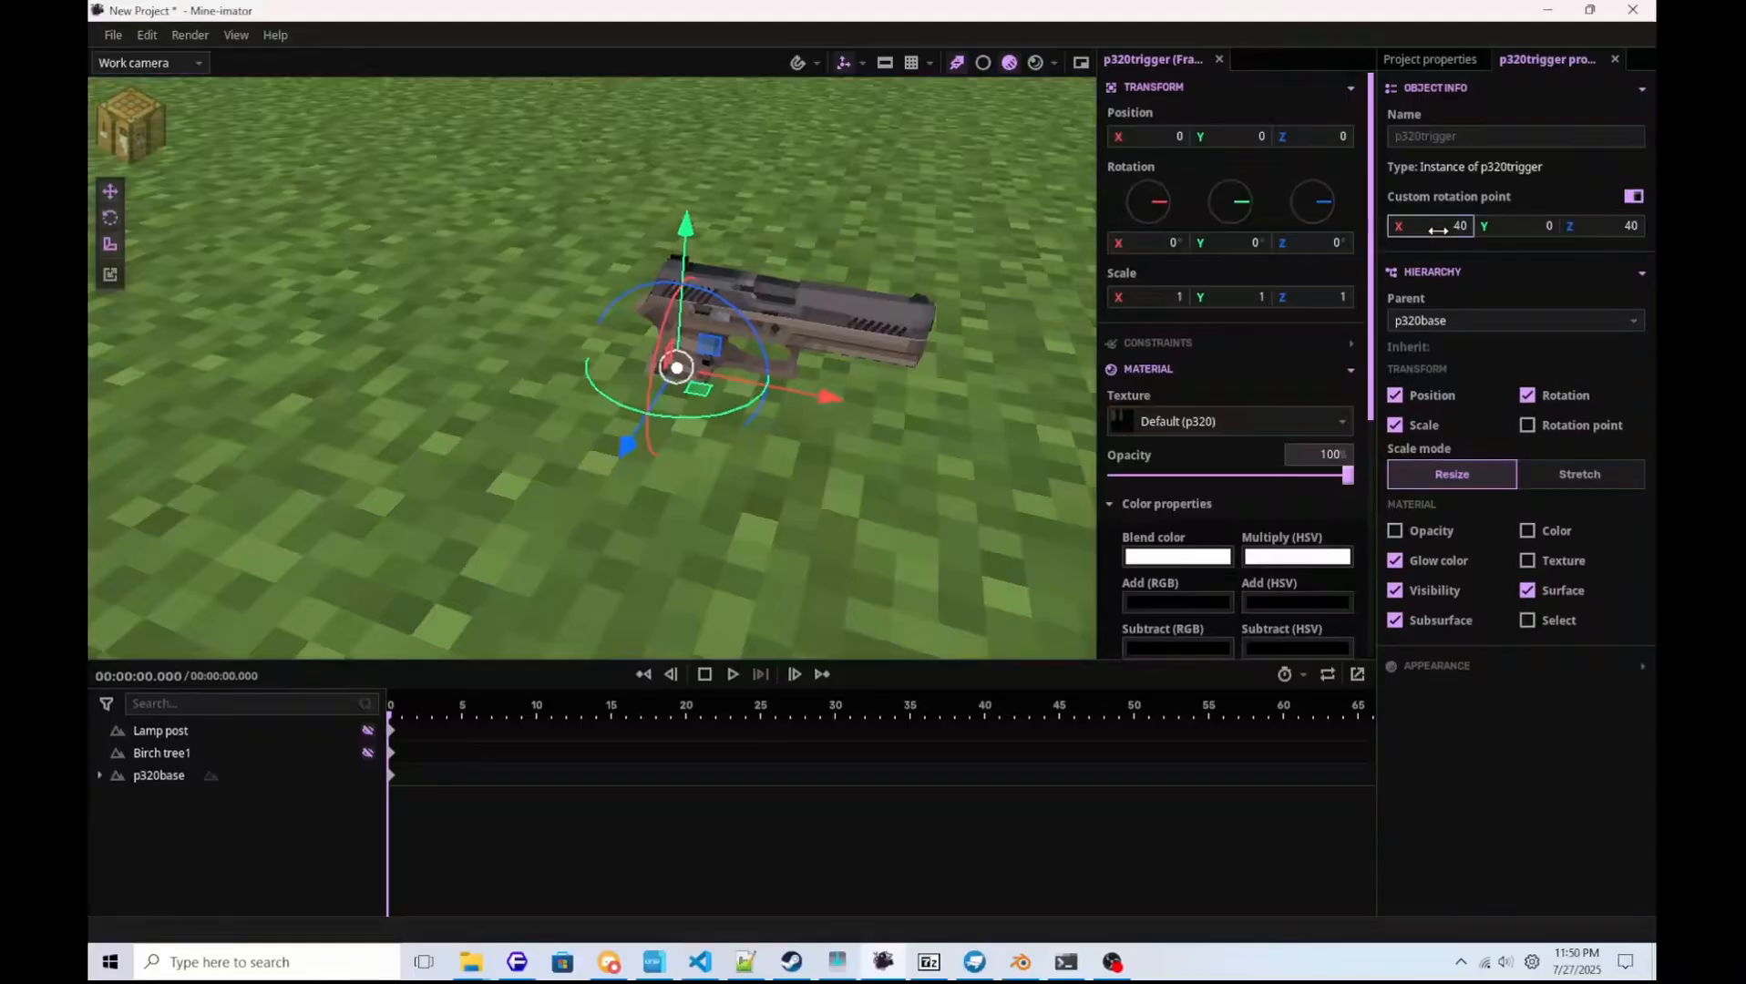
drag(1431, 226, 1421, 226)
key(ctrl+z)
mouse_move(394, 304)
right_down()
mouse_move(269, 152)
mouse_move(394, 304)
right_up()
key(s)
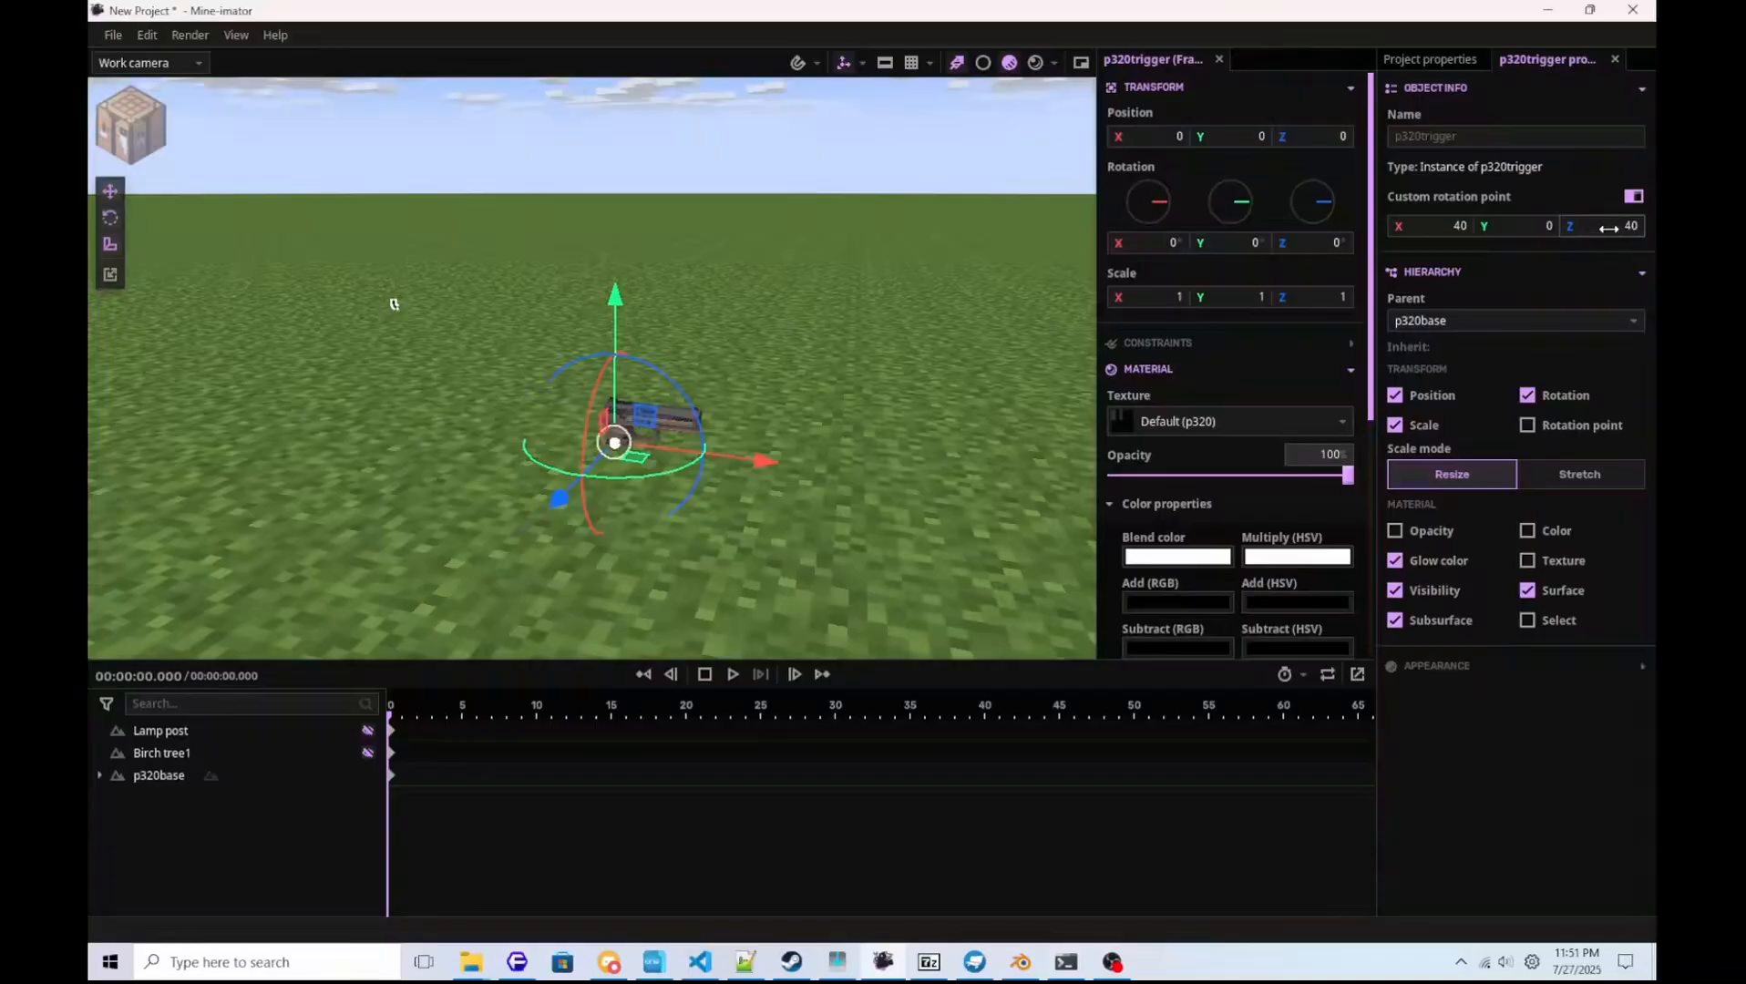
drag(1612, 230, 1626, 229)
drag(1449, 226, 1513, 224)
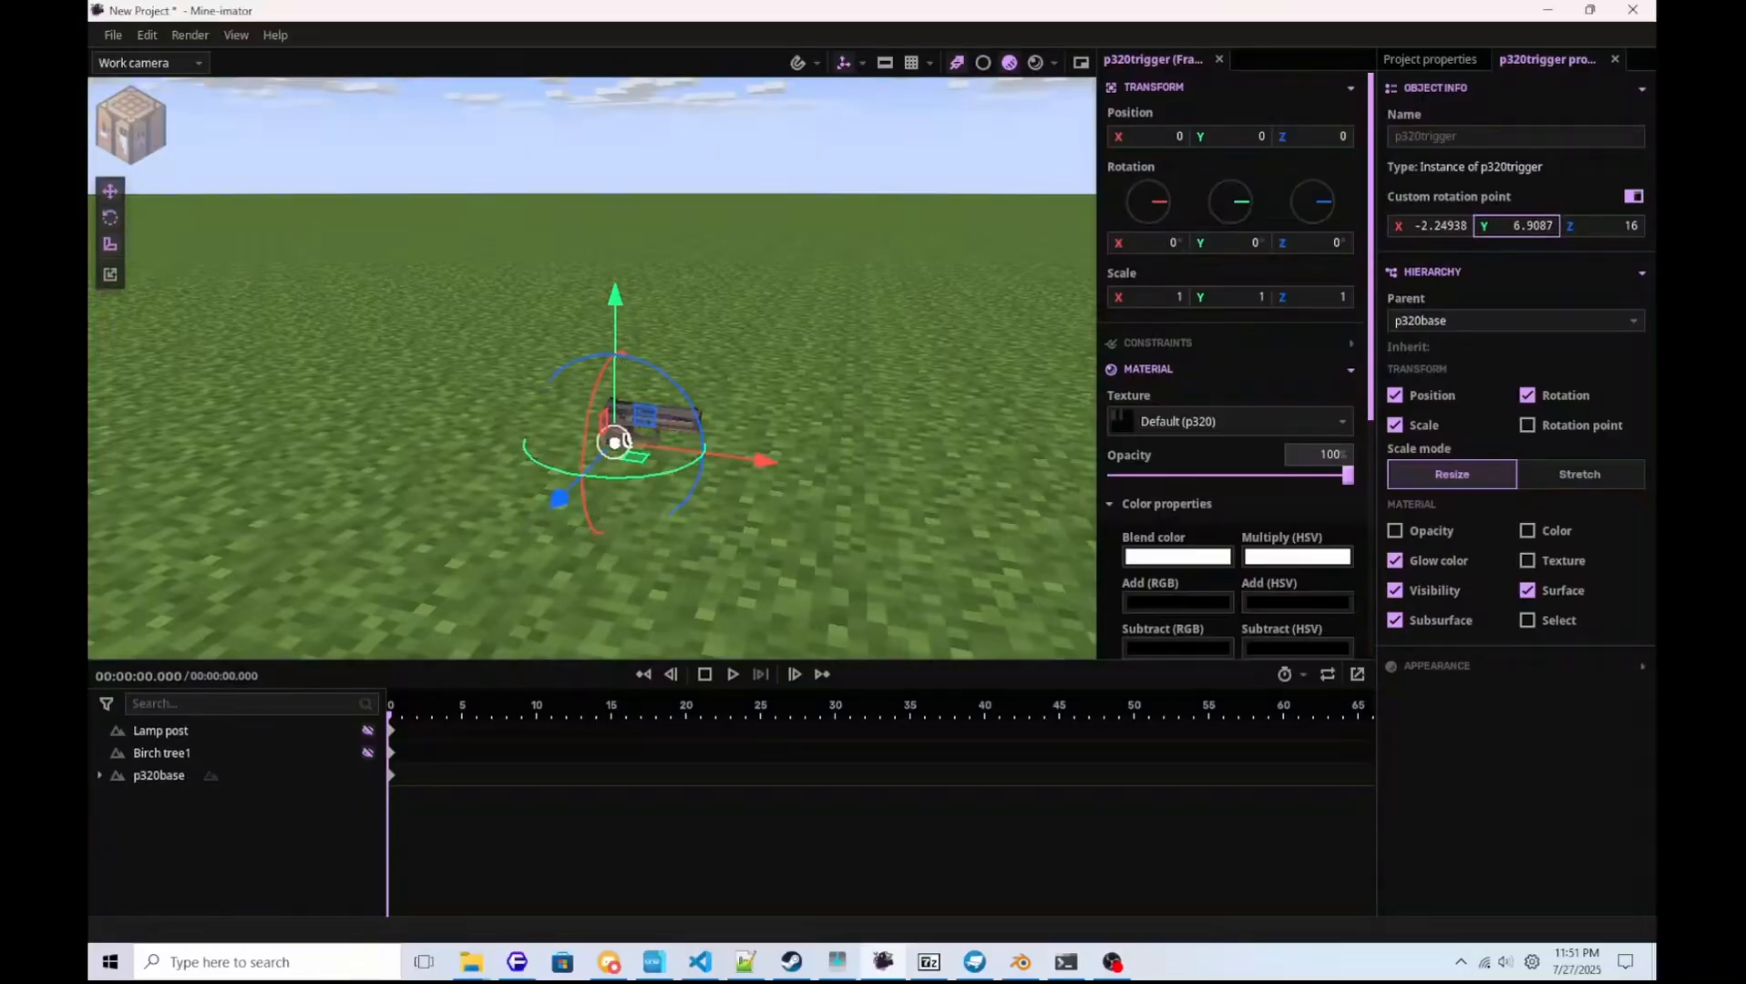
Move p320trigger with its pivot up to about X 2.5, Y 1.9 relative to p320base.
key(w)
right_drag(729, 365, 693, 374)
right_drag(875, 371, 878, 372)
key(s)
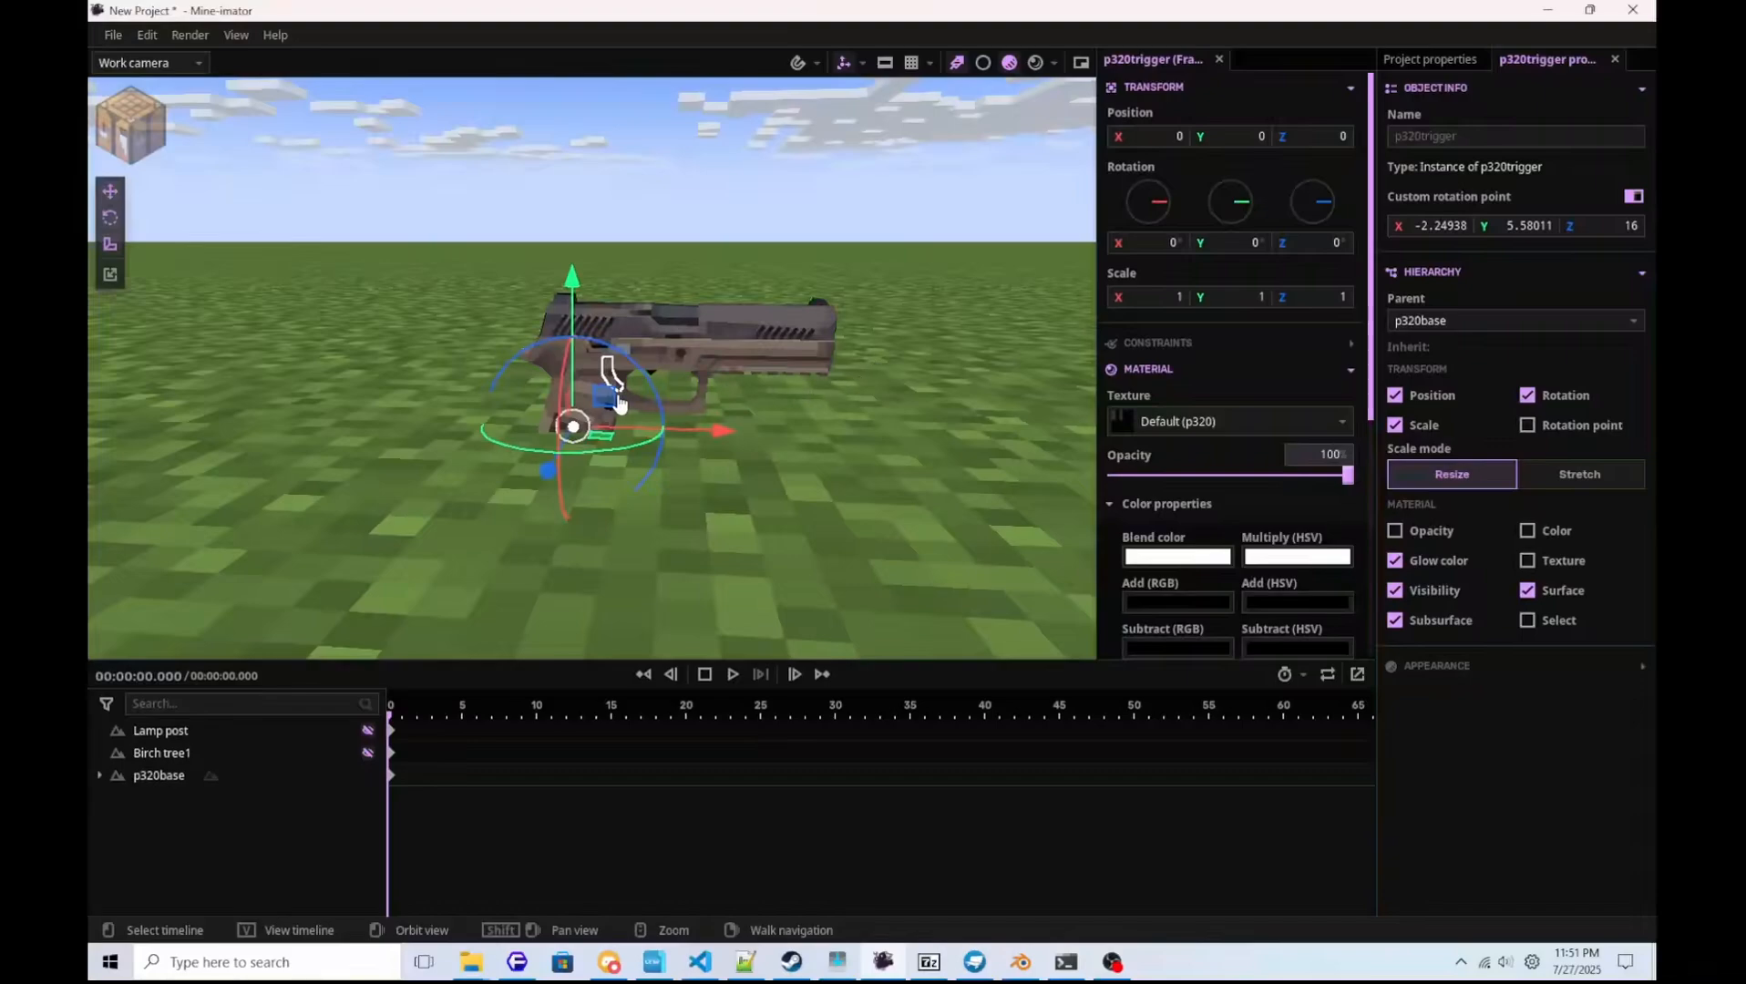
drag(617, 401, 691, 314)
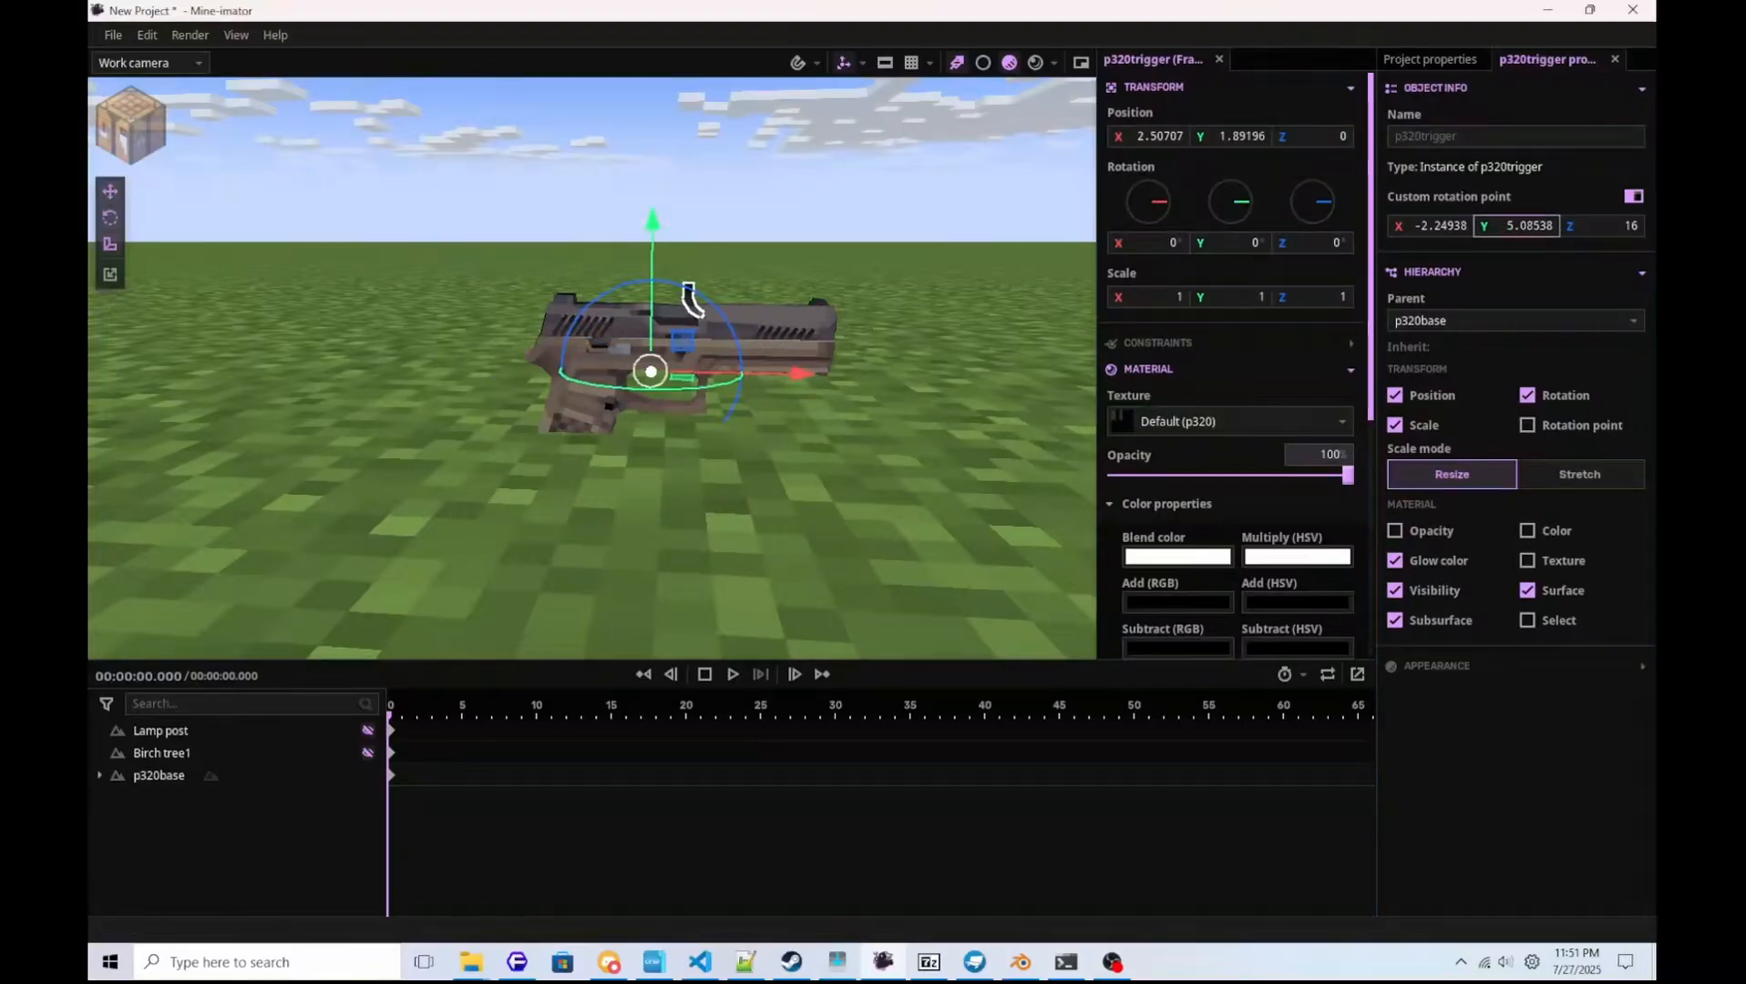
Raise the p320trigger rotation point's Y to about 7.87 and nudge its X so the trigger fits inside the trigger guard.
drag(1516, 226, 1542, 226)
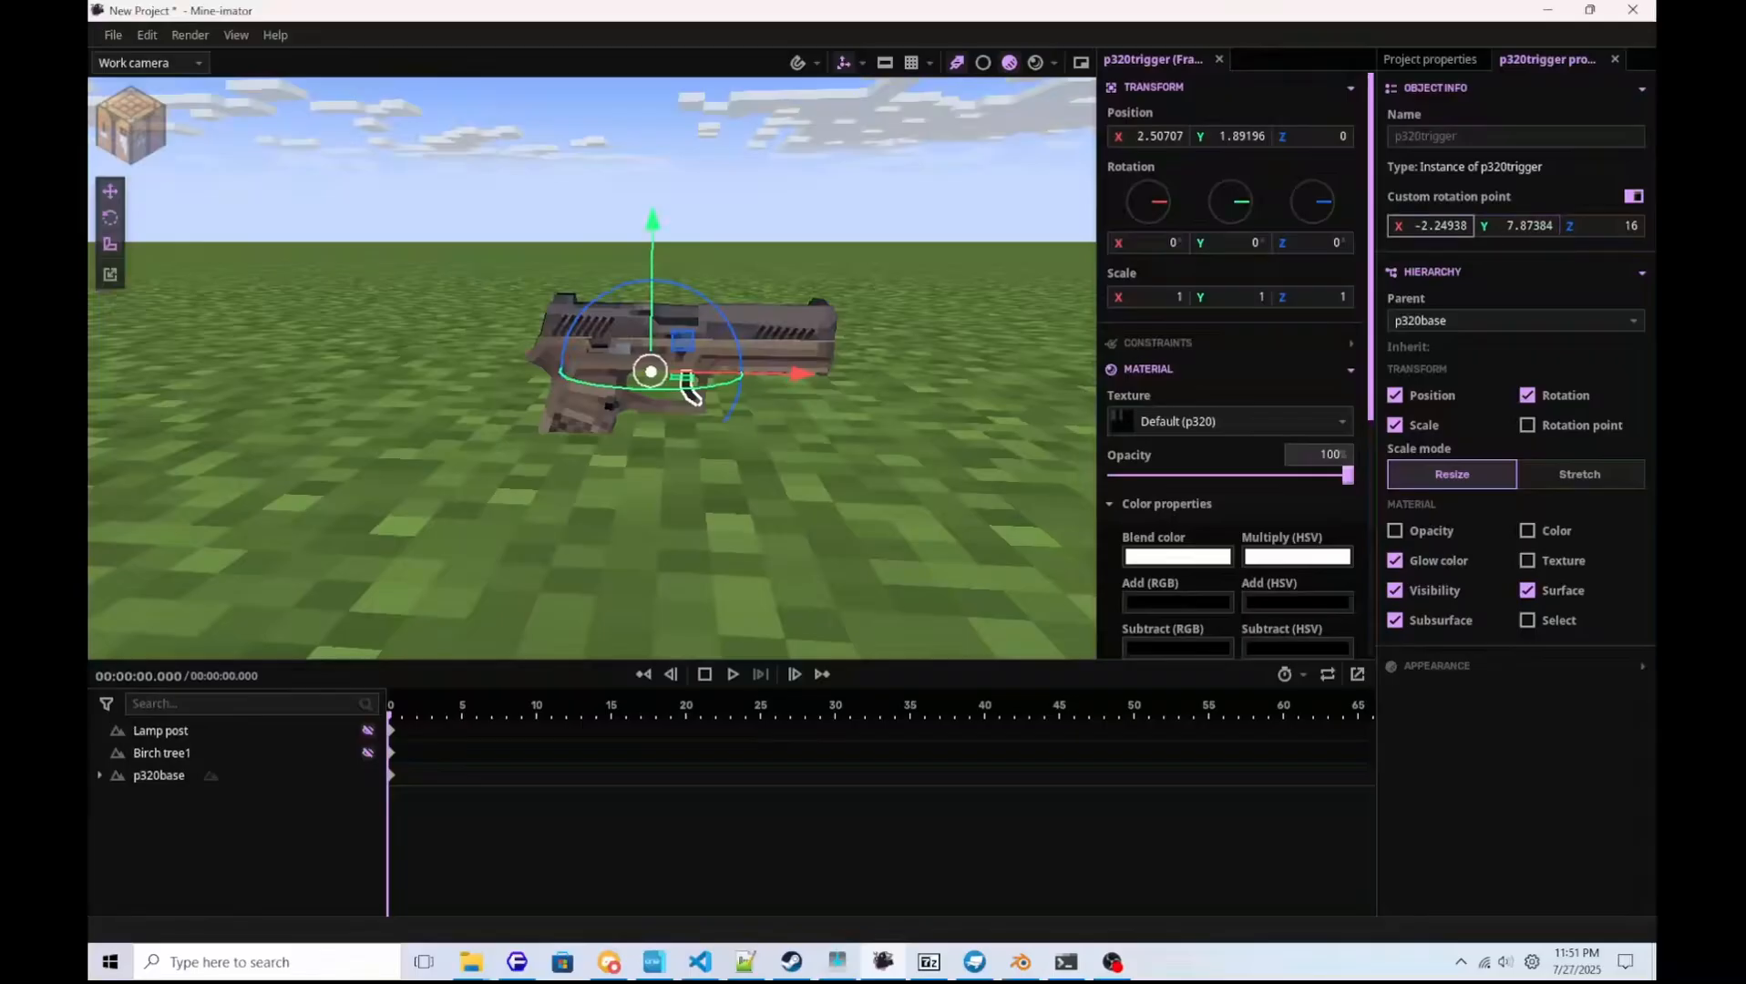
drag(1431, 226, 1441, 226)
click(945, 546)
key(w)
mouse_move(946, 545)
right_down()
mouse_move(946, 520)
mouse_move(946, 541)
right_up()
key(s)
key(w)
click(775, 432)
click(650, 425)
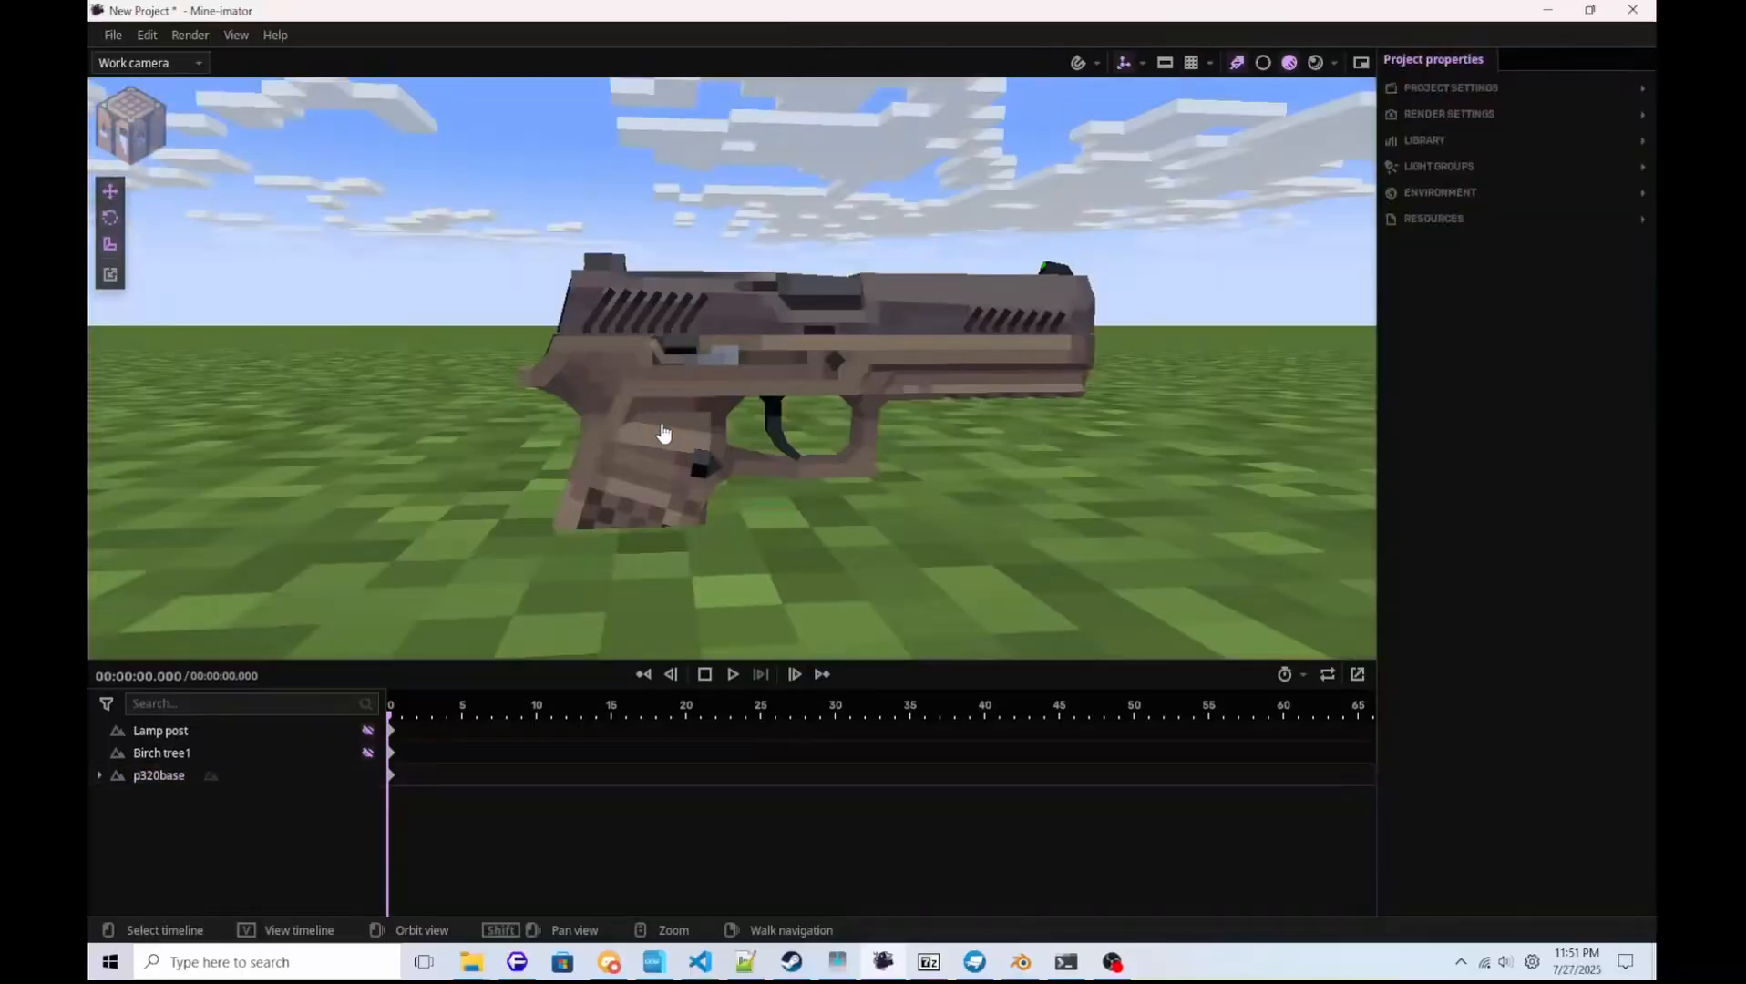
Expand p320base in the timeline, try p320trigger's transform gizmo, and save the project.
click(99, 776)
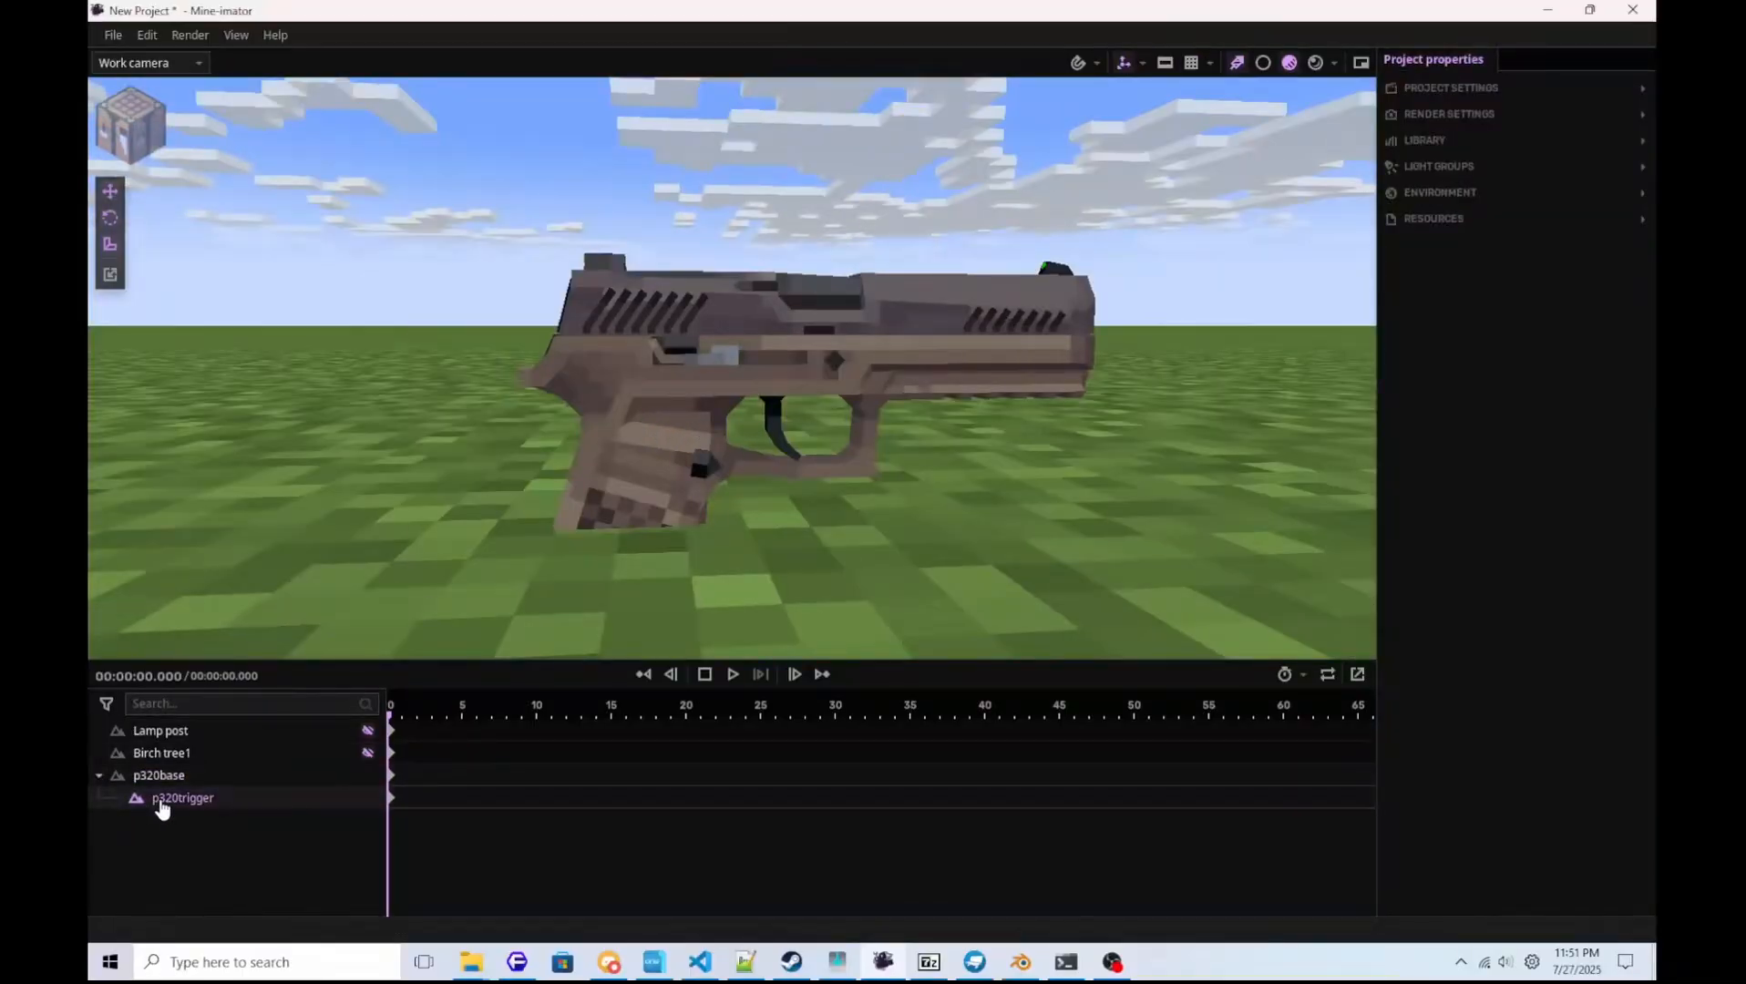
click(173, 799)
drag(715, 409, 720, 367)
click(869, 552)
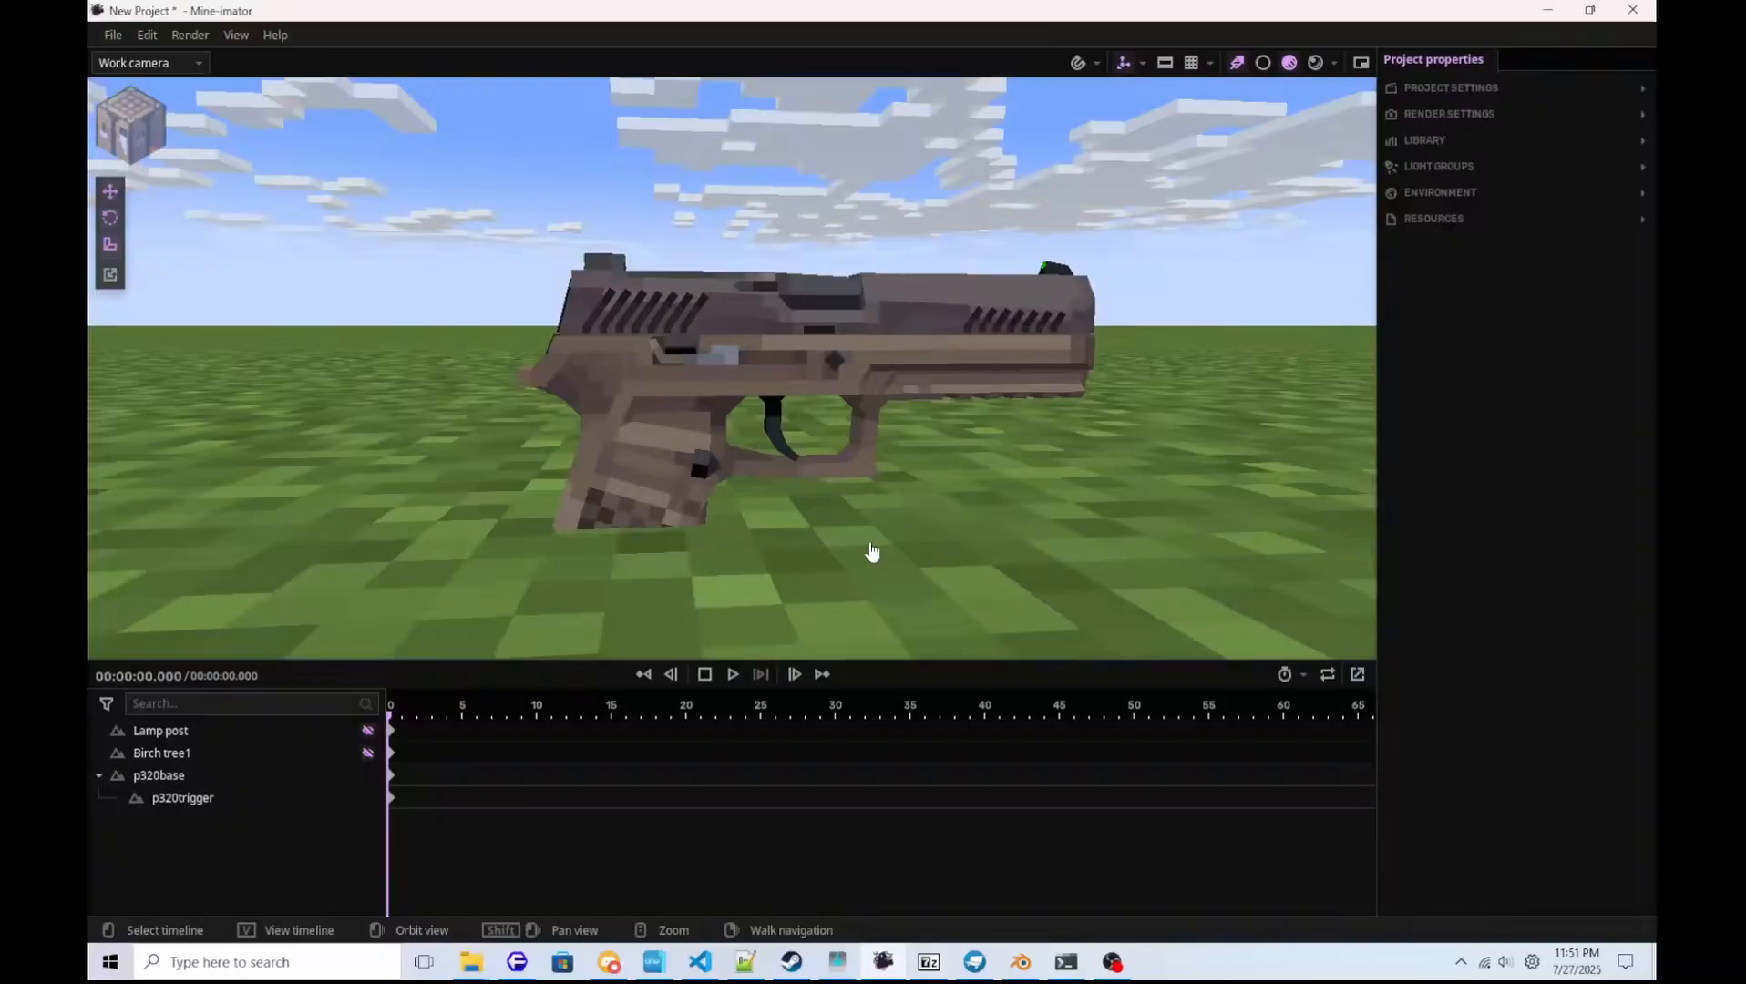
key(ctrl+s)
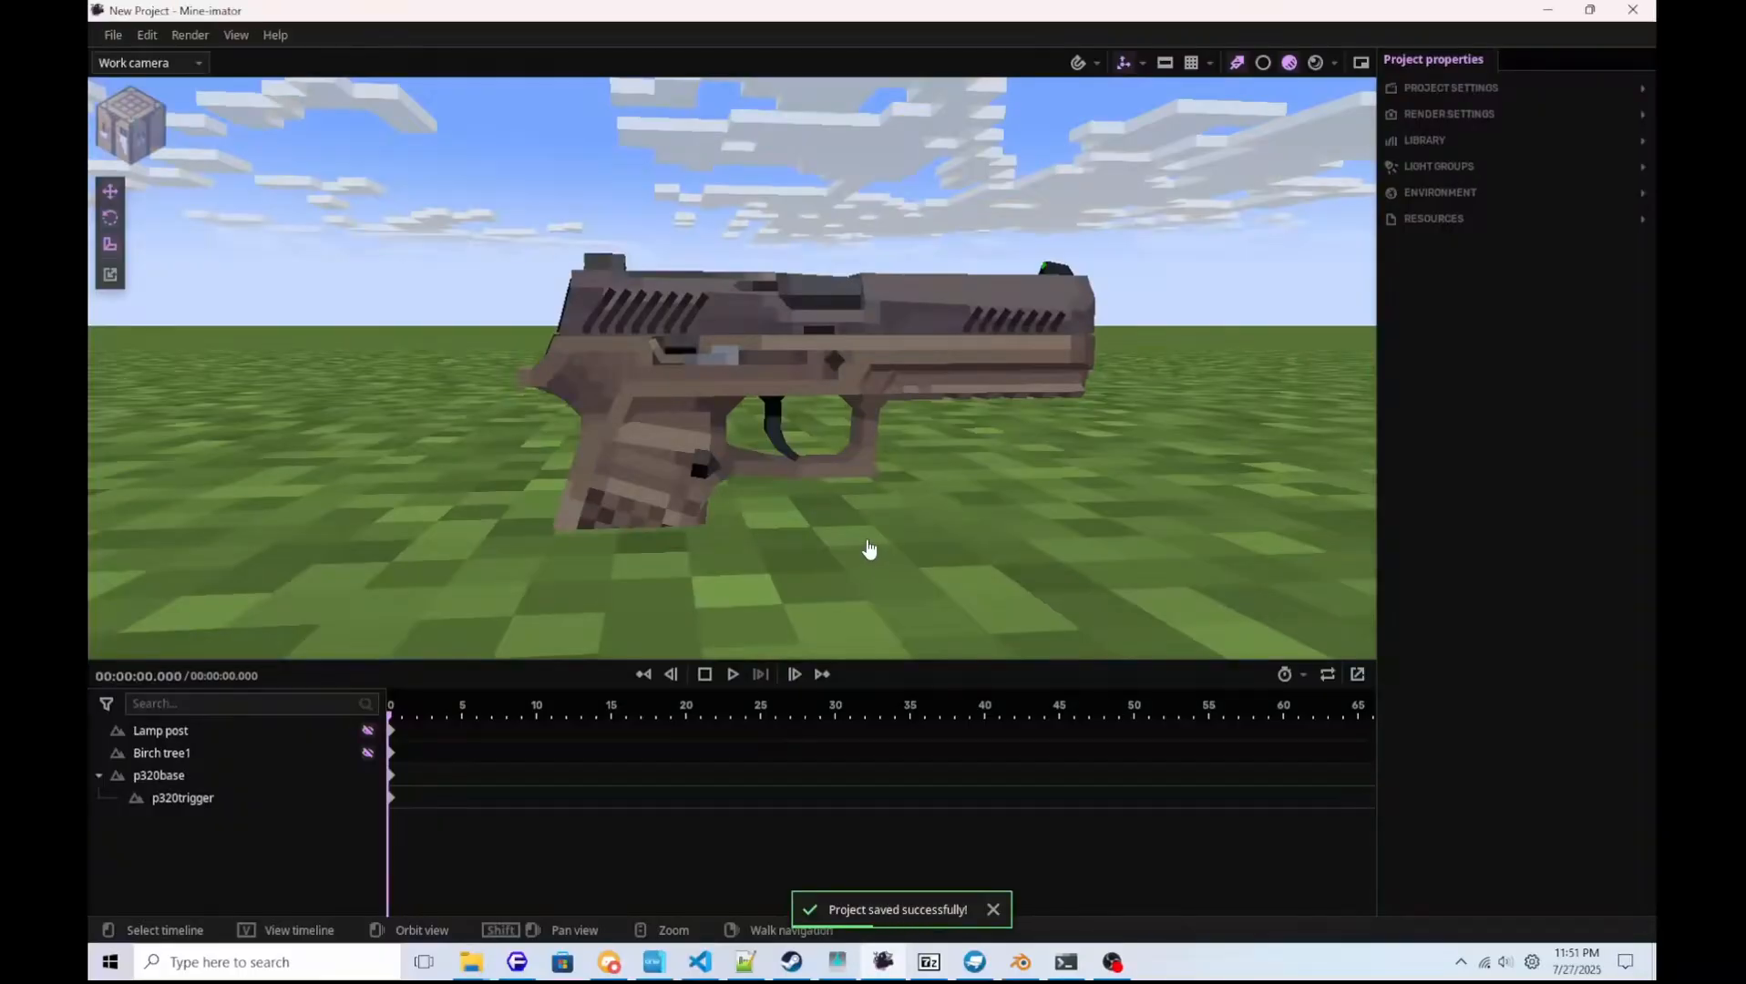